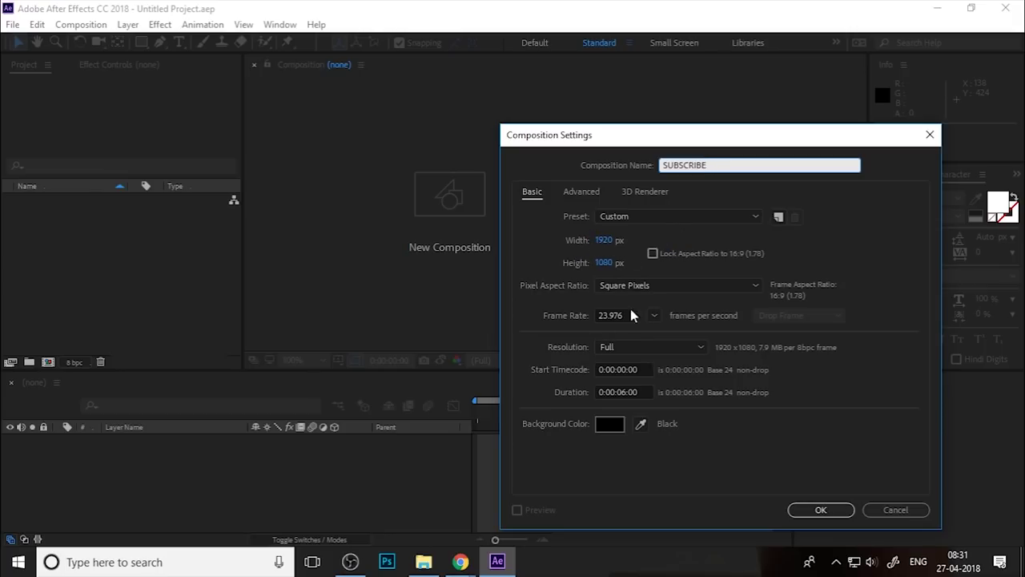
Set the SUBSCRIBE composition's frame rate to 30 fps, create it, and turn off the transparency grid.
left_click(654, 318)
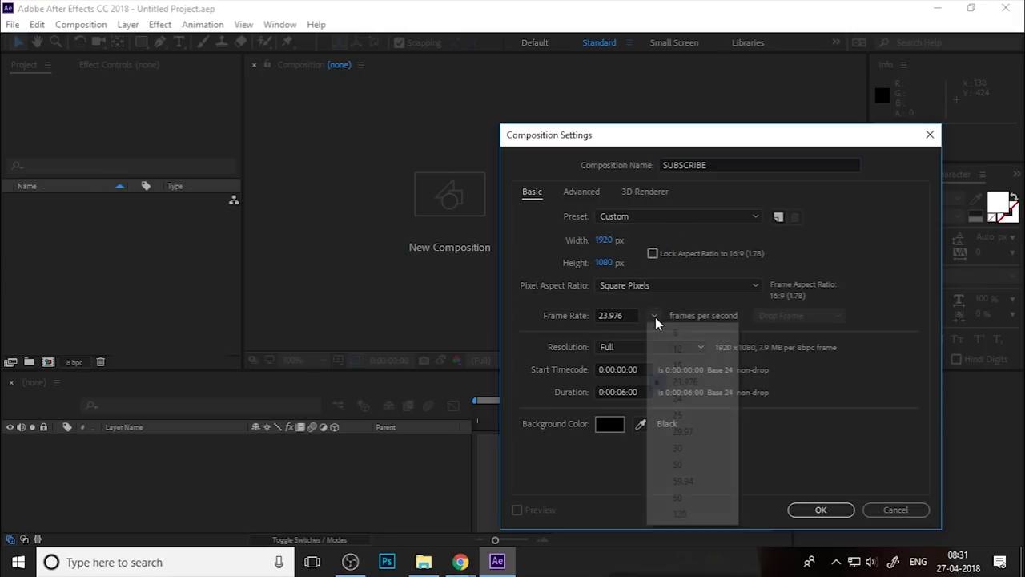
left_click(702, 450)
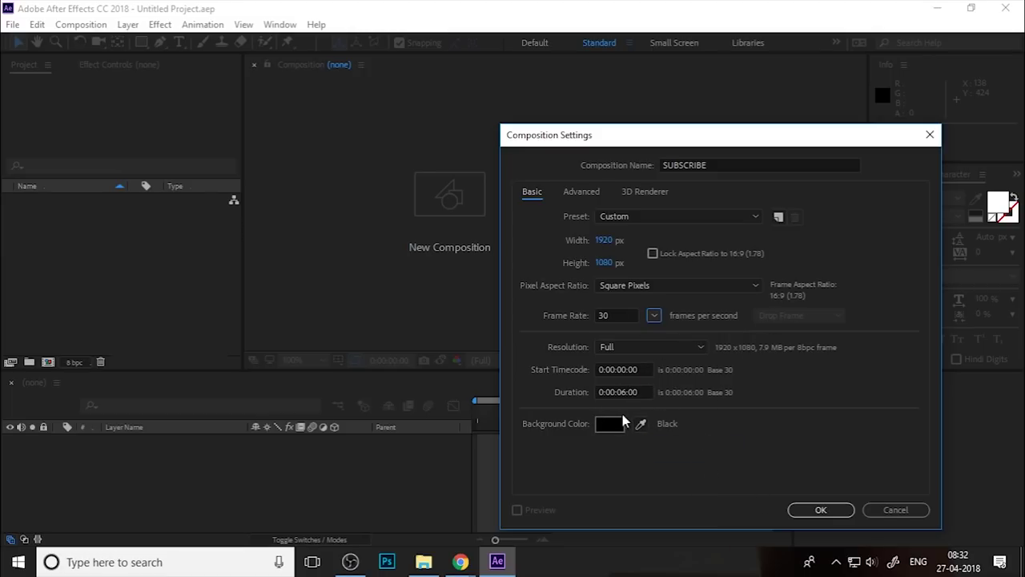
left_click(813, 511)
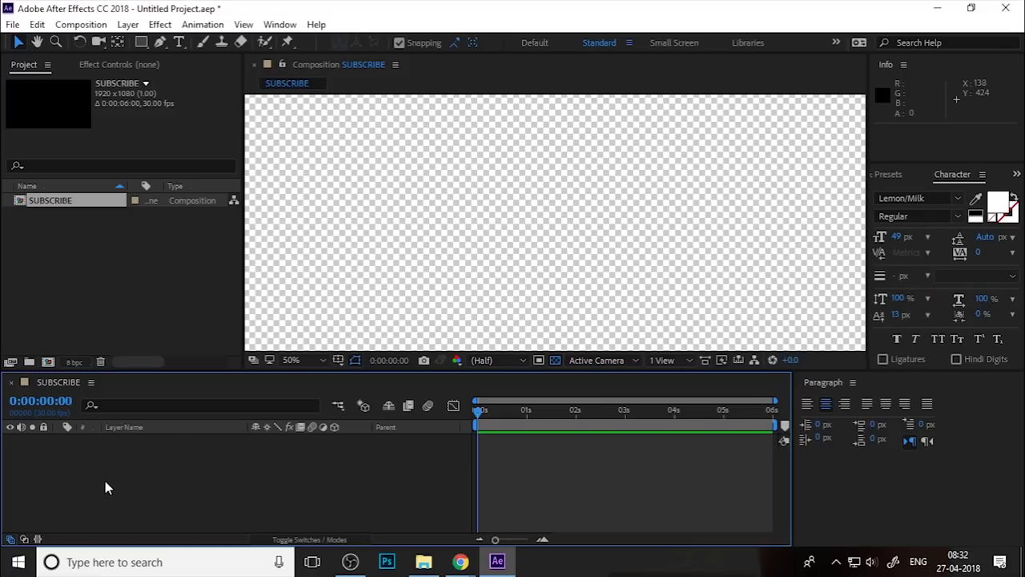
left_click(555, 360)
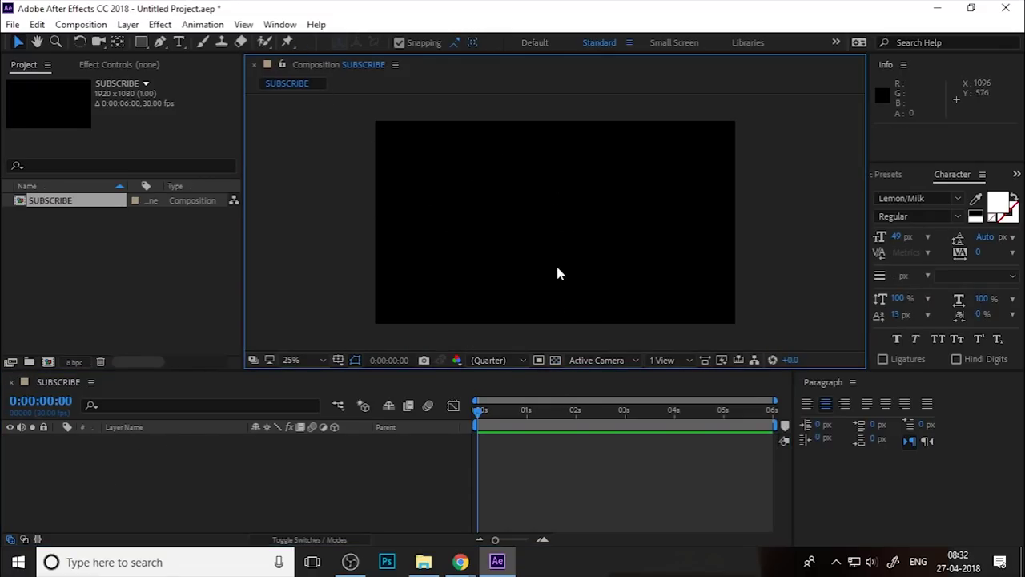
left_click(143, 70)
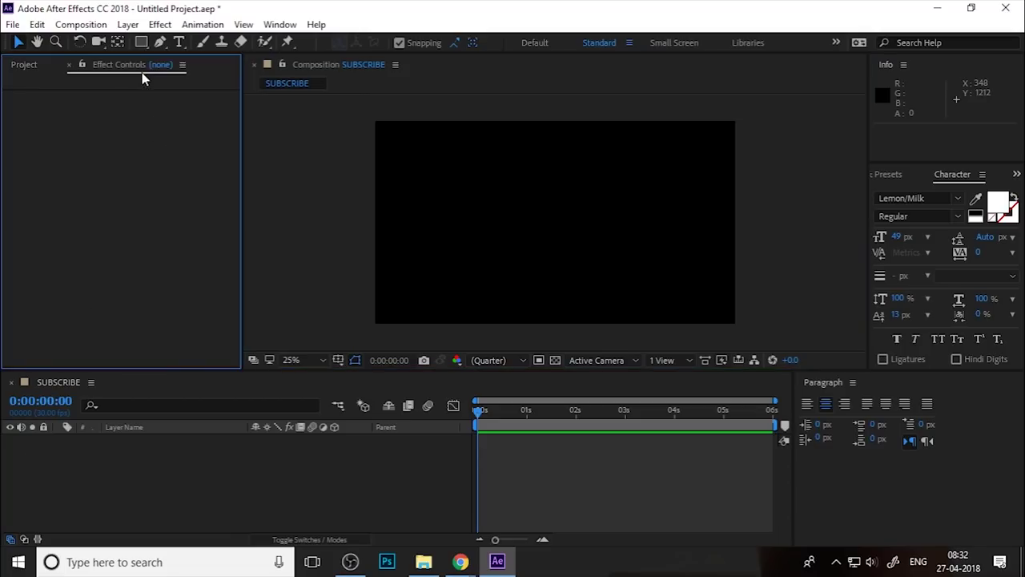
left_click(26, 65)
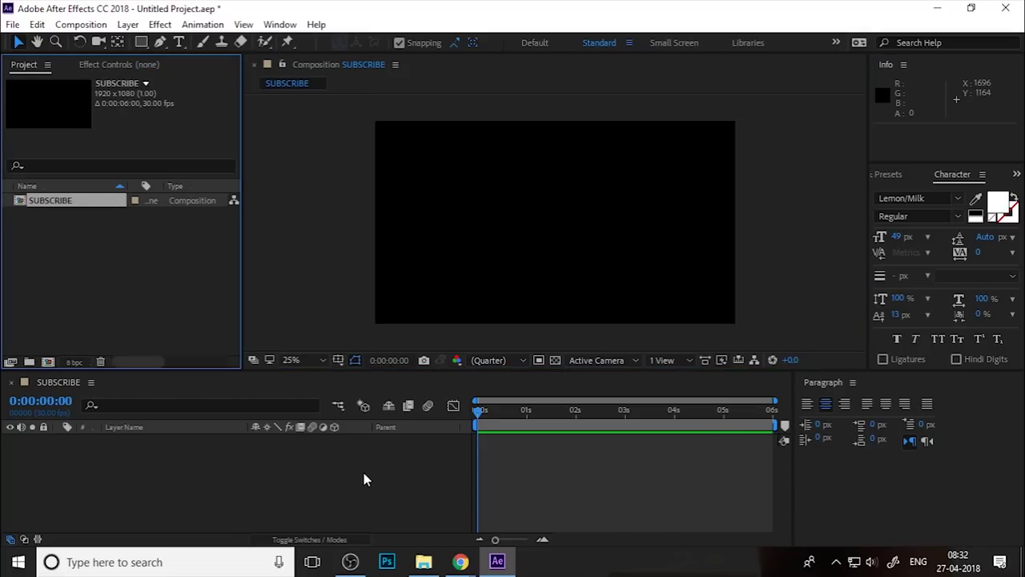
left_click(83, 296)
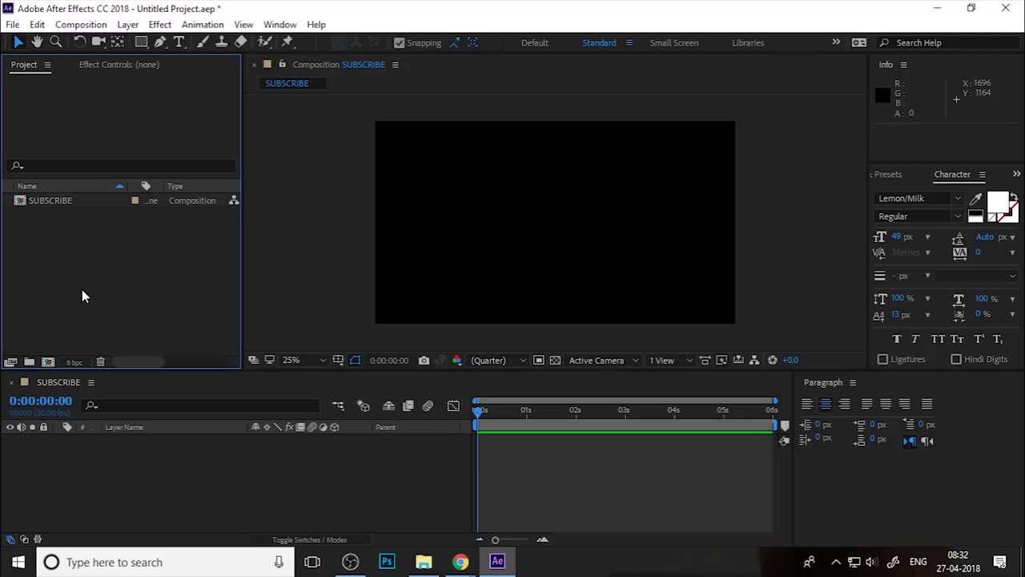
Save the project as FLOATING SUBSCRIBE ICON in the folder "15 - Subscribe and Bell Icon".
key("ctrl+s")
type("E:\\YOUTUBE\\TUTS\\15 - Subscribe and Bell Icon")
key("Return")
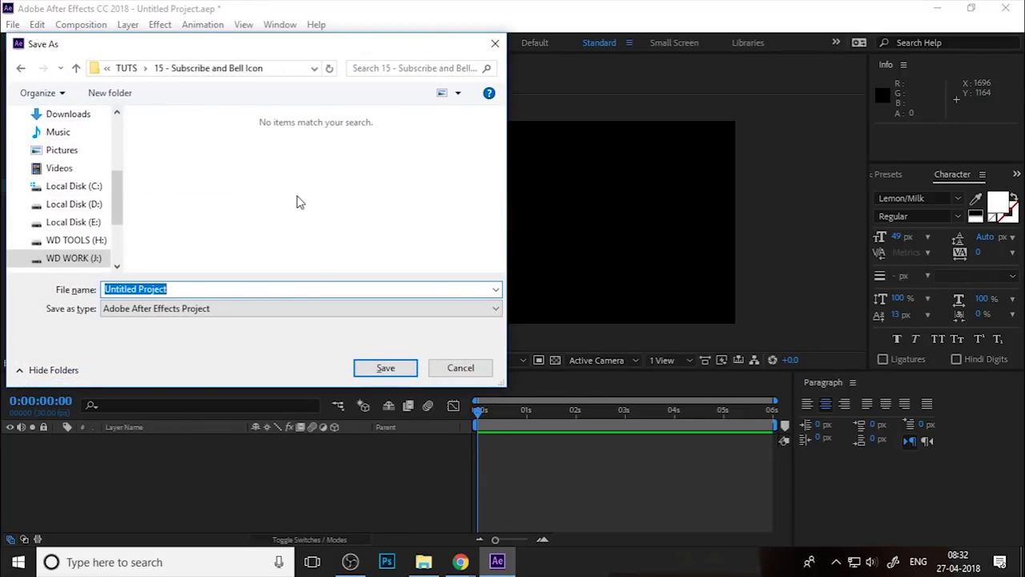
type("SUBSCRIBE")
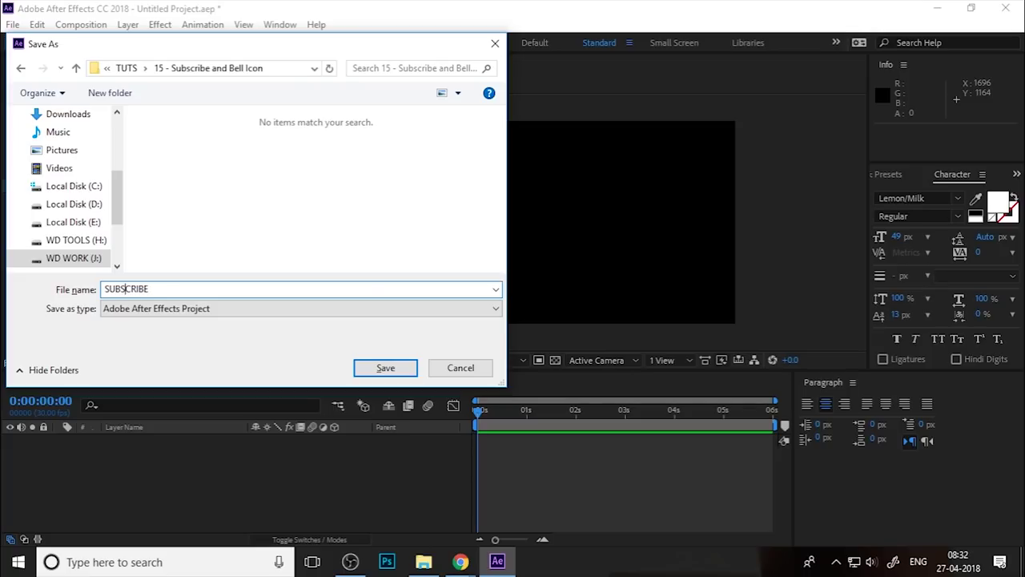
type("FLOATING SUBSCRIBE")
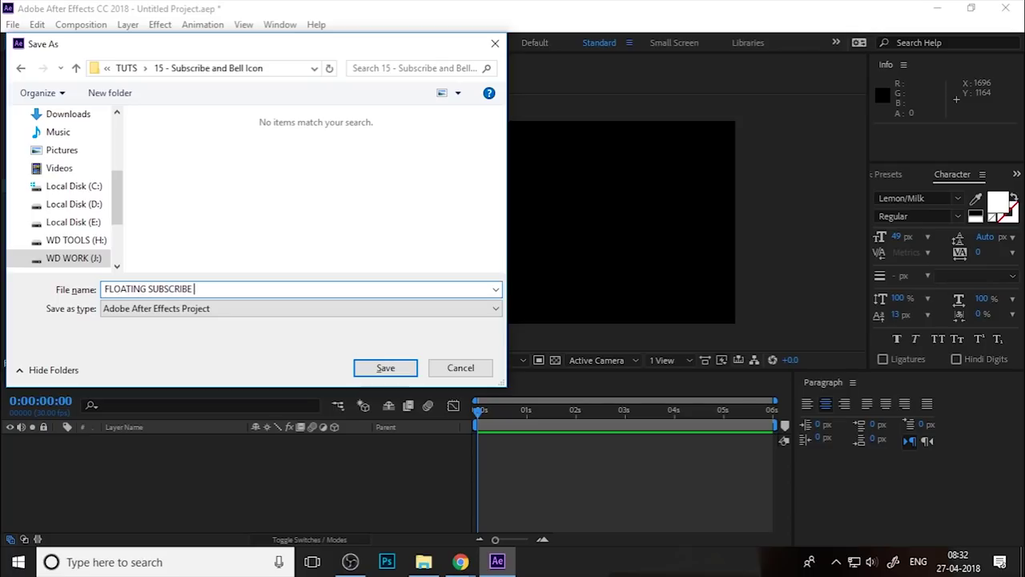
type(" ICON")
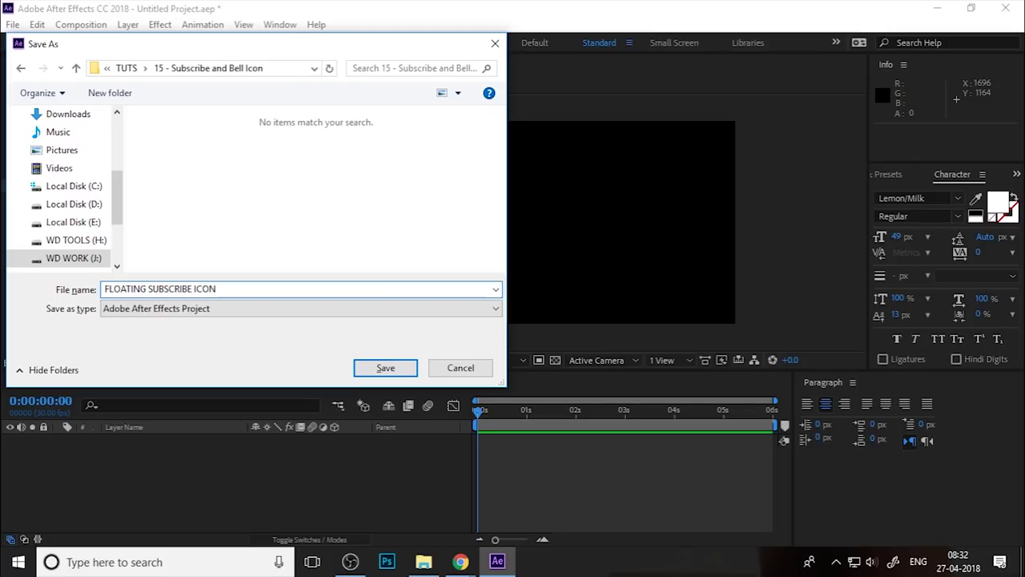
key("Return")
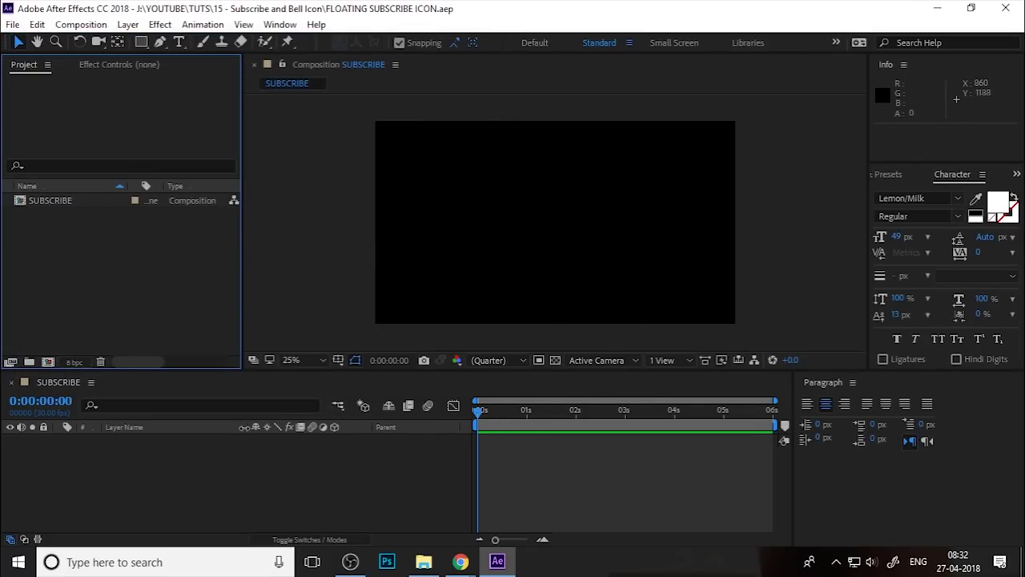
Narrow the timeline's Parent and layer columns and widen the timeline panel to match the composition viewer's width.
left_click_drag(370, 426, 349, 426)
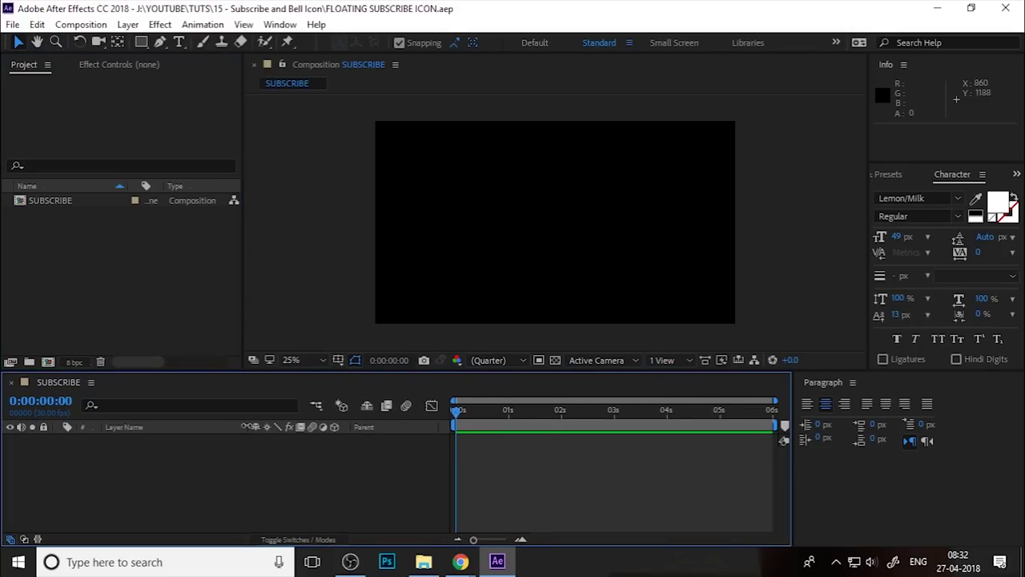
left_click_drag(452, 426, 414, 426)
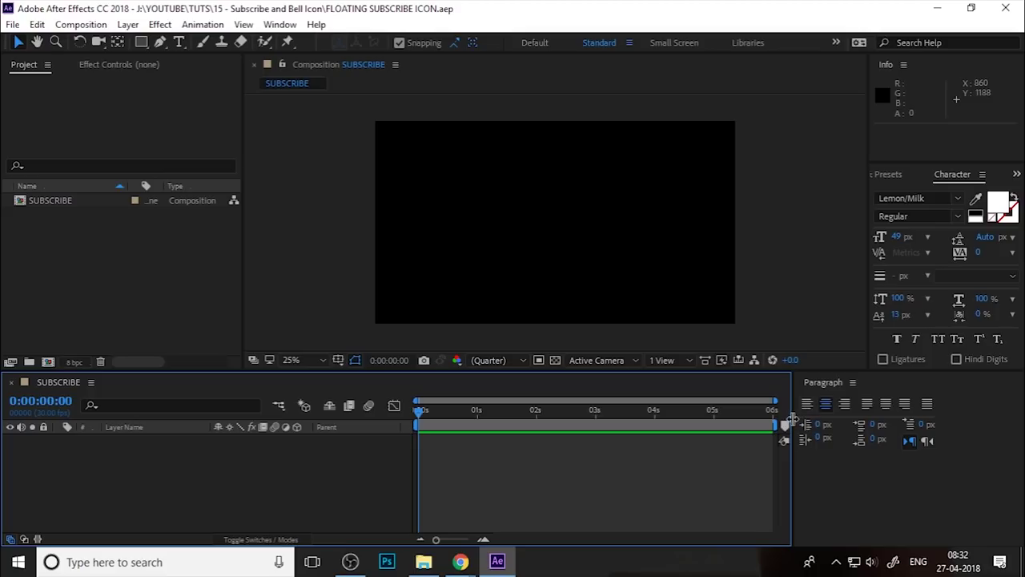
left_click_drag(790, 422, 869, 419)
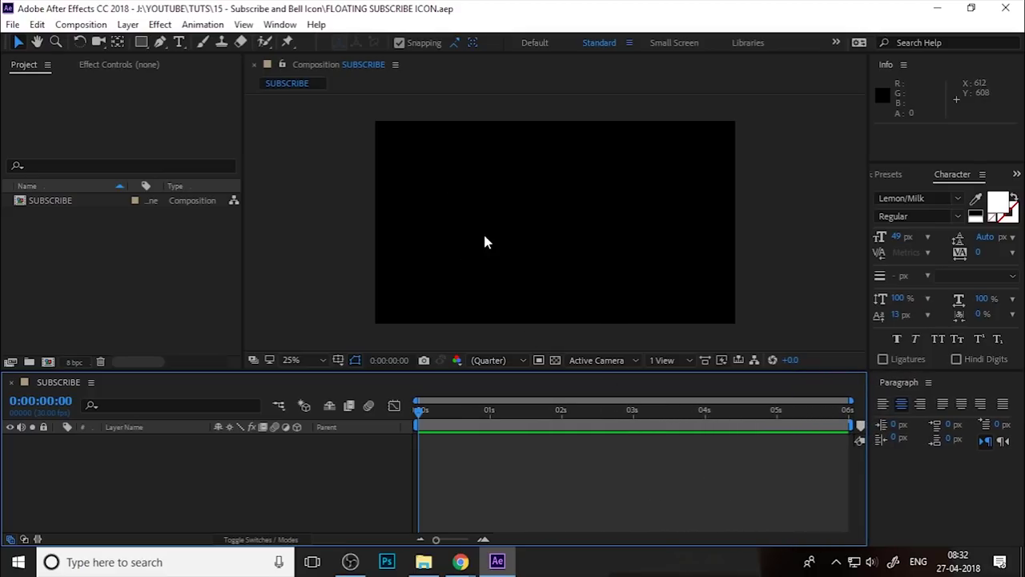
Draw a rectangle shape about 2020 by 324 px across the lower part of the composition, slightly overlapping its edges.
left_click(143, 47)
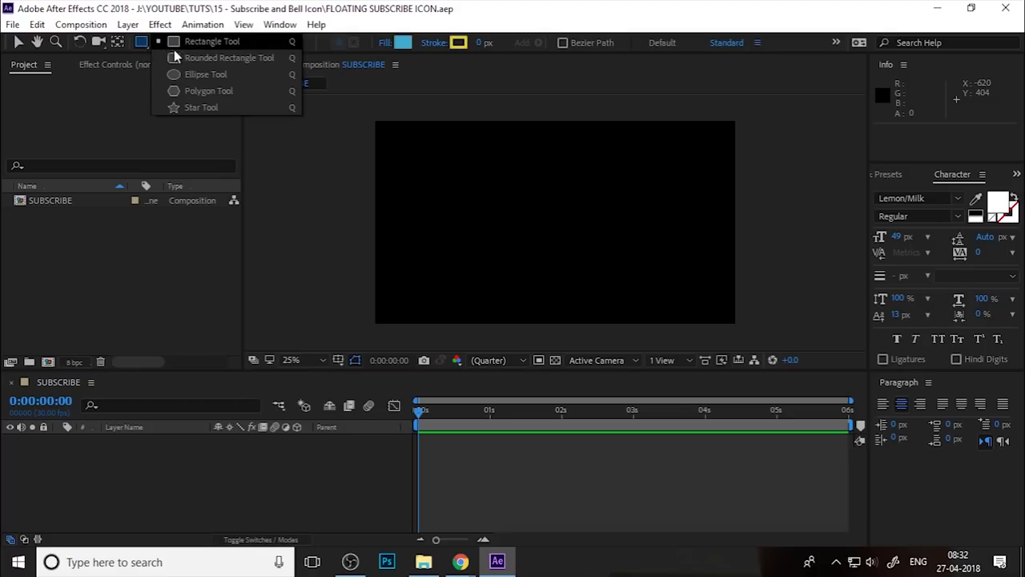
left_click(200, 40)
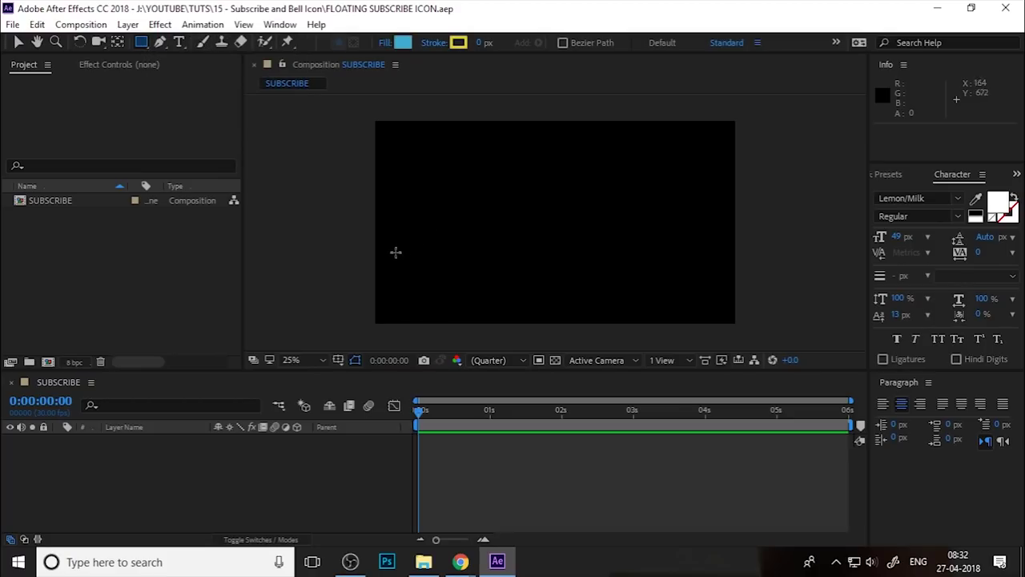
left_click_drag(365, 265, 744, 327)
left_click(18, 42)
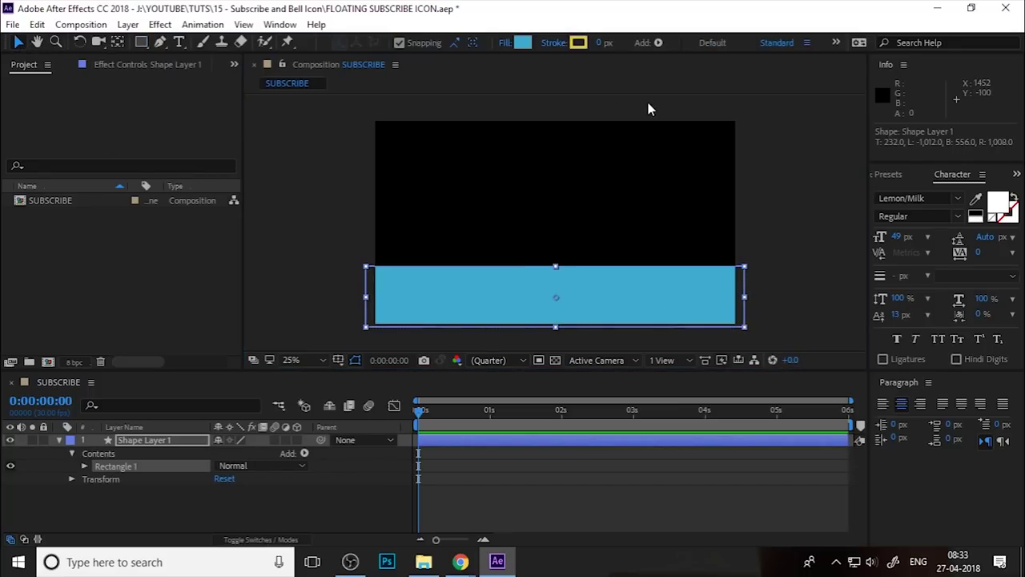
Switch to Chrome, close the music window, play the reference YouTube video to examine its subscribe banner, and return to After Effects.
mouse_move(461, 560)
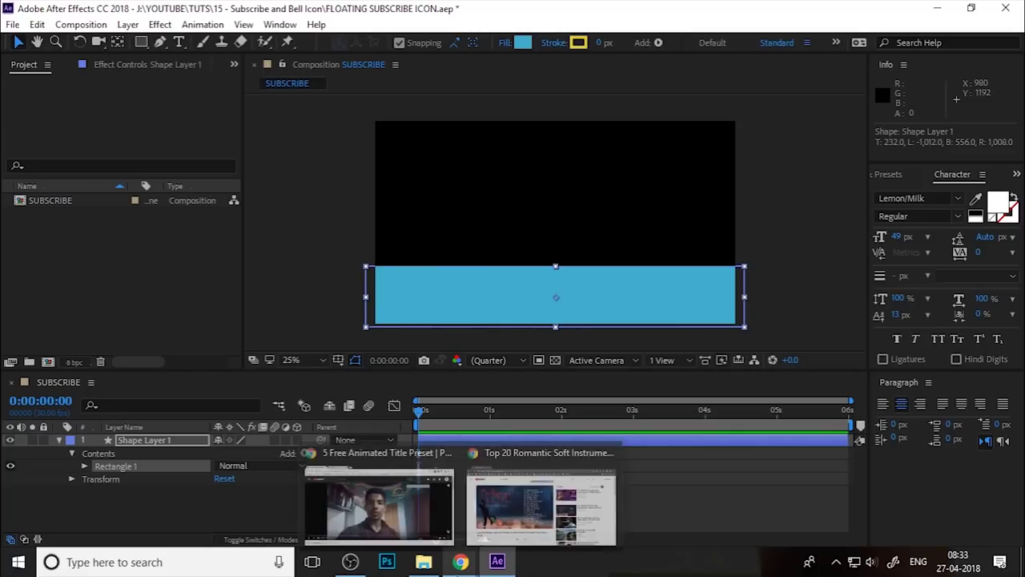
left_click(608, 448)
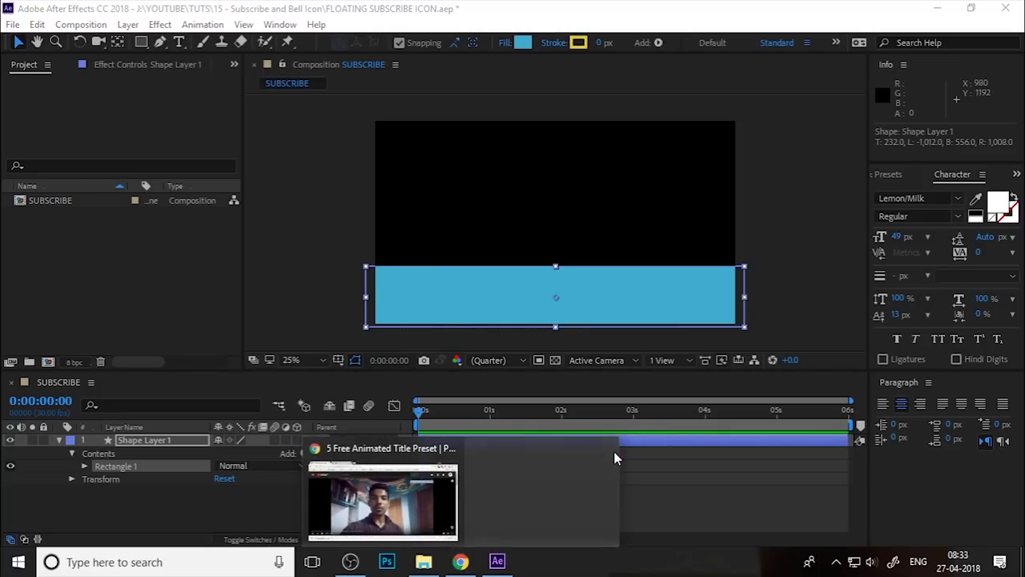
left_click(470, 526)
left_click(370, 344)
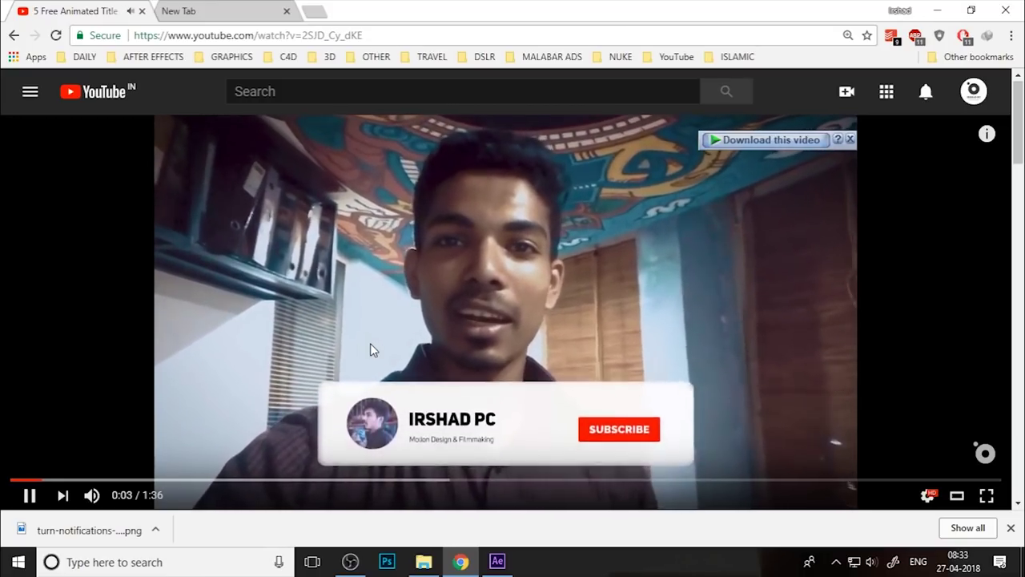
left_click(369, 349)
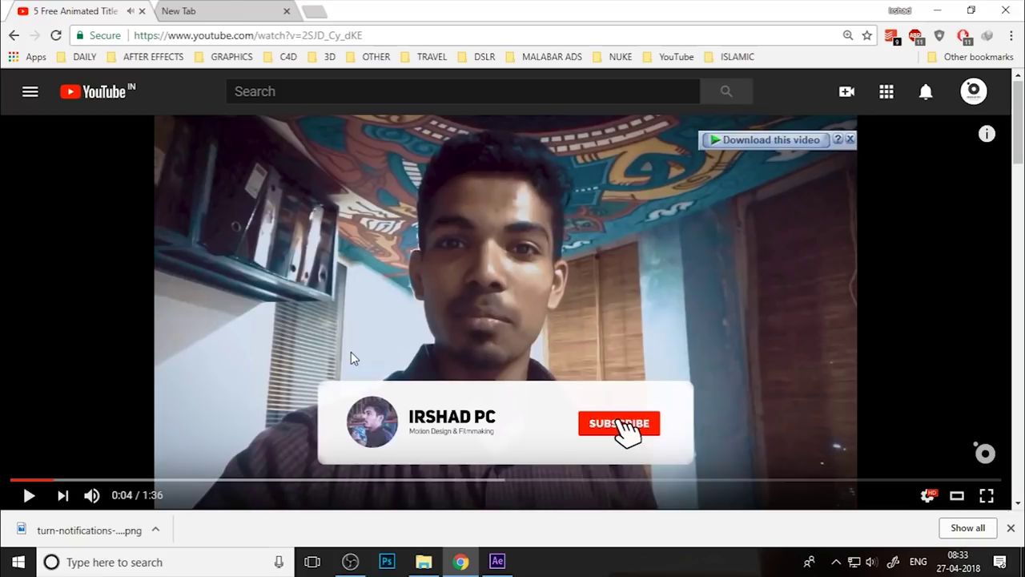
left_click(351, 352)
left_click(474, 428)
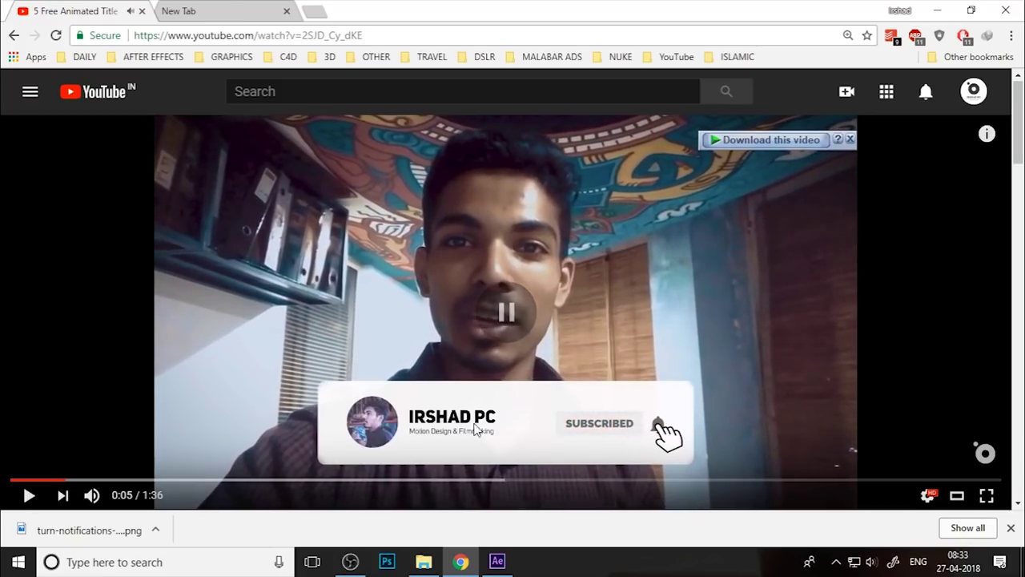
left_click(510, 567)
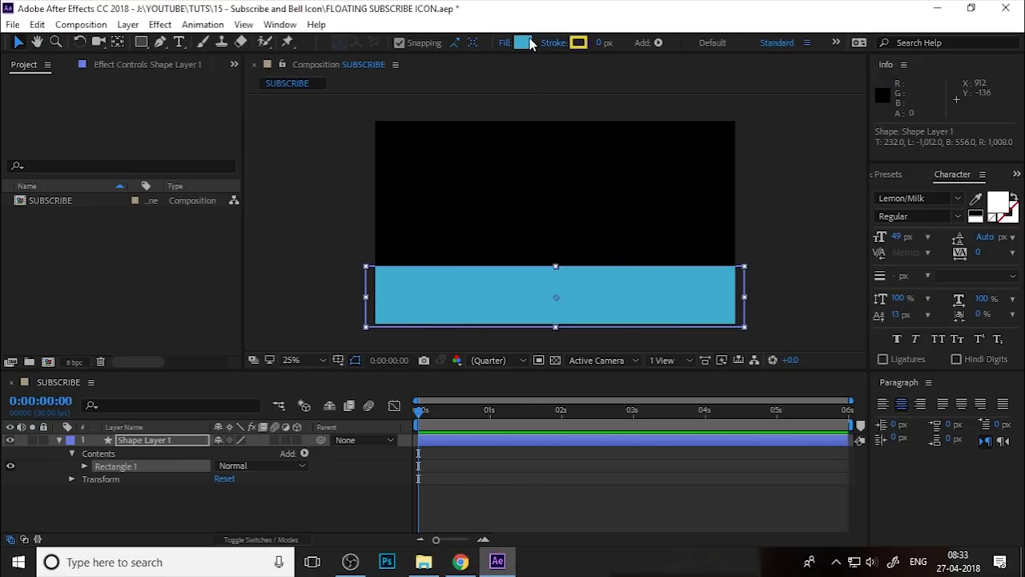
Collapse the shape layer's properties and change the rectangle's fill to near-white, starting from EEEEEE and lightening it slightly.
left_click(58, 441)
left_click(180, 505)
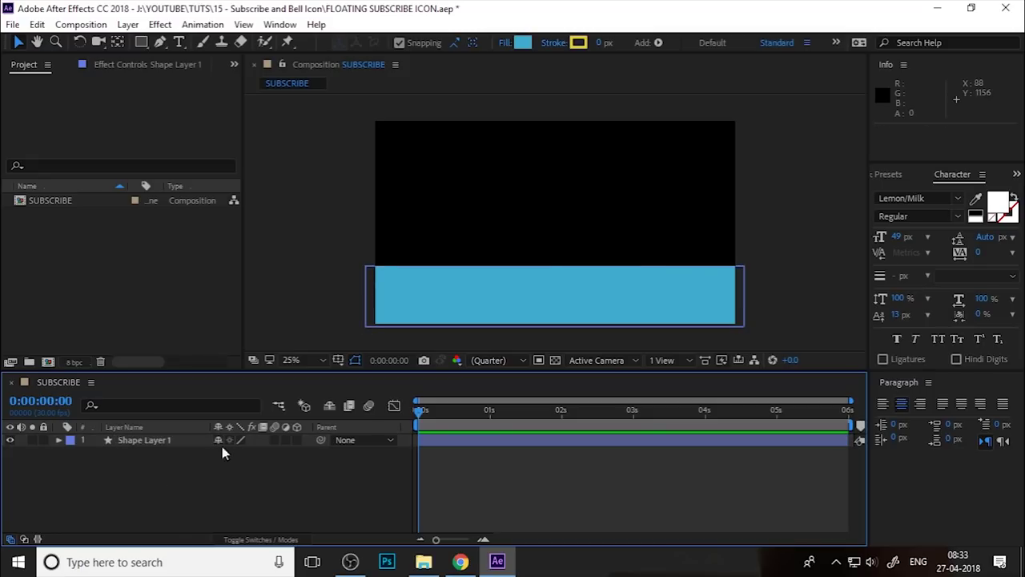
left_click(479, 311)
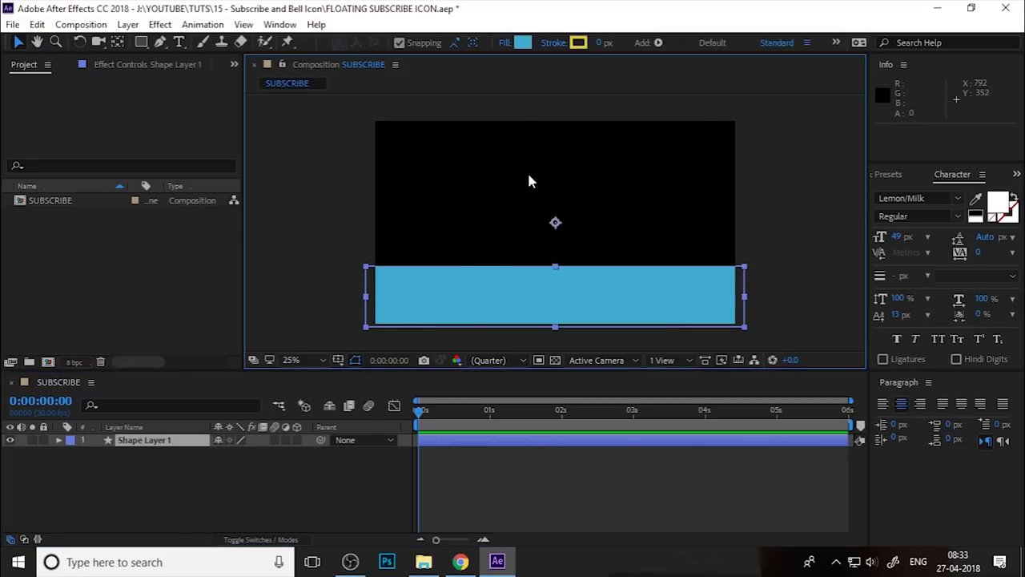
left_click(522, 43)
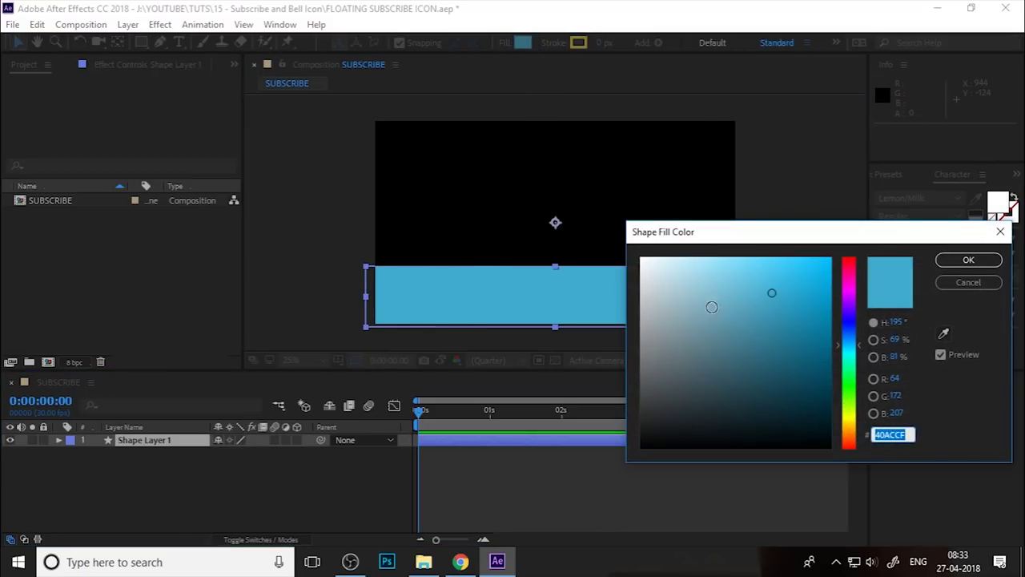
type("EEE")
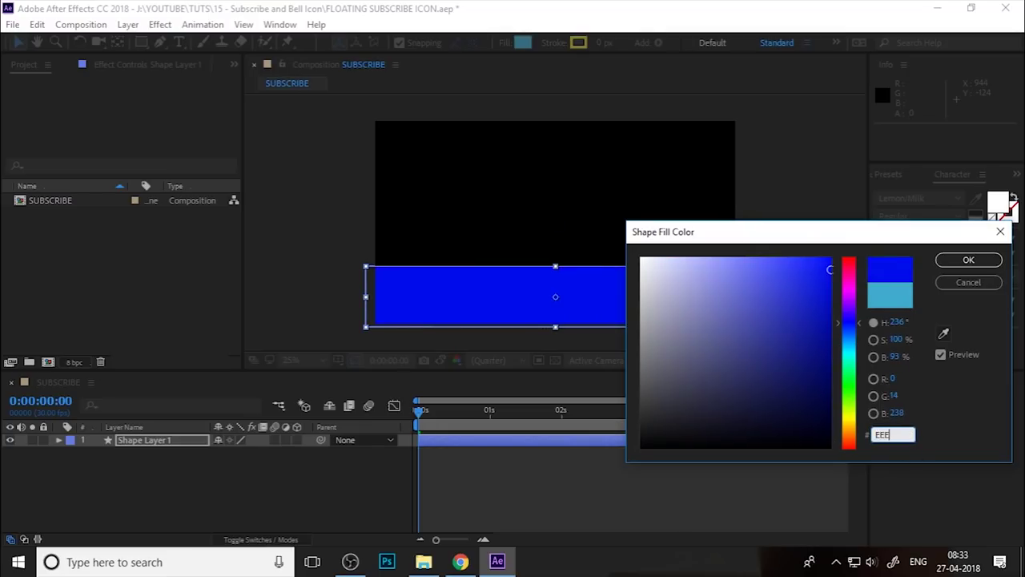
type("EEE")
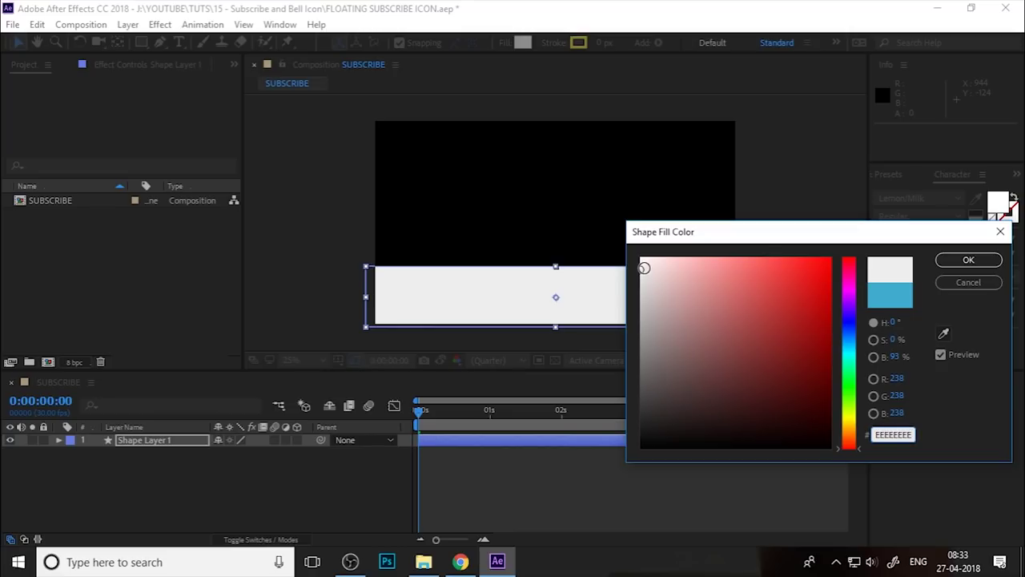
left_click_drag(644, 267, 626, 265)
left_click(968, 259)
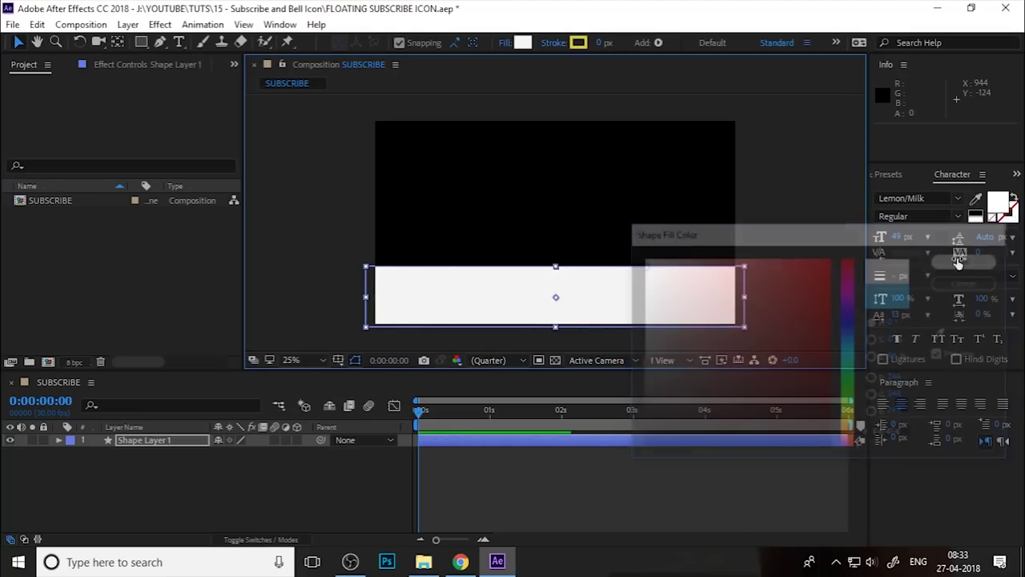
Move the white rectangle layer straight down by 28 px.
left_click(560, 521)
left_click(582, 312)
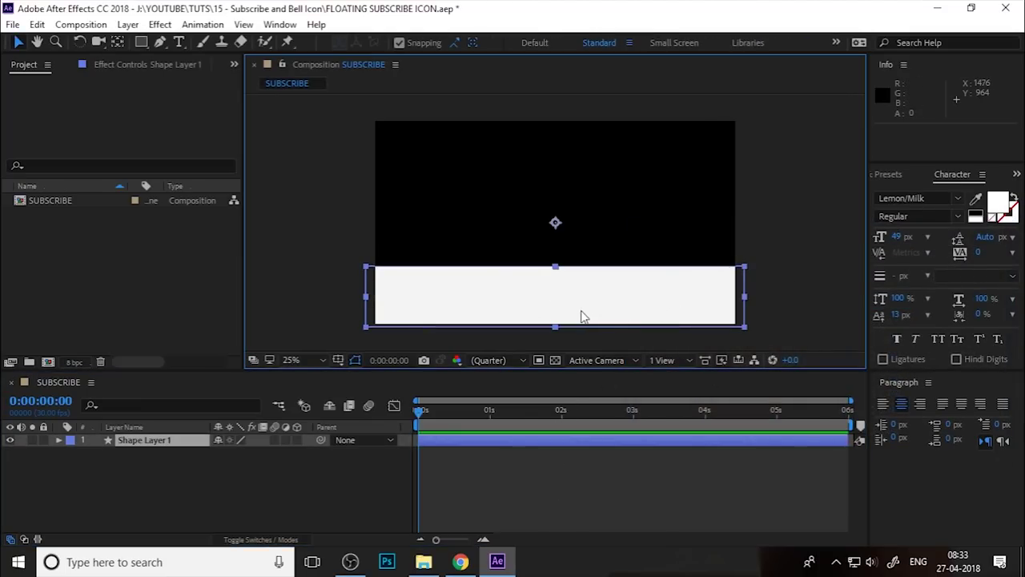
left_click_drag(581, 297, 581, 302)
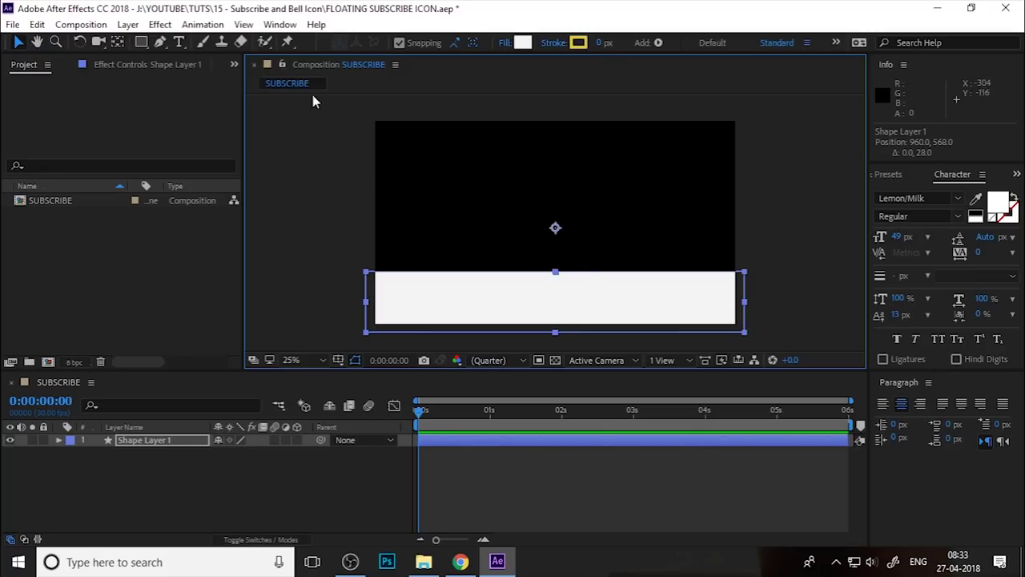
Move the rectangle layer's anchor point to the centre of the rectangle with the Pan Behind tool.
left_click(116, 42)
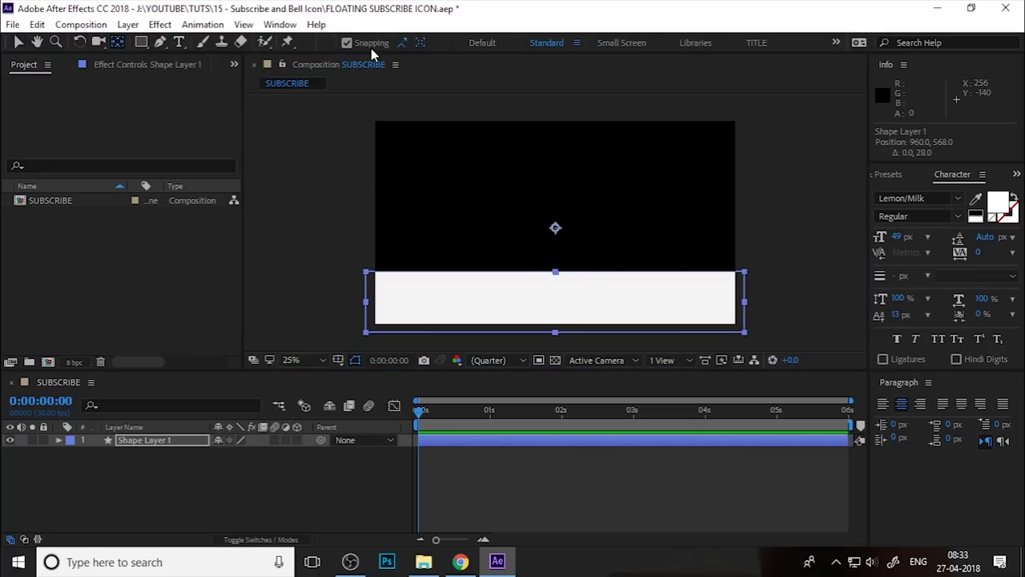
left_click_drag(555, 227, 559, 303)
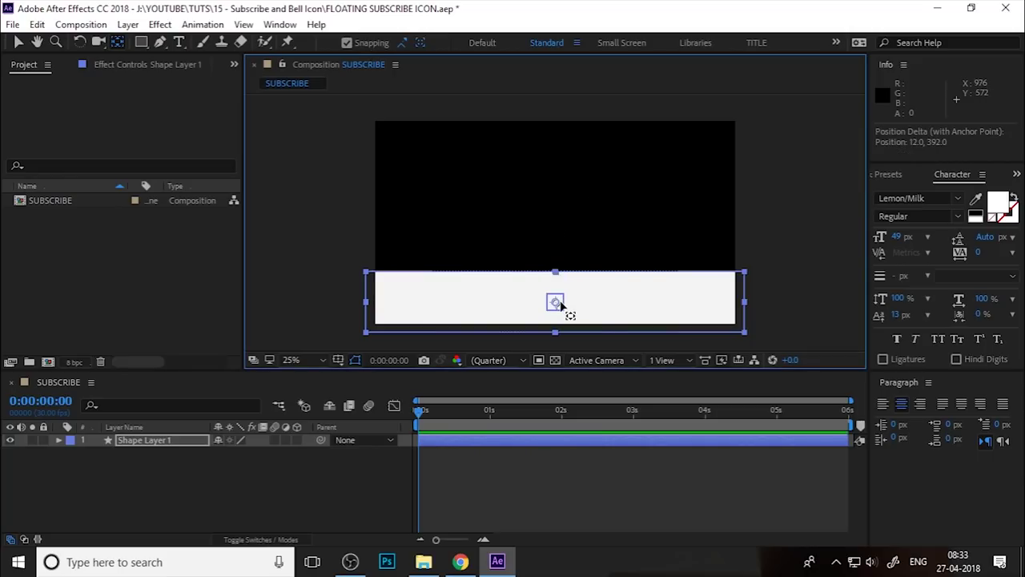
left_click(18, 42)
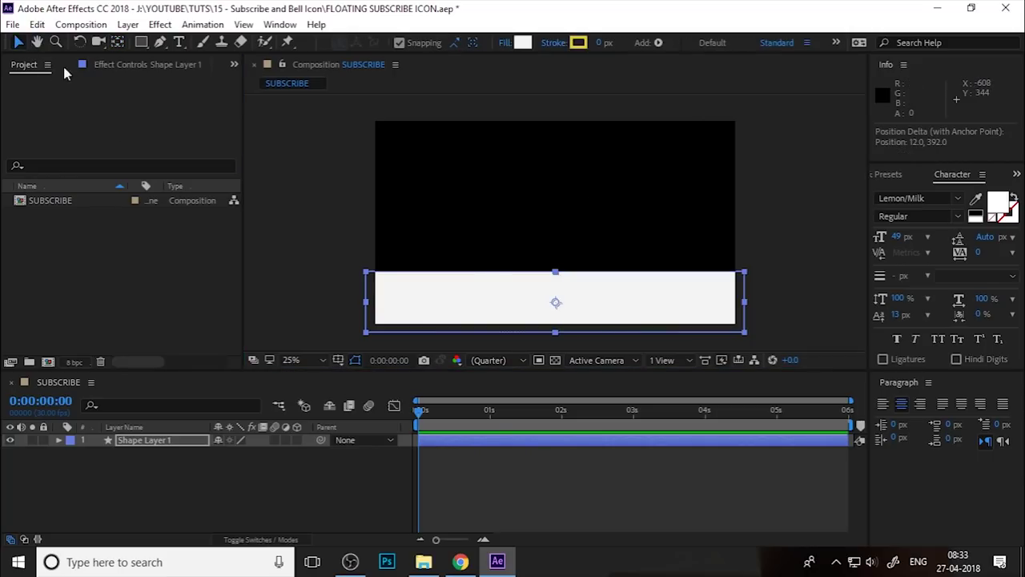
left_click(587, 216)
left_click(486, 309)
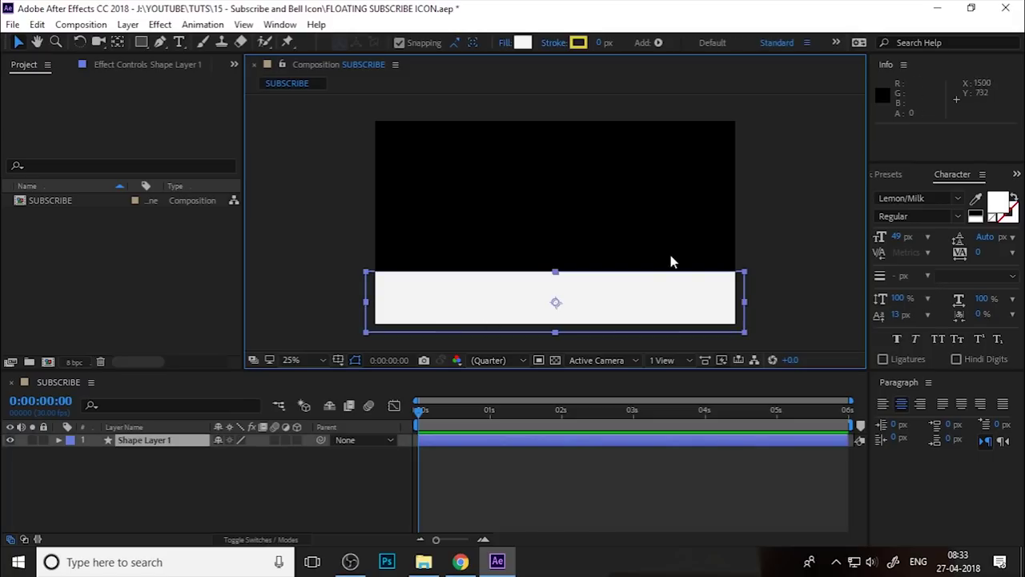
left_click(793, 284)
left_click(697, 297)
Start keyframing the white rectangle layer's Position at 0:00:00:00 from its transform properties.
key("h")
left_click_drag(643, 268, 641, 165)
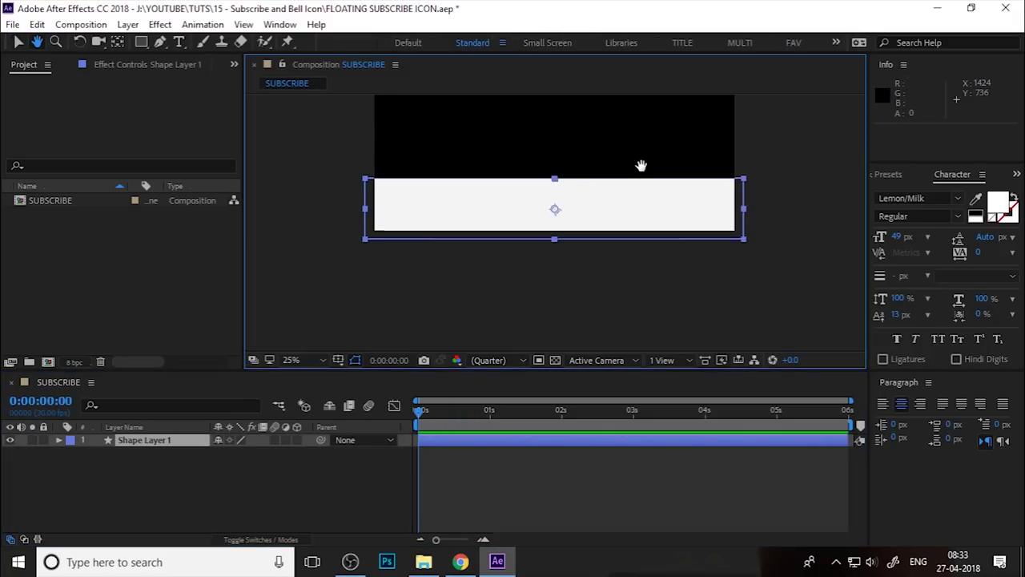
key("v")
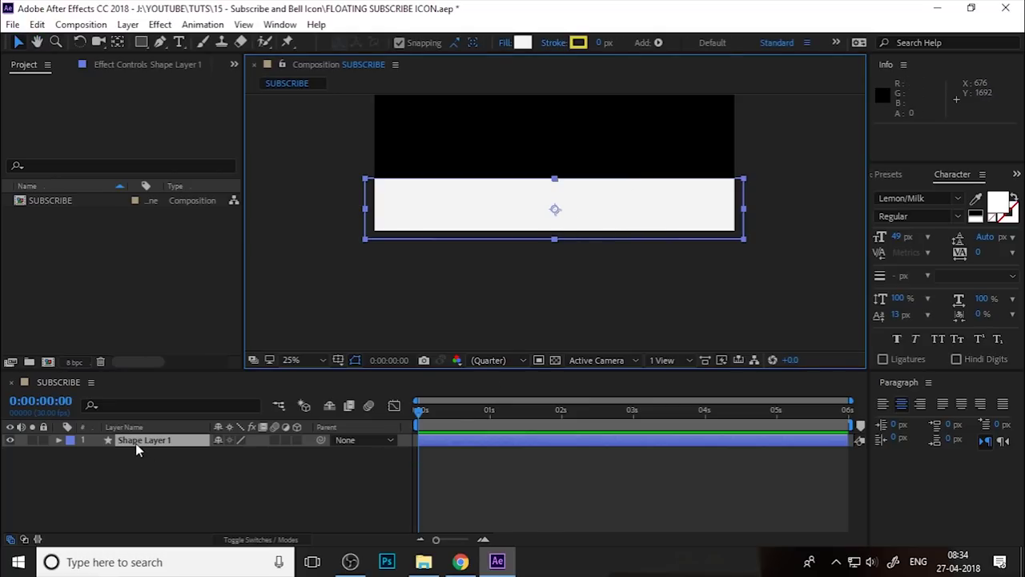
key("p")
left_click(56, 441)
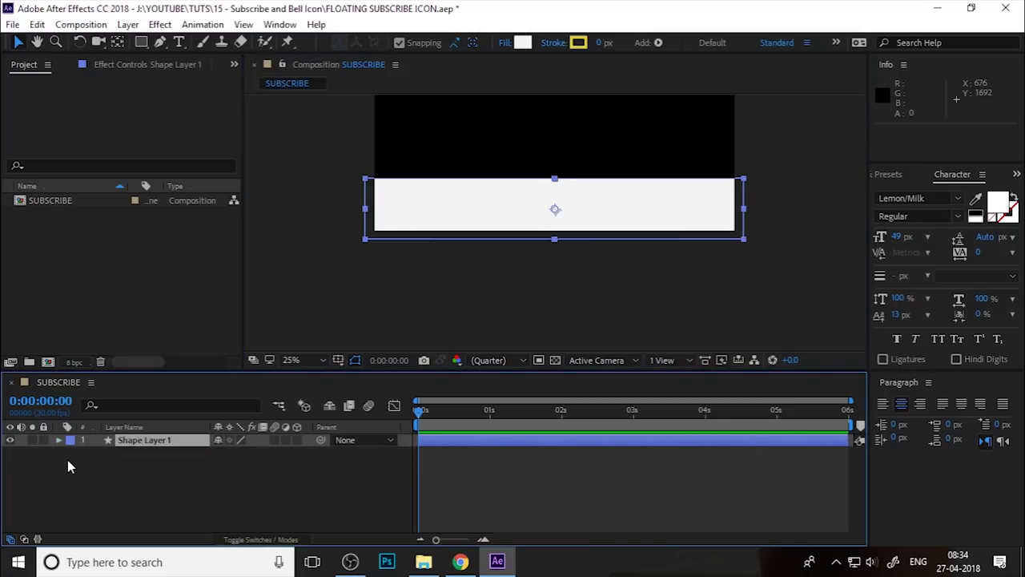
left_click(67, 460)
left_click(59, 440)
left_click(70, 465)
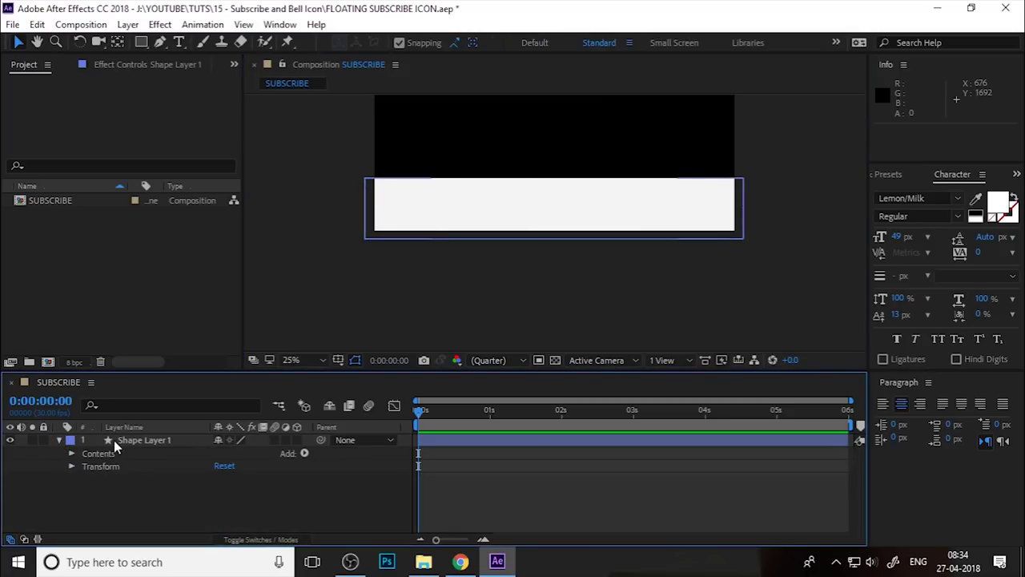
left_click(73, 465)
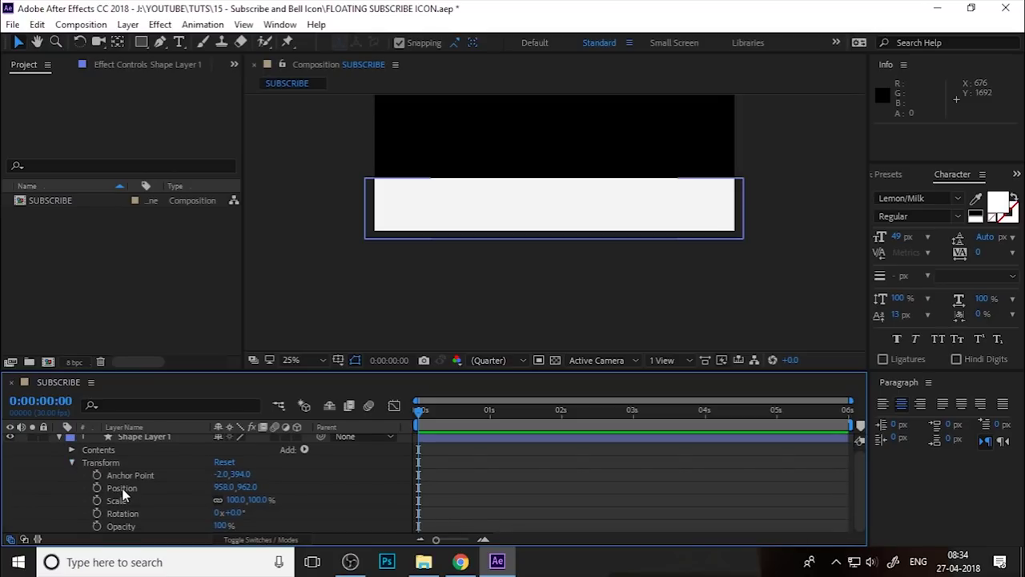
left_click(122, 490)
left_click(97, 487)
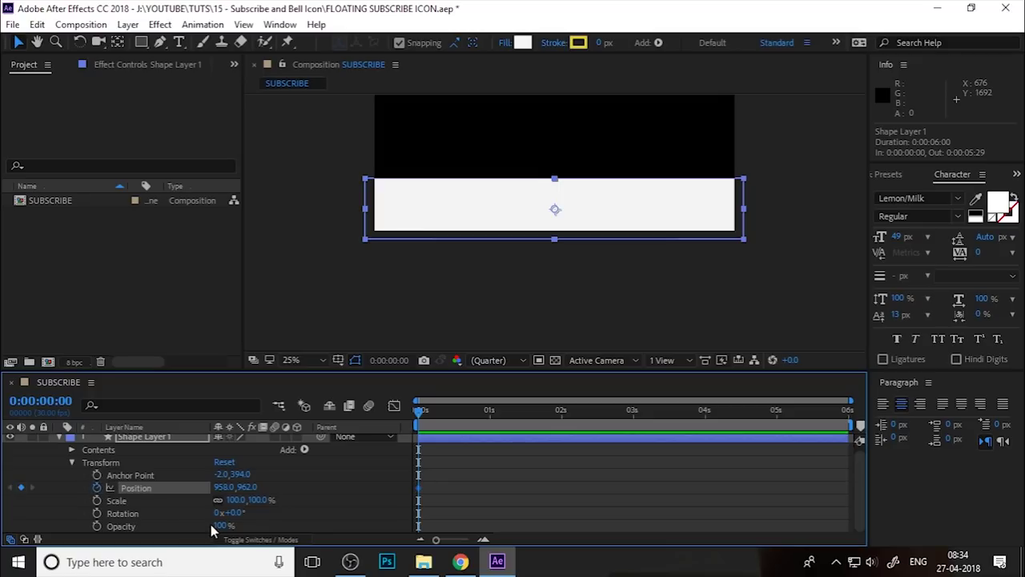
Collapse the rectangle layer's full properties and reveal only its keyframed Position.
left_click(60, 439)
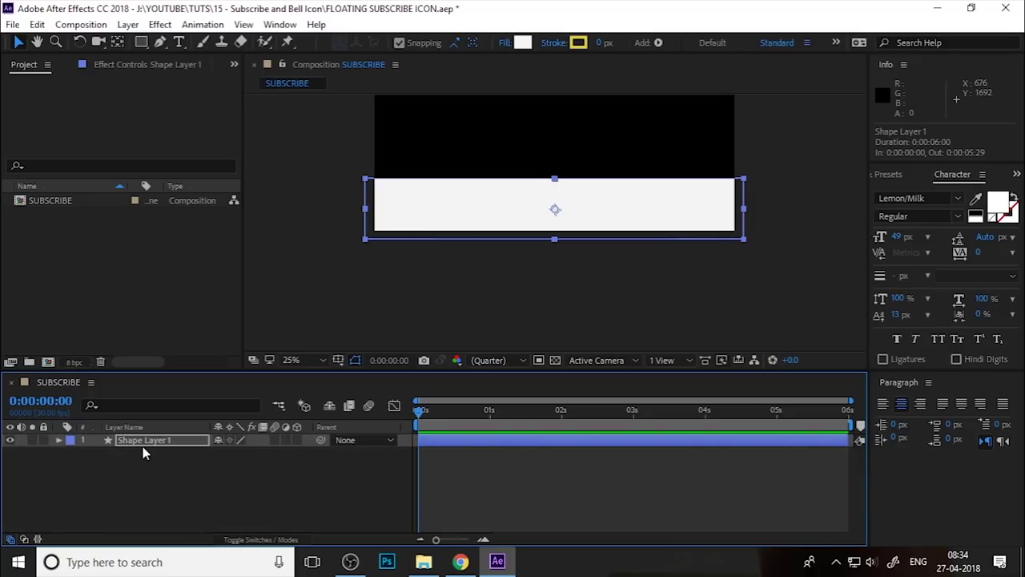
left_click(144, 442)
key("u")
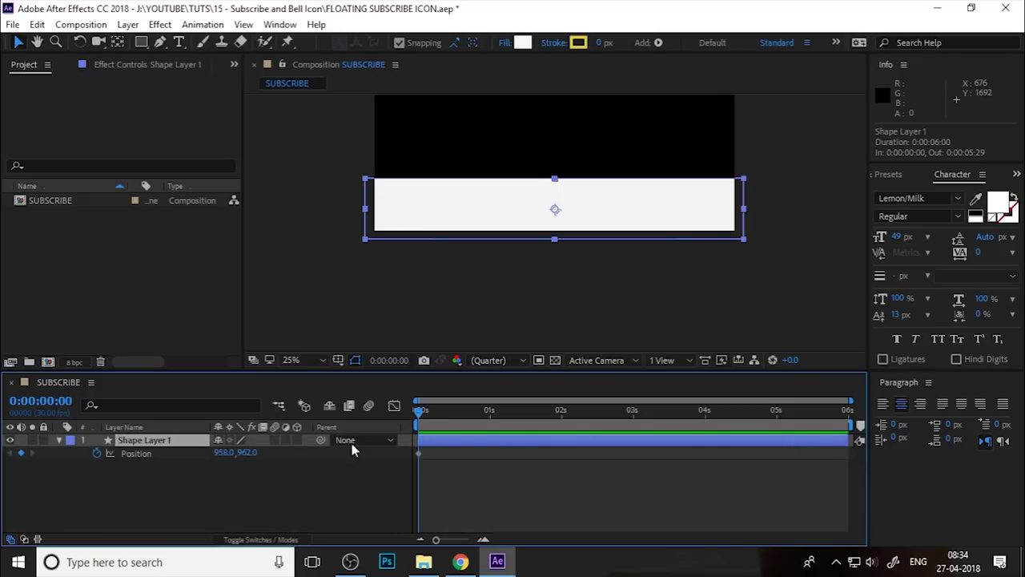
At 0:00:00:00, move the white rectangle straight down below the frame to Position 958, 1330.
left_click_drag(419, 415, 491, 427)
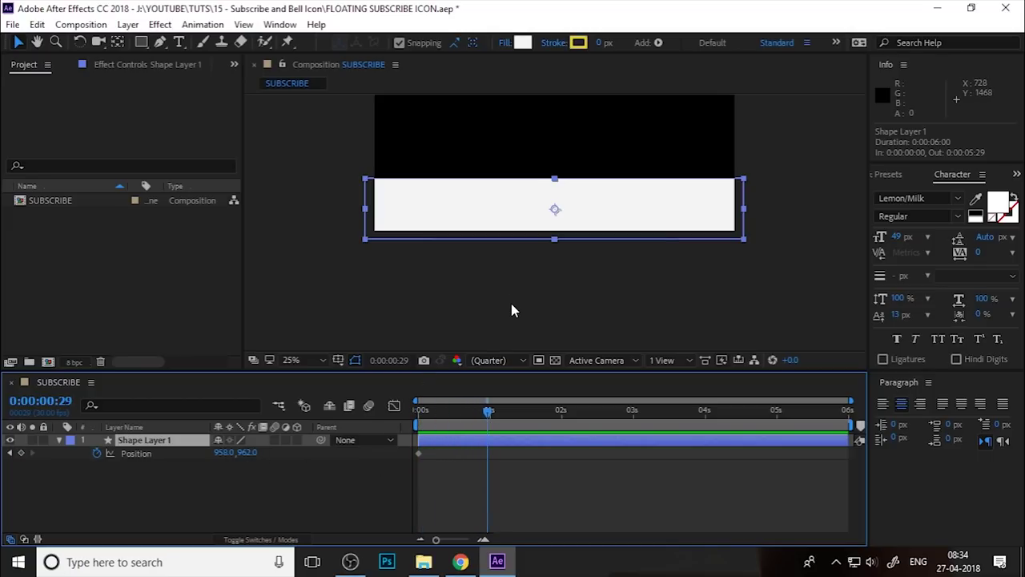
key("Page_Up")
key("Page_Up")
key("Page_Up")
key("Home")
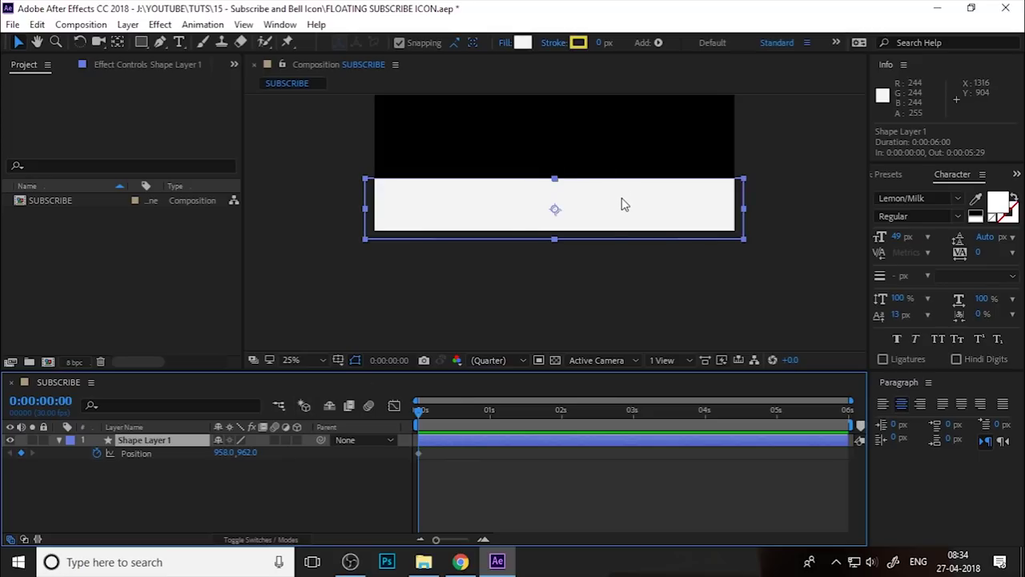
left_click_drag(607, 201, 604, 262)
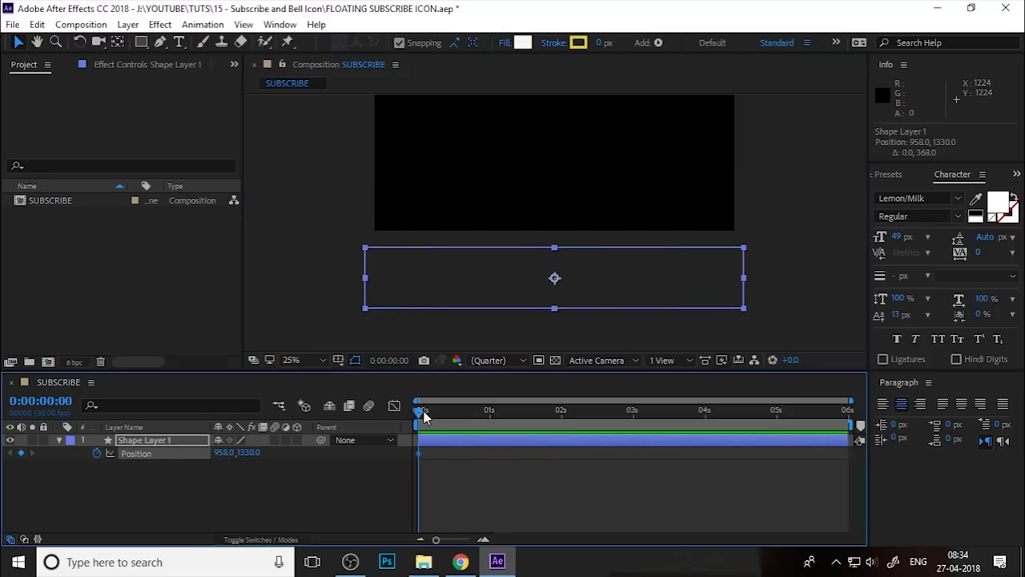
Add a Position keyframe at 0:00:00:26 with the rectangle raised into the frame's lower edge at 958, 990.
left_click_drag(423, 410, 481, 411)
left_click_drag(608, 279, 651, 205)
left_click_drag(639, 261, 633, 265)
left_click(750, 265)
Preview the rectangle's slide-up animation from the beginning of the composition.
left_click(473, 416)
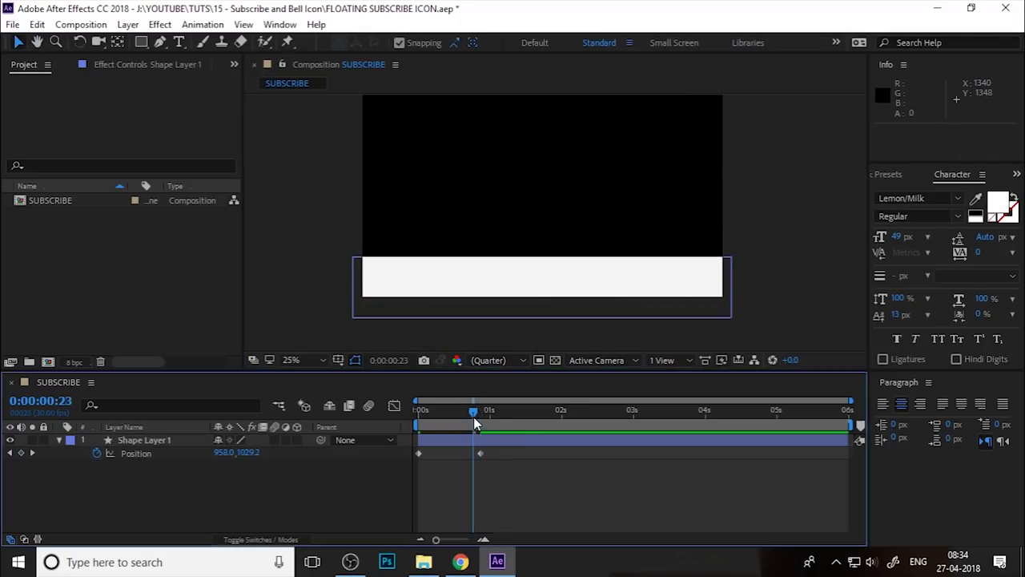
key("space")
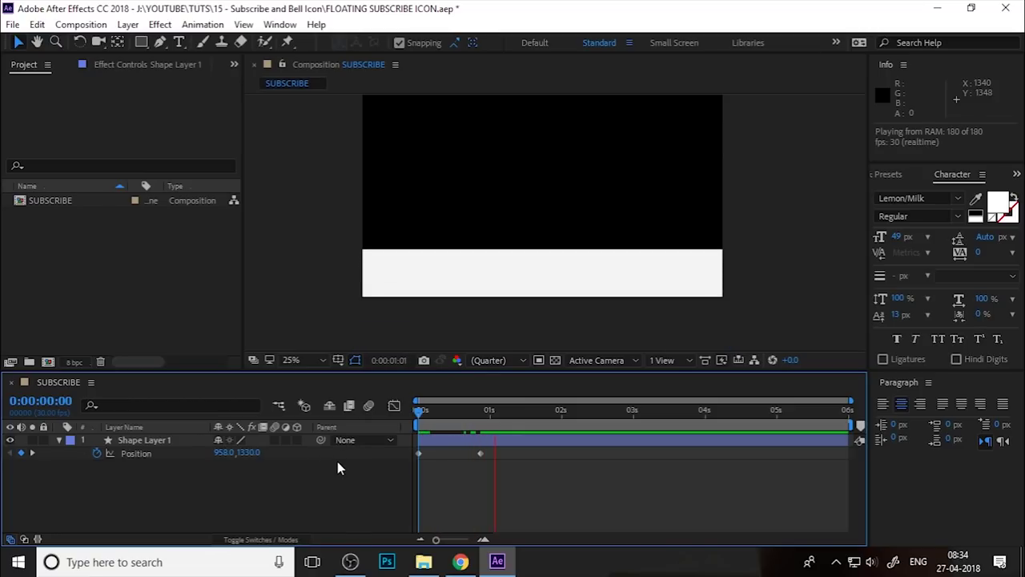
key("space")
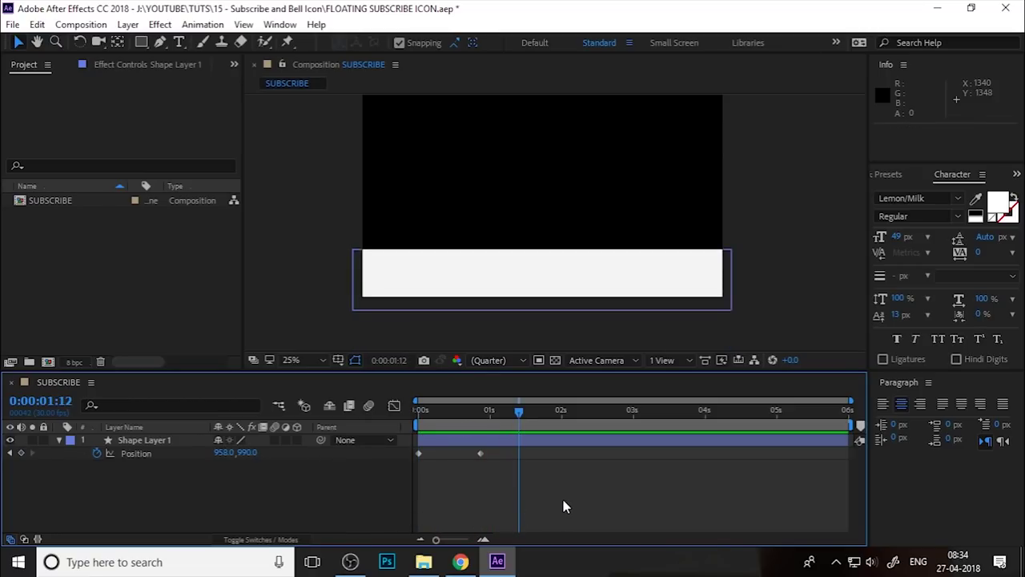
Try applying Easy Ease Out to both Position keyframes of the rectangle layer.
left_click_drag(564, 506, 392, 454)
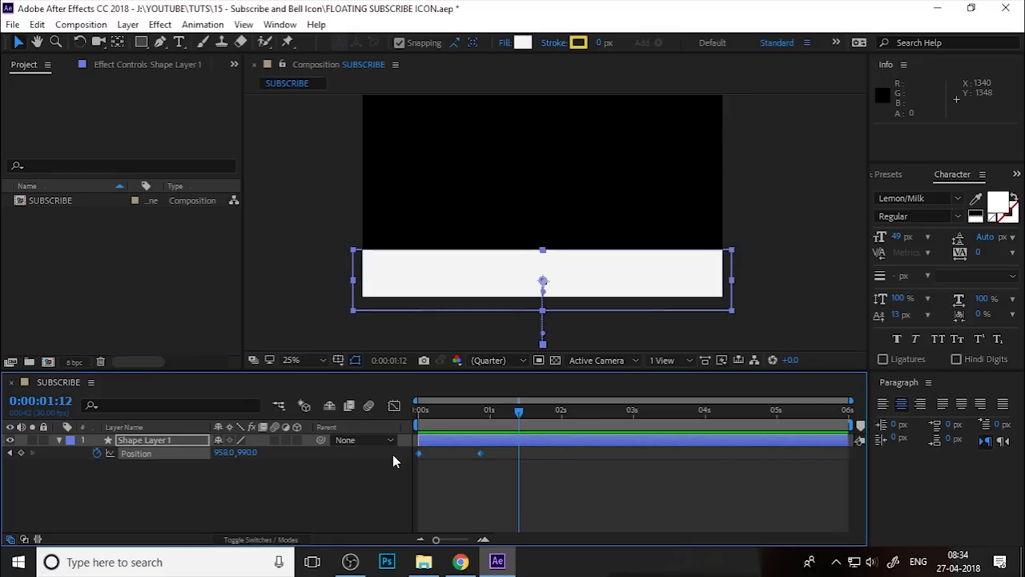
right_click(480, 454)
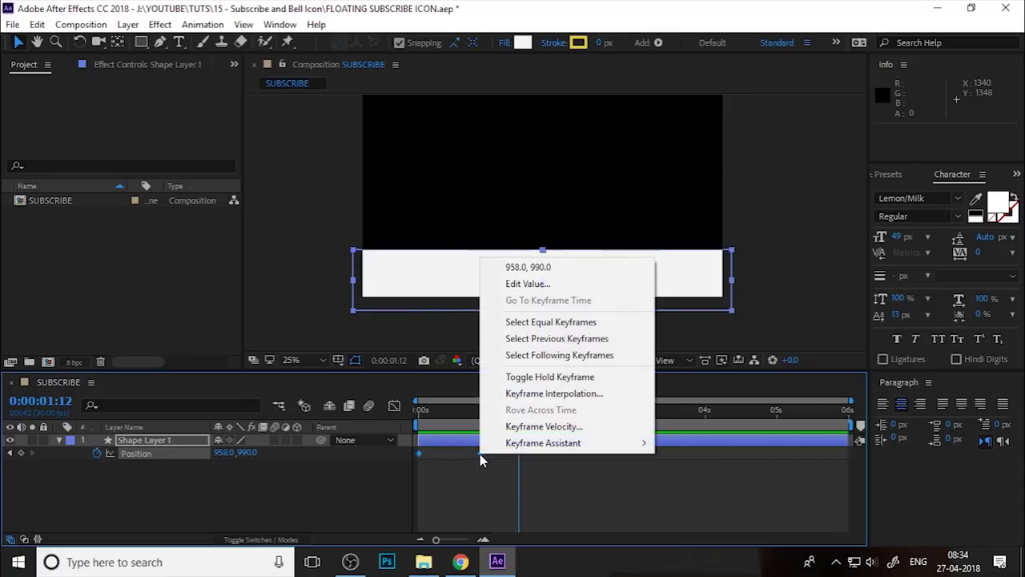
right_click(531, 470)
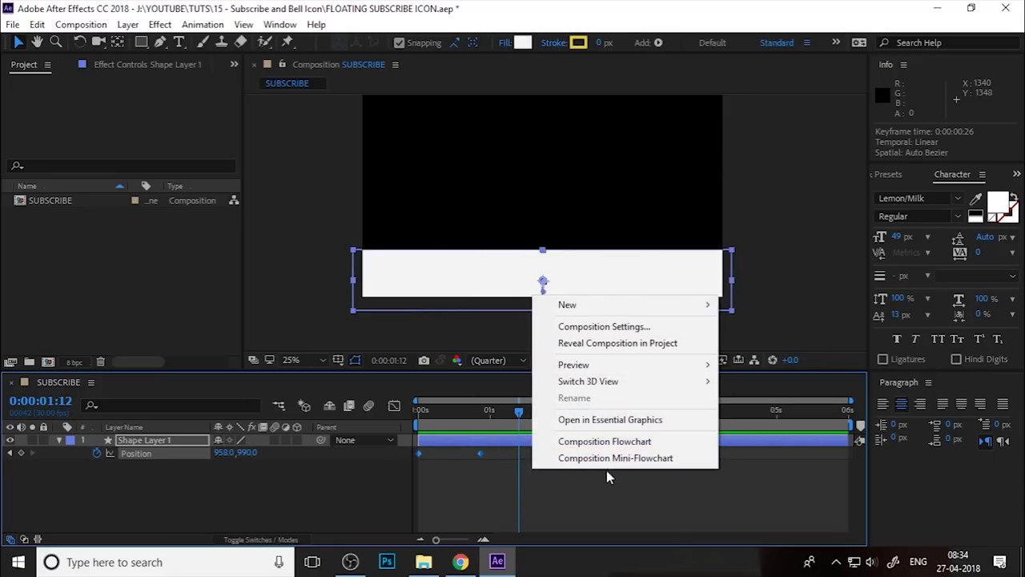
right_click(480, 453)
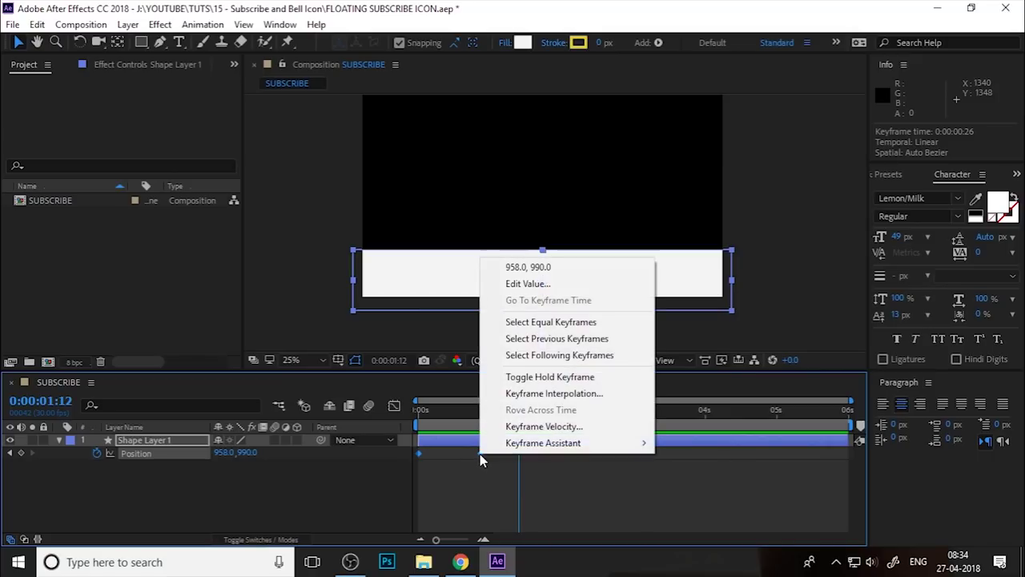
mouse_move(528, 449)
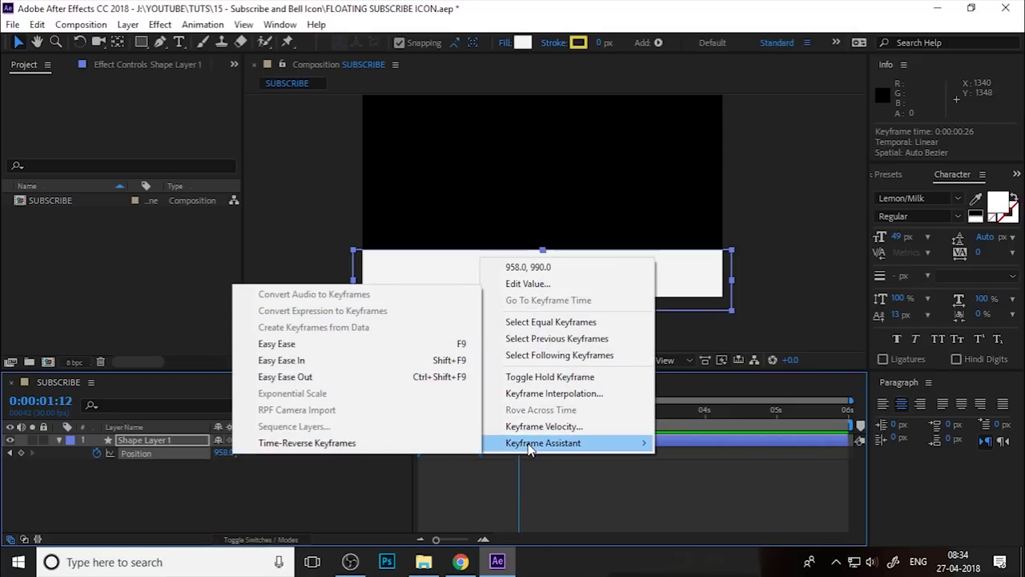
left_click(338, 377)
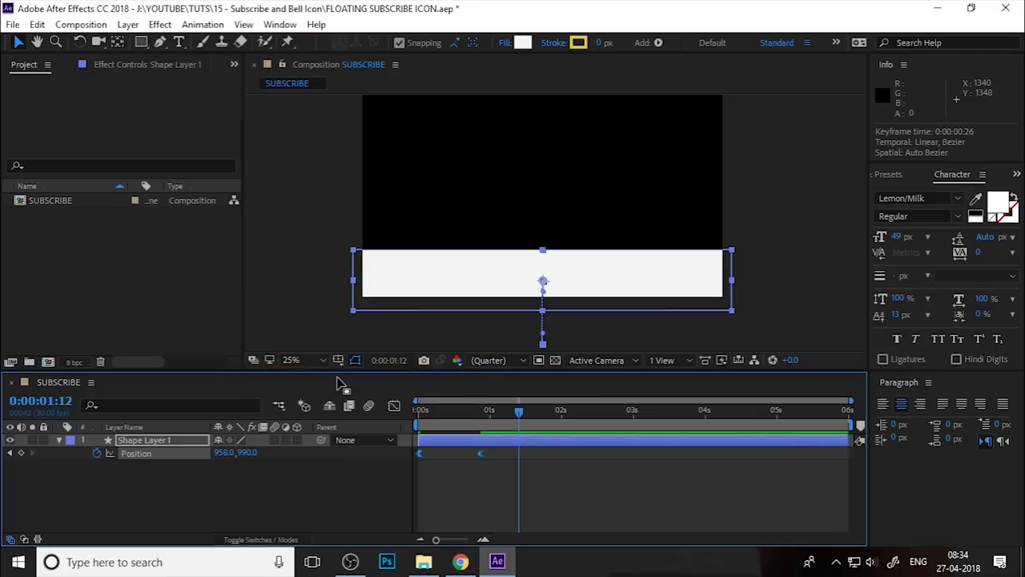
Undo the previous easing and apply Easy Ease to both of the rectangle's Position keyframes.
right_click(481, 455)
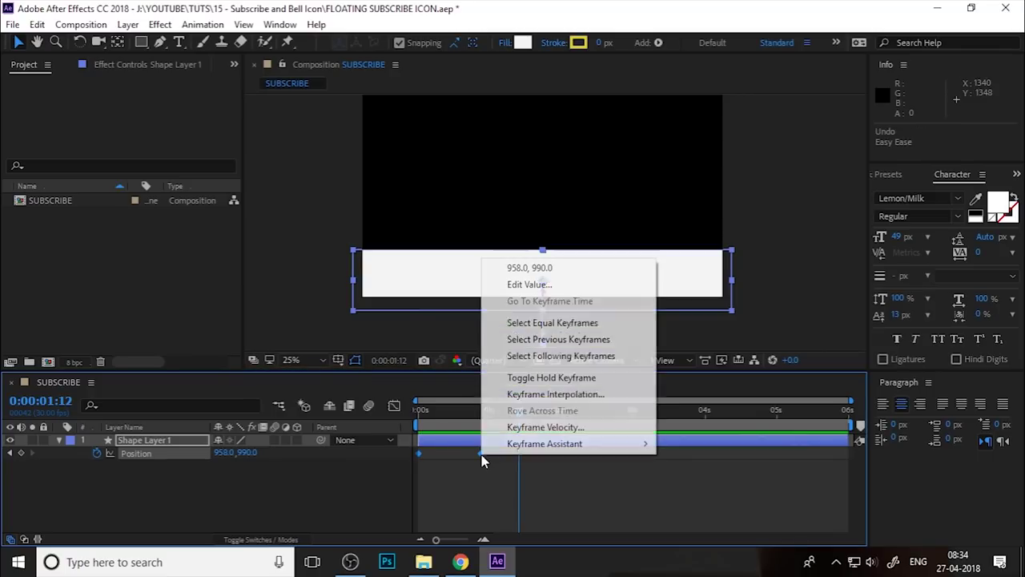
mouse_move(544, 453)
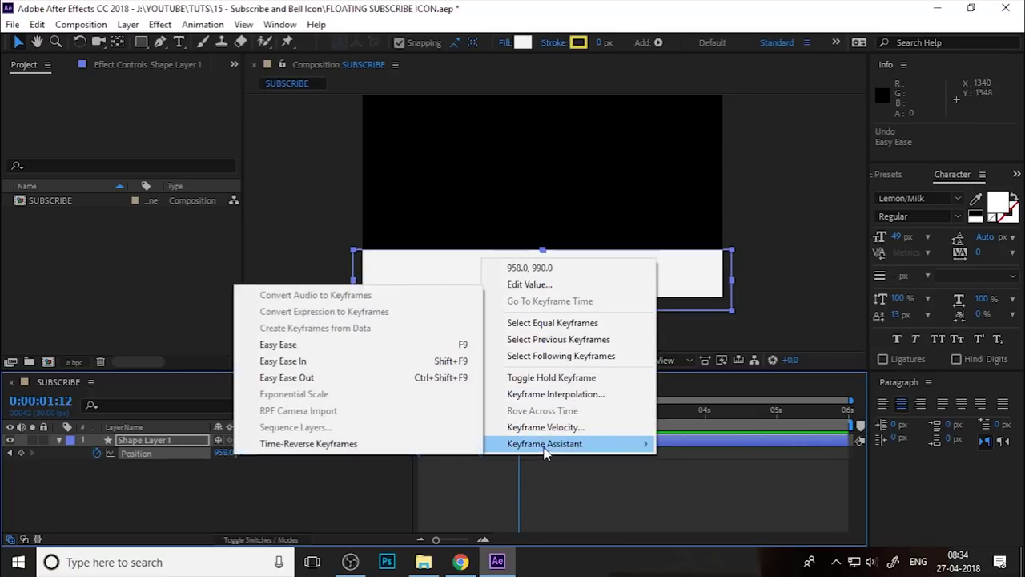
left_click(336, 351)
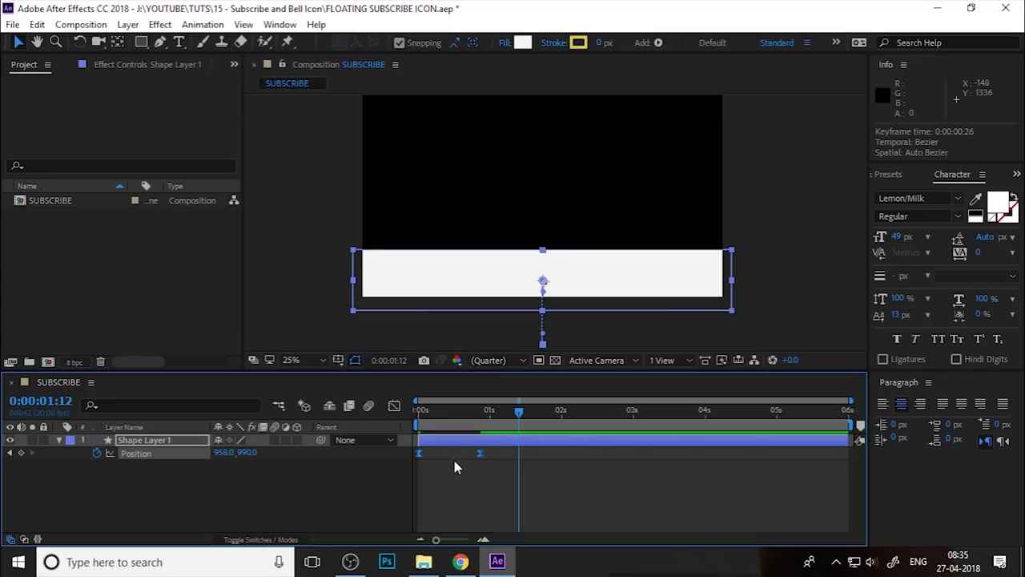
In the Graph Editor, lengthen the last Position keyframe's incoming handle so the speed peaks early, and preview the motion.
left_click_drag(495, 477, 359, 430)
left_click(398, 406)
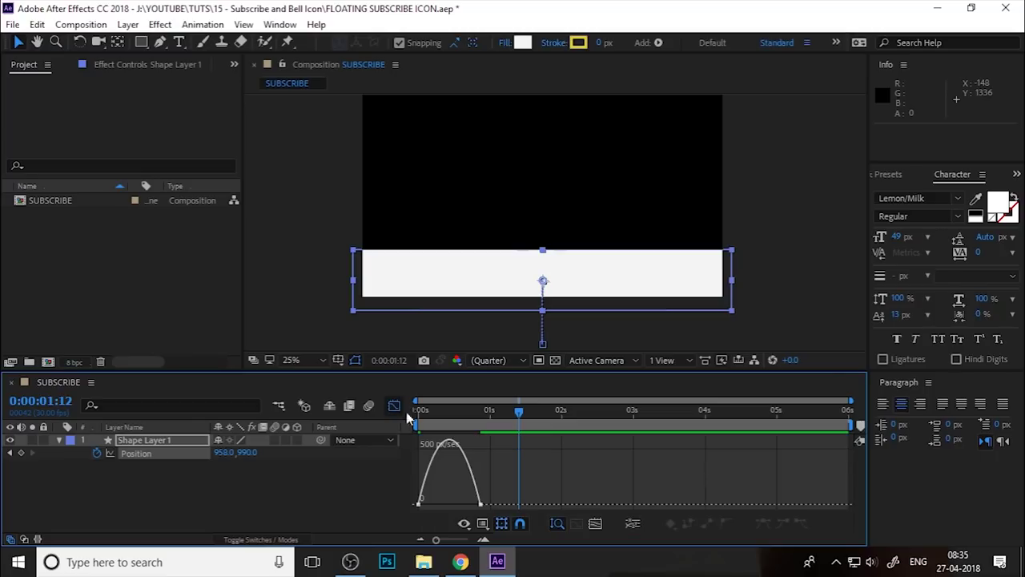
left_click_drag(537, 478, 448, 504)
key("space")
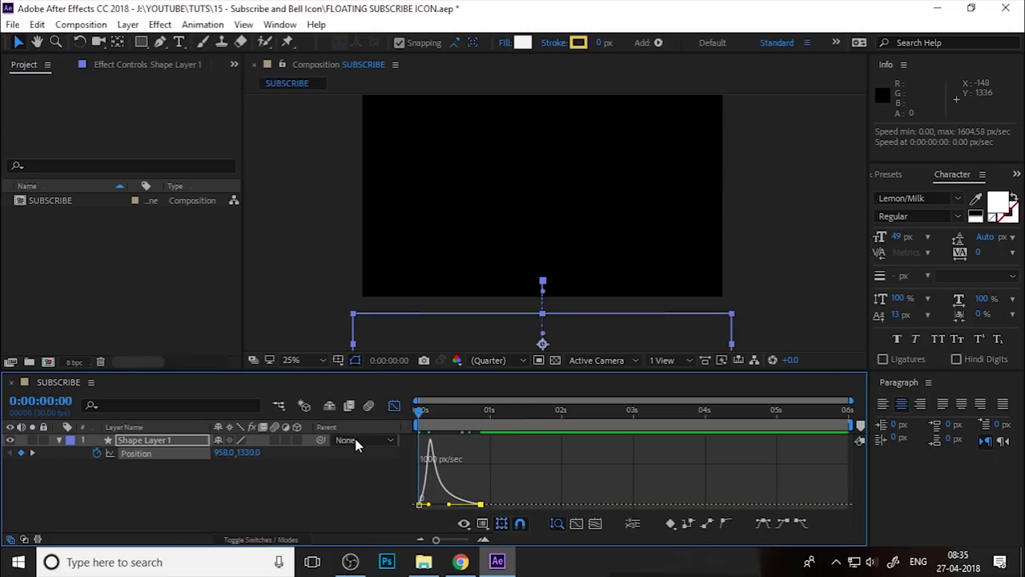
key("space")
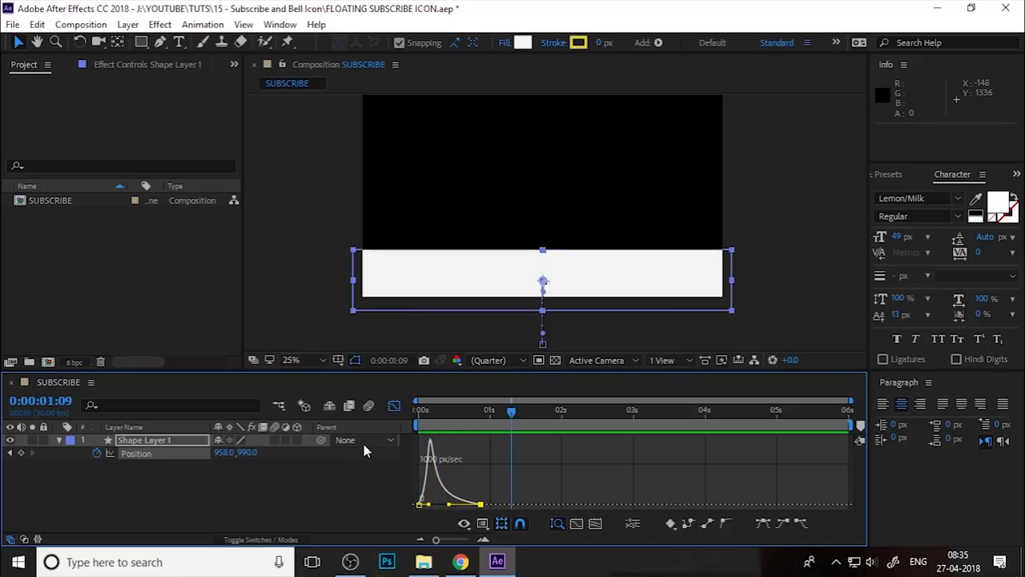
Set the last Position keyframe's incoming influence to about 79%, preview the motion and close the Graph Editor.
left_click_drag(458, 505, 455, 506)
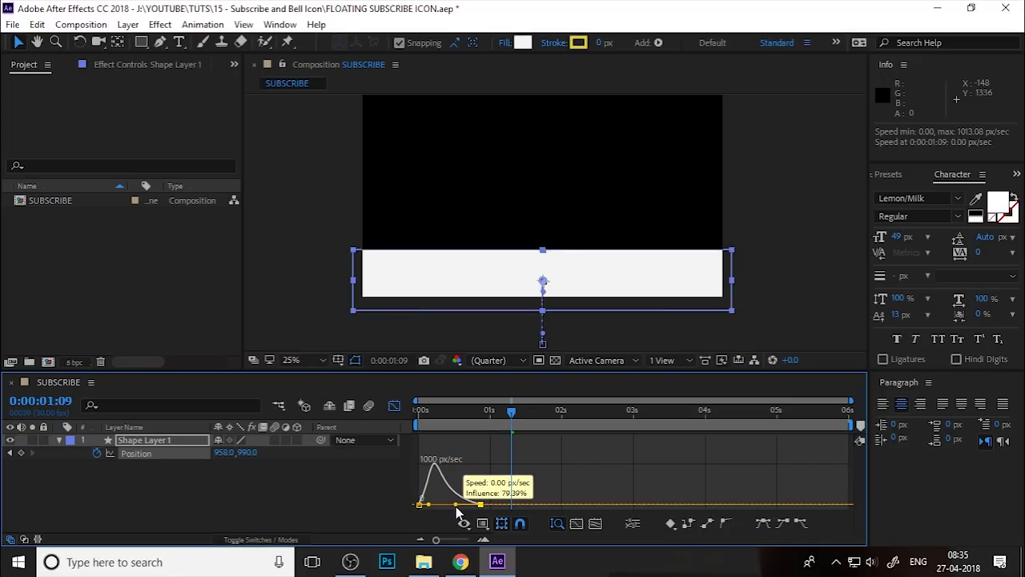
key("space")
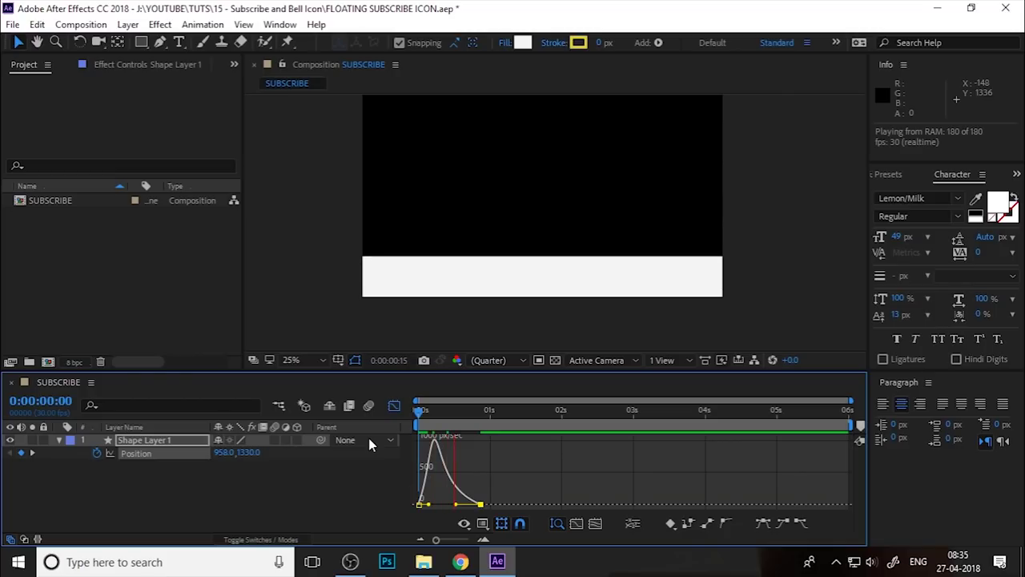
key("space")
left_click(394, 405)
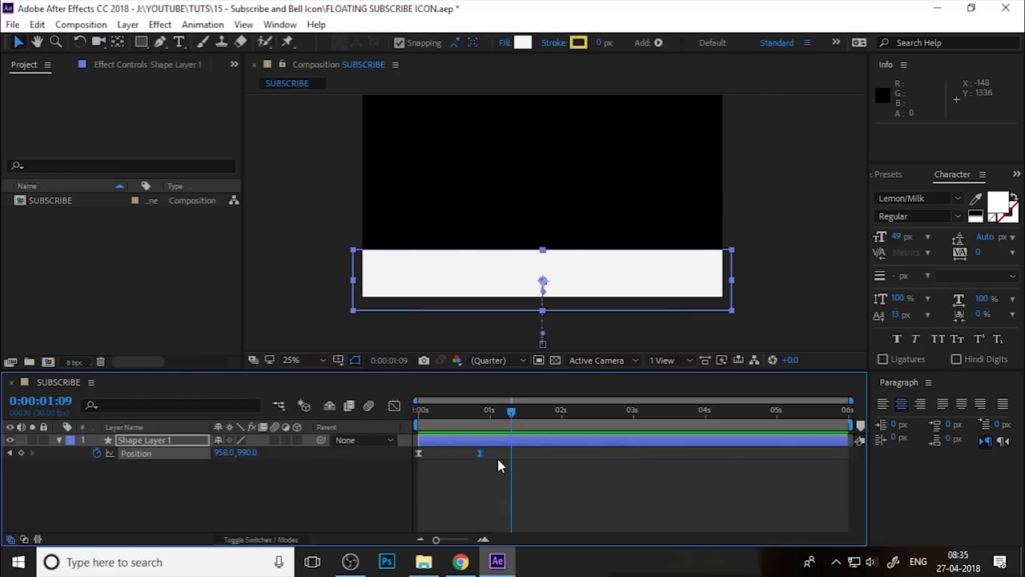
Move the last Position keyframe out to about 1.5 seconds and preview the slower slide-up.
left_click(493, 458)
left_click(526, 453)
key("space")
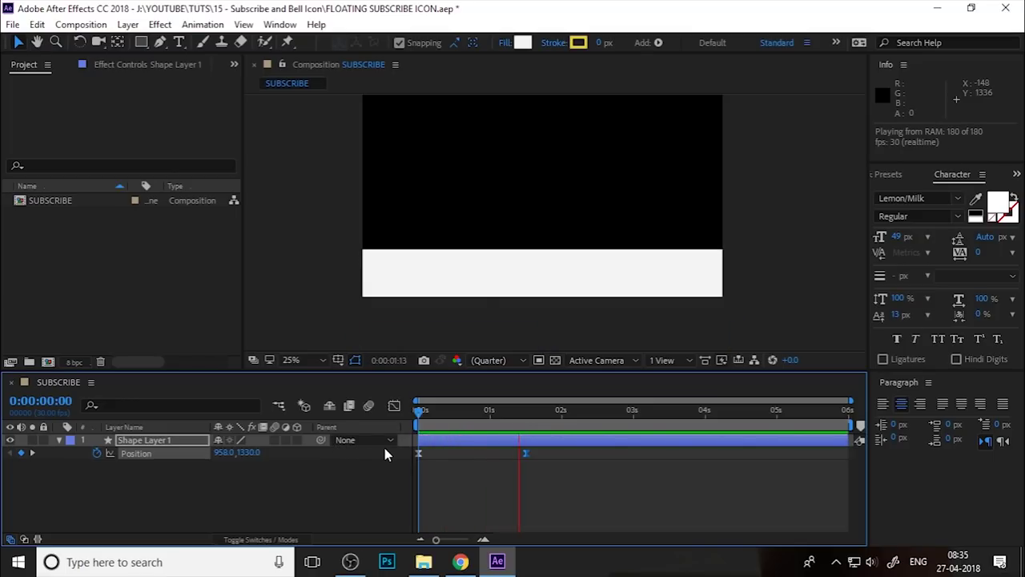
key("space")
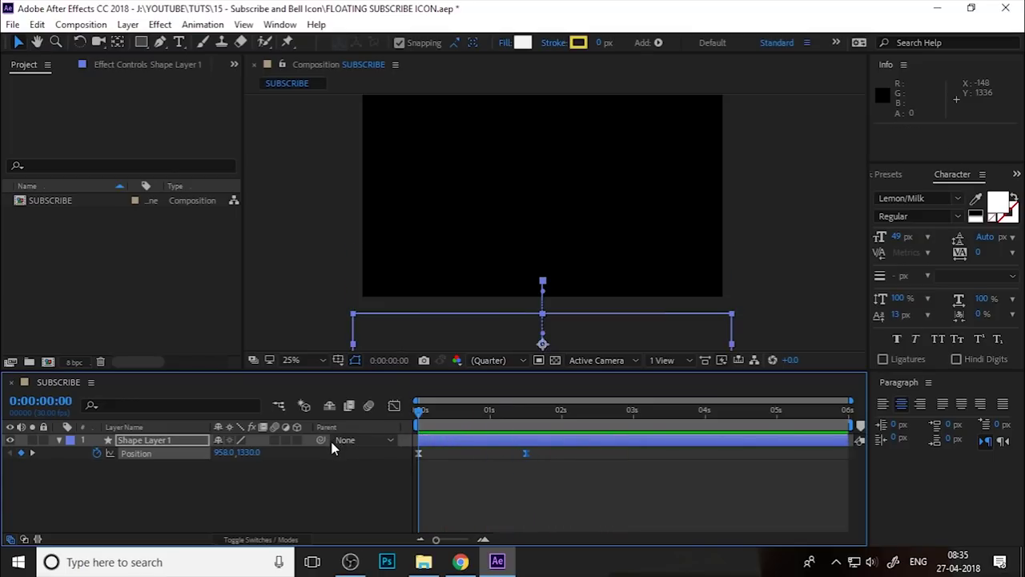
key("space")
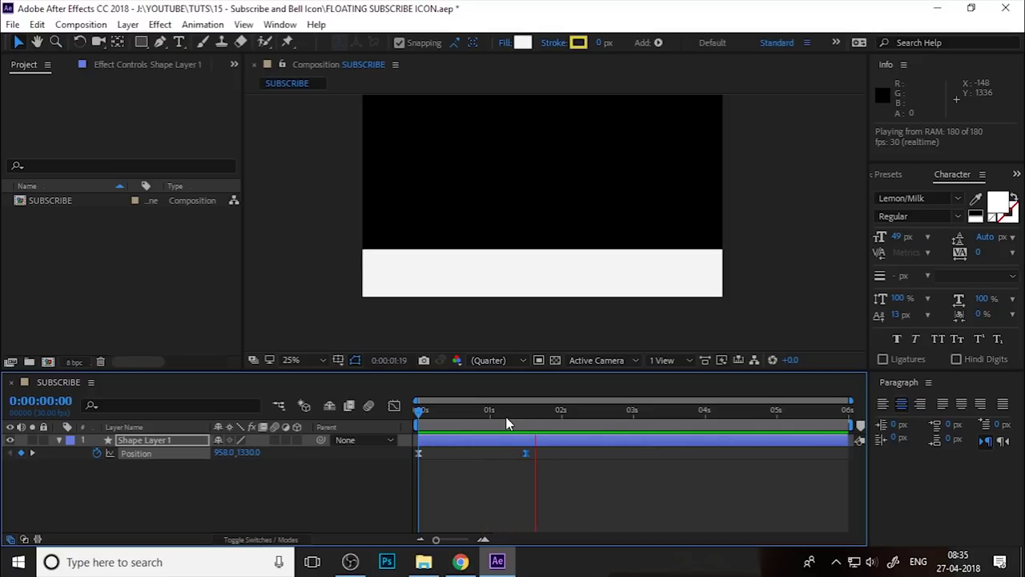
Set the current time to 0:00:01:20, then collapse the rectangle layer's properties and select the layer.
left_click(522, 411)
left_click(535, 418)
left_click(585, 469)
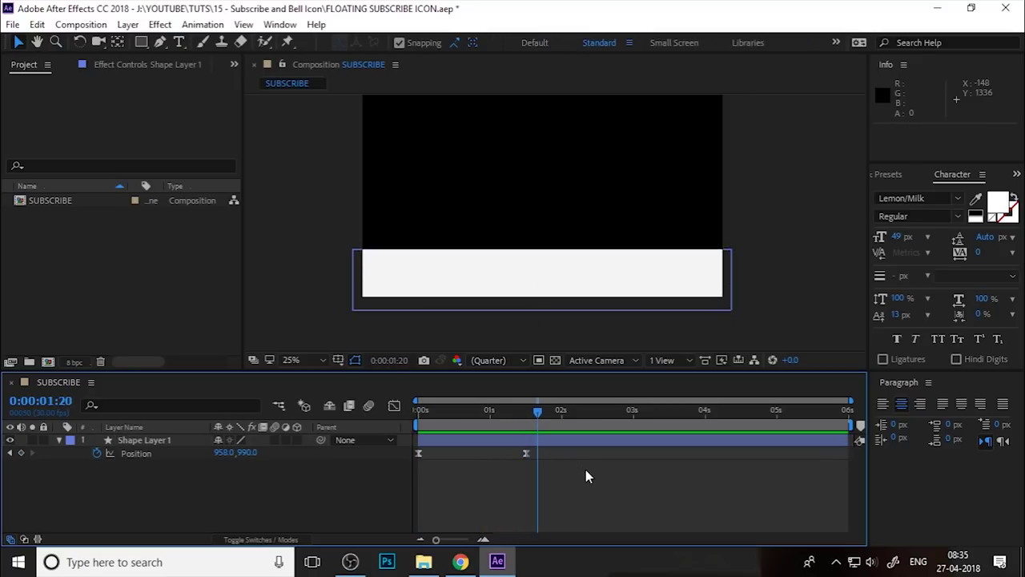
left_click(59, 440)
left_click(144, 440)
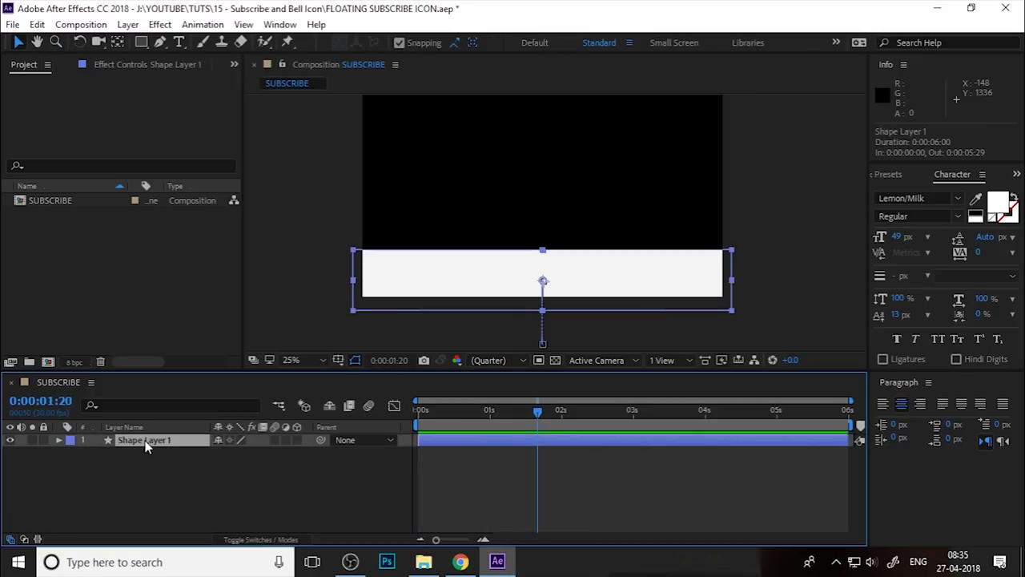
Rename the white bar's shape layer as BG and deselect it.
key("Return")
type("BG")
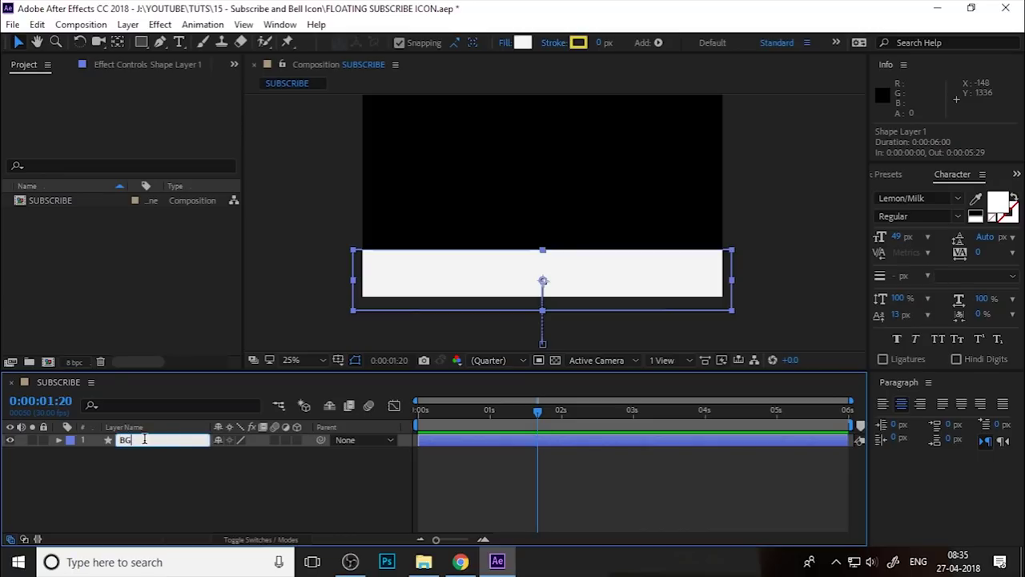
key("Return")
left_click(230, 480)
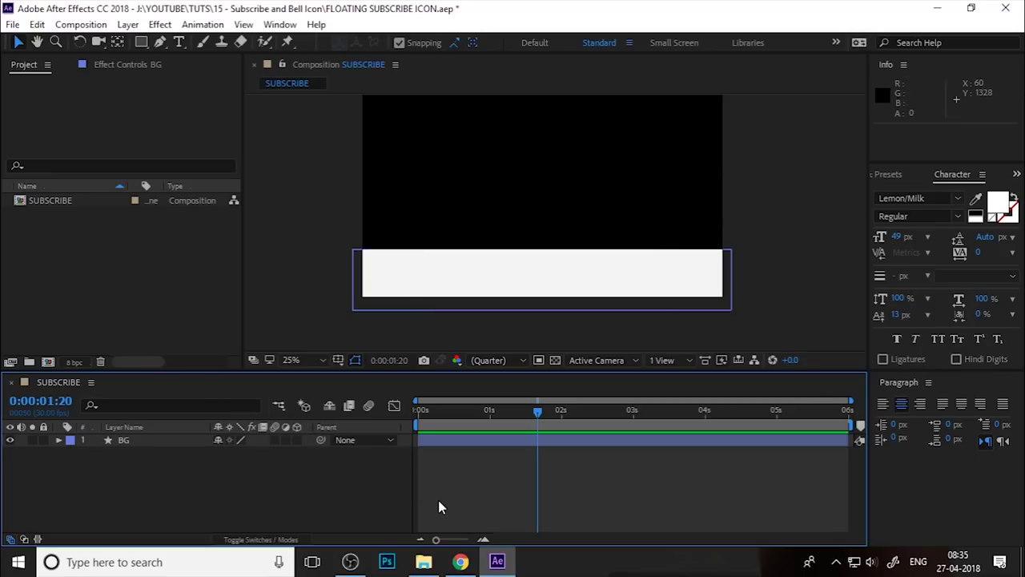
Import the profile photo JPG and add it above BG in the SUBSCRIBE composition, keeping its original size.
left_click(424, 561)
left_click_drag(343, 173, 166, 290)
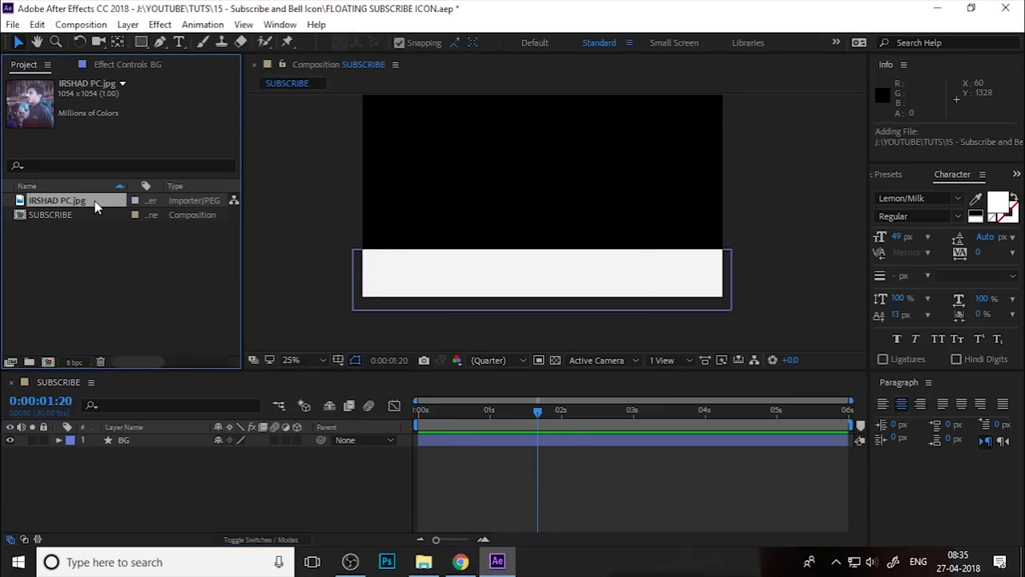
left_click_drag(96, 201, 112, 447)
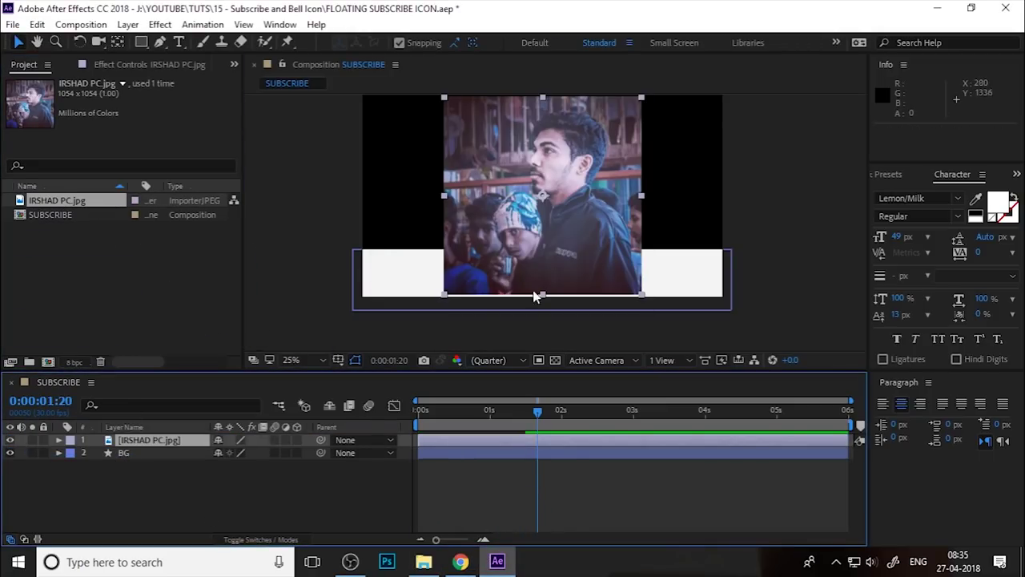
left_click_drag(641, 98, 601, 168)
key("ctrl+z")
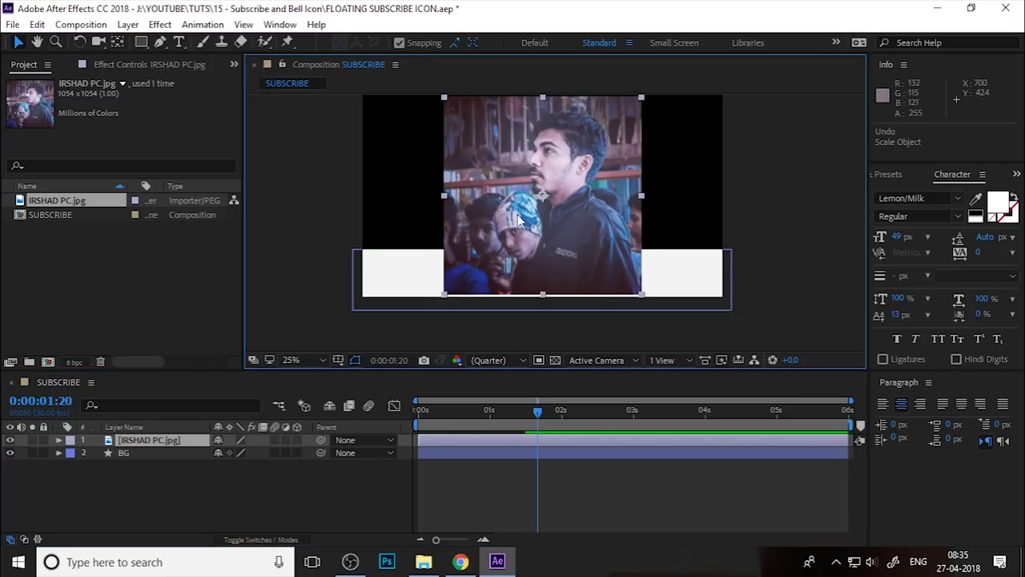
Pre-compose the photo layer as PHOTO, moving all attributes into the new composition.
left_click(139, 441)
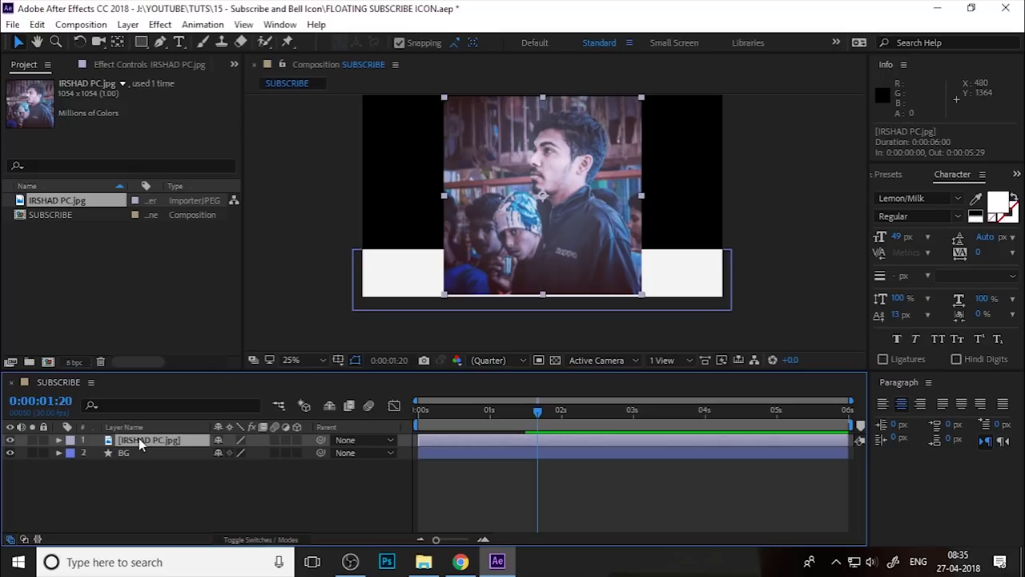
right_click(139, 438)
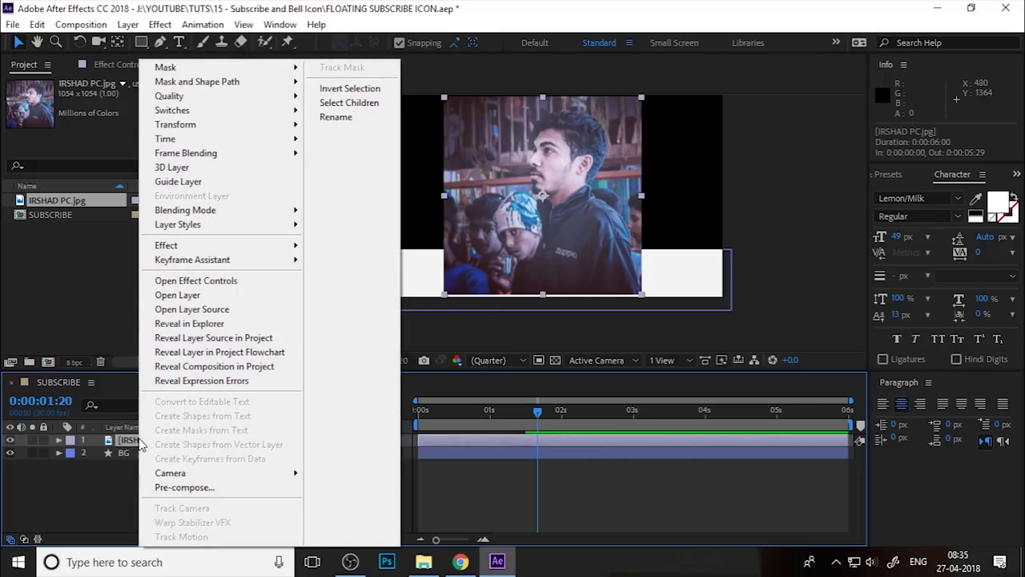
left_click(199, 491)
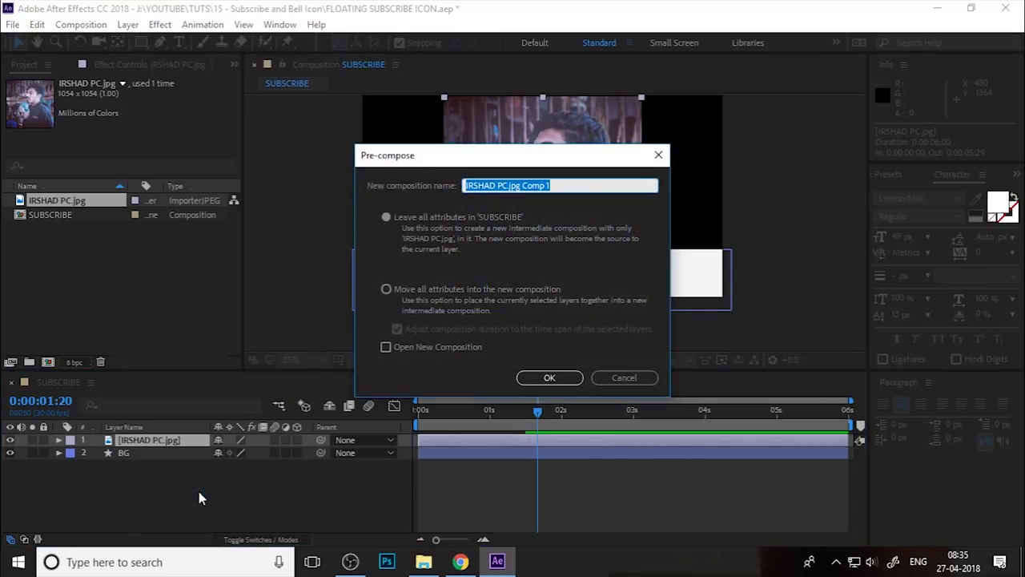
type("PHOTO")
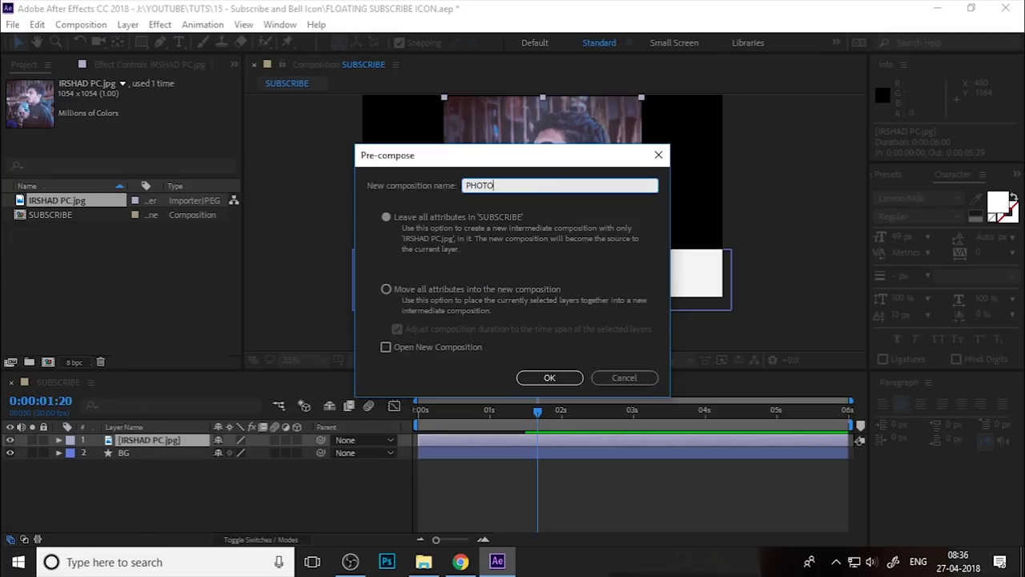
left_click(462, 288)
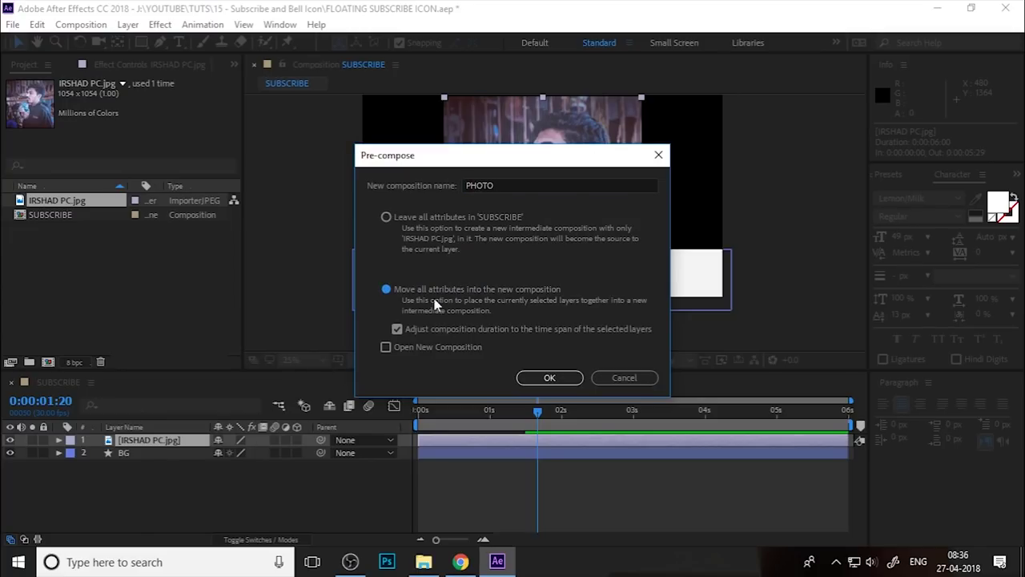
left_click(551, 379)
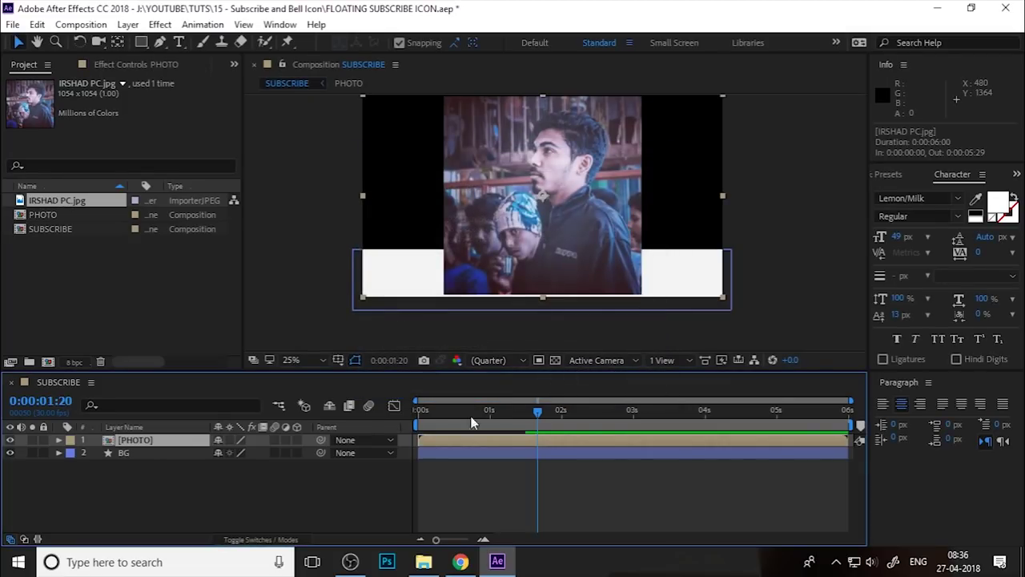
Scale the PHOTO layer down to about 23% and move it onto the white bar at about 348, 990.
left_click(217, 503)
left_click(170, 447)
left_click_drag(723, 97, 656, 157)
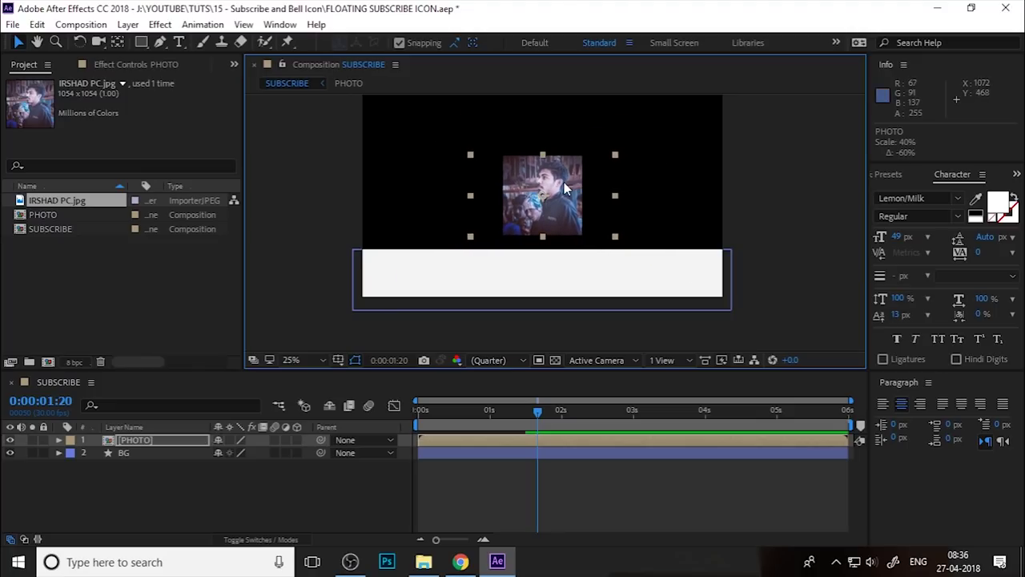
left_click_drag(562, 183, 448, 268)
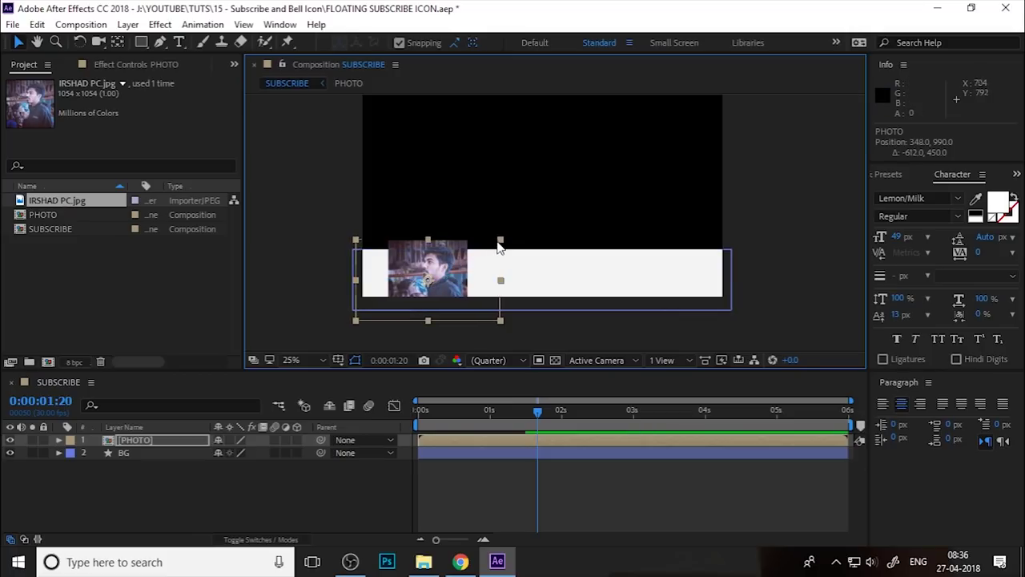
left_click_drag(500, 239, 453, 276)
Turn off snapping and move the PHOTO layer to about 371, 955 so it sits vertically centred within the white bar.
left_click(399, 44)
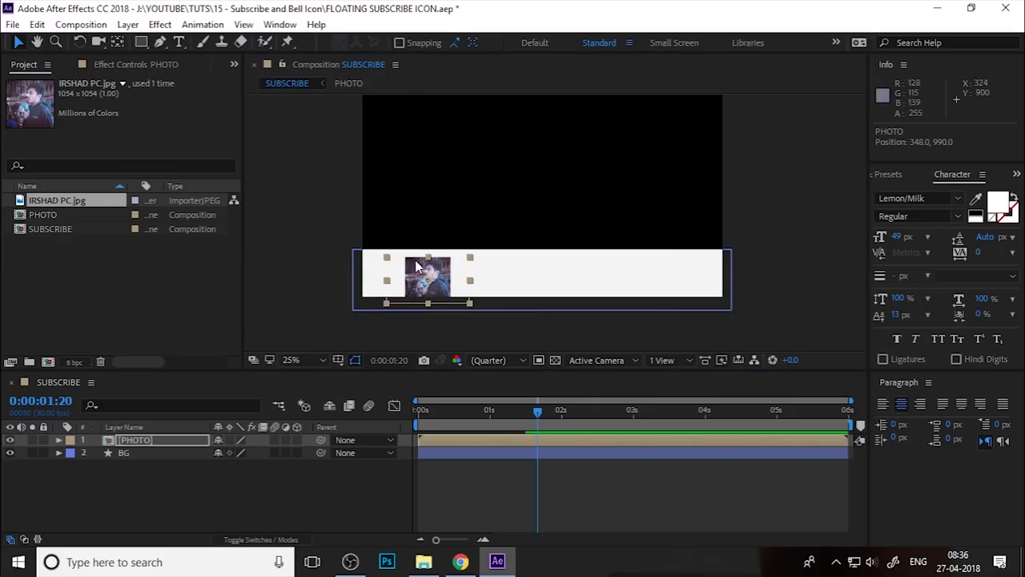
scroll(457, 272, "up", 4)
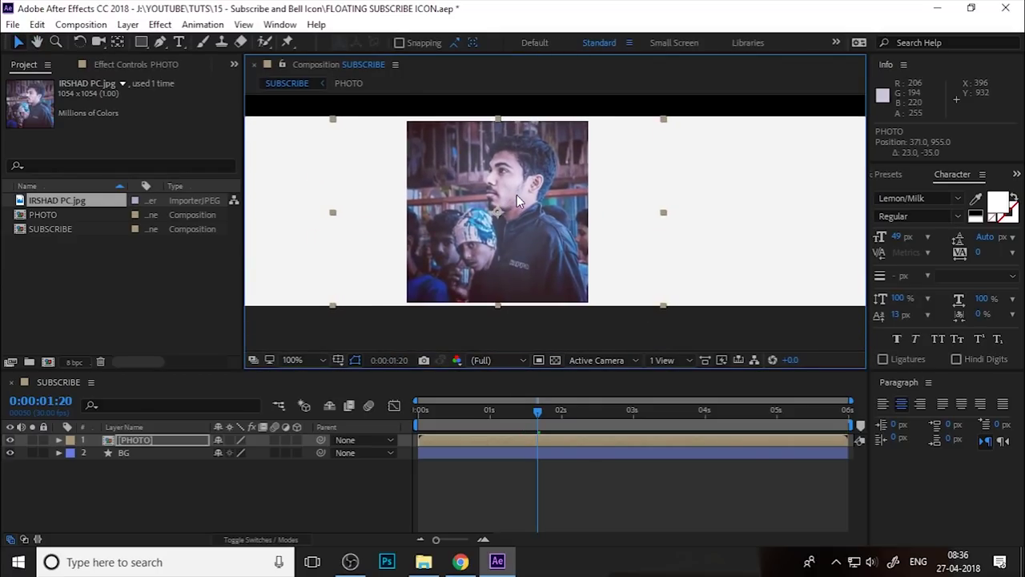
scroll(516, 194, "down", 2)
scroll(439, 242, "down", 2)
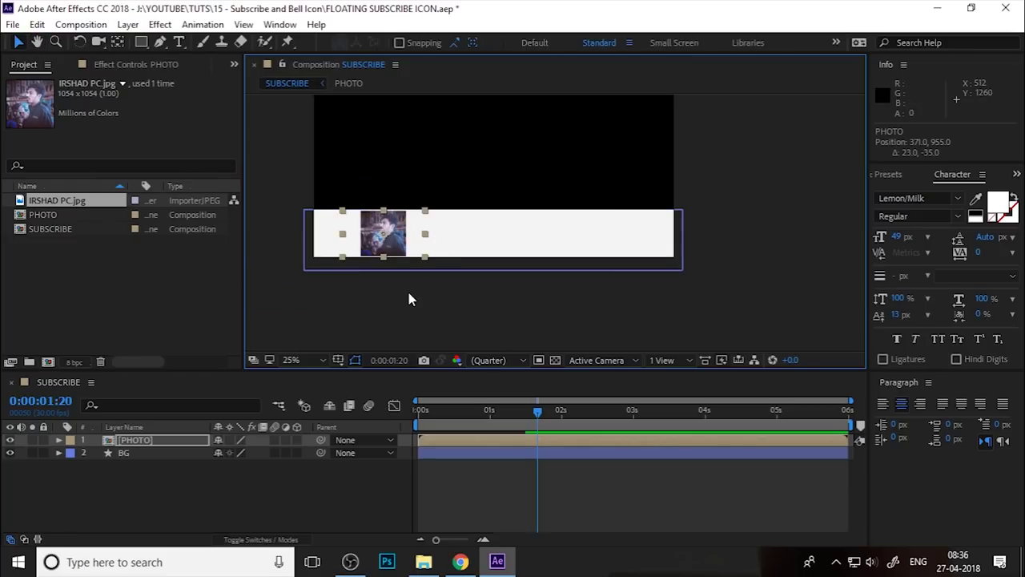
left_click(406, 294)
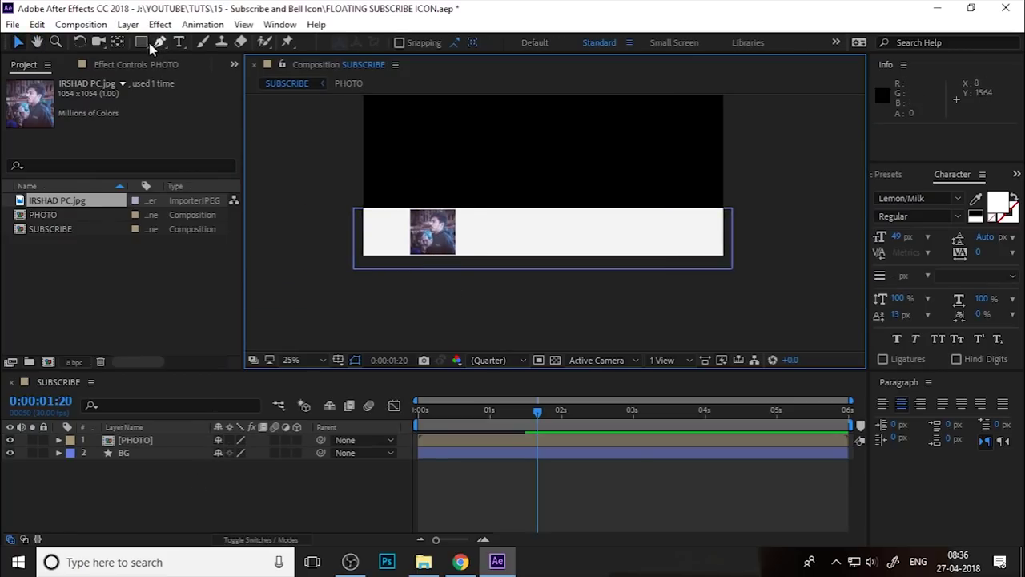
Draw a white circle about 204 px in diameter with the Ellipse tool in the black area above the bar, as a new shape layer.
left_click_drag(145, 43, 202, 74)
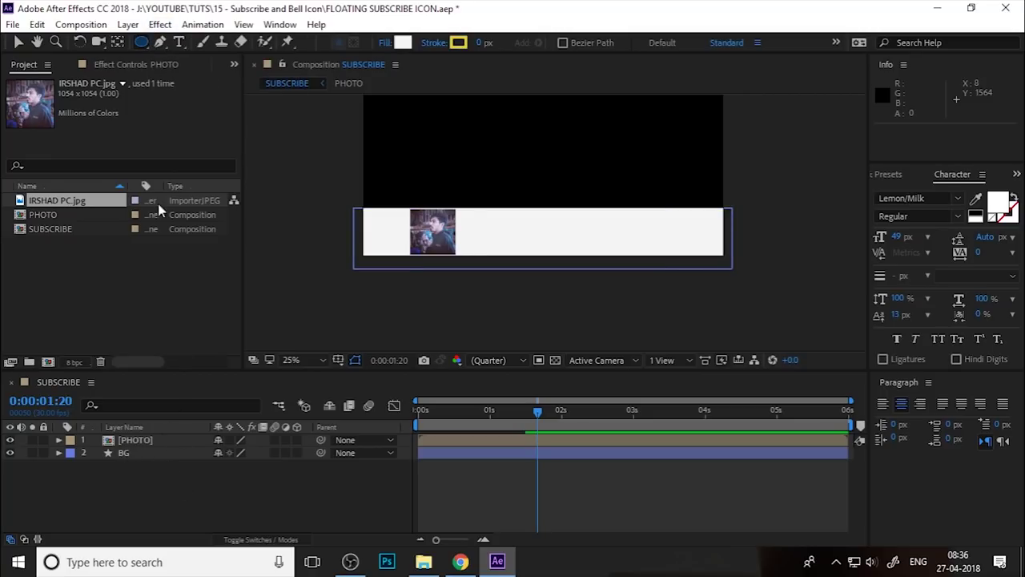
left_click(174, 504)
left_click_drag(498, 134, 538, 173)
left_click(19, 42)
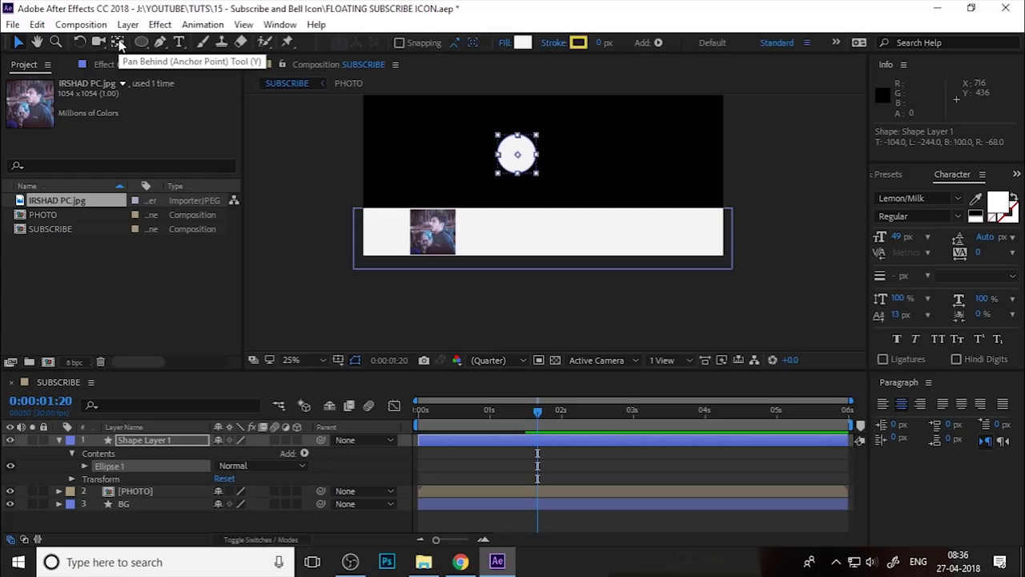
Turn on snapping and move the circle layer's anchor point to the centre of the circle.
left_click(118, 43)
left_click(518, 151)
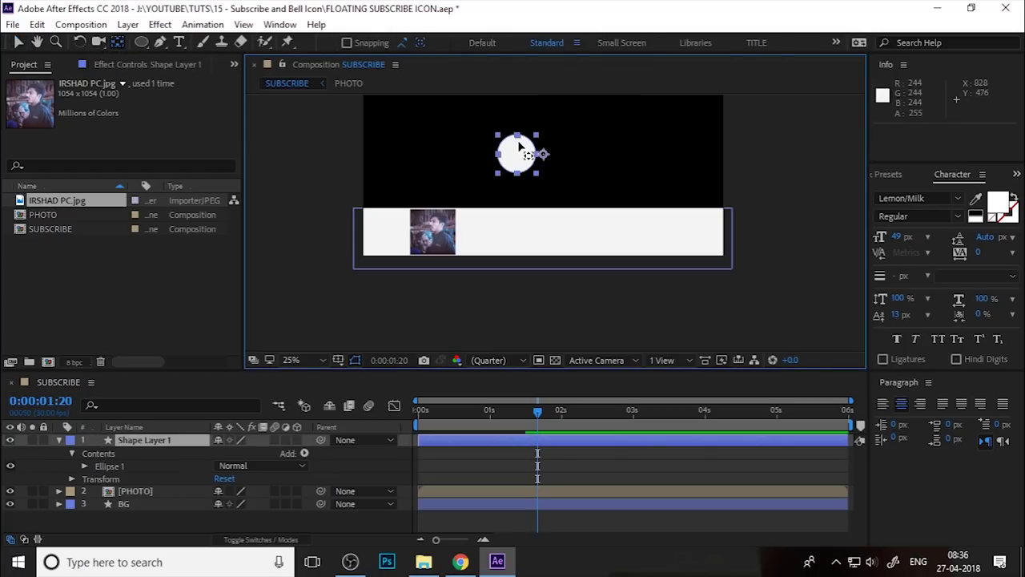
left_click(369, 45)
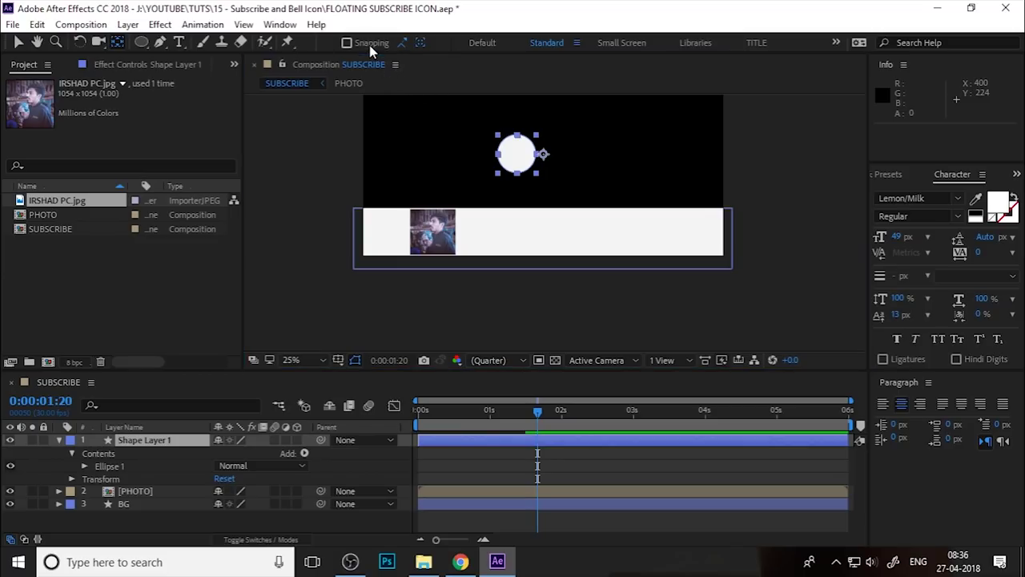
left_click_drag(543, 154, 518, 162)
key("v")
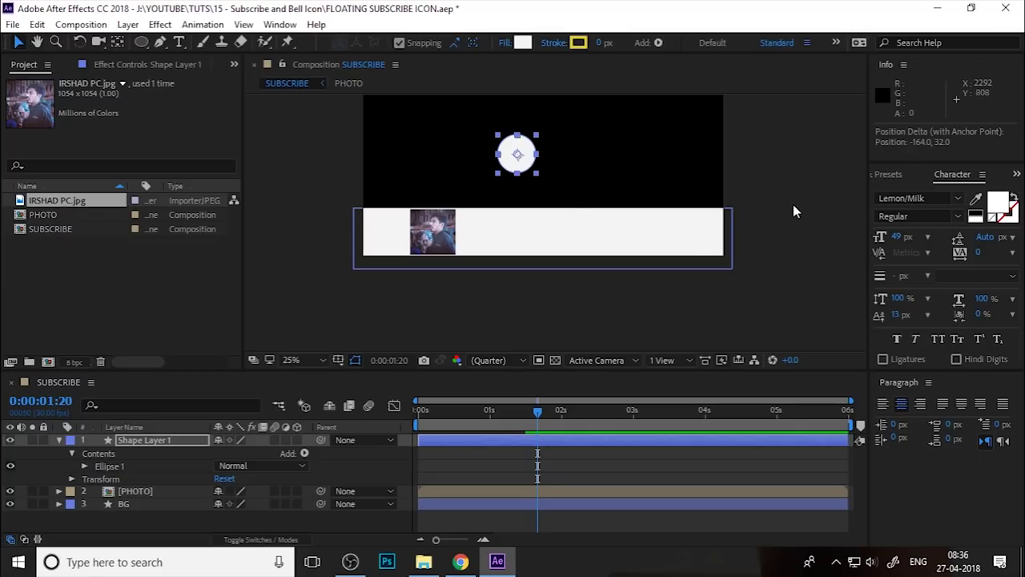
left_click(793, 211)
left_click(518, 155)
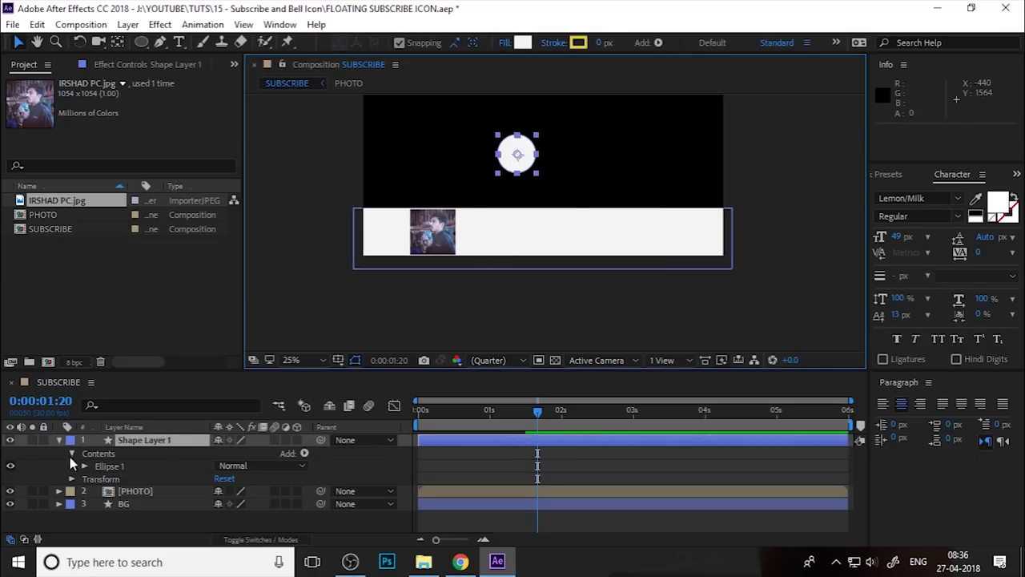
Collapse the circle layer, move it onto the photo's centre at 371, 955 and scale it to 84%.
left_click(59, 439)
left_click_drag(513, 157, 440, 232)
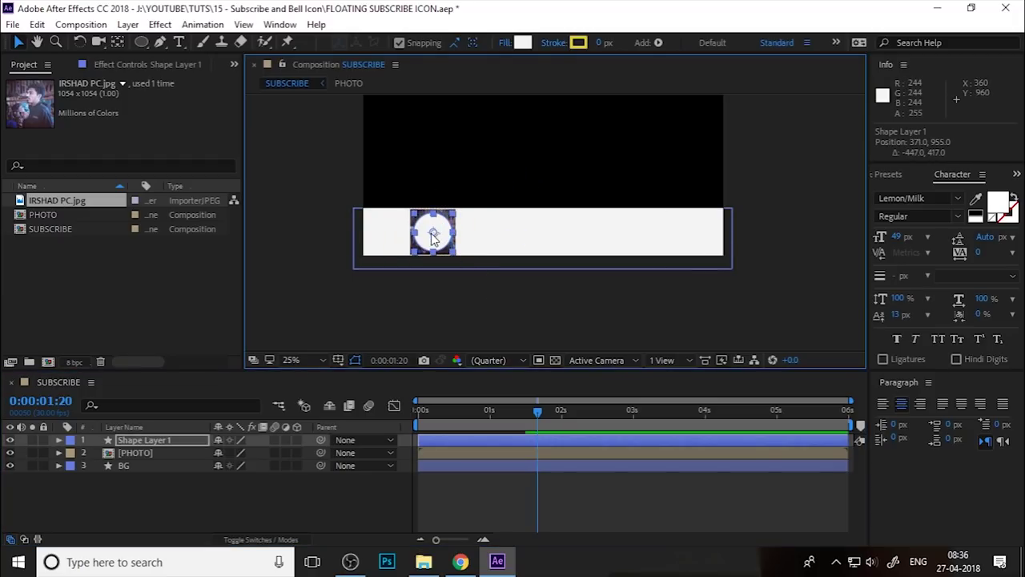
scroll(429, 231, "up", 2)
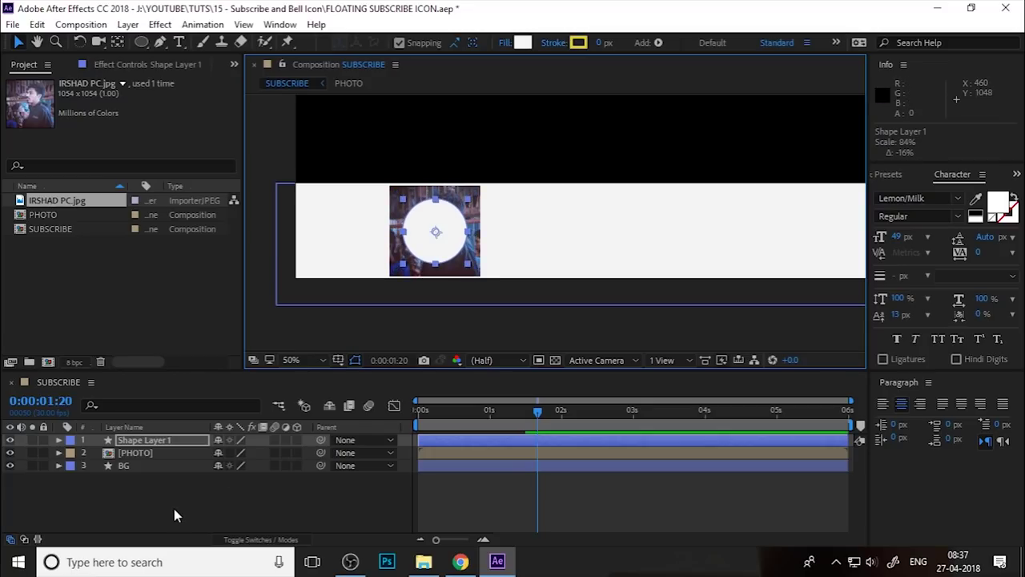
Scale the PHOTO layer down to 17% so it fits closely around the circle.
left_click(169, 453)
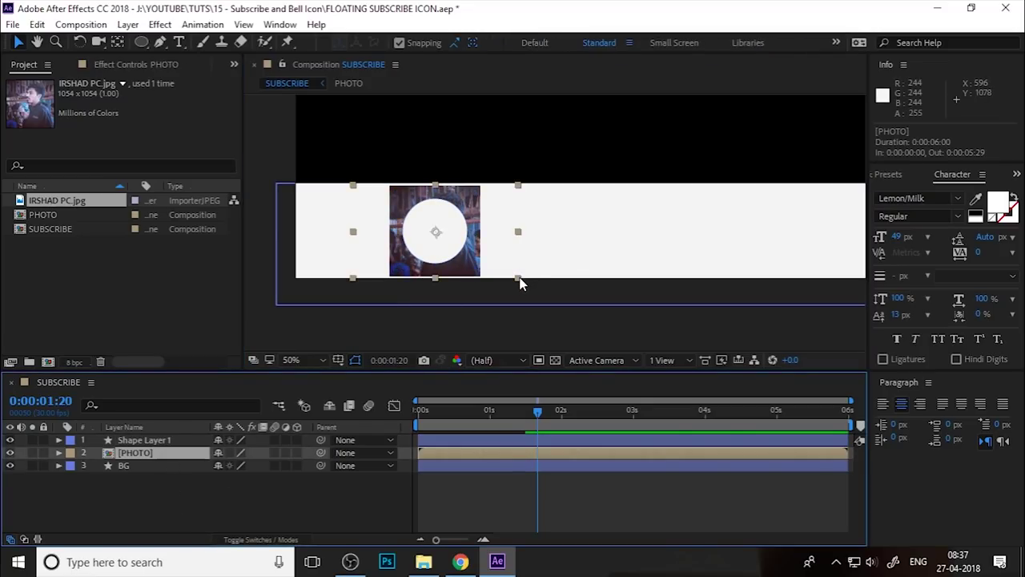
left_click_drag(518, 278, 497, 274)
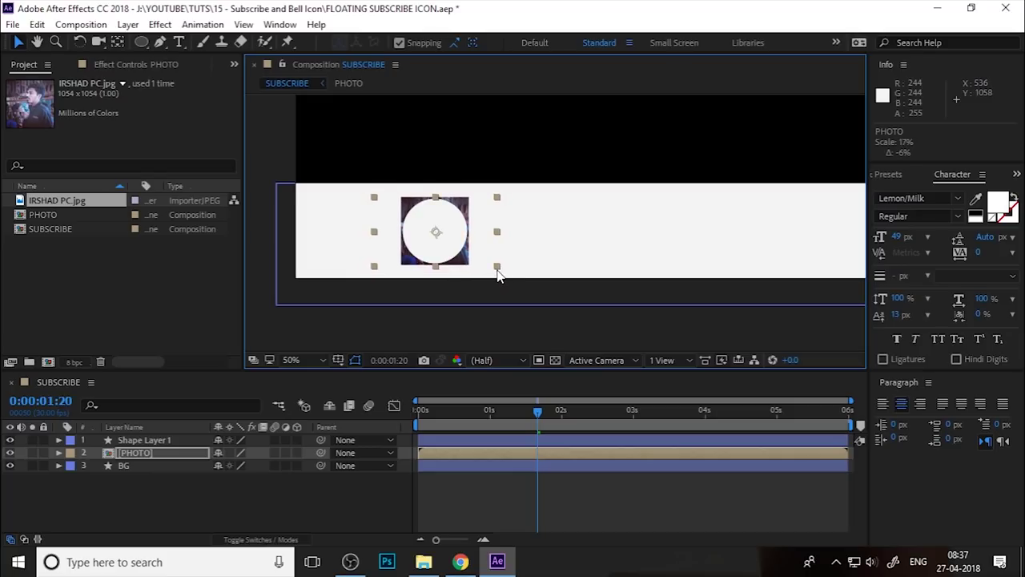
left_click(303, 494)
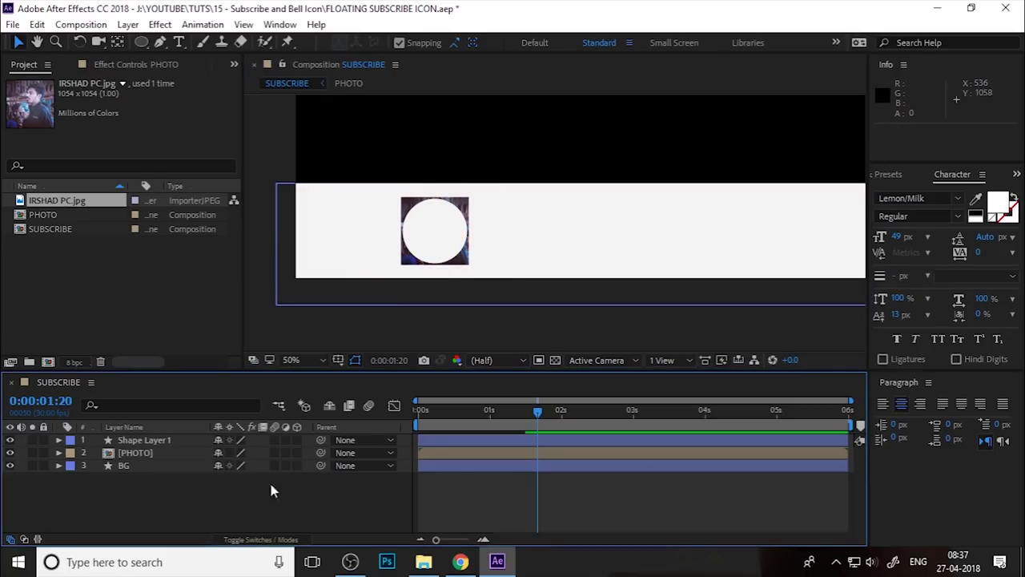
Show the transfer controls, set the PHOTO layer's track matte to Alpha Matte "Shape Layer 1", and select the circle layer.
left_click(128, 441)
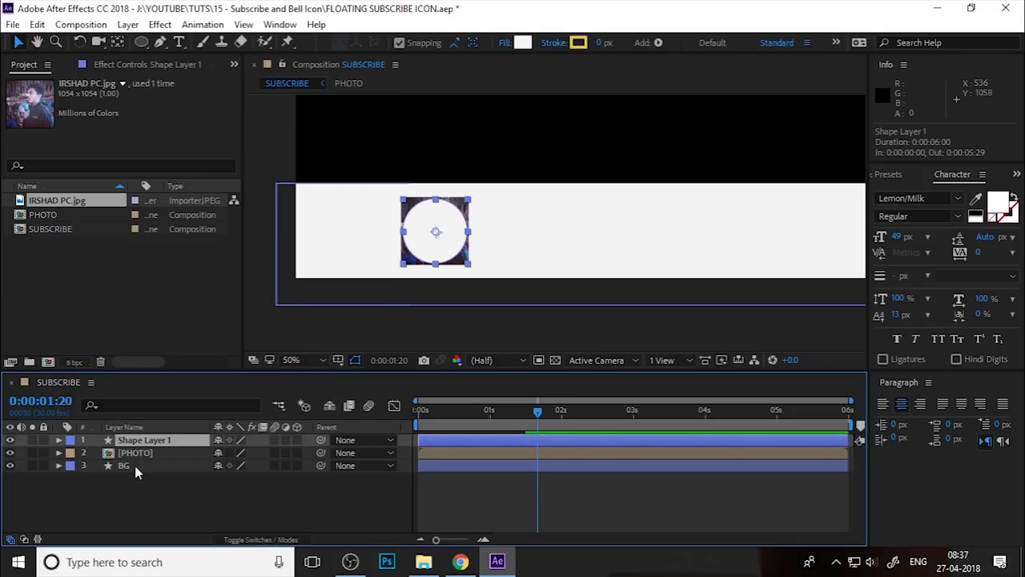
left_click(147, 468)
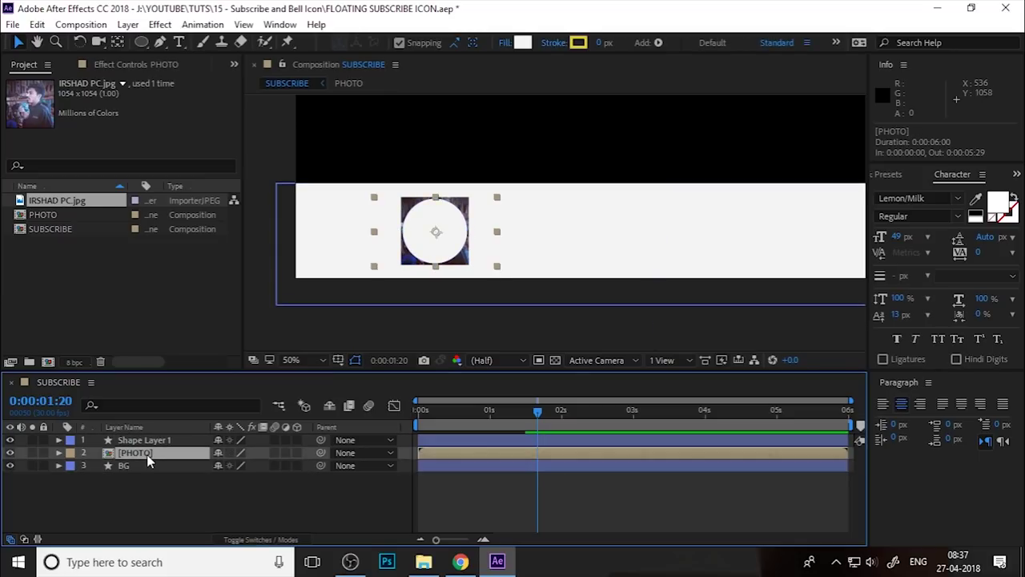
left_click(147, 454)
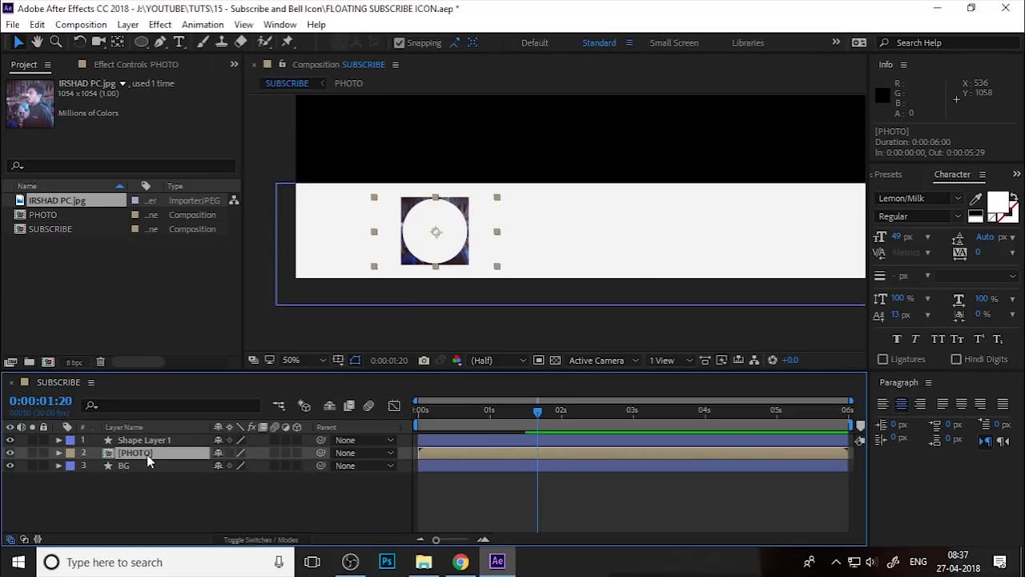
left_click(24, 539)
left_click(11, 540)
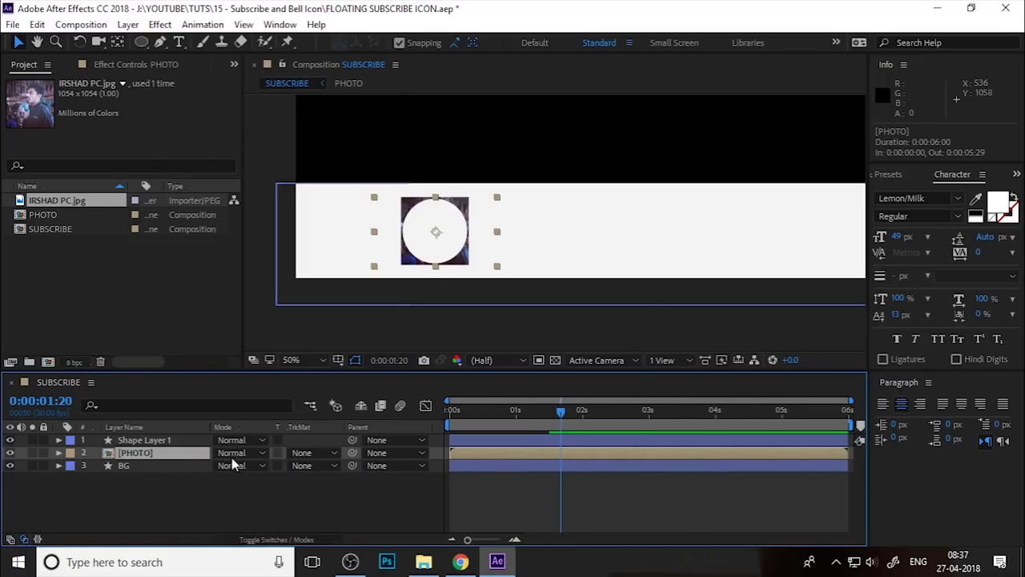
left_click(301, 455)
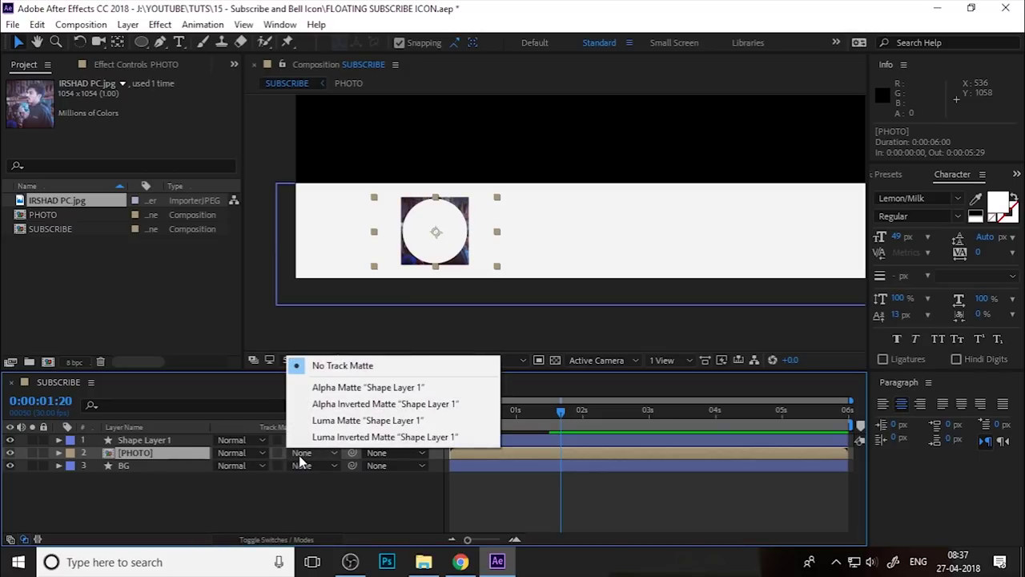
left_click(375, 389)
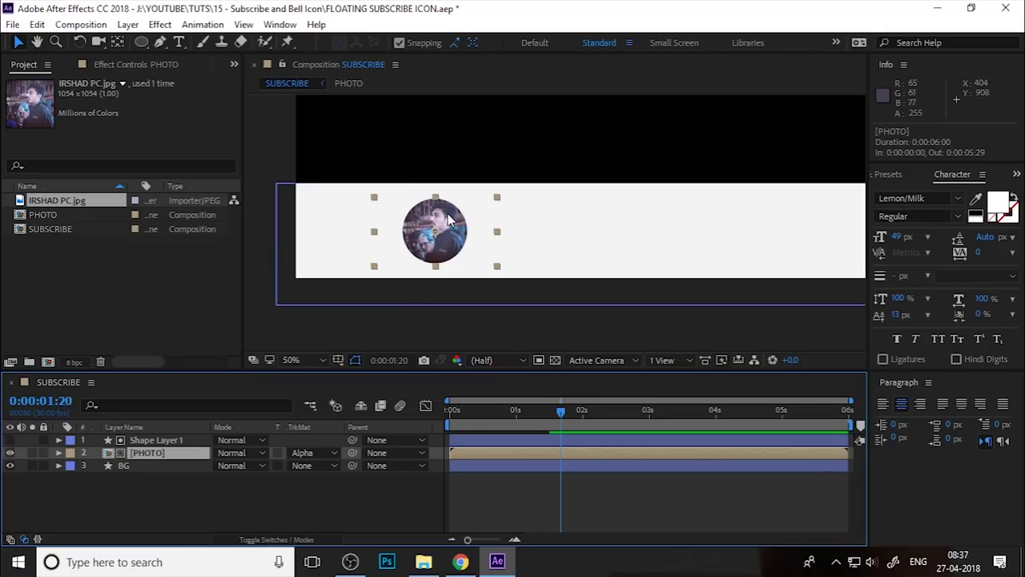
left_click(150, 440)
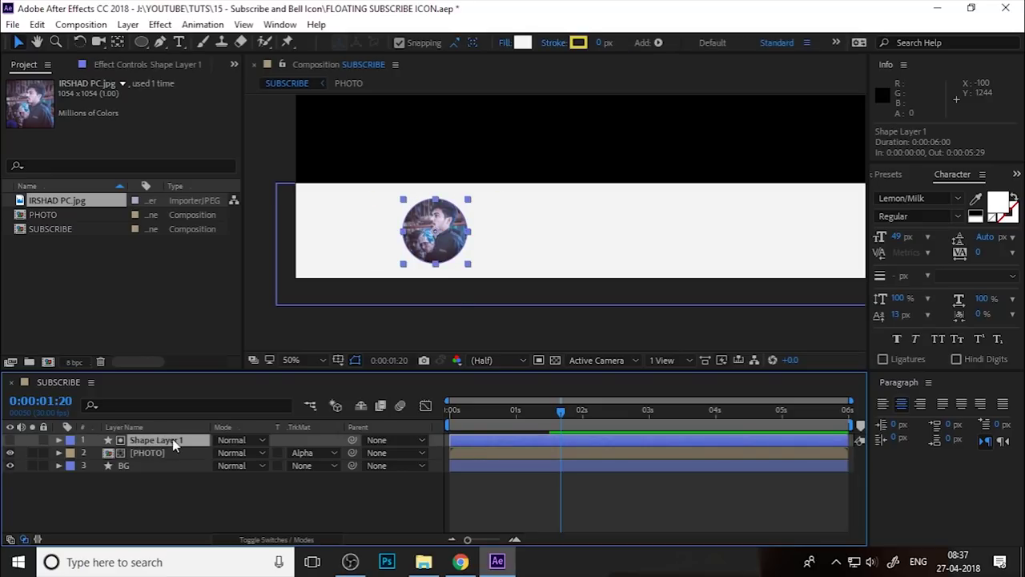
Preview the animation from the first frame and check how the circular photo moves relative to the white bar.
key("h")
left_click_drag(647, 217, 510, 233)
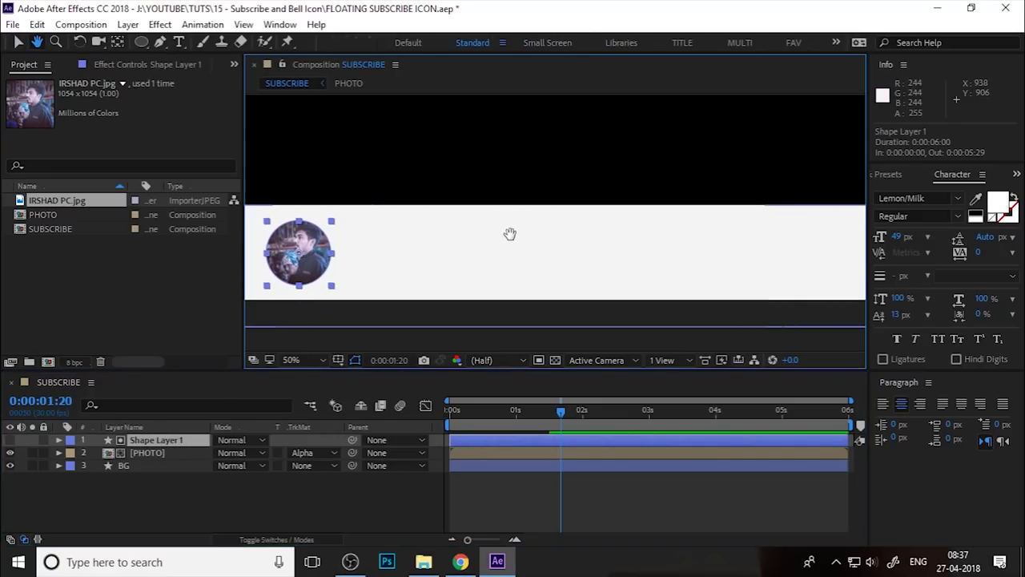
key("v")
scroll(503, 283, "down", 2)
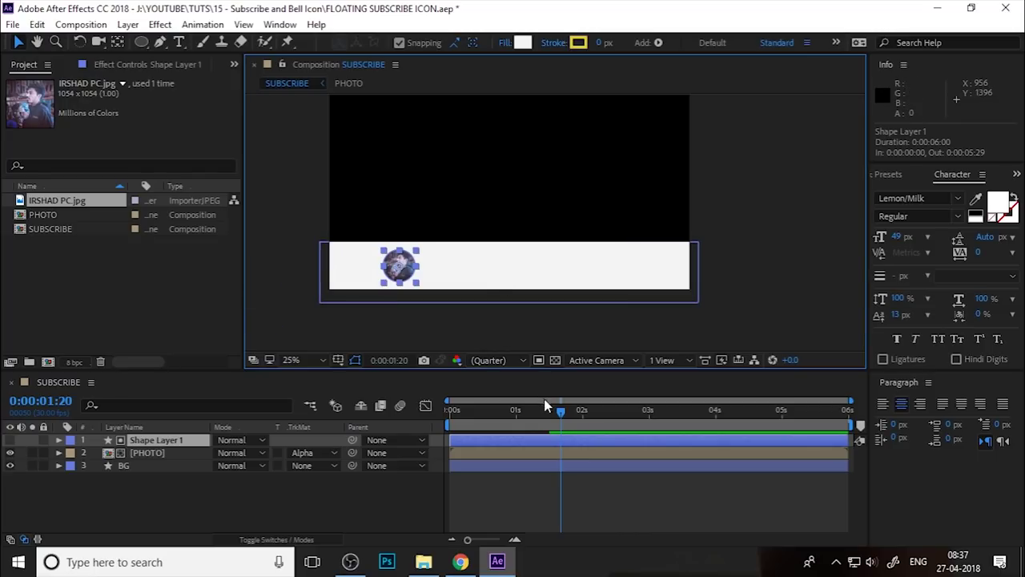
left_click_drag(562, 417, 442, 450)
key("space")
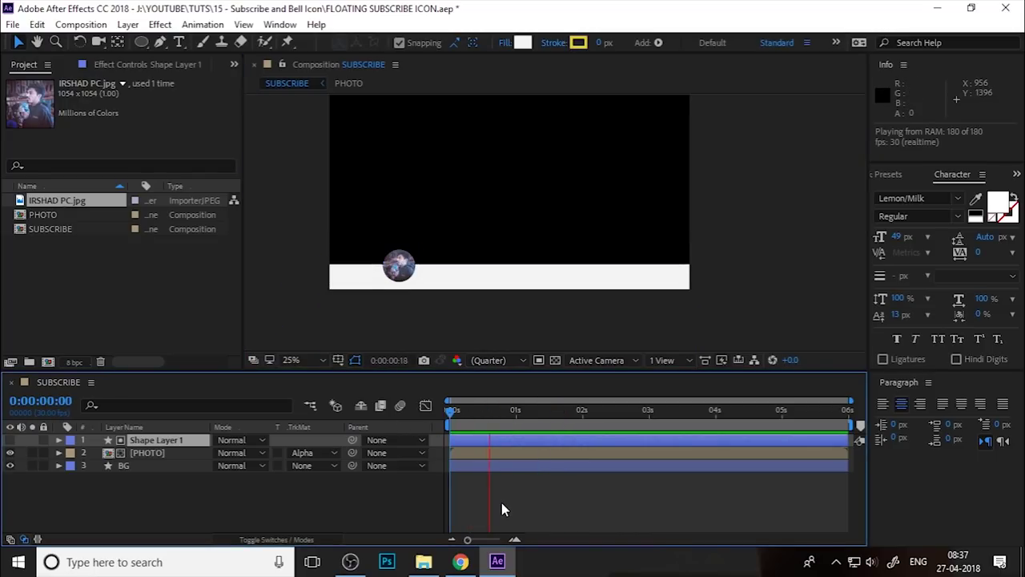
key("space")
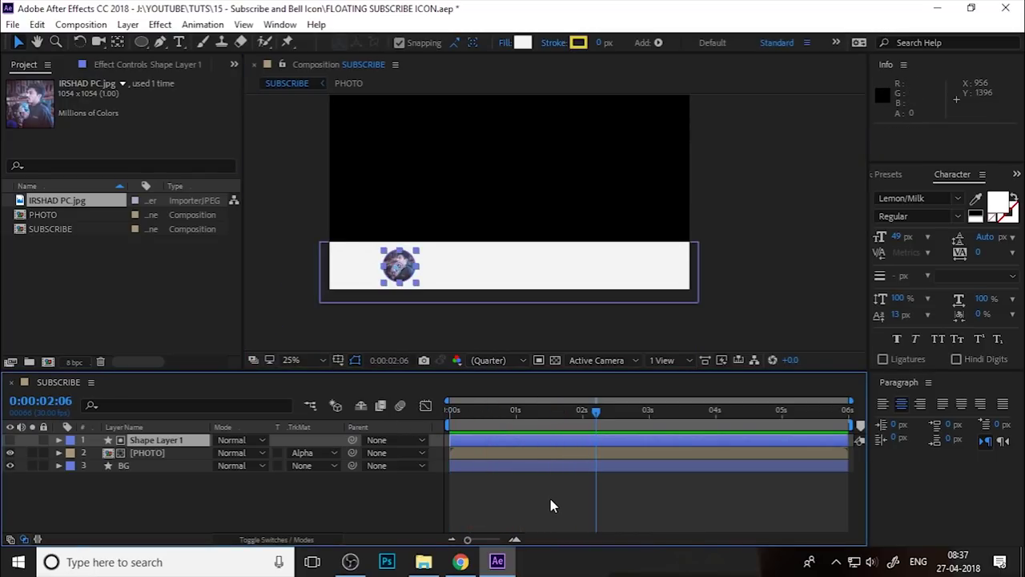
left_click_drag(584, 419, 673, 422)
left_click(547, 504)
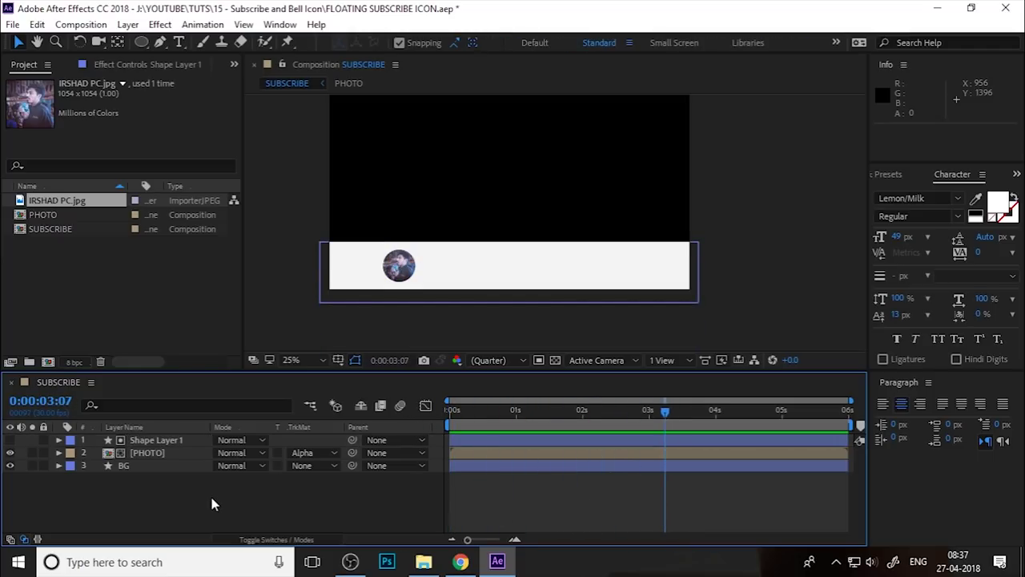
Parent both Shape Layer 1 and the PHOTO layer to the BG layer.
left_click(164, 441)
left_click(172, 453, "shift")
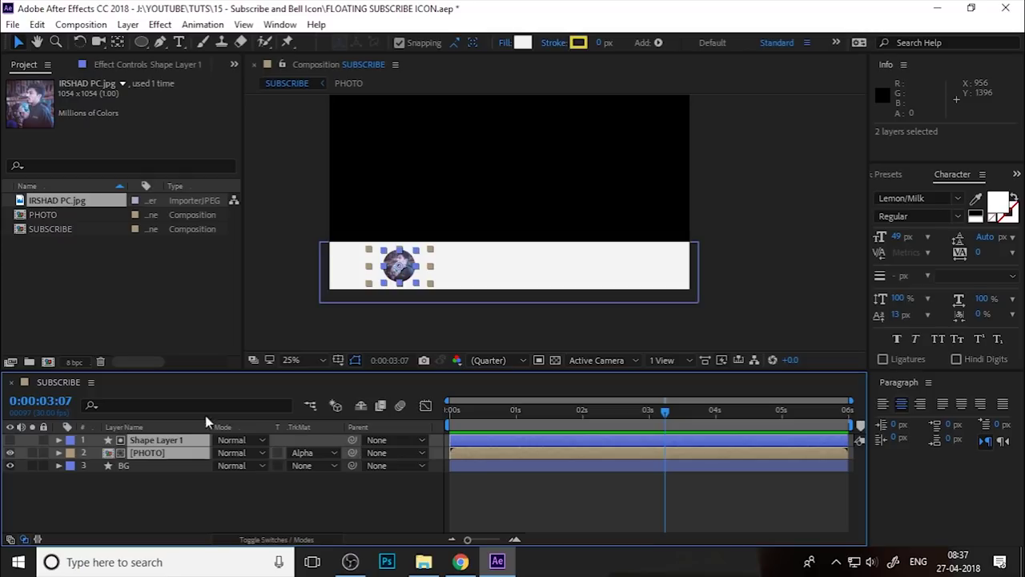
left_click(92, 383)
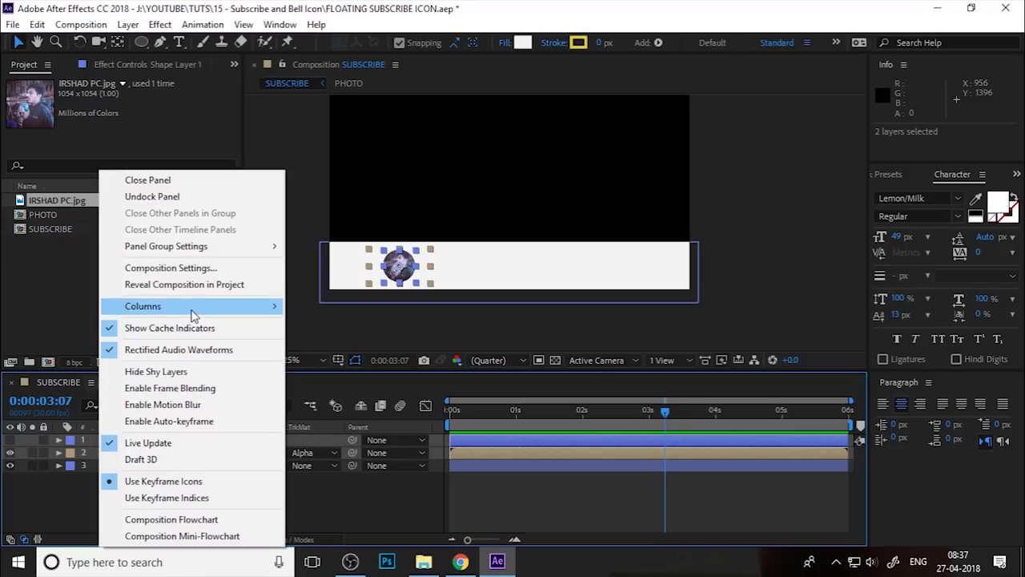
mouse_move(192, 313)
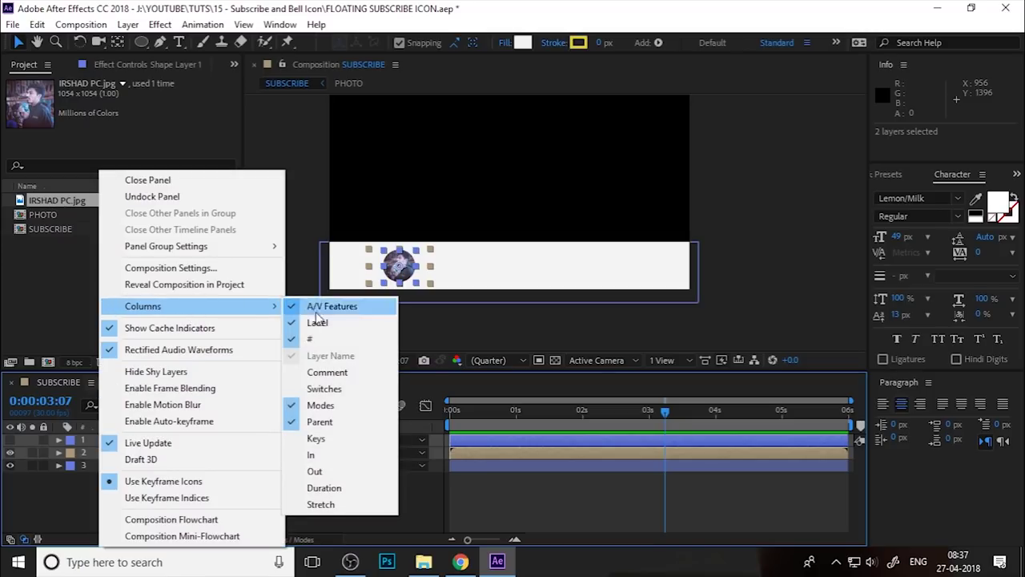
left_click(382, 504)
left_click(163, 438)
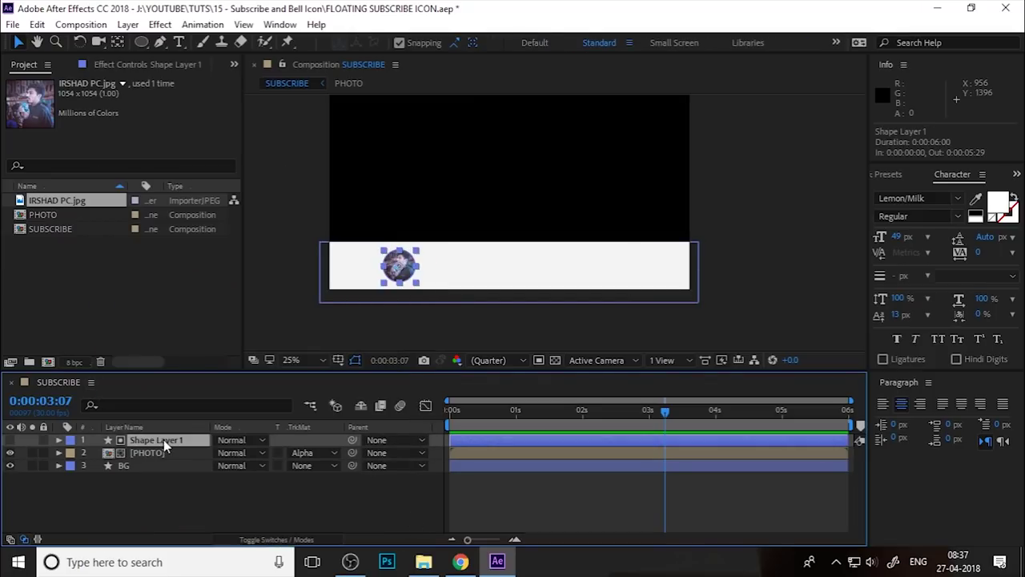
left_click(163, 451, "shift")
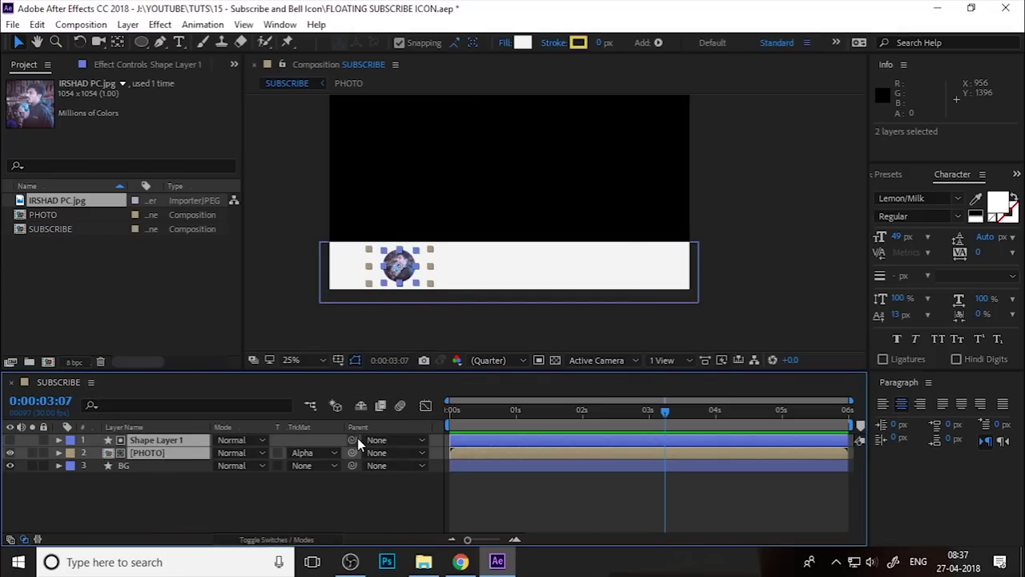
mouse_move(352, 439)
left_mouse_down()
mouse_move(291, 481)
mouse_move(134, 472)
left_mouse_up()
left_click(228, 511)
Play the composition from the start to check the parented photo's motion, and park the playhead at 0:00:02:06.
left_click_drag(553, 418, 407, 436)
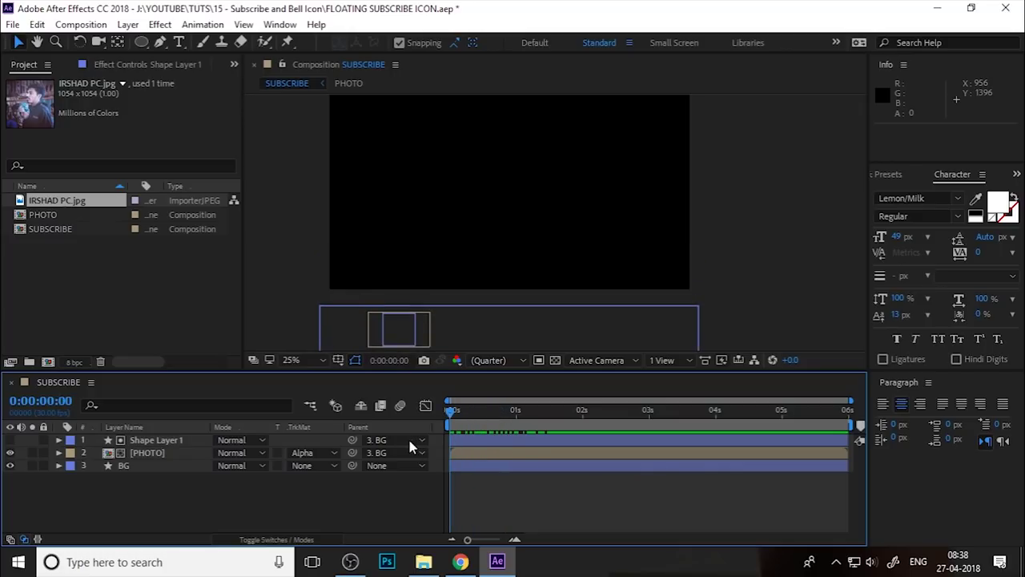
key("space")
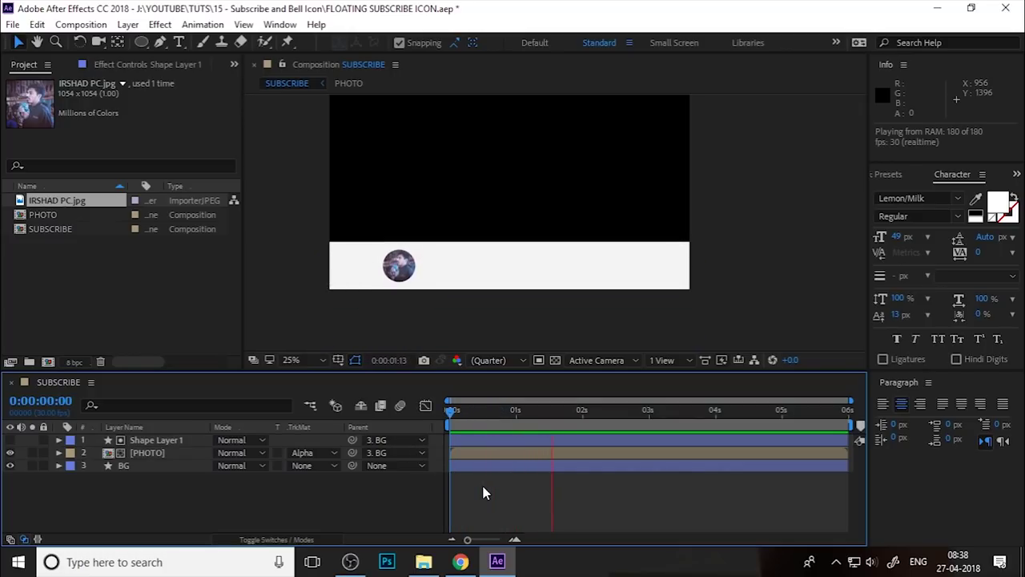
key("space")
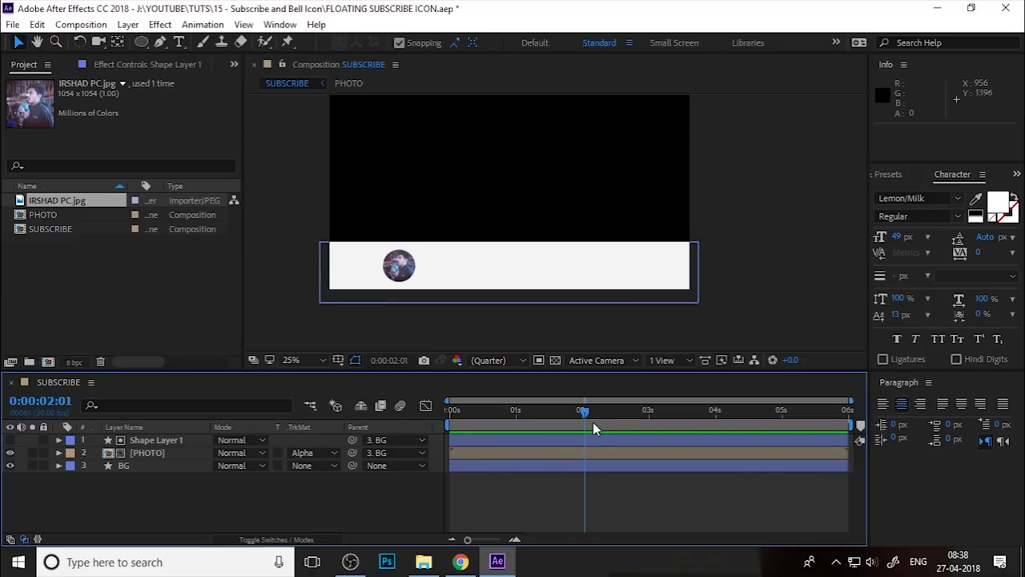
mouse_move(592, 422)
left_mouse_down()
mouse_move(529, 418)
mouse_move(596, 422)
left_mouse_up()
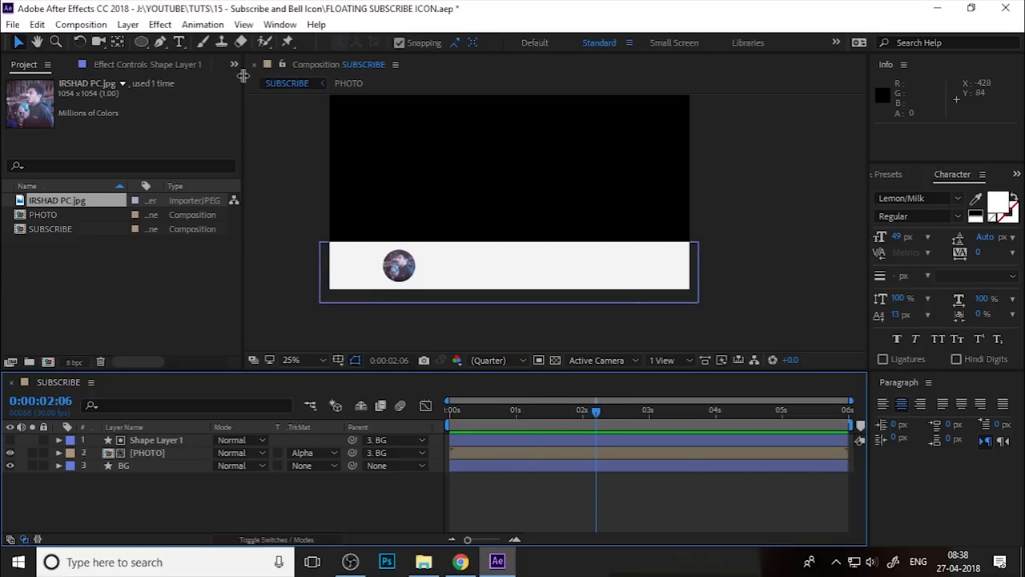
Add a text layer with the creator's name on the white bar beside the circular photo.
left_click(178, 42)
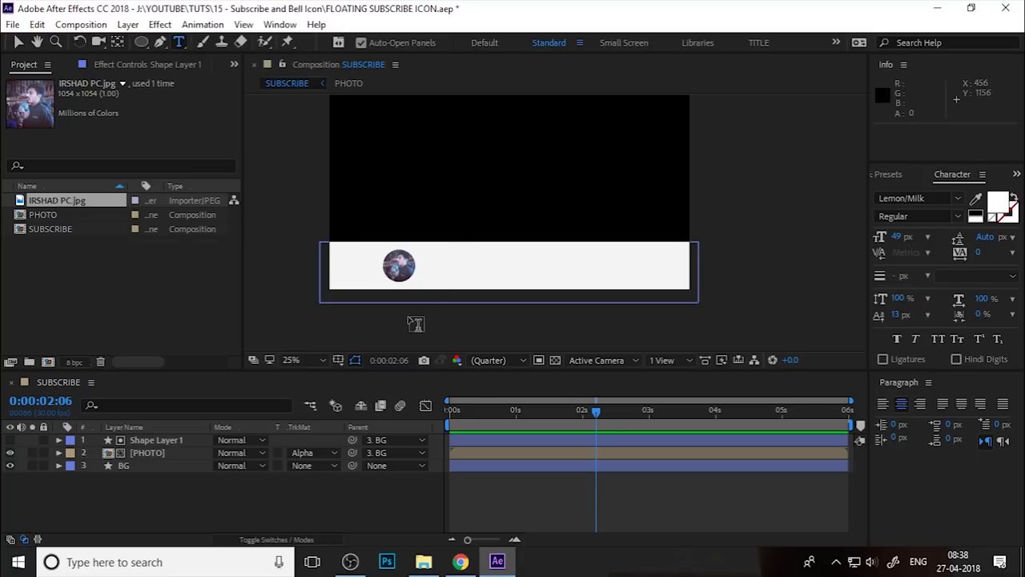
scroll(430, 290, "up", 4)
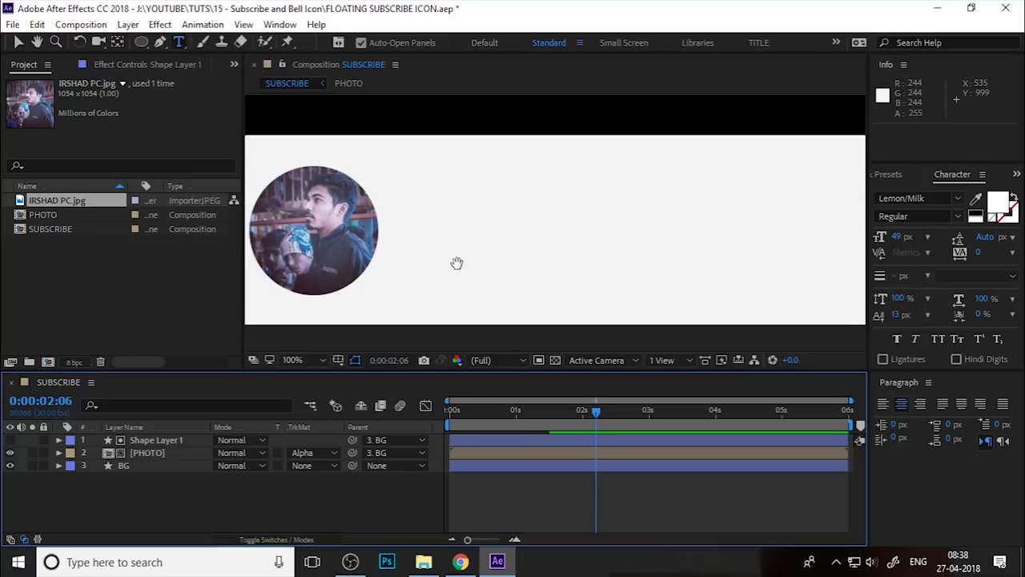
left_click_drag(456, 263, 472, 262)
left_click(435, 199)
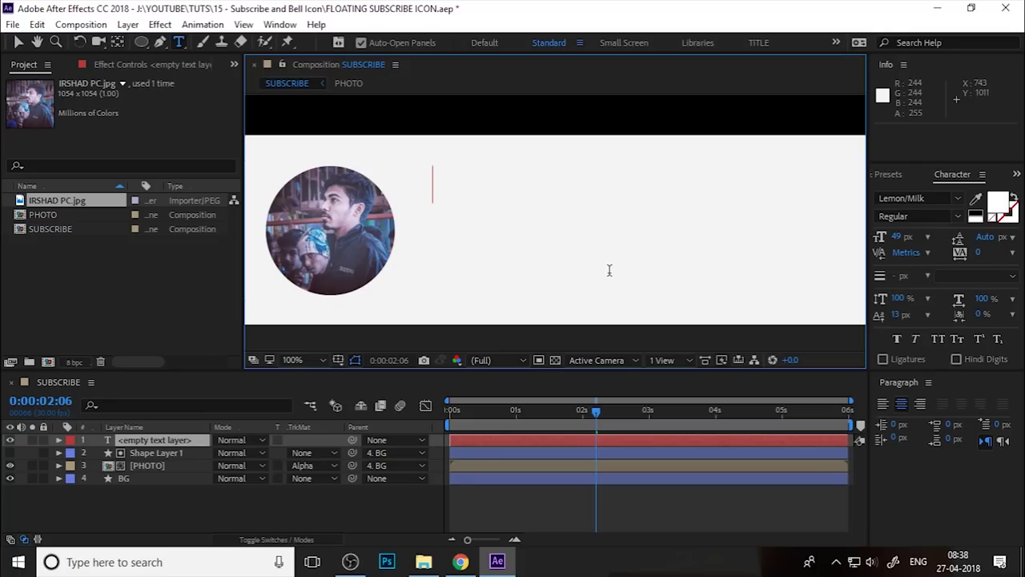
type("IRSHAD")
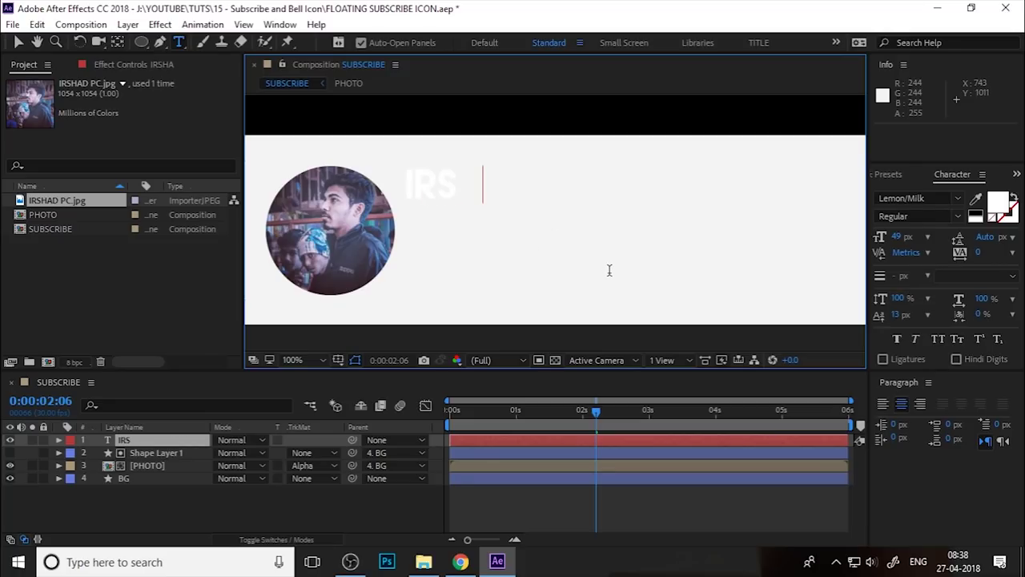
type("PC")
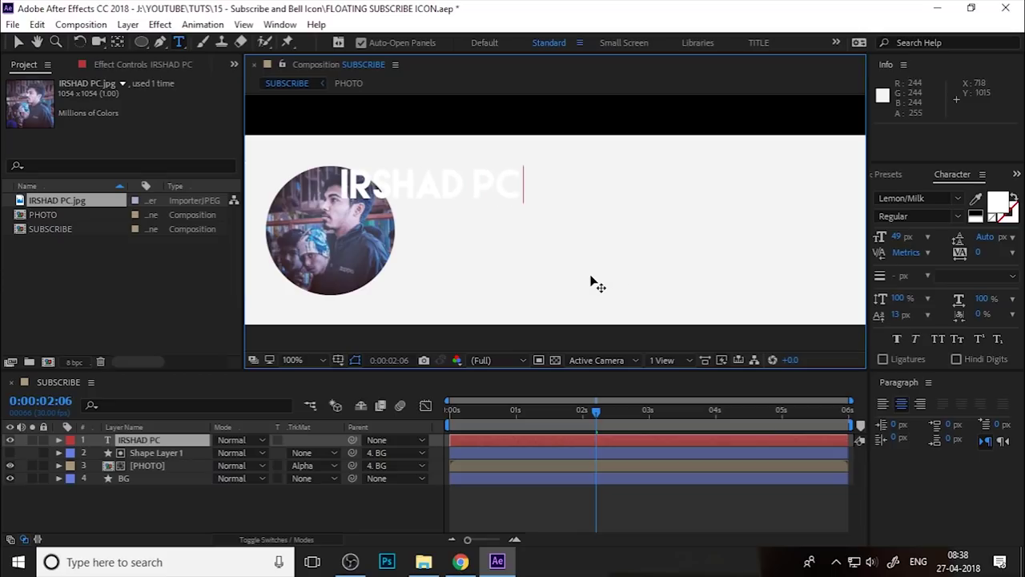
Replace the whole text with the channel name, "LIFE OF" followed by the creator's first name.
key("ctrl+a")
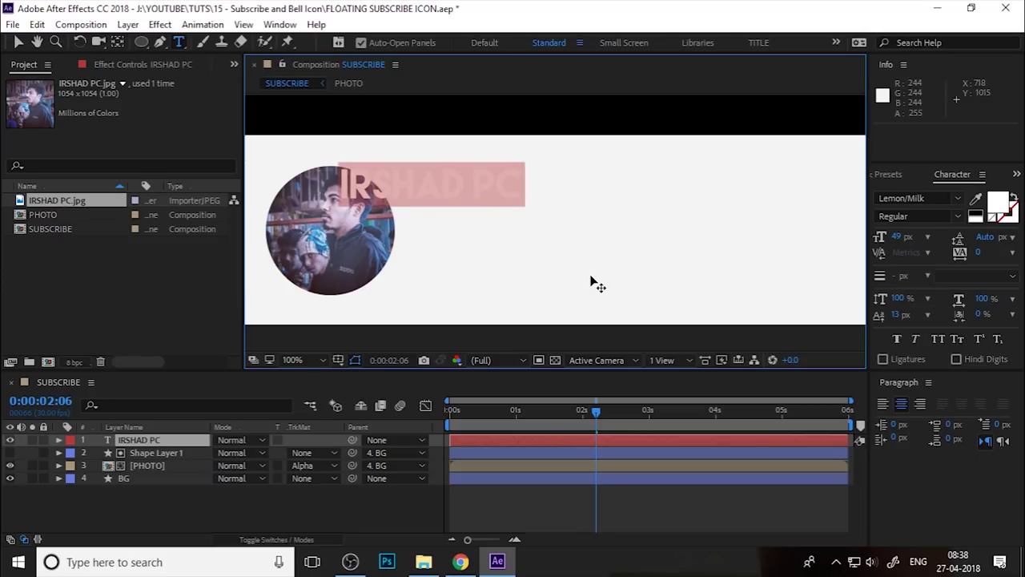
type("LIF")
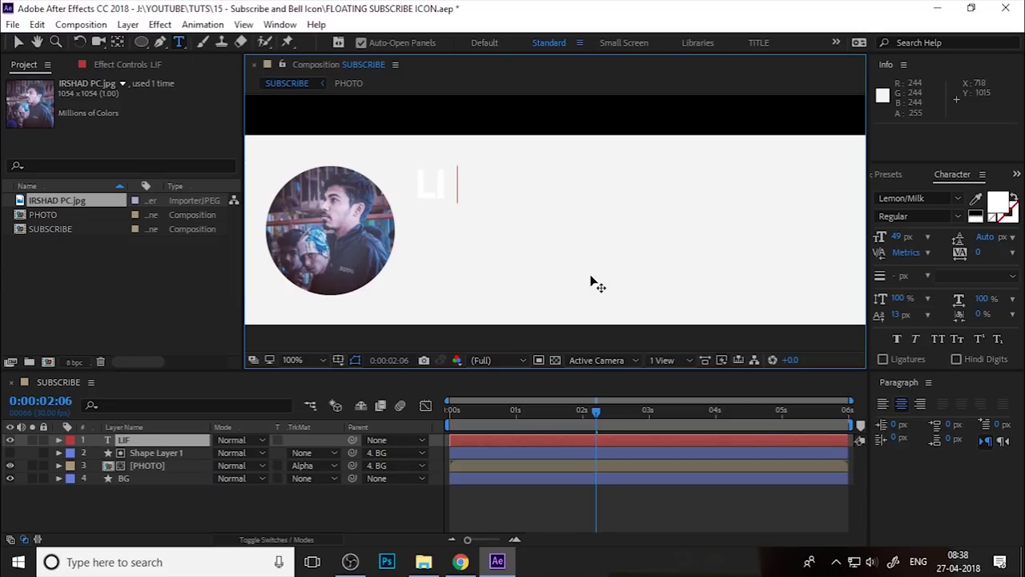
type("E OF ")
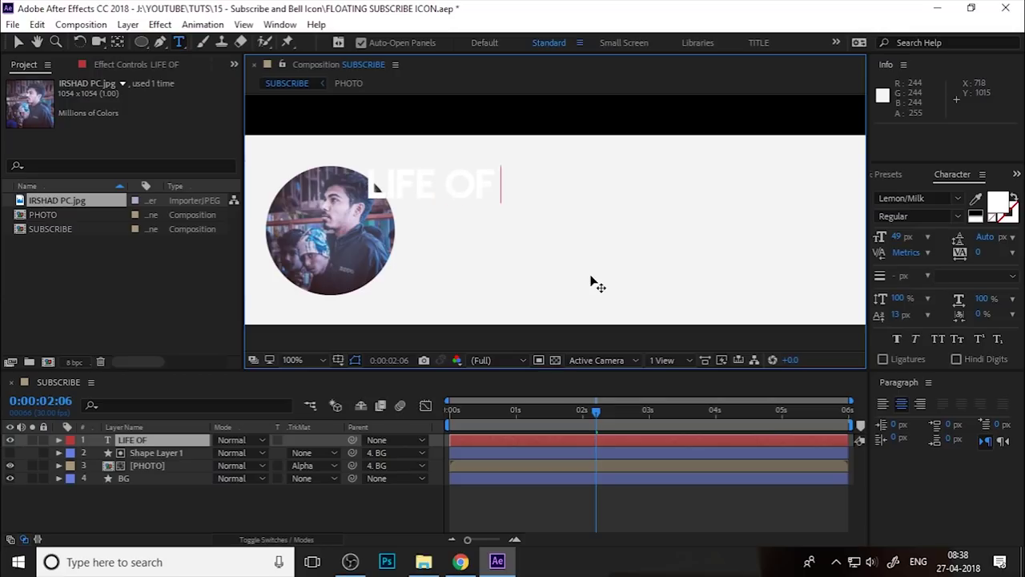
type("IRSHAD")
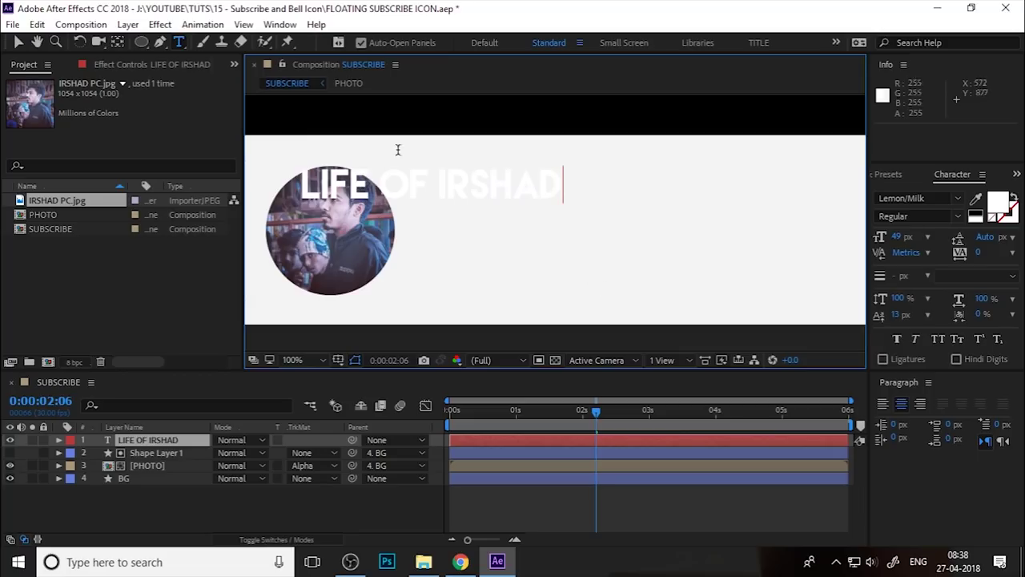
Left-align the channel name text and place it beside the circular photo at about 491, 963.
left_click(18, 42)
left_click_drag(481, 199, 597, 257)
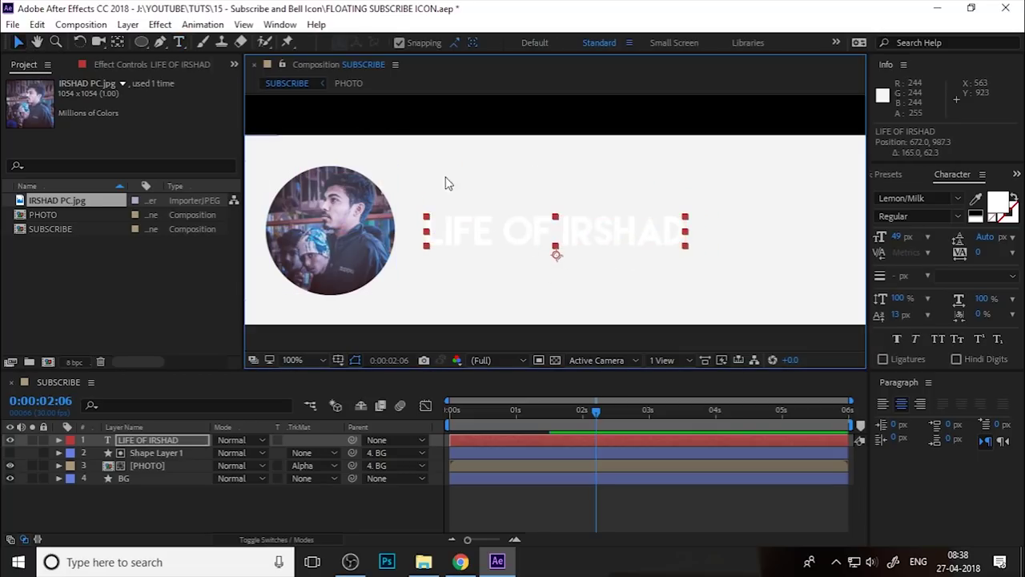
left_click(881, 404)
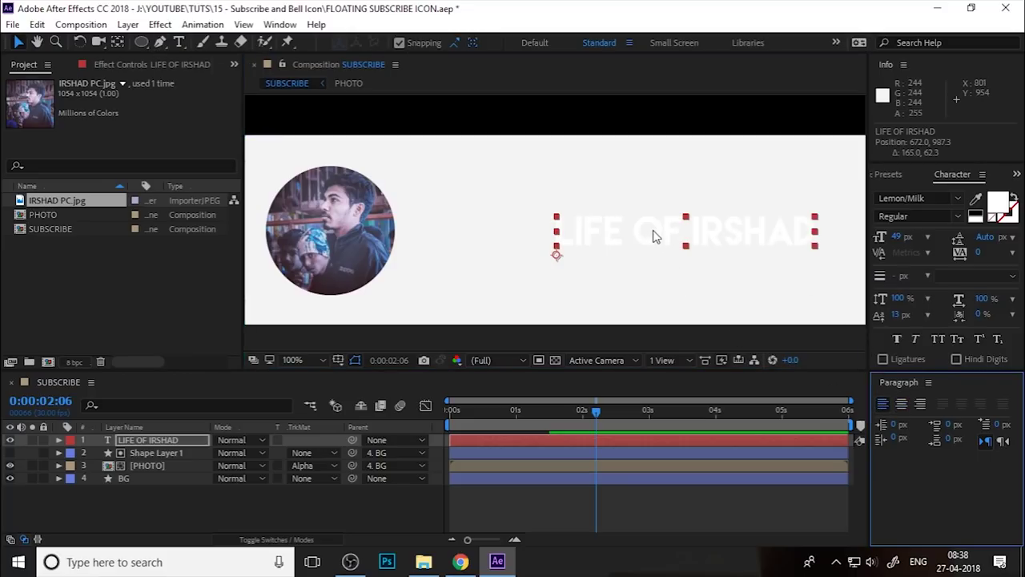
left_click_drag(644, 234, 517, 217)
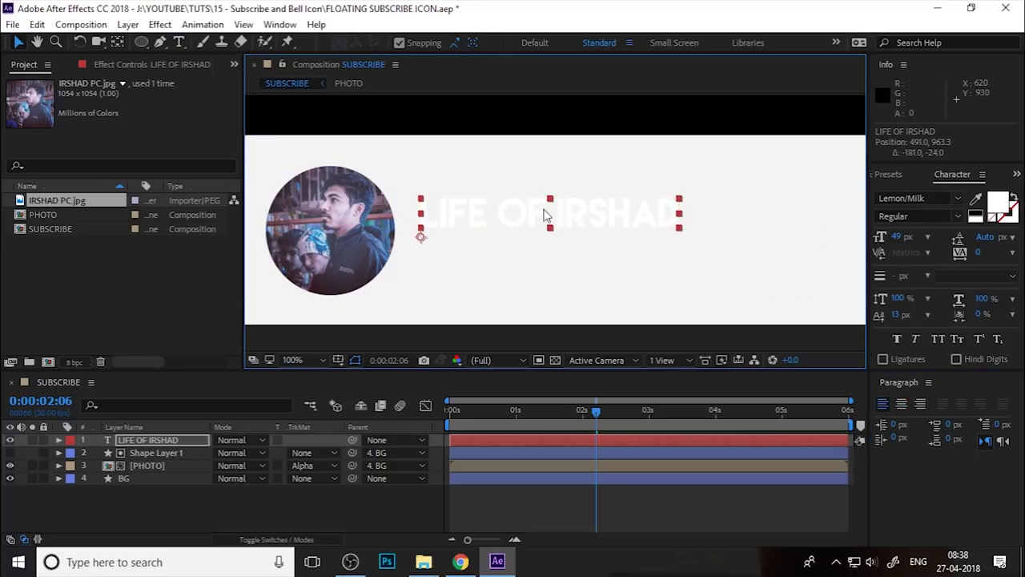
Set the channel name's fill colour to a dark neutral grey, based on a colour sampled from the photo's dark clothing.
left_click(280, 25)
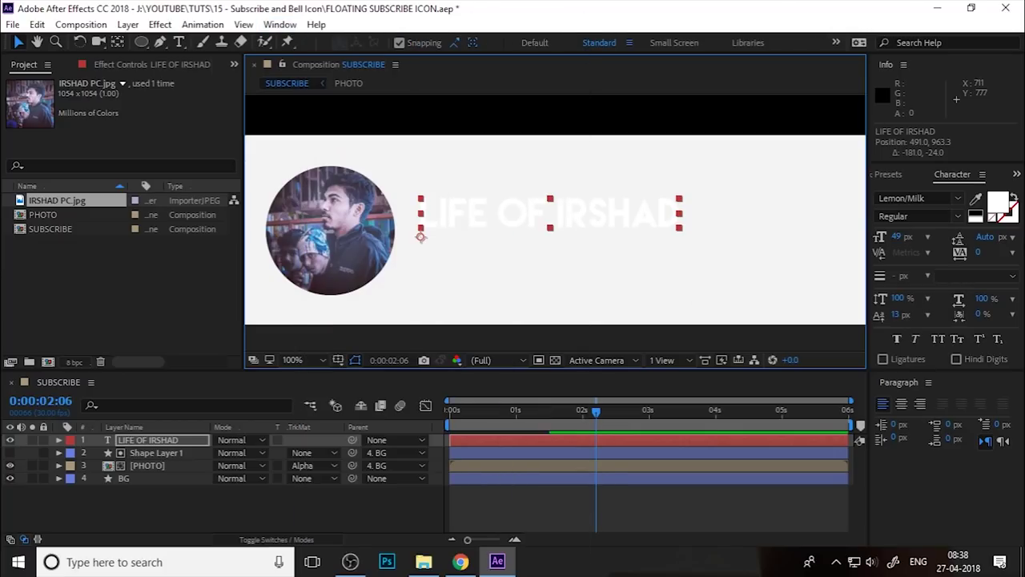
key("Escape")
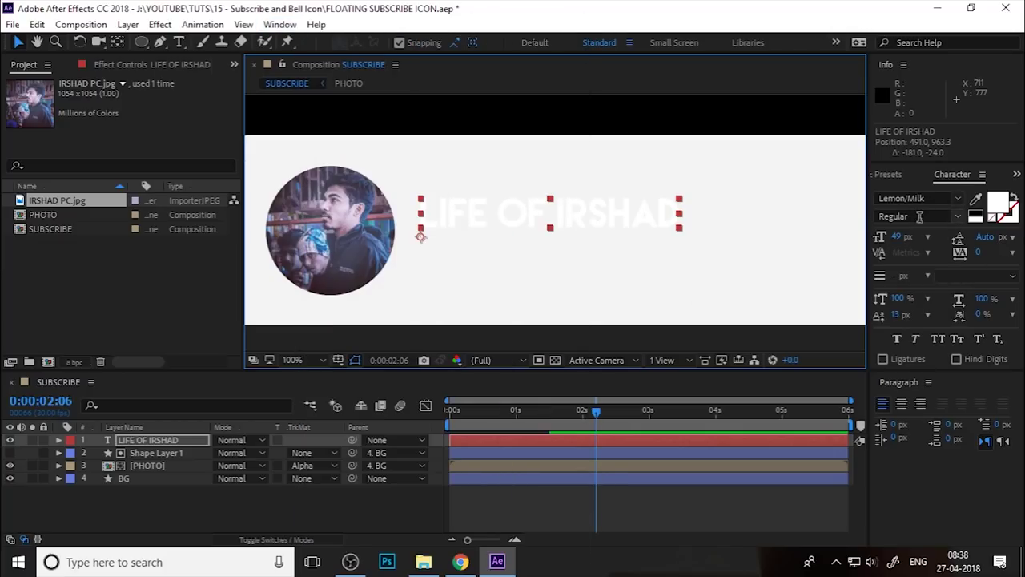
left_click(998, 207)
left_click_drag(823, 301, 641, 438)
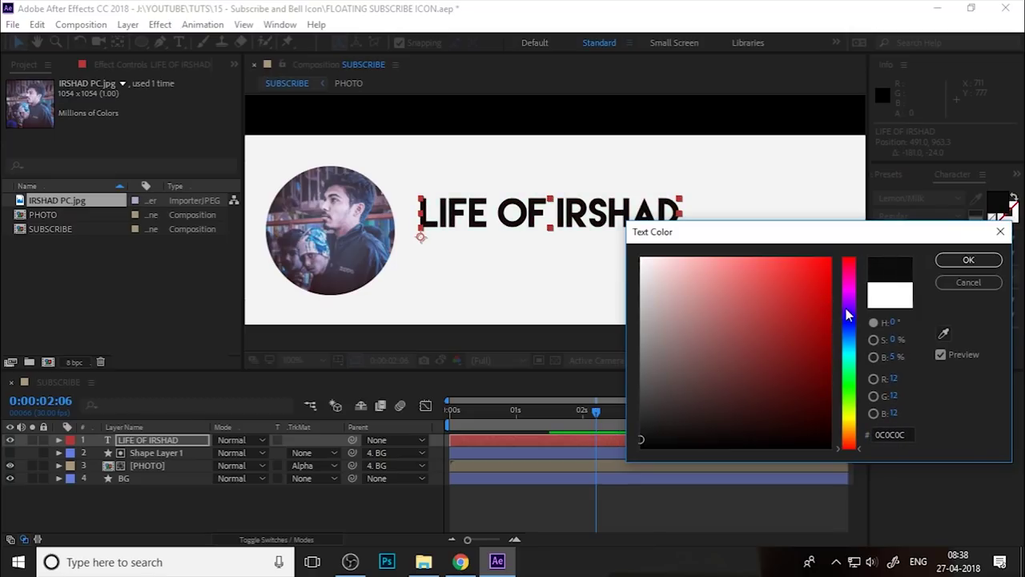
left_click(943, 333)
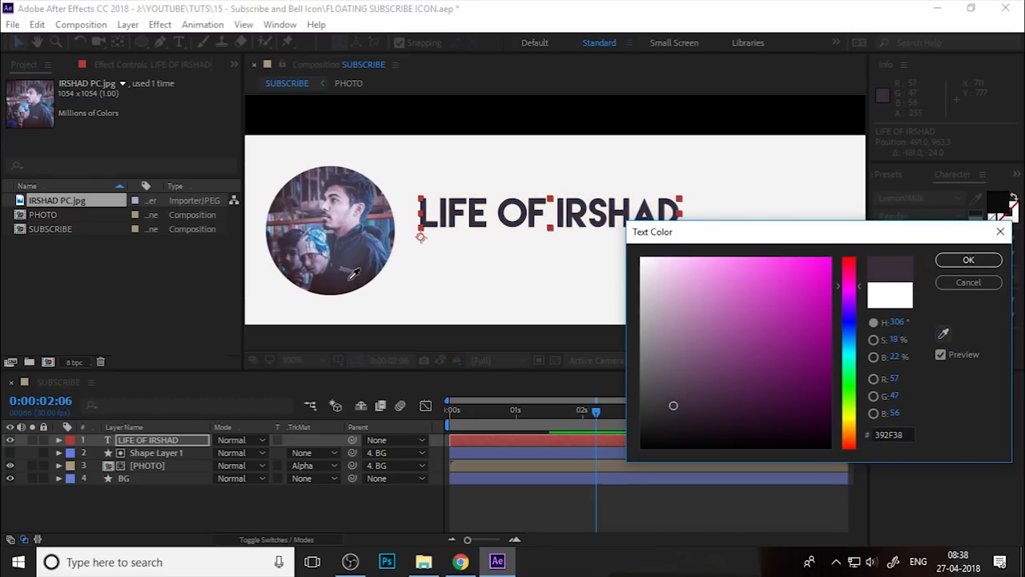
left_click(363, 269)
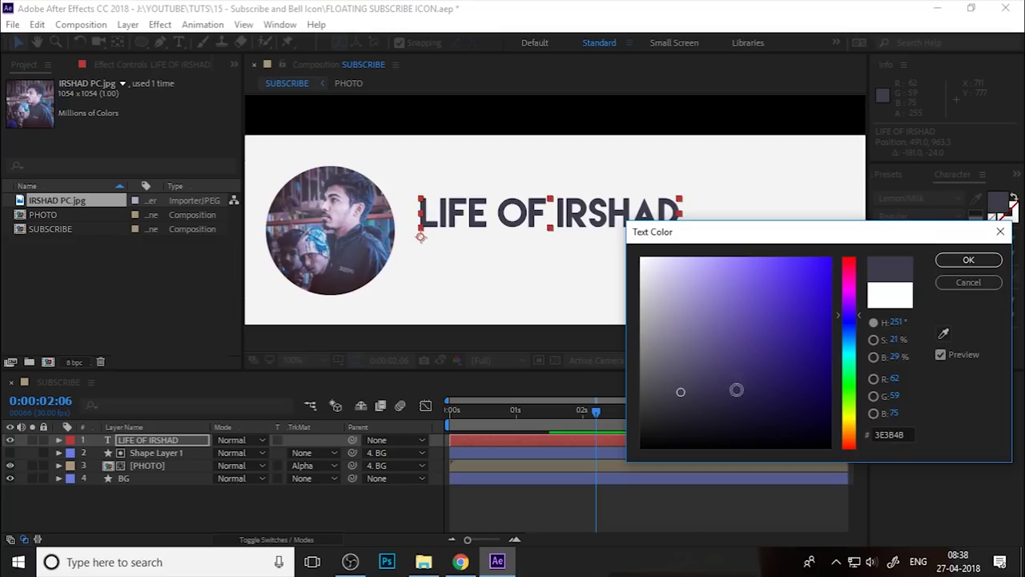
mouse_move(683, 395)
left_mouse_down()
mouse_move(605, 390)
mouse_move(590, 412)
left_mouse_up()
left_click(968, 260)
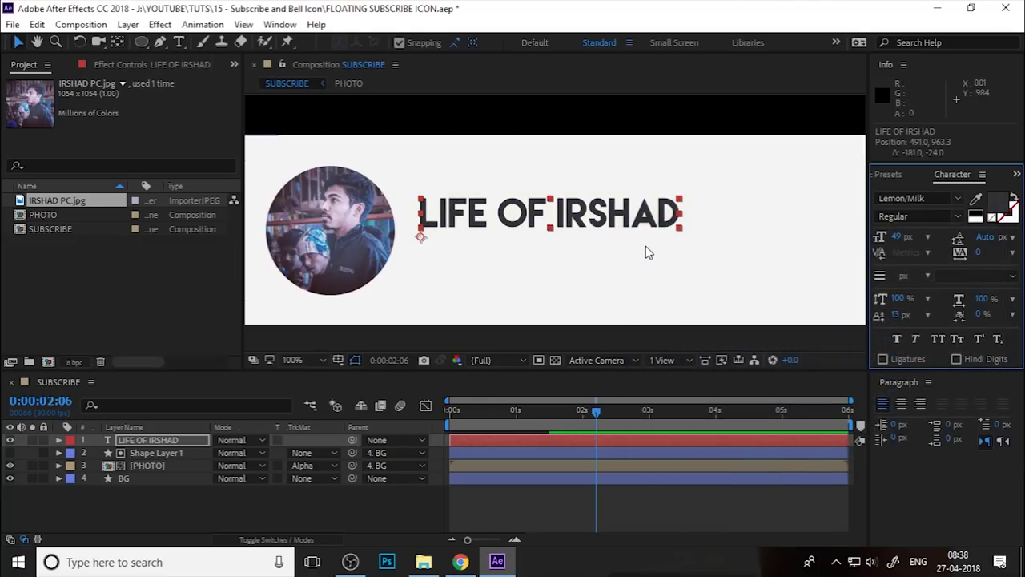
Change the channel name's font to Raleway in the ExtraBold style.
scroll(643, 229, "down", 2)
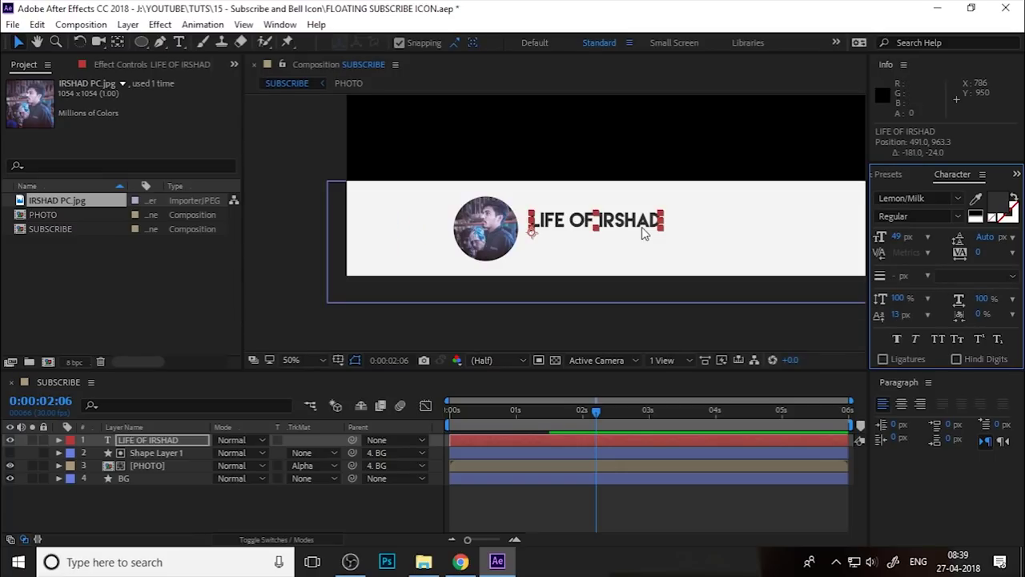
scroll(643, 229, "up", 2)
left_click(921, 197)
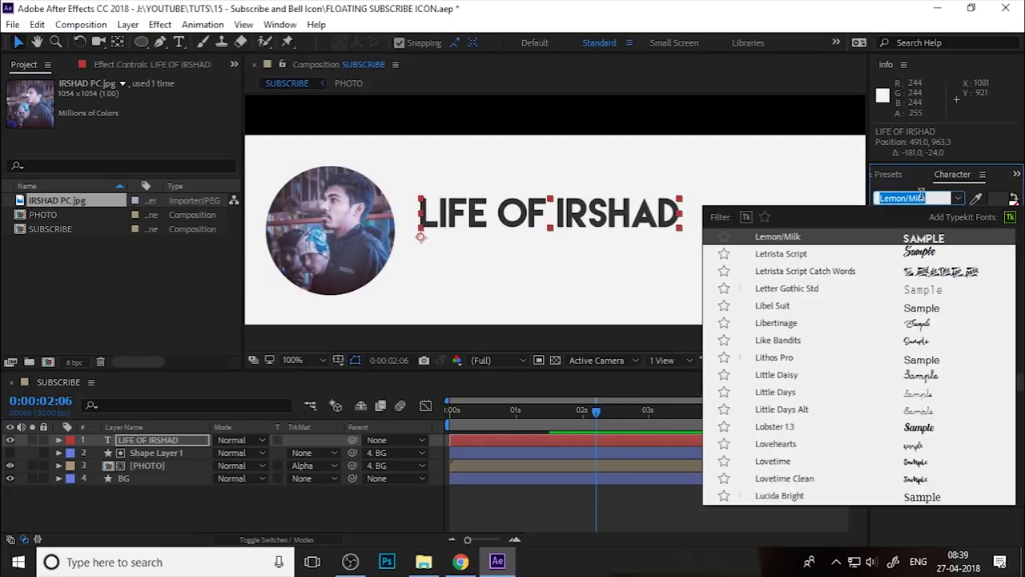
type("rale")
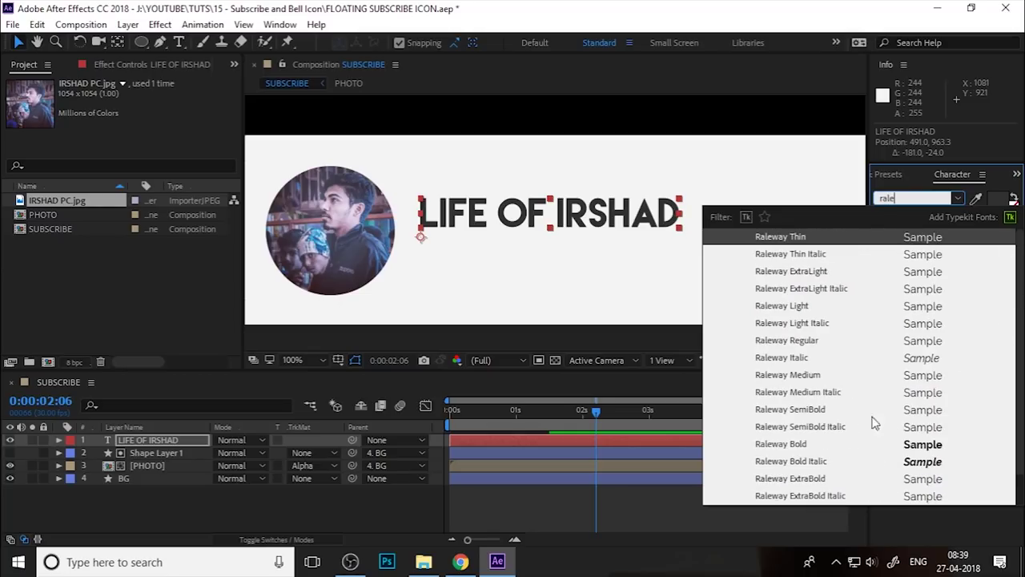
scroll(783, 431, "down", 1)
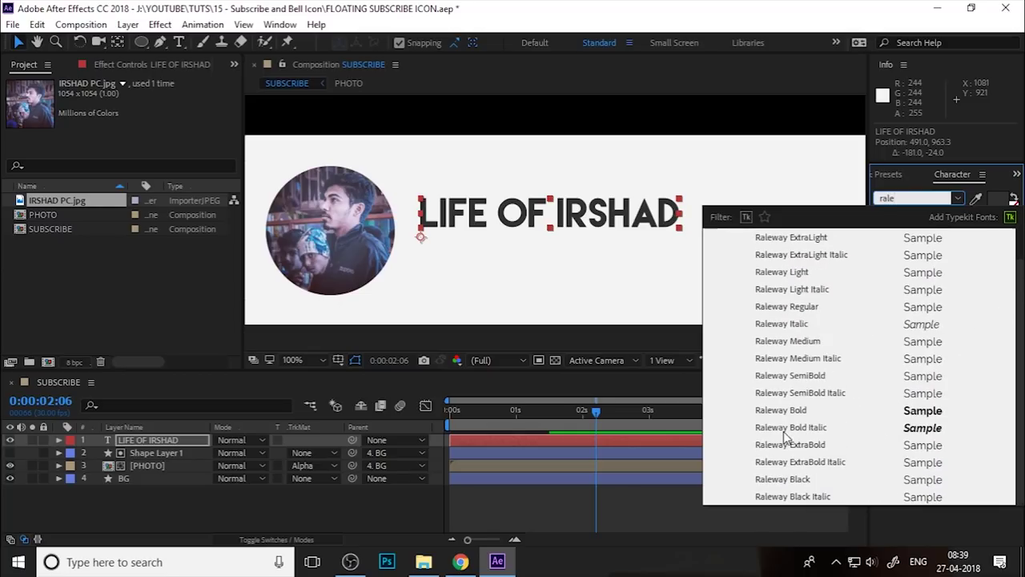
left_click(782, 410)
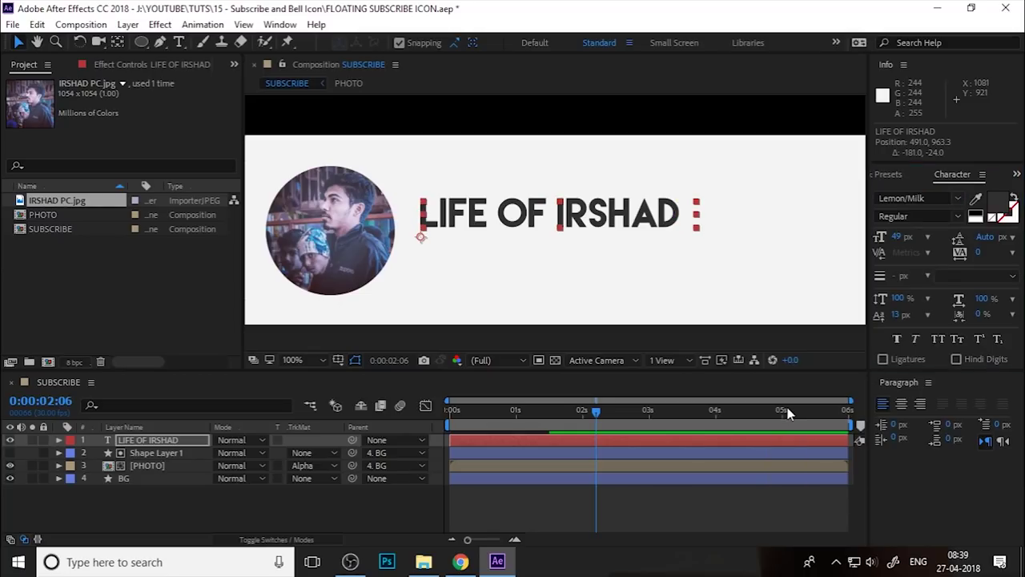
left_click(961, 217)
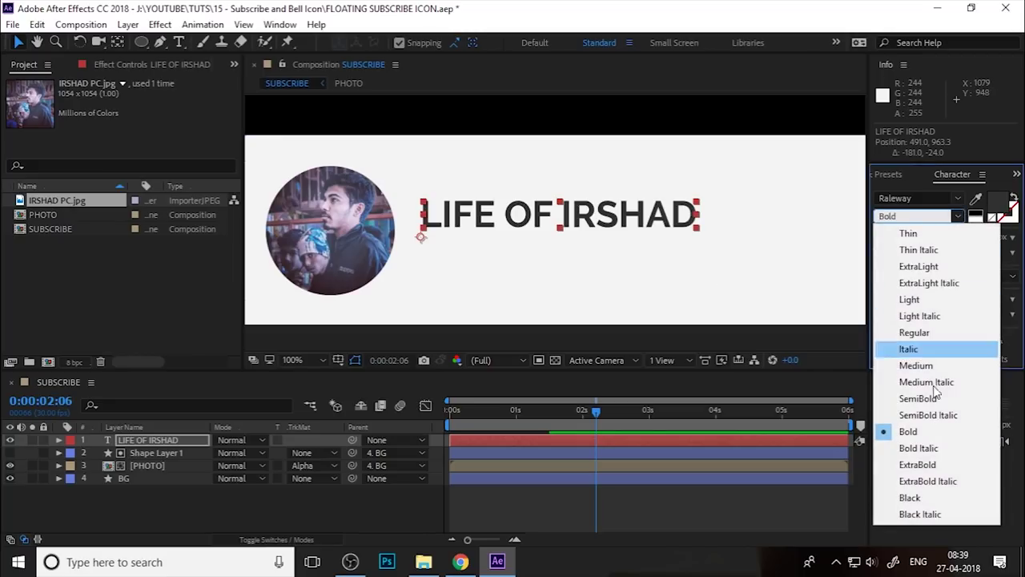
left_click(929, 466)
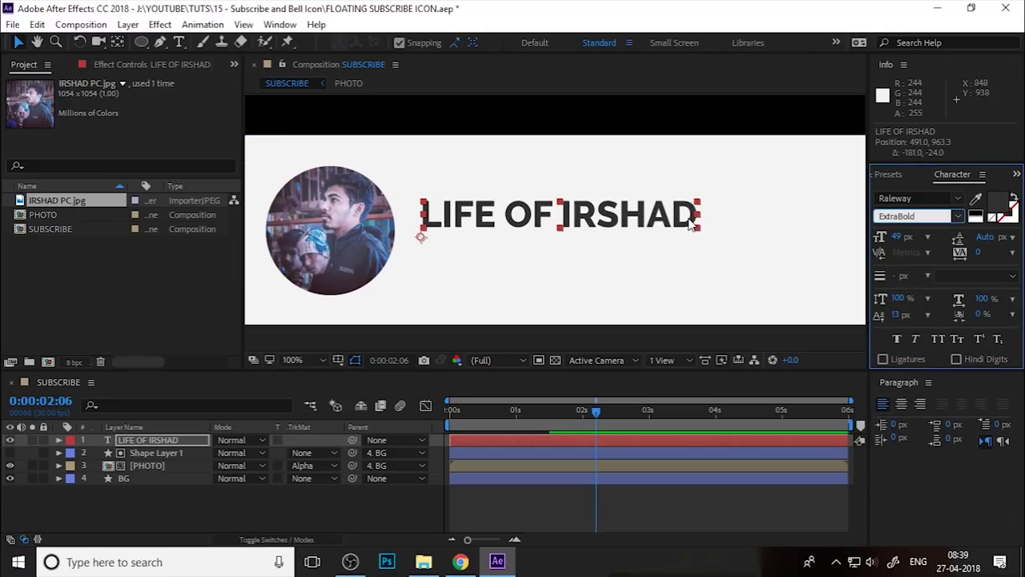
double_click(576, 216)
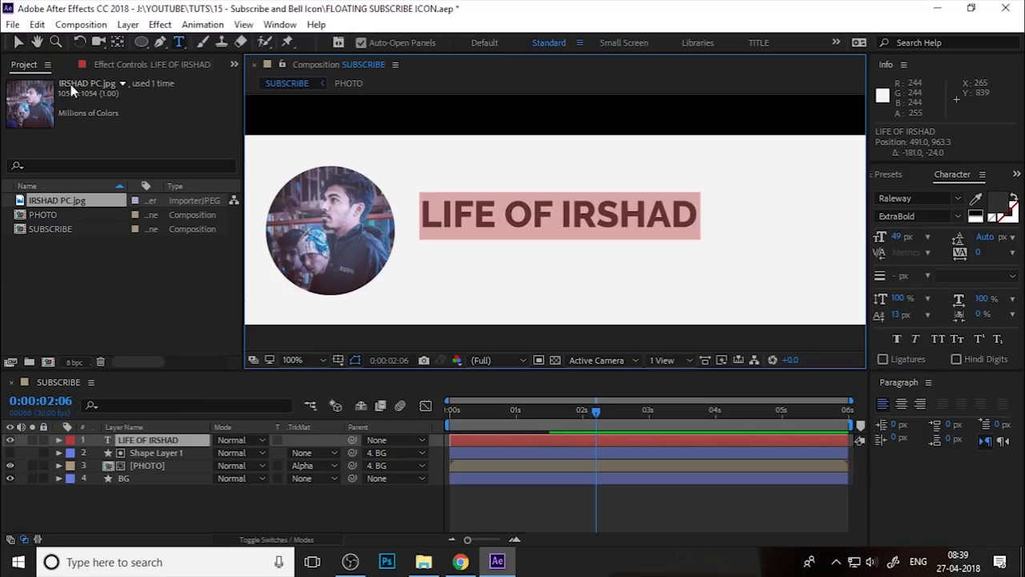
key("Escape")
left_click(18, 43)
scroll(479, 229, "down", 4)
scroll(480, 232, "up", 2)
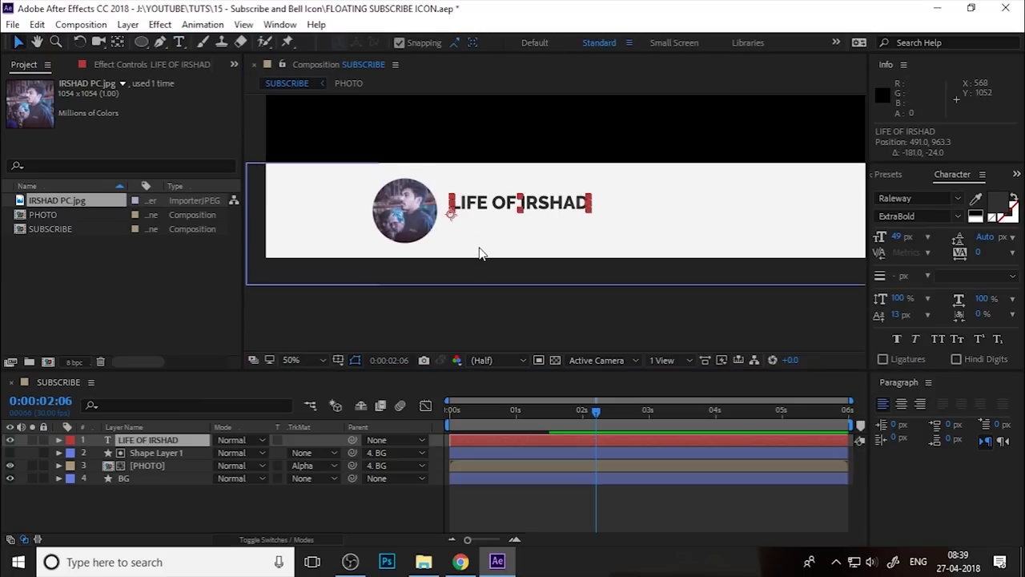
left_click(514, 315)
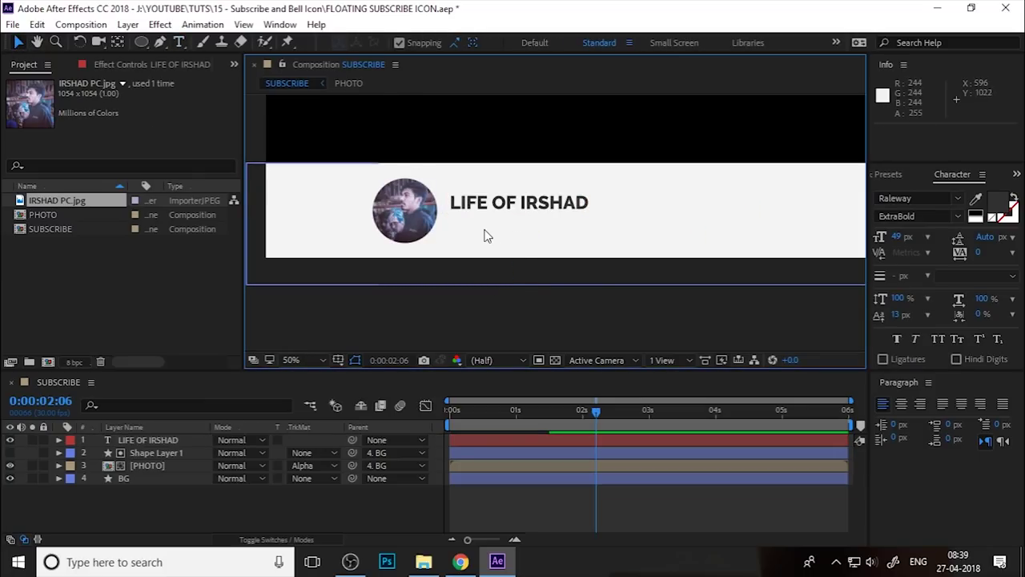
Turn off snapping and reposition the channel name text beside the circular photo at about 489, 964.
scroll(484, 226, "up", 2)
left_click(487, 197)
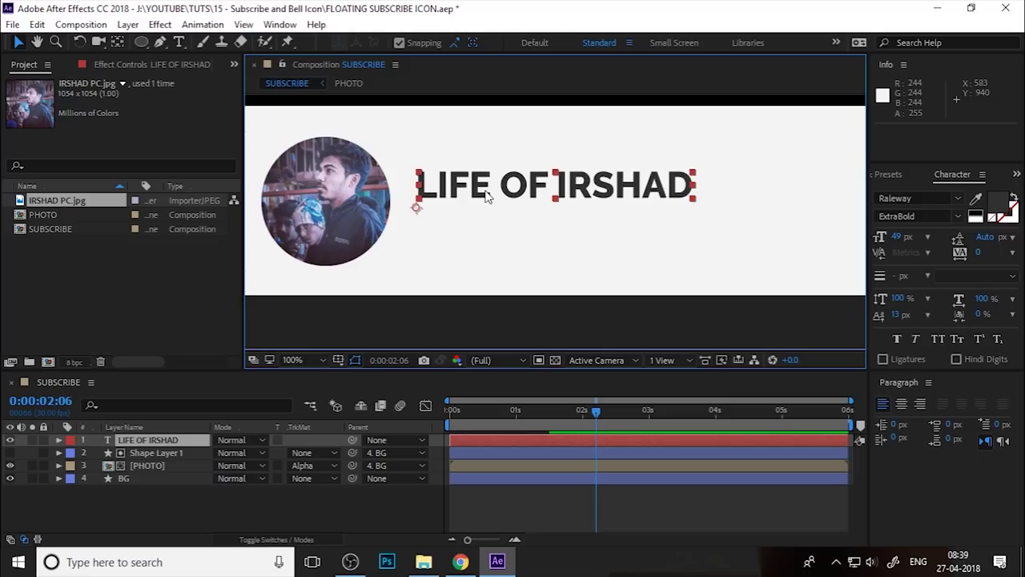
left_click_drag(485, 195, 485, 202)
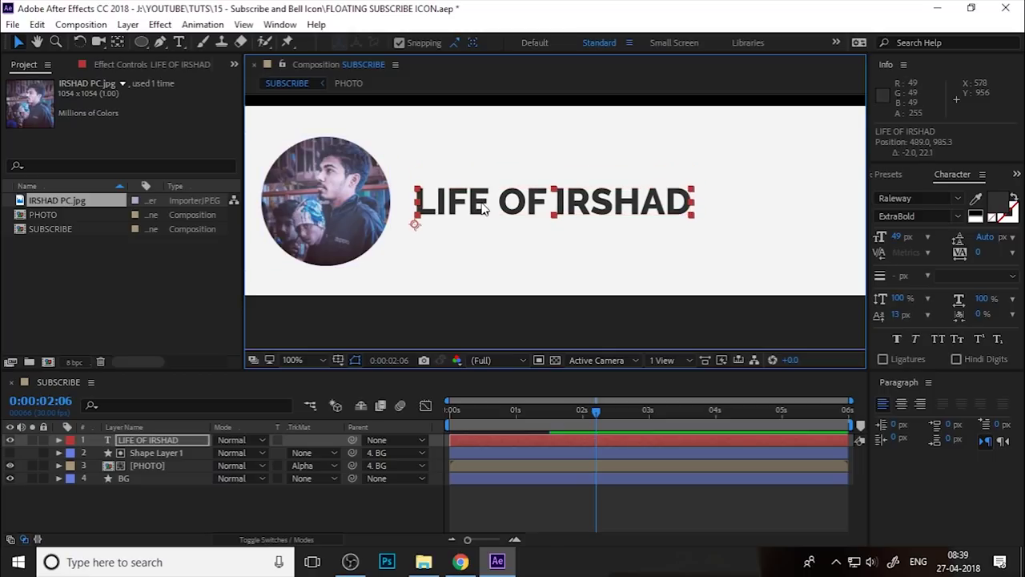
left_click(417, 43)
left_click_drag(475, 201, 474, 185)
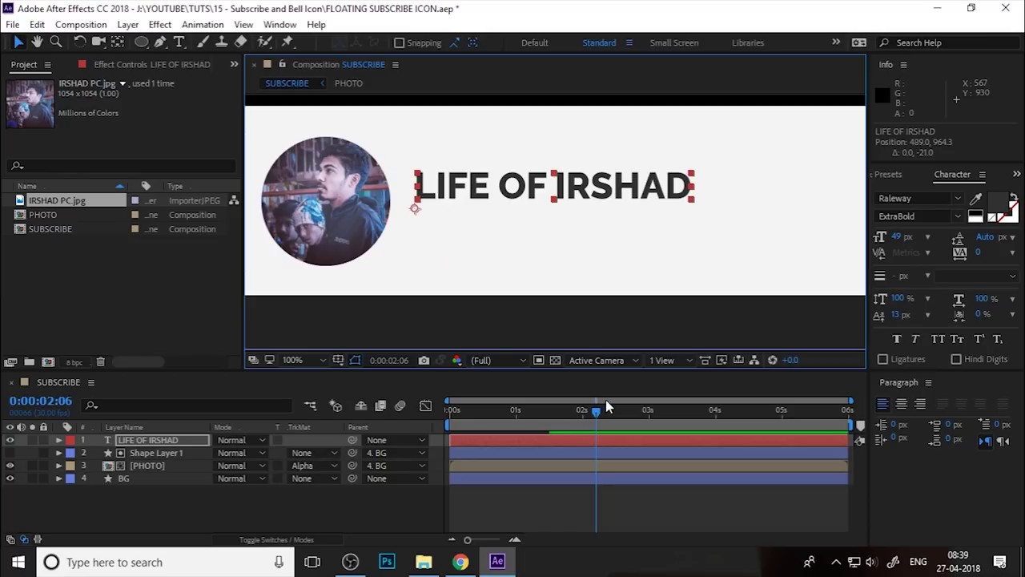
Duplicate the channel name text layer and place the copy directly below the original at about 489, 1013.
mouse_move(595, 408)
left_mouse_down()
mouse_move(485, 417)
mouse_move(582, 415)
left_mouse_up()
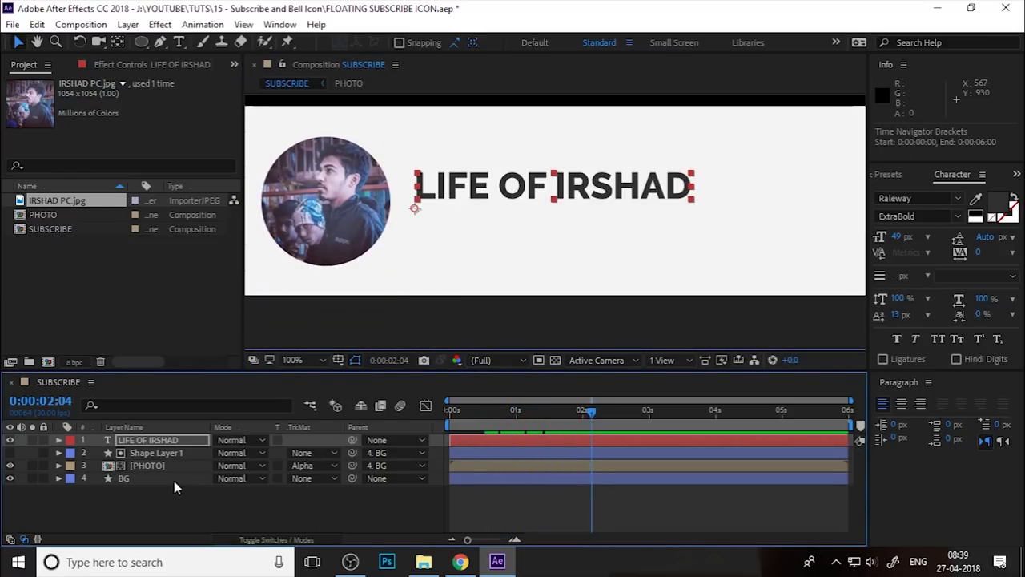
left_click(144, 442)
left_click(41, 24)
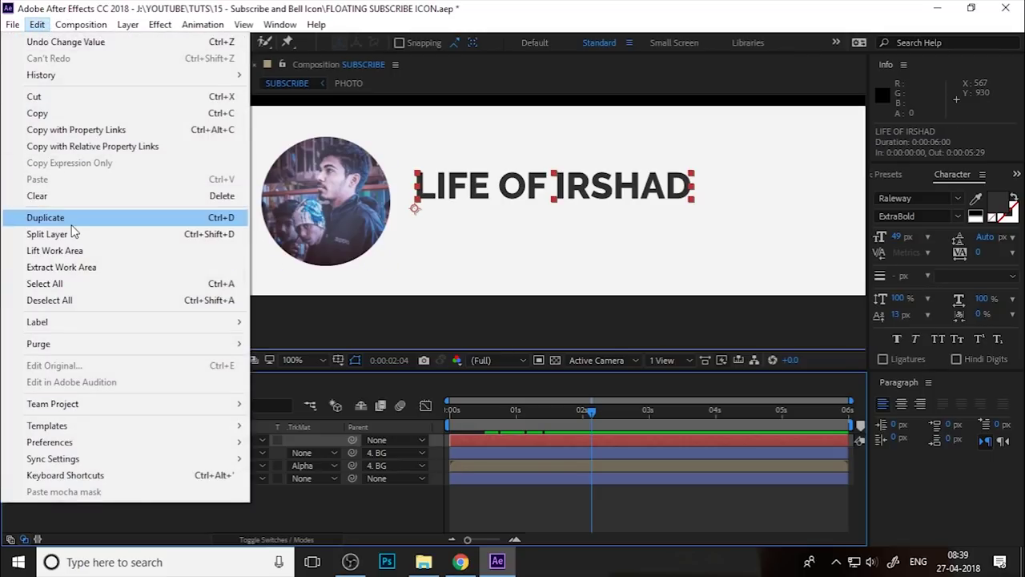
left_click(45, 217)
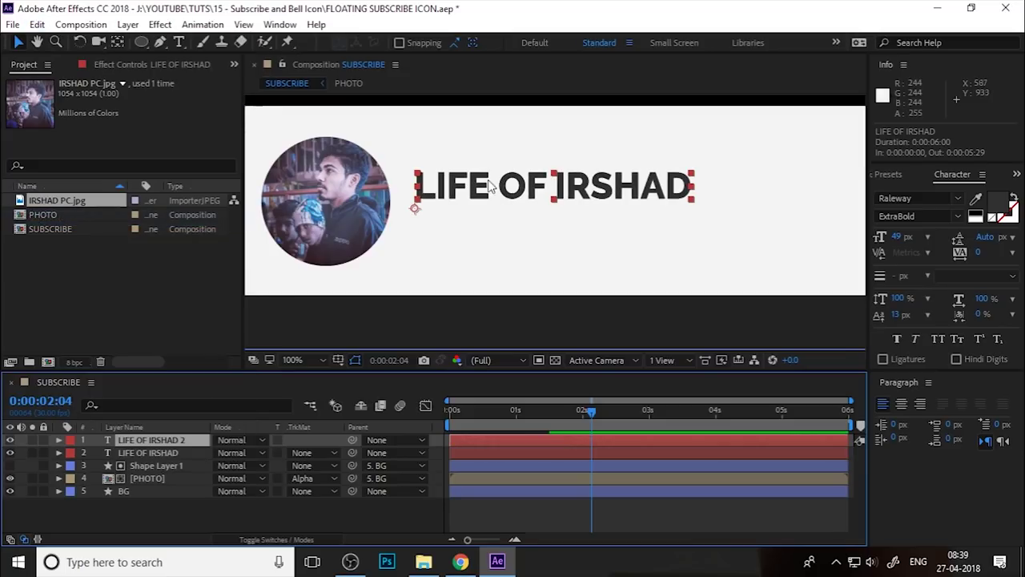
left_click_drag(512, 186, 513, 221)
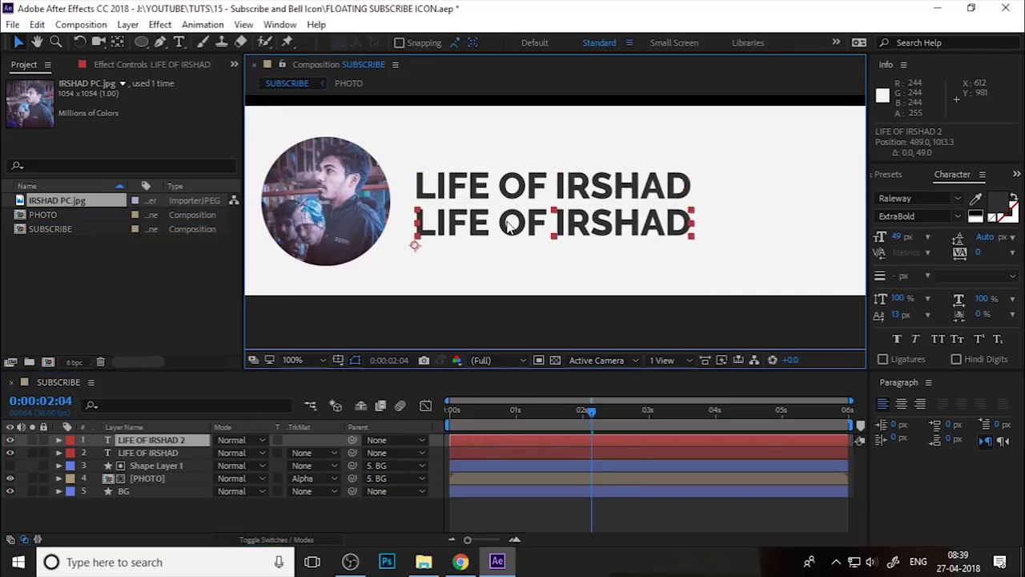
Set the lower text copy's font style to SemiBold and replace its text with "Designer's Vlog".
left_click(957, 216)
left_click(917, 396)
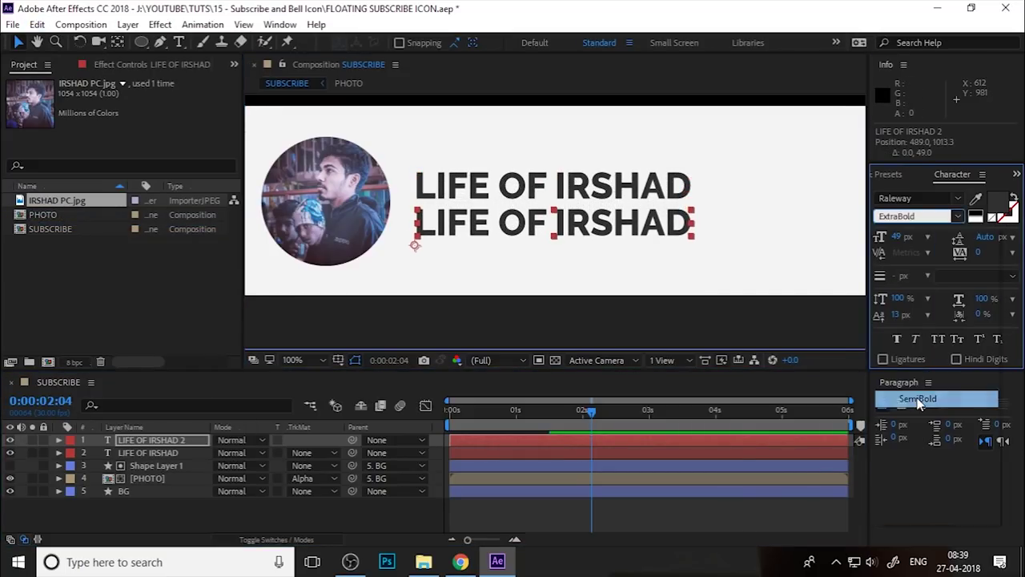
double_click(622, 217)
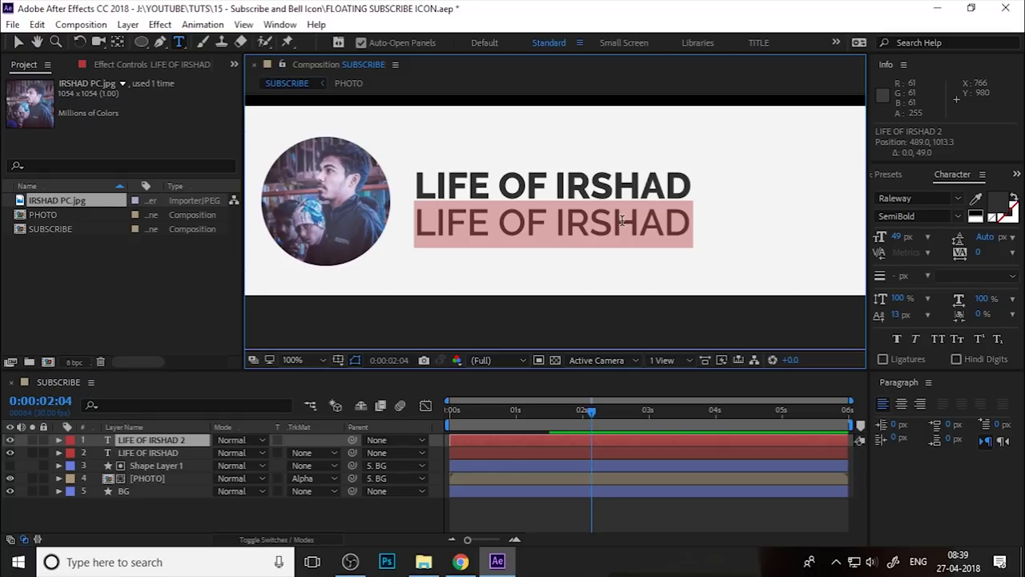
type("De")
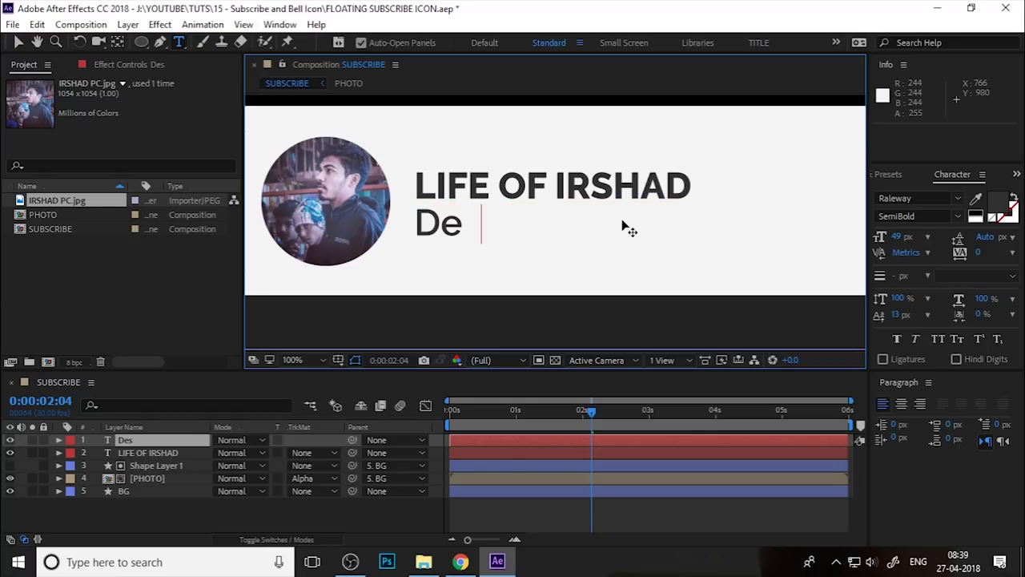
type("Designesigne")
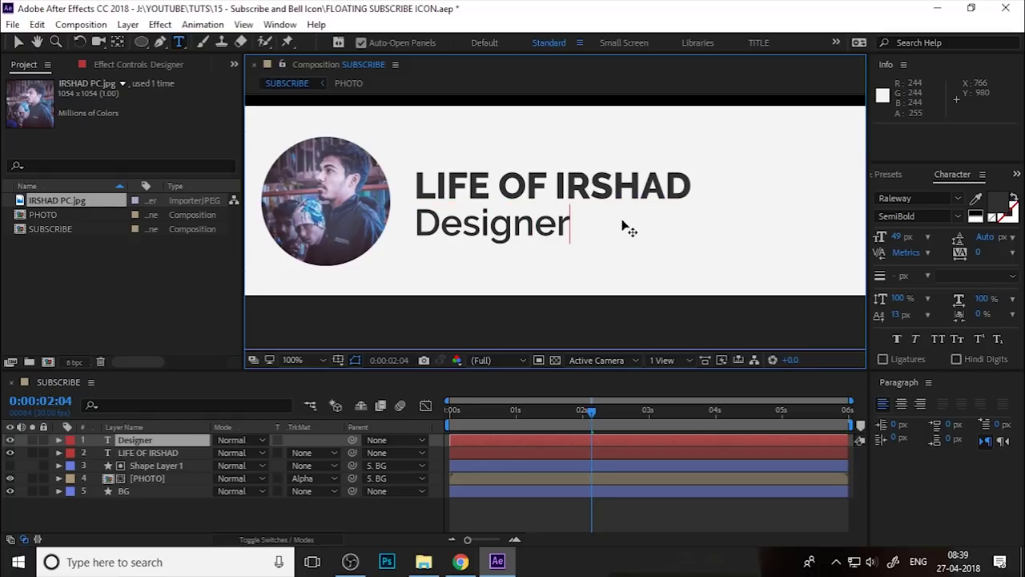
type("r's ")
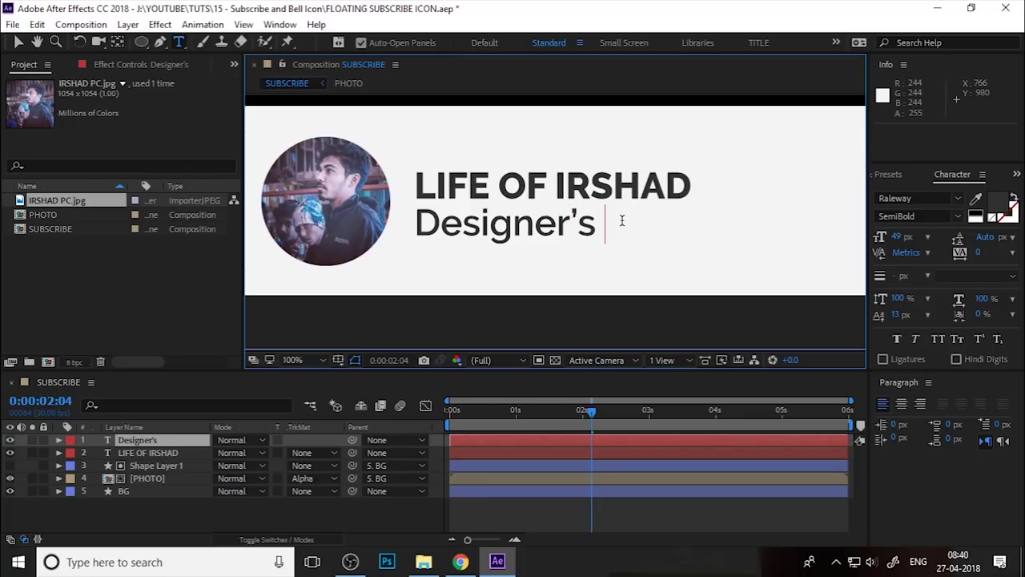
type("Vlog")
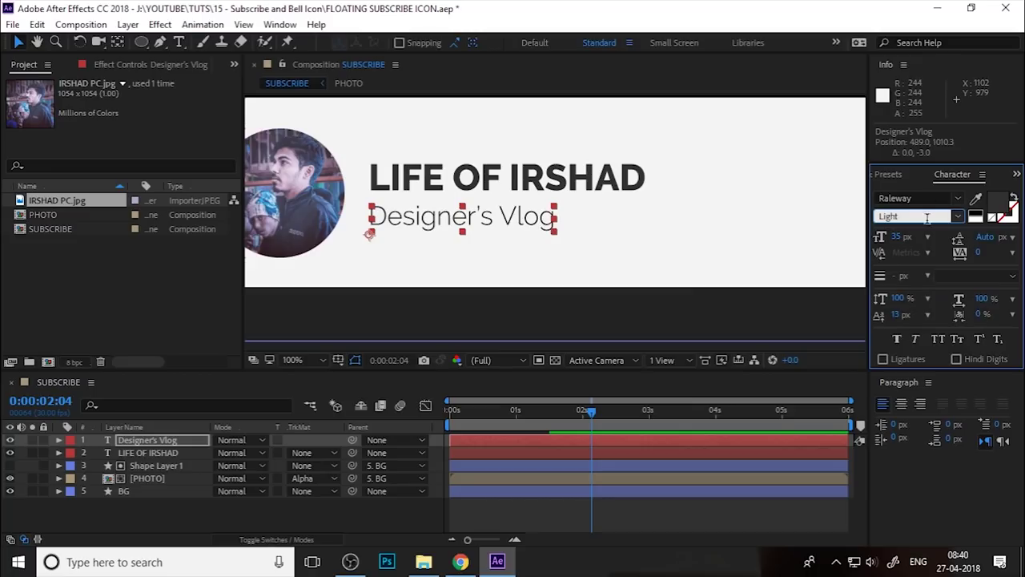
Set the "Designer's Vlog" tagline's font style to Medium and nudge the channel name down to about 489, 966.
left_click(958, 215)
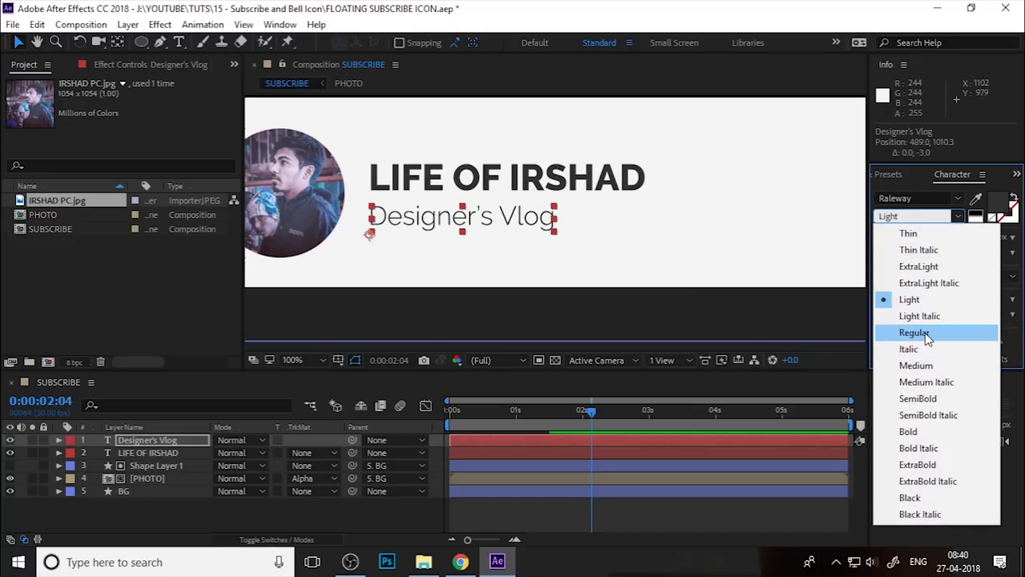
left_click(926, 331)
left_click(958, 215)
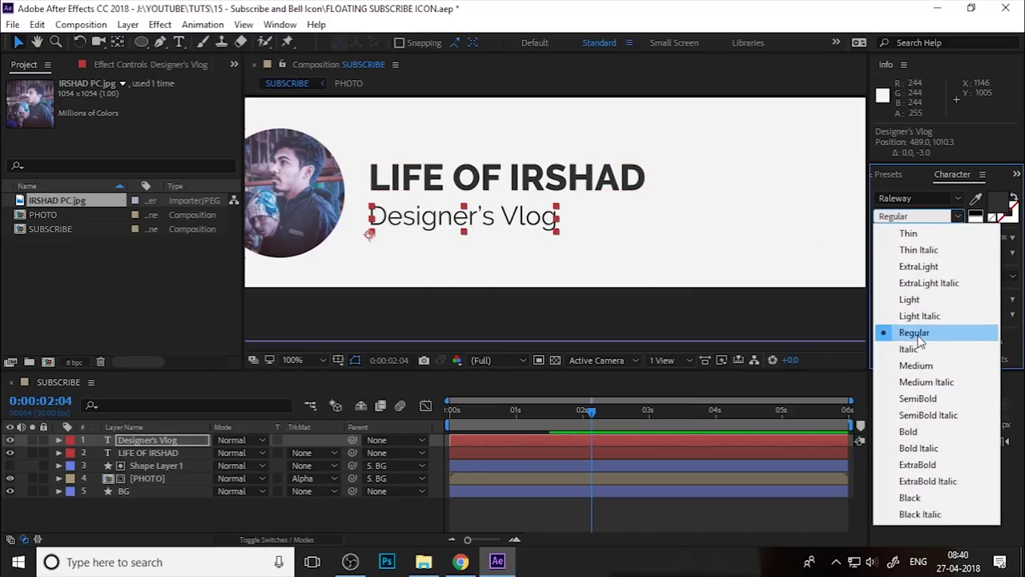
left_click(930, 364)
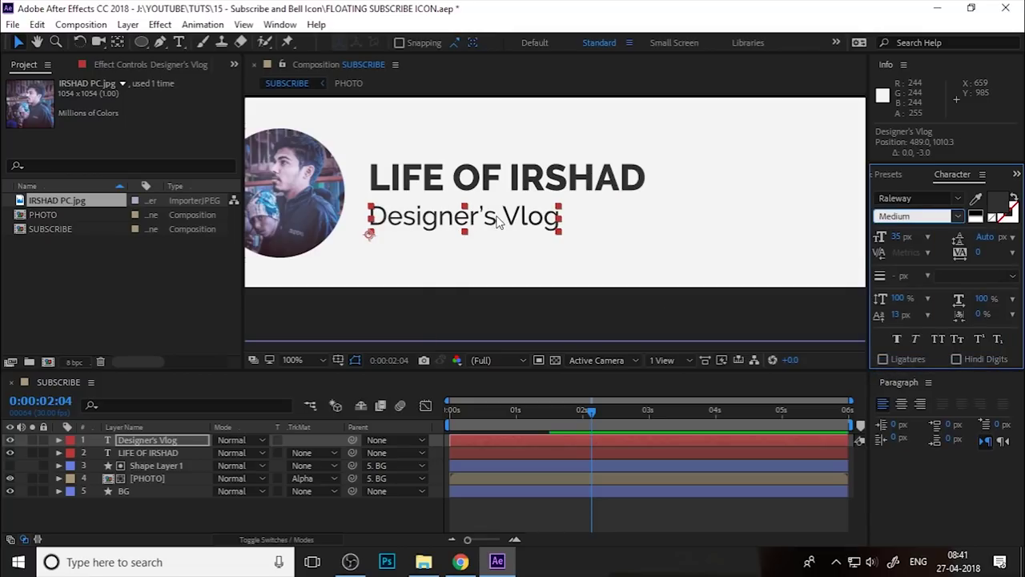
left_click(446, 181)
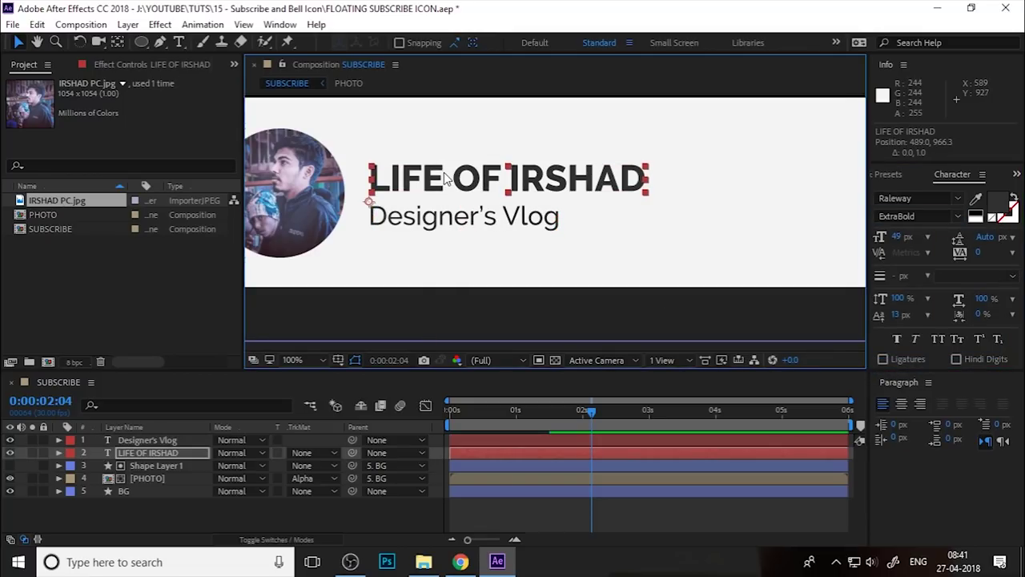
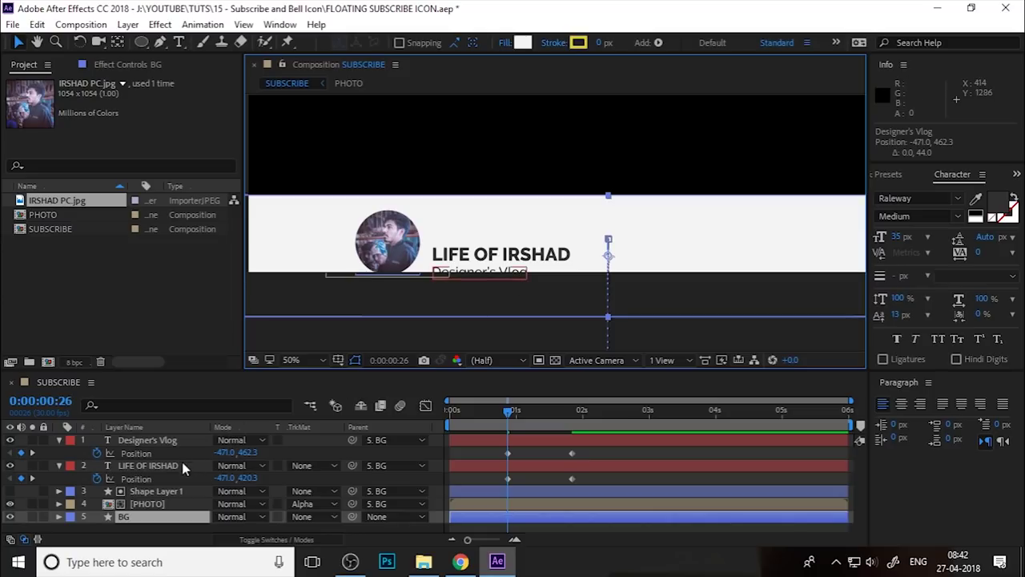
Lower the "Designer's Vlog" layer's starting Position keyframe at 0:00:00:26 to -471.0, 474.3.
left_click(164, 466)
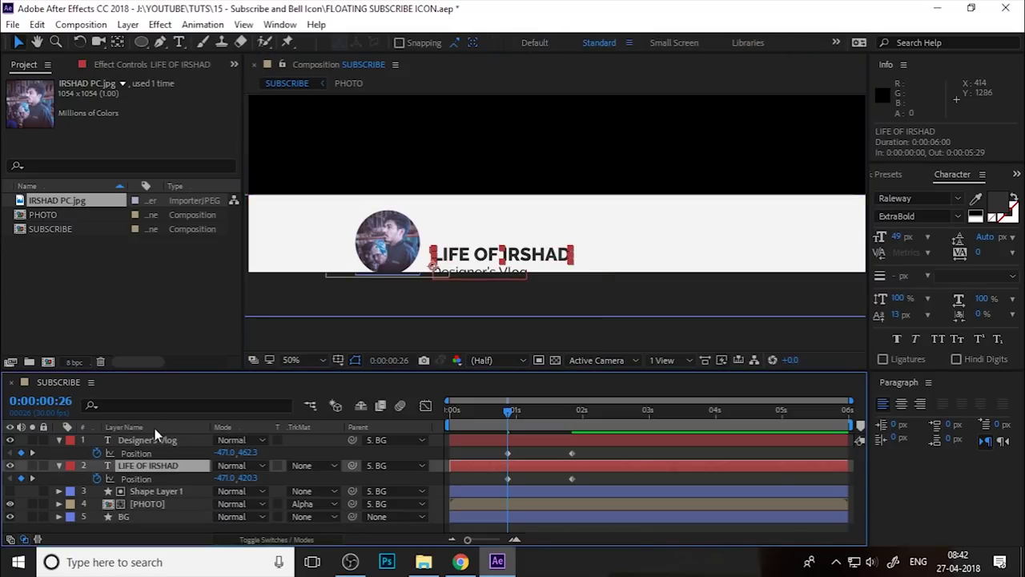
left_click(157, 439)
key("Return")
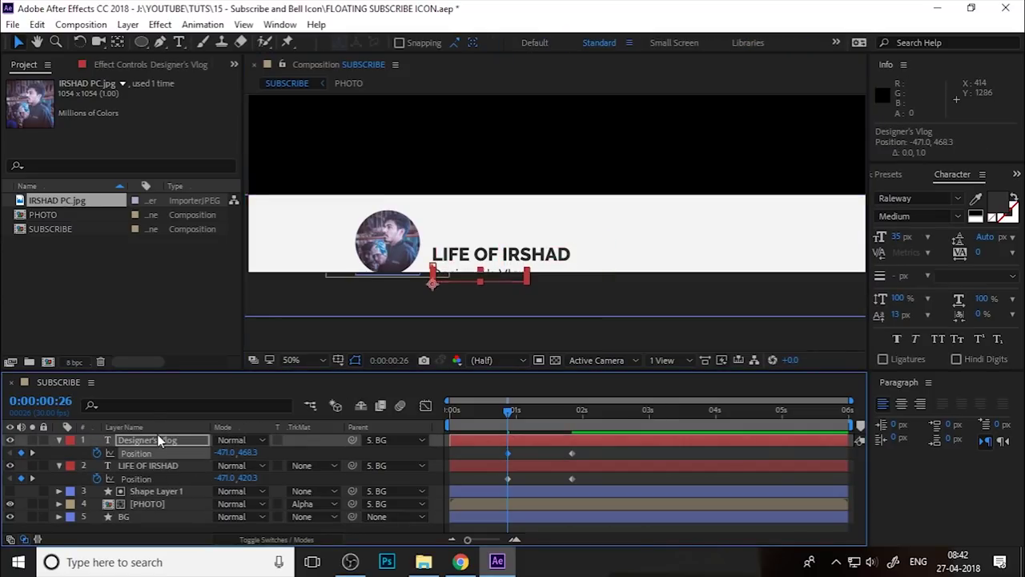
key("Return")
key("Down")
key("Down")
key("Down")
key("Down")
key("Down")
key("Down")
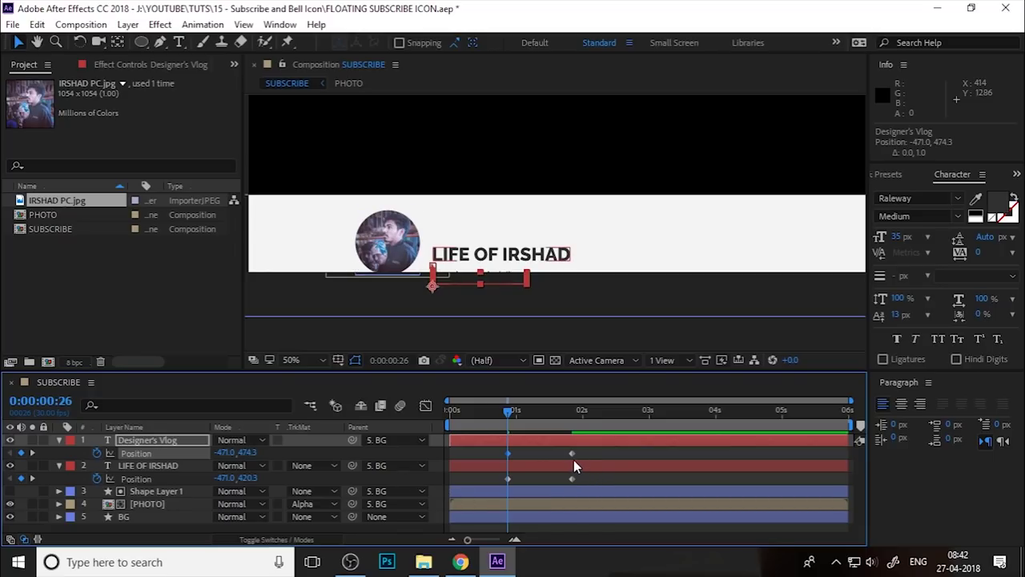
Move the "Designer's Vlog" layer's ending Position keyframe to 0:00:01:29 and preview the animation.
left_click_drag(572, 453, 581, 453)
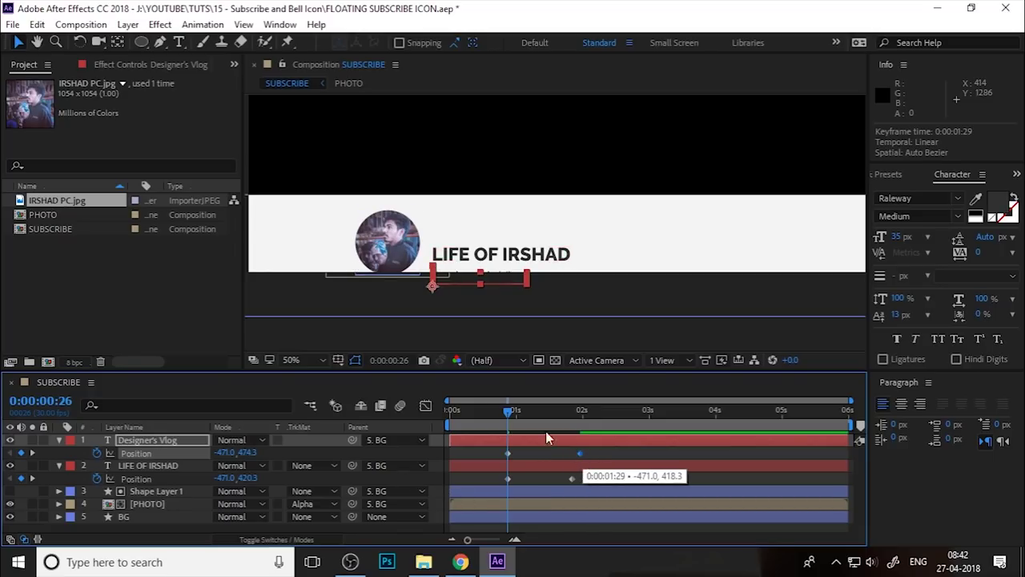
key("space")
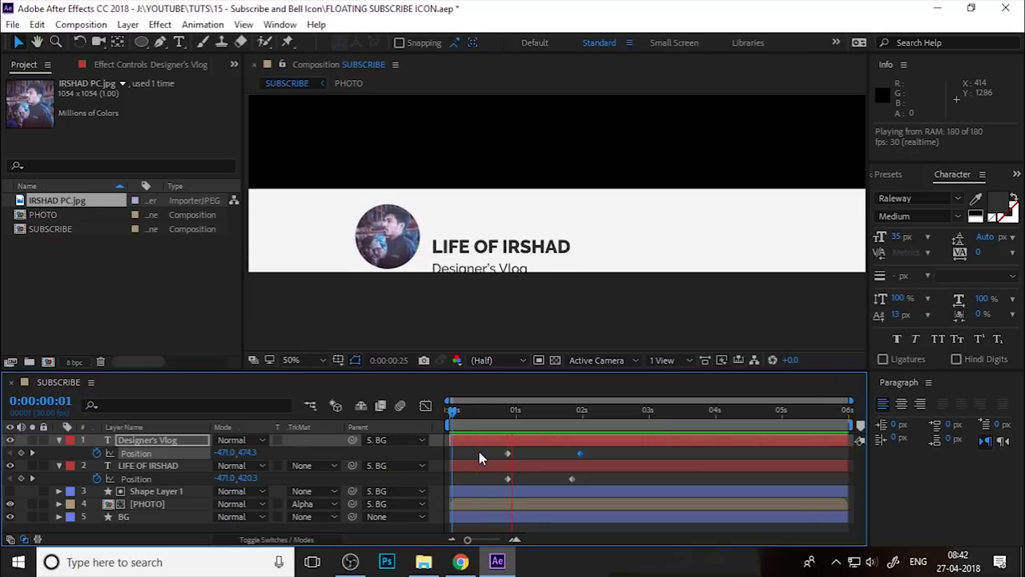
key("space")
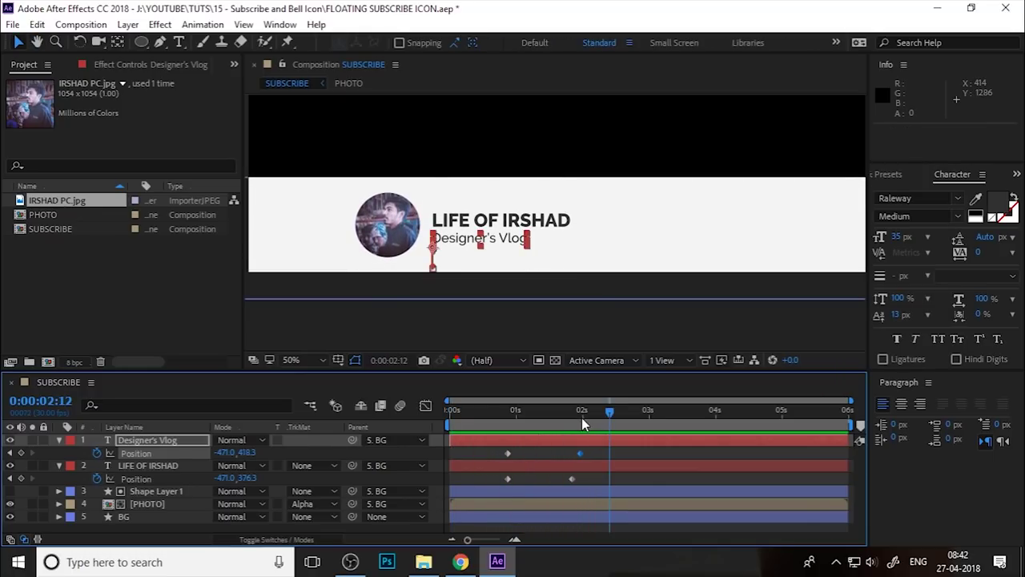
Select the Position keyframes of both text layers and tighten their timing to between about 1 and 1.7 seconds.
left_click(573, 416)
left_click_drag(581, 455, 506, 481)
left_click(571, 478, "shift")
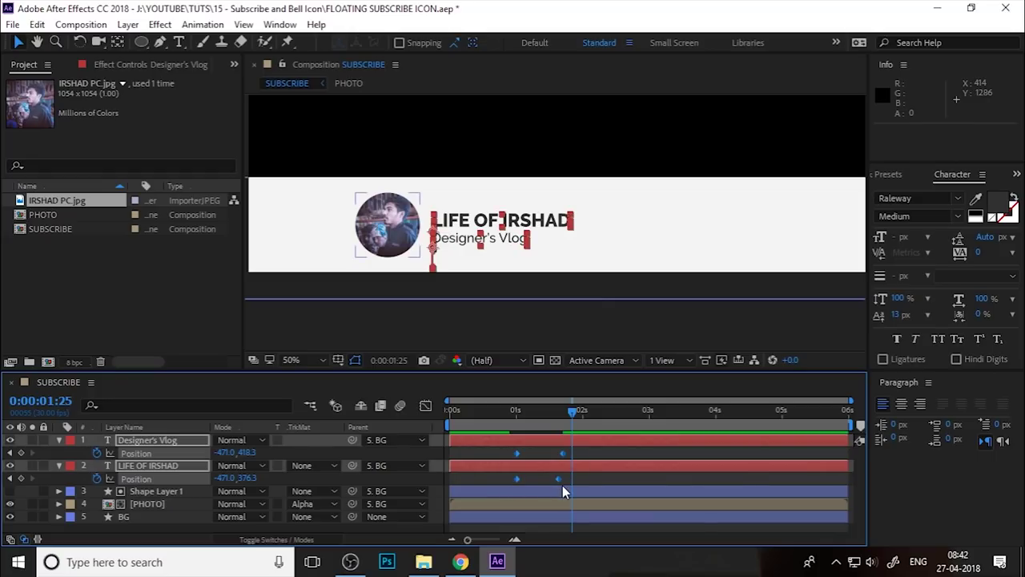
Apply Easy Ease to the selected Position keyframes of both text layers and preview the animation.
right_click(519, 455)
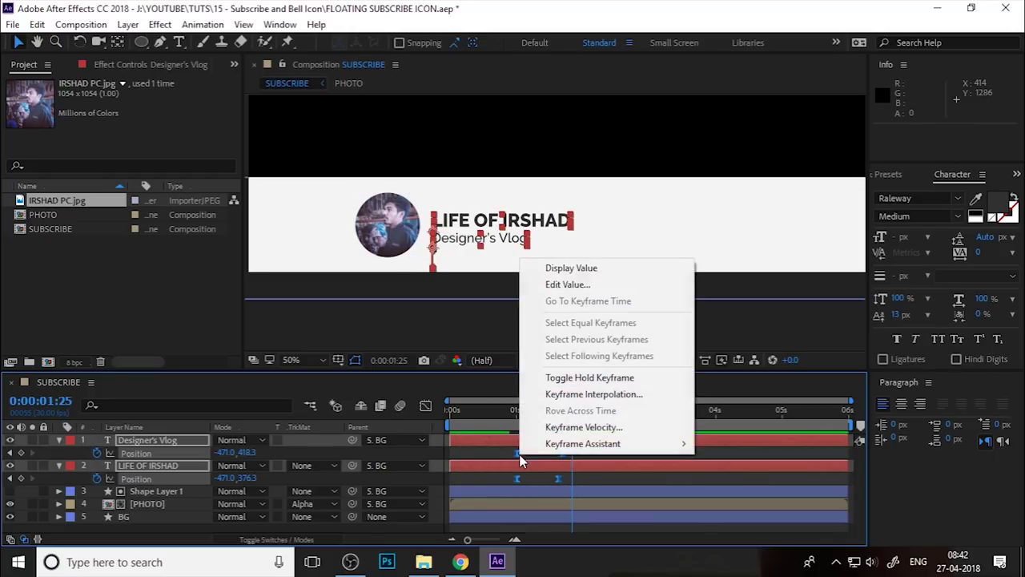
mouse_move(596, 446)
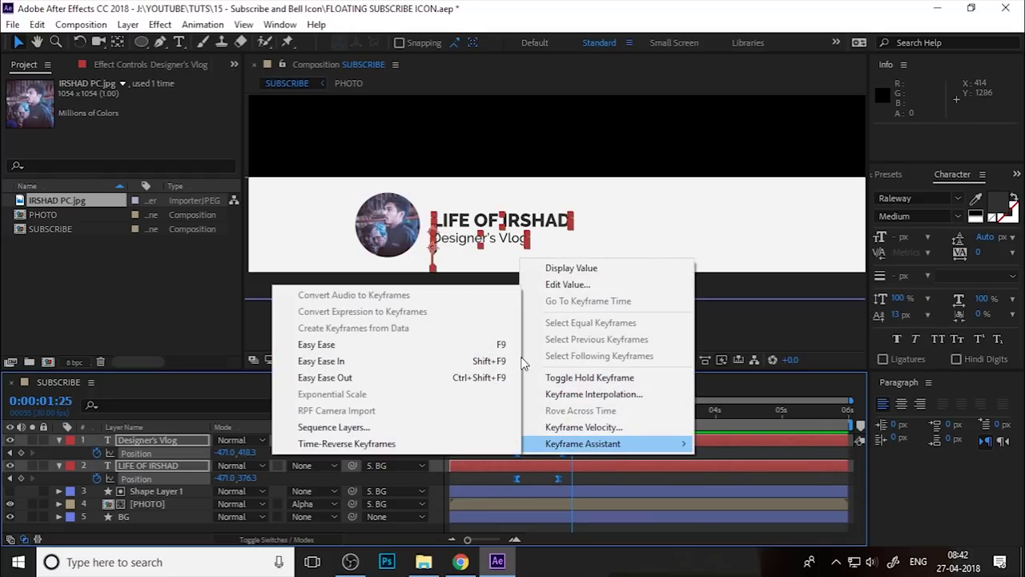
left_click(593, 455)
key("space")
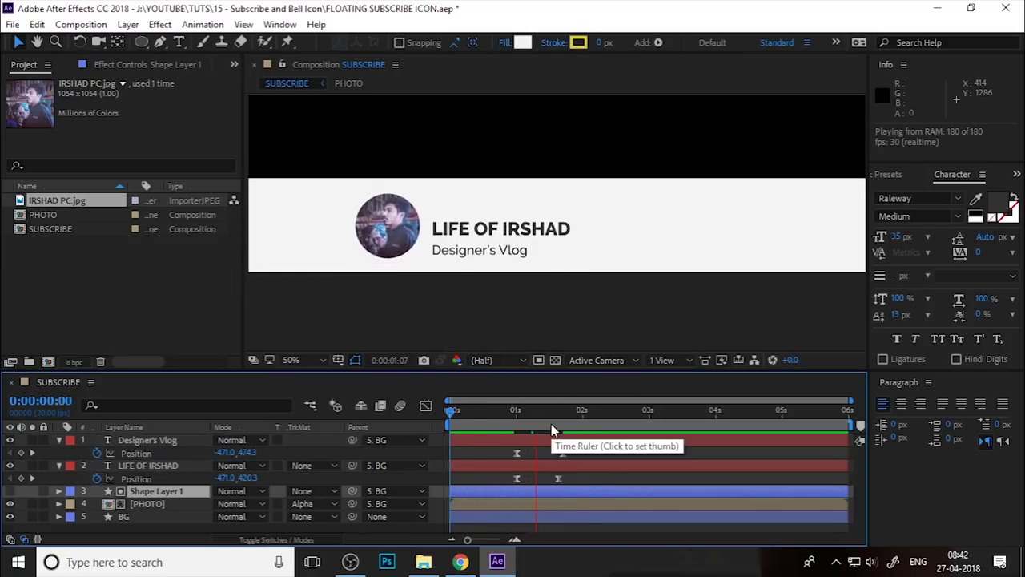
Move the starting Position keyframes of both text layers back to about 0.3 seconds and preview the result.
left_click(499, 408)
left_click_drag(506, 418, 472, 479)
key("Home")
key("space")
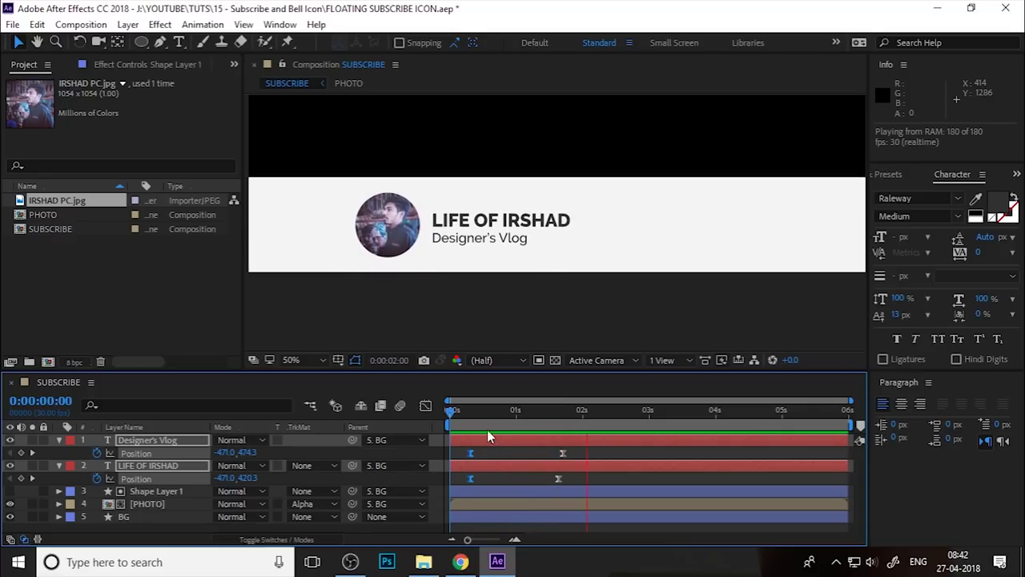
key("space")
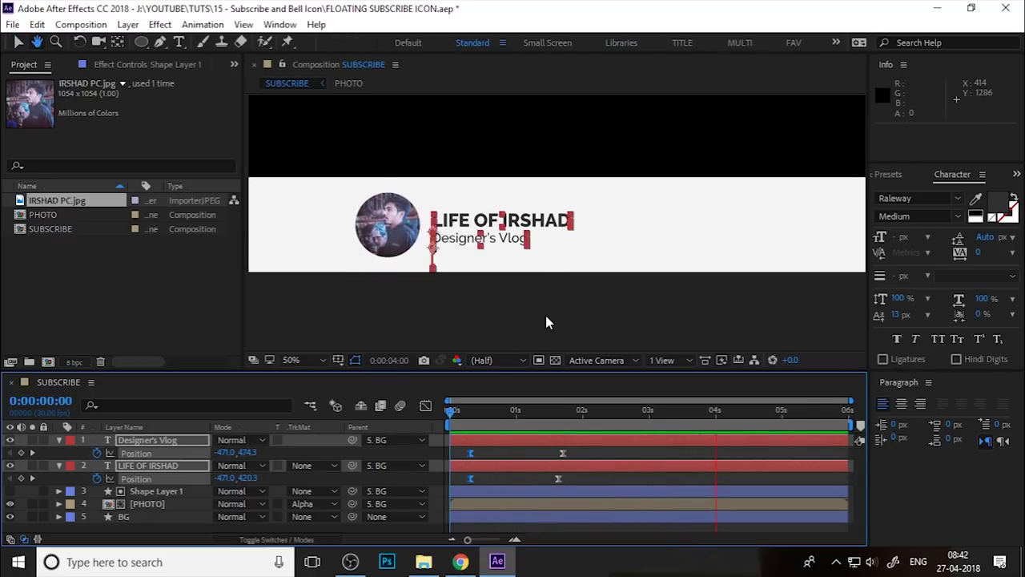
Preview the whole banner animation from the start of the composition.
key("comma")
key("Home")
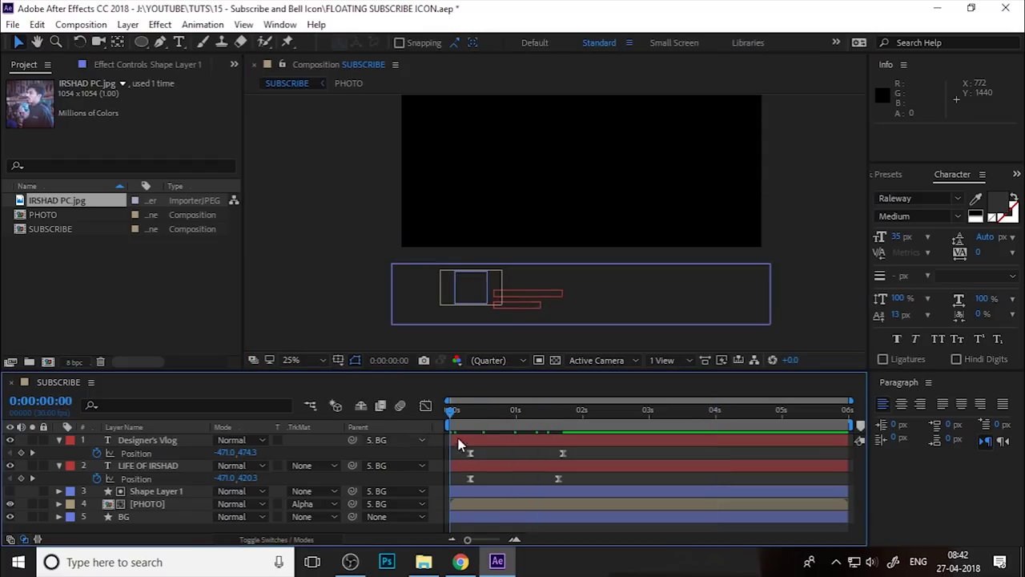
key("space")
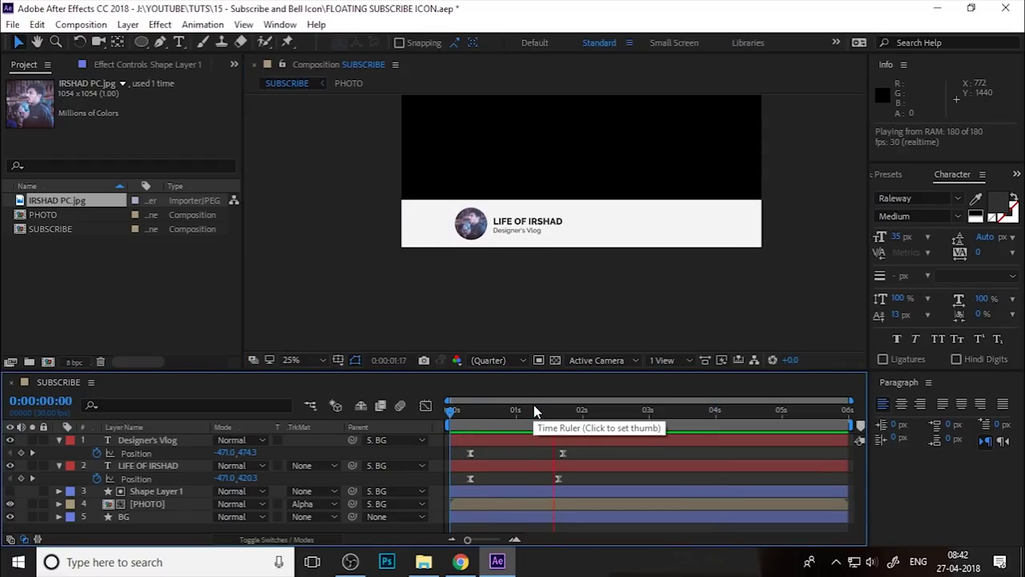
key("space")
key("space")
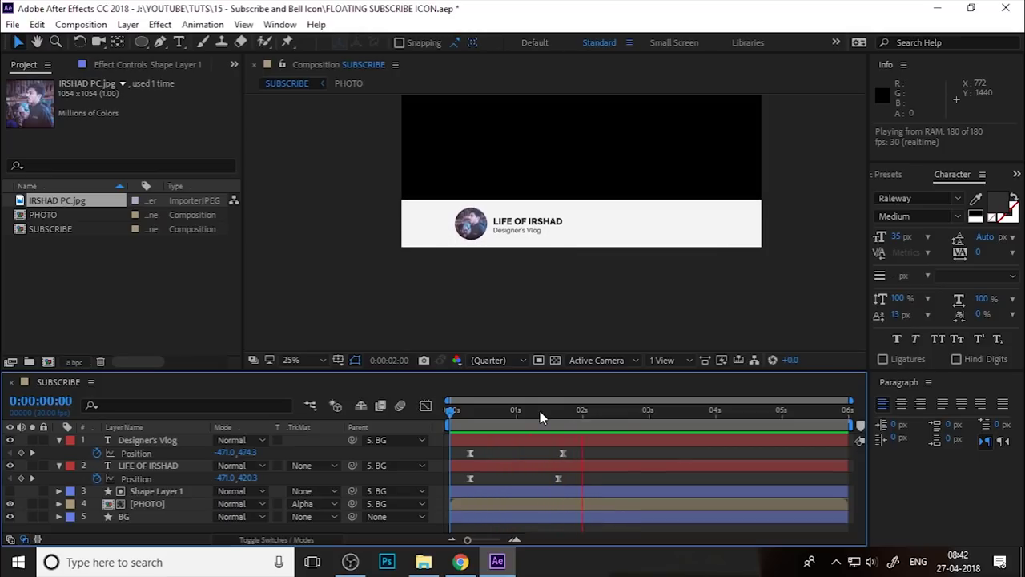
key("space")
Collapse the expanded properties of the "Designer's Vlog" and channel name text layers and leave all layers deselected.
left_click_drag(604, 405, 583, 410)
left_click_drag(675, 299, 620, 311)
left_click(59, 440)
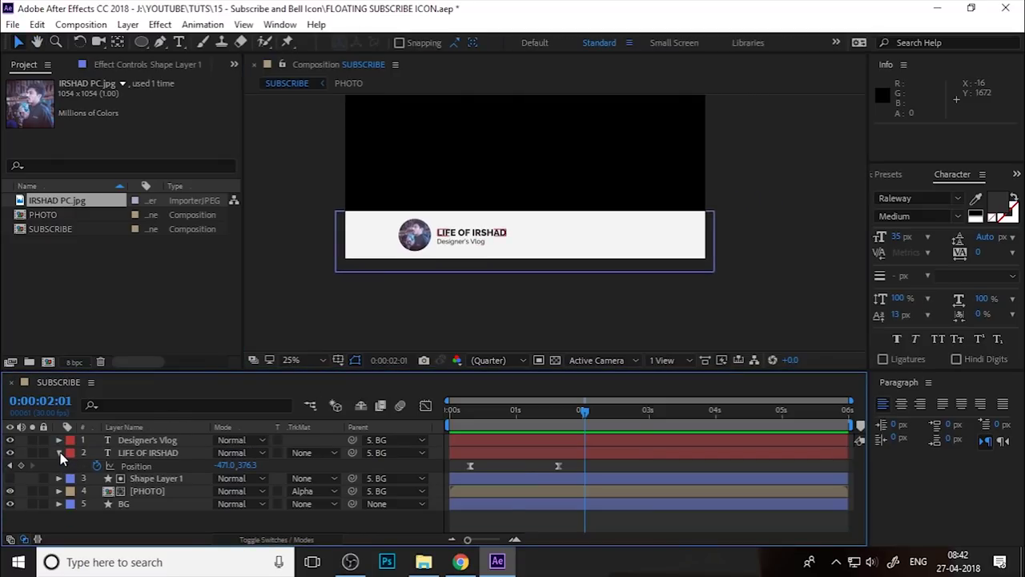
left_click(59, 453)
left_click(158, 467)
left_click(158, 466)
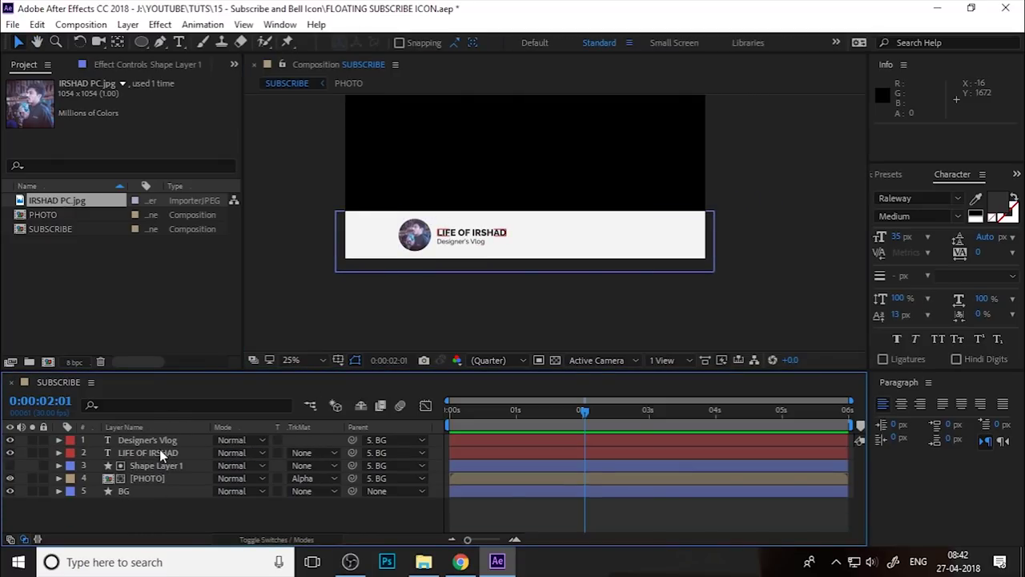
left_click(159, 451)
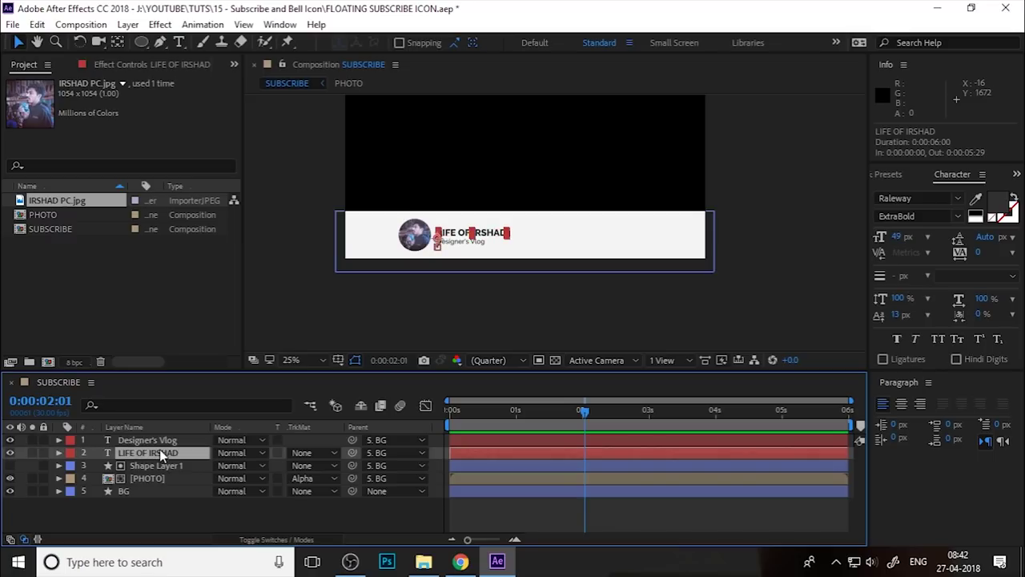
left_click(240, 528)
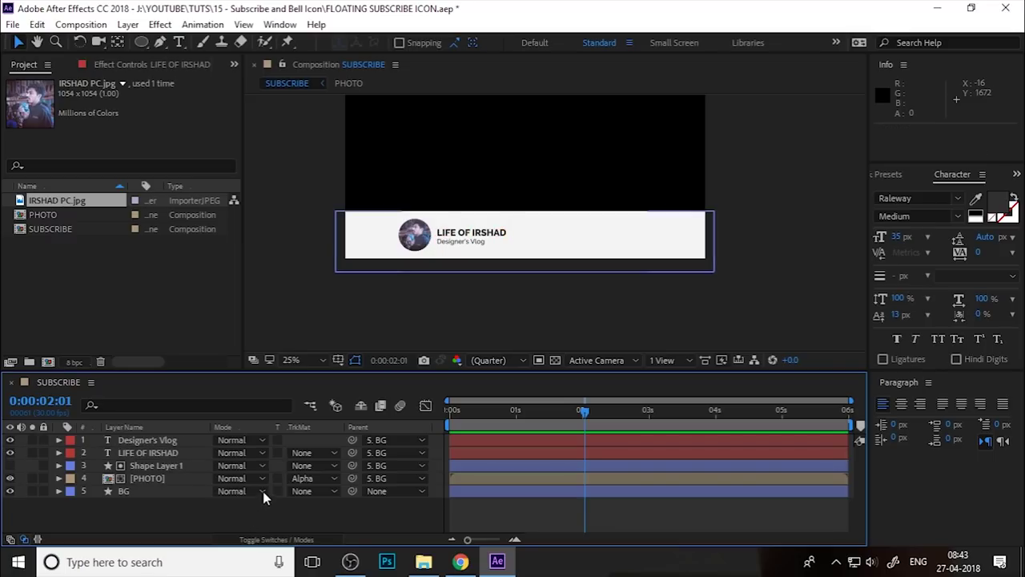
Move the current time to 0:00:02:26 and activate the Rounded Rectangle tool with no layer selected.
left_click(175, 453)
left_click_drag(586, 410, 640, 410)
left_click(617, 515)
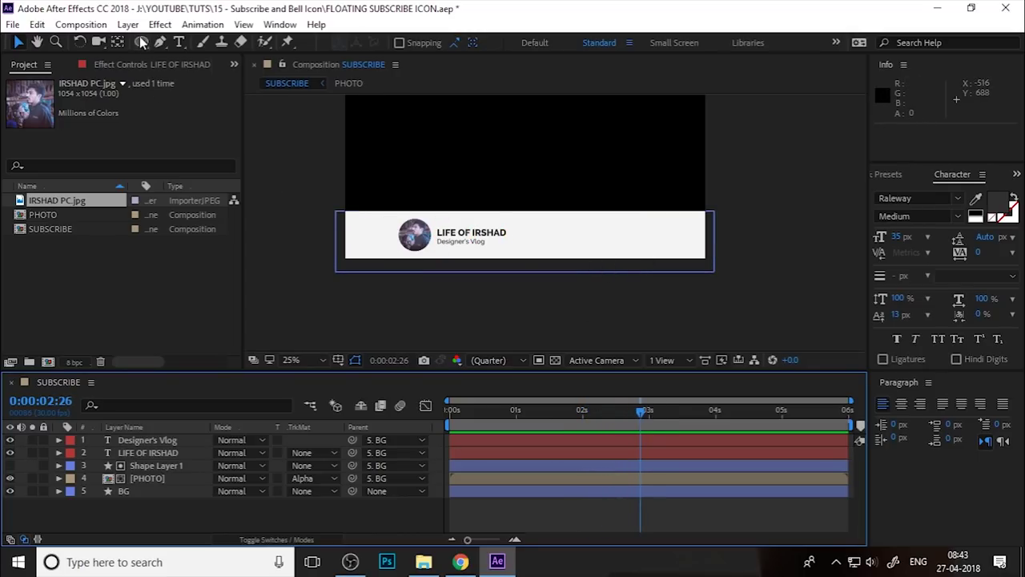
left_click_drag(141, 41, 214, 69)
scroll(561, 228, "up", 2)
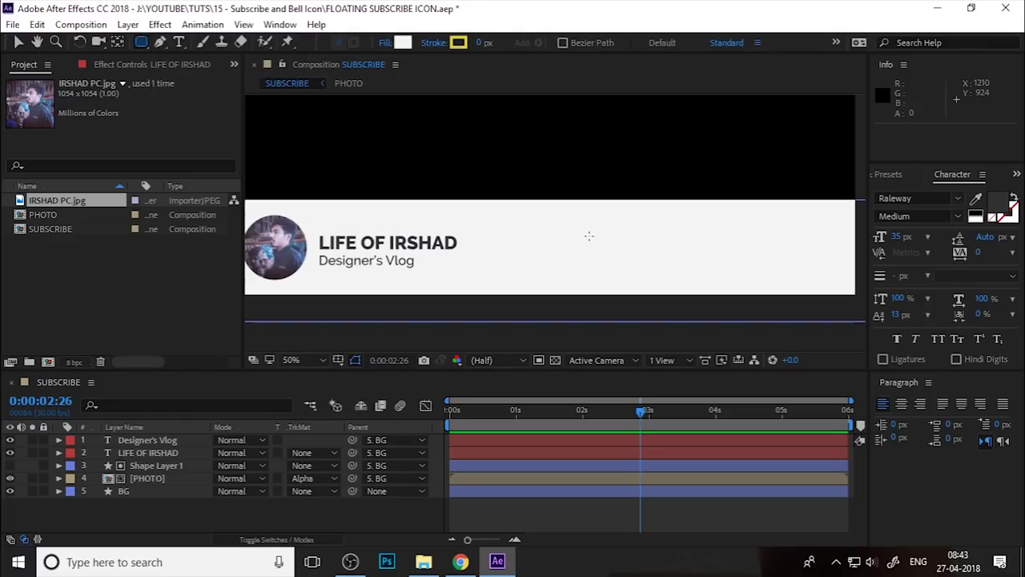
left_click(168, 520)
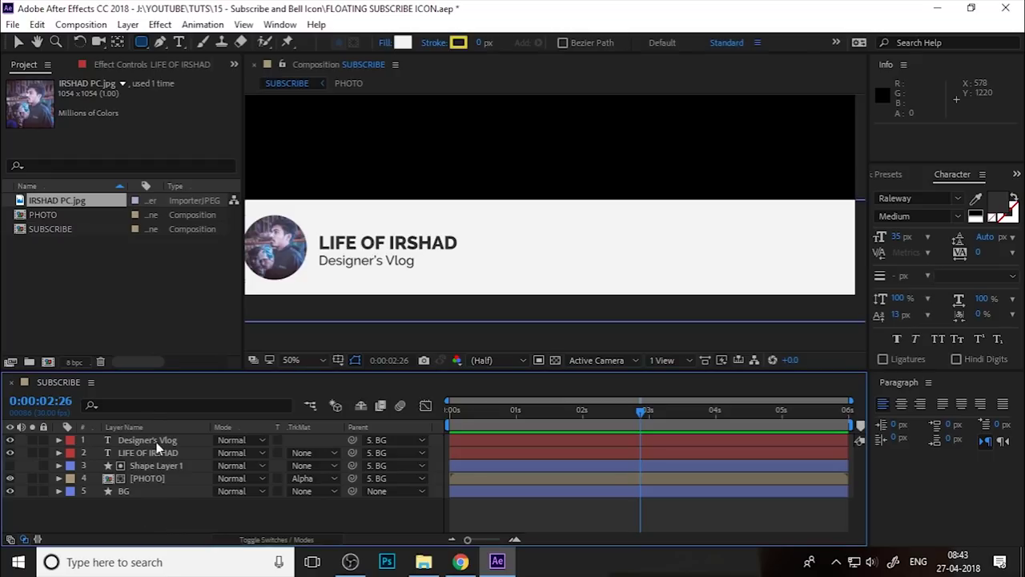
scroll(522, 258, "down", 2)
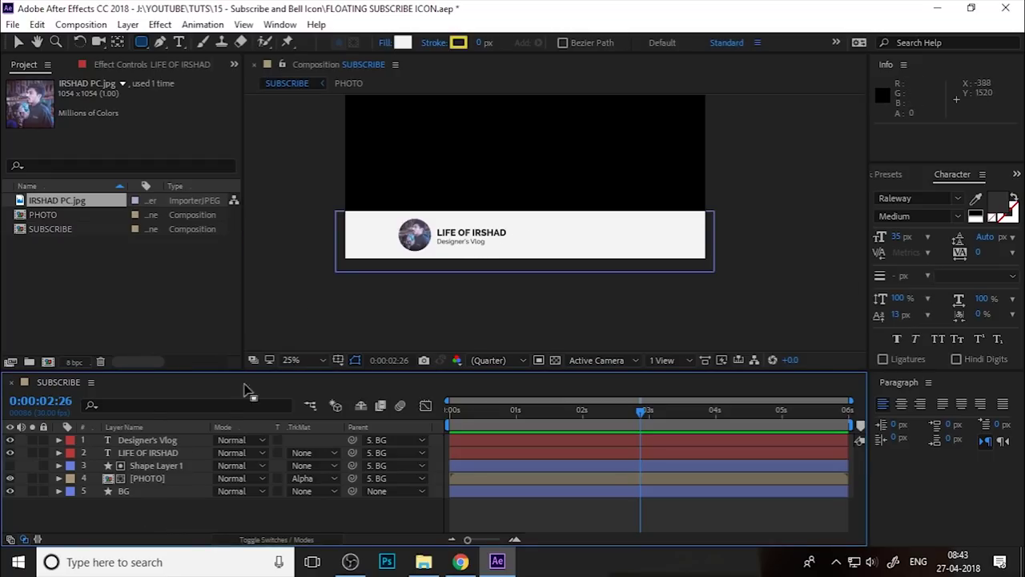
left_click_drag(464, 214, 534, 244)
key("ctrl+z")
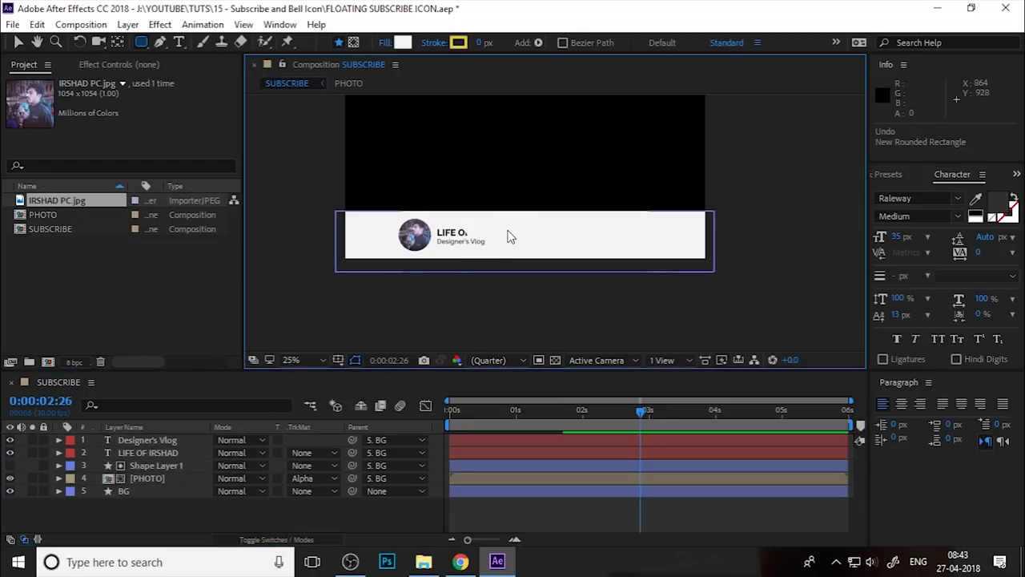
Set the shape fill color to a bright red.
left_click(405, 44)
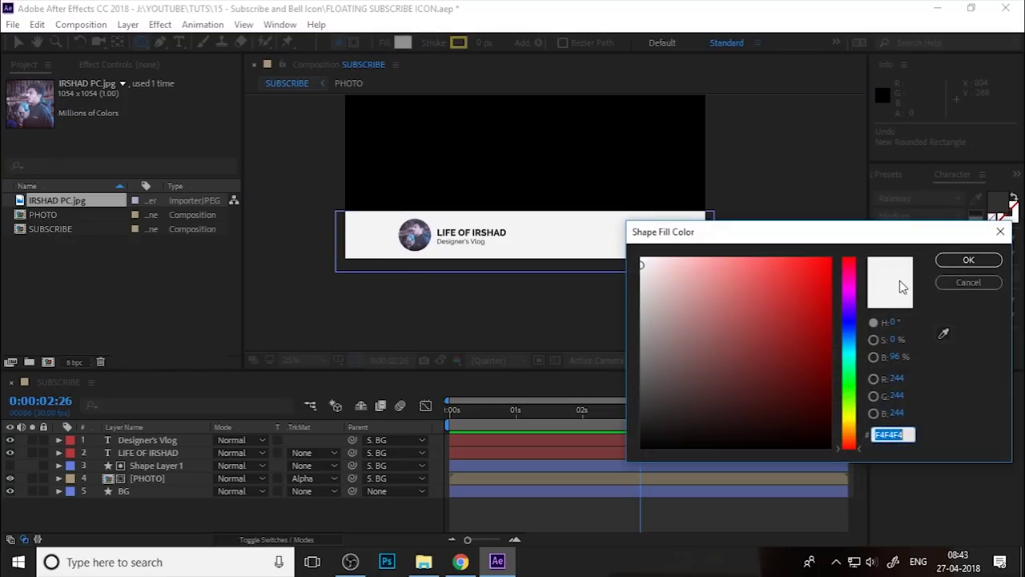
type("FF0000")
left_click(784, 273)
left_click_drag(784, 272, 796, 260)
left_click(968, 260)
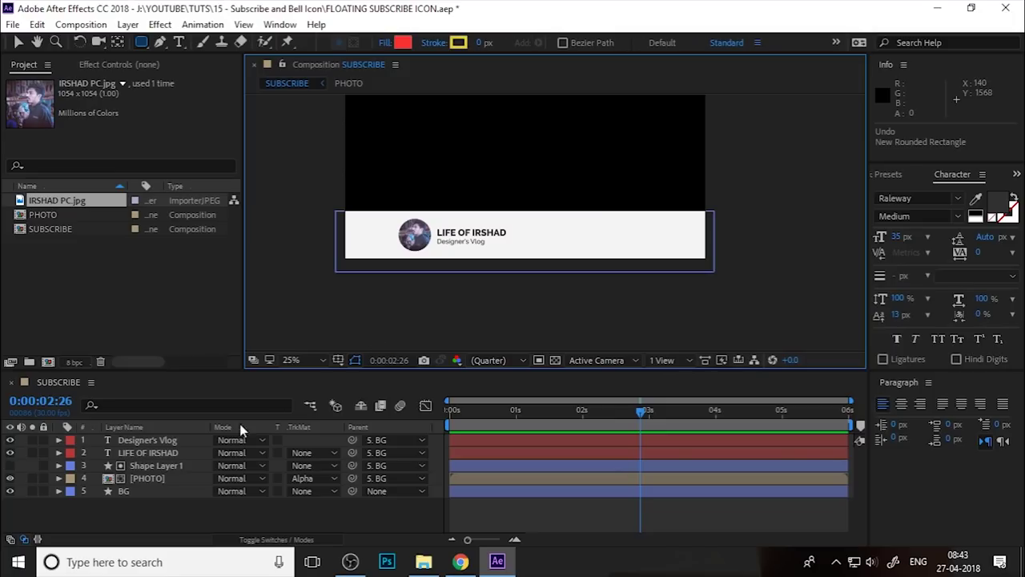
left_click(148, 476)
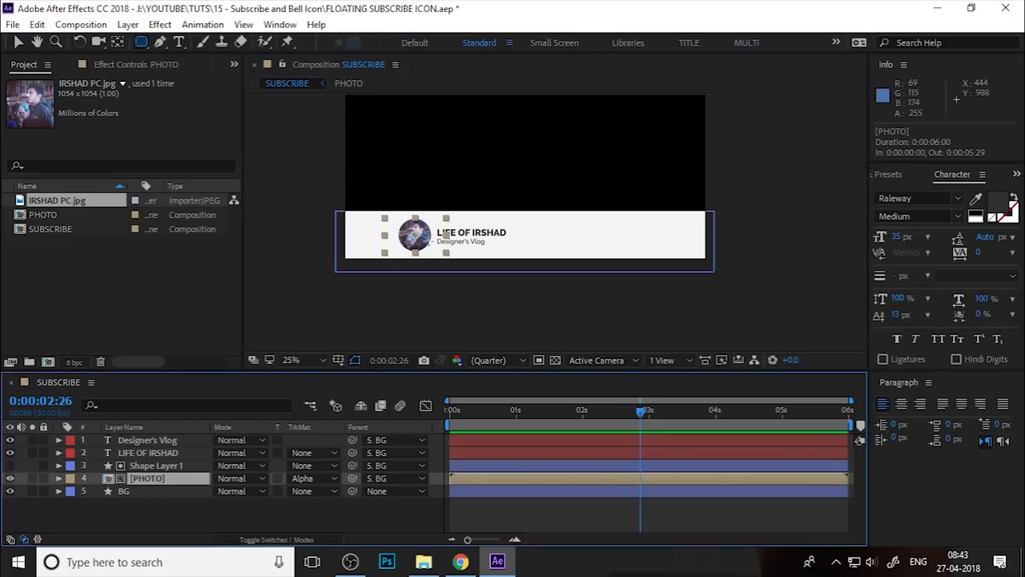
left_click_drag(411, 196, 493, 263)
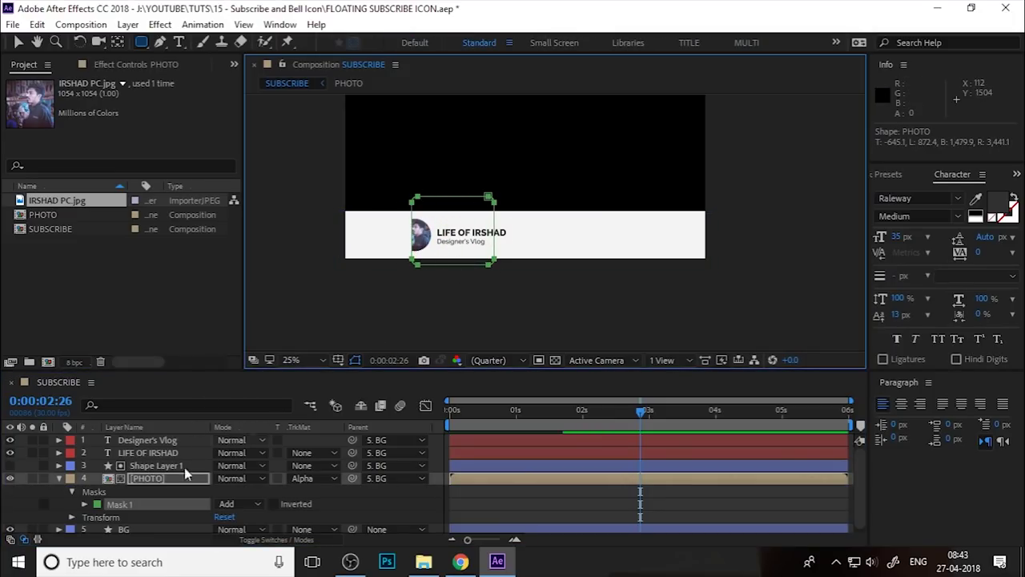
key("ctrl+z")
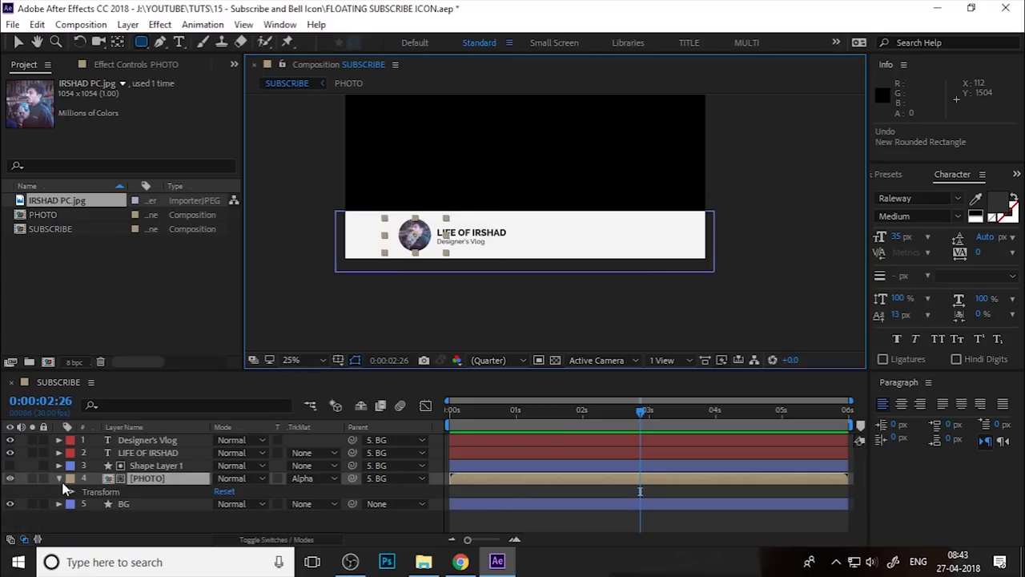
left_click(138, 483)
left_click(155, 517)
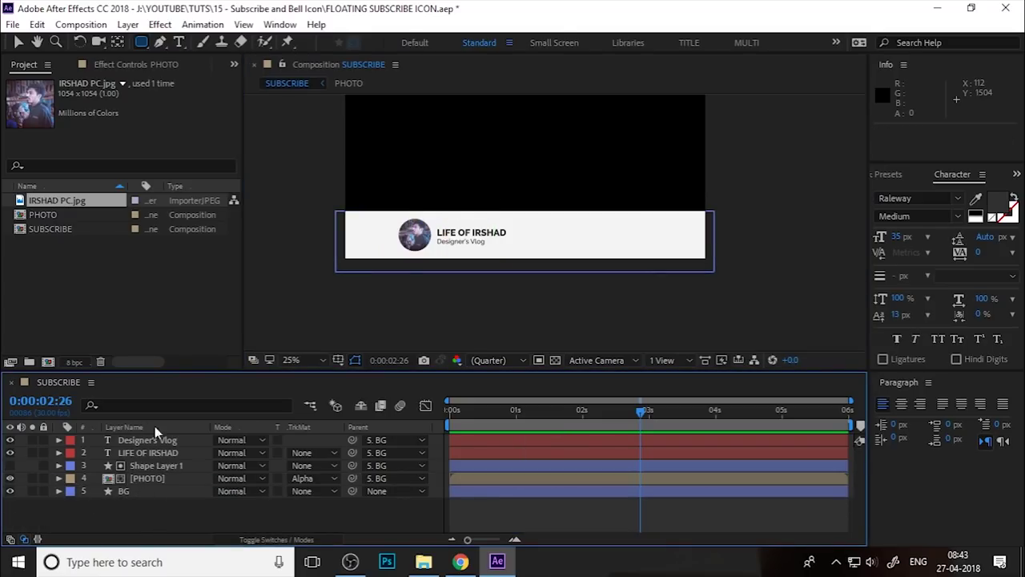
Draw a red rectangle about 370 by 92 px with slightly rounded corners on the right half of the white banner.
scroll(611, 230, "up", 2)
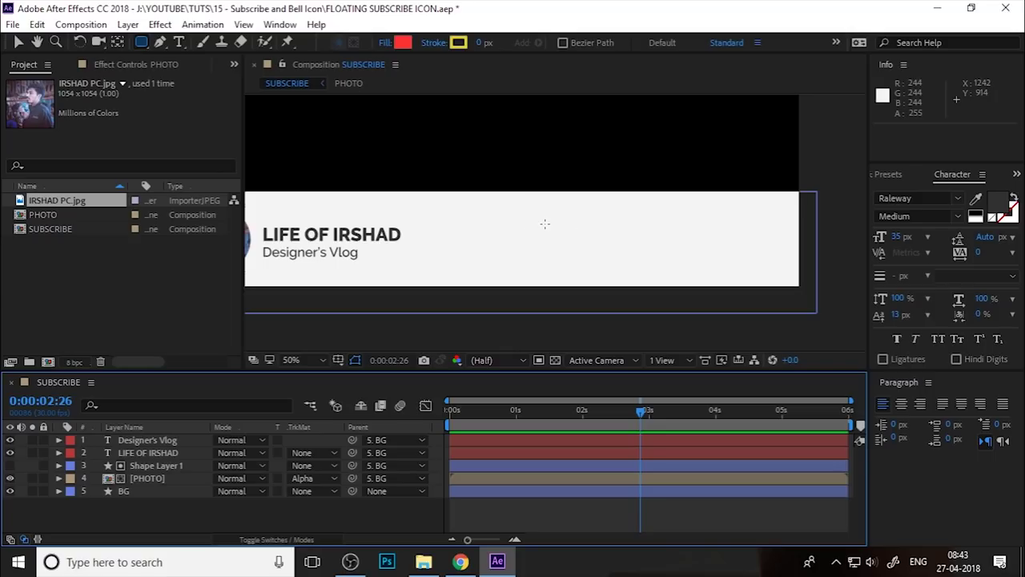
mouse_move(544, 228)
left_mouse_down()
mouse_move(561, 253)
mouse_move(640, 253)
mouse_move(641, 242)
mouse_move(640, 259)
left_mouse_up()
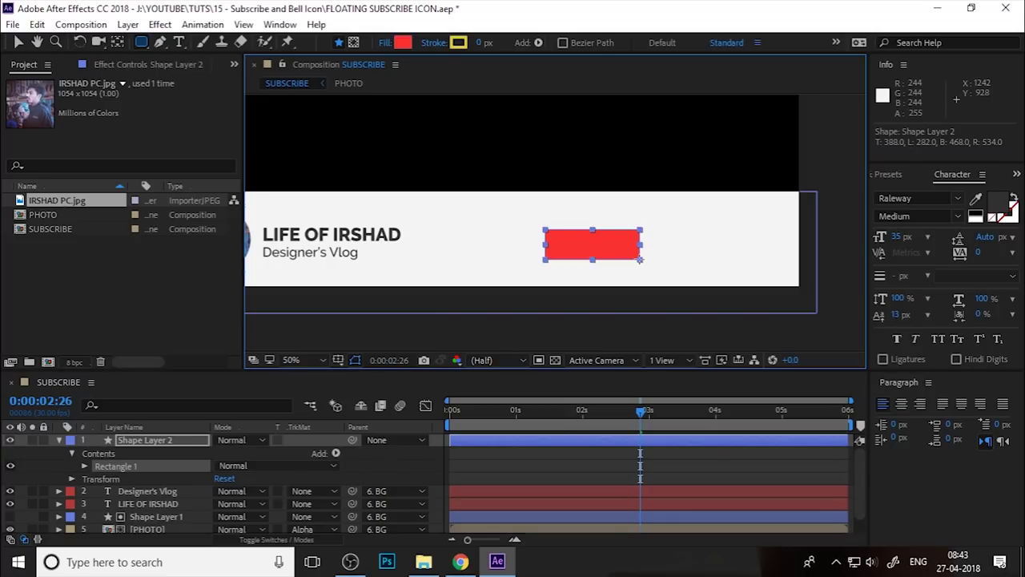
mouse_move(640, 259)
left_mouse_down()
mouse_move(665, 269)
mouse_move(630, 262)
left_mouse_up()
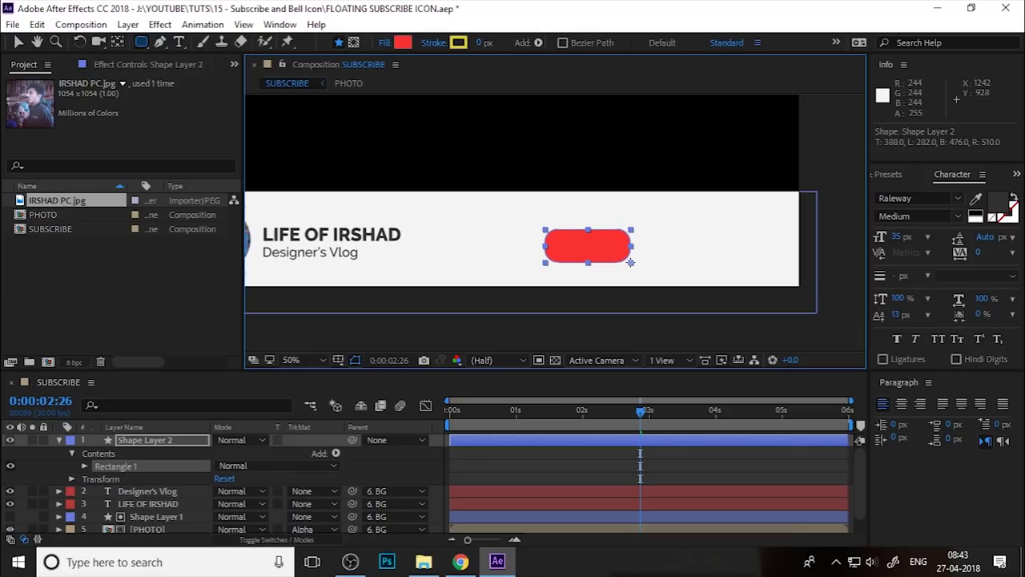
left_click_drag(630, 262, 693, 261)
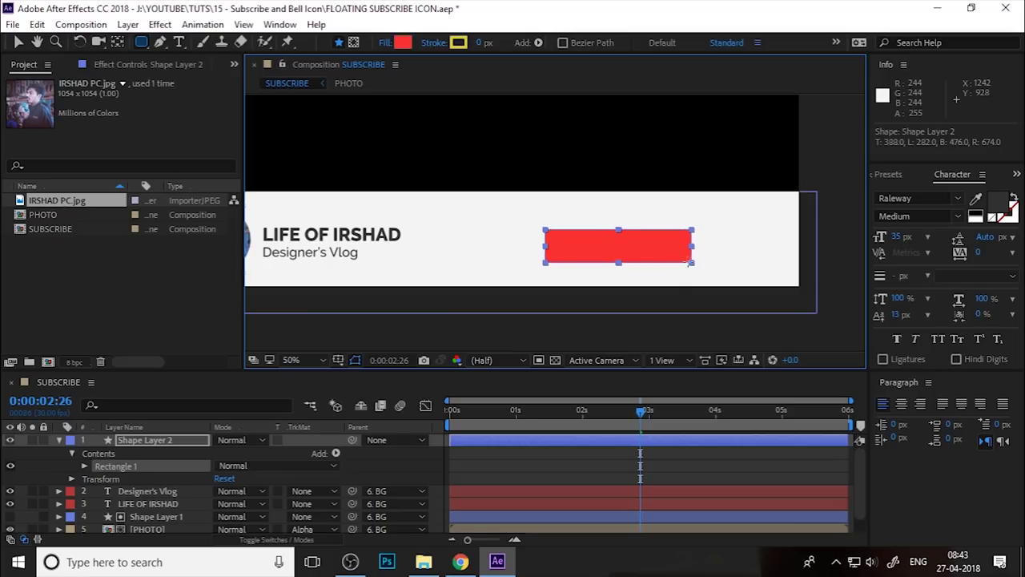
mouse_move(689, 263)
left_mouse_down()
mouse_move(622, 262)
mouse_move(683, 262)
left_mouse_up()
key("Up")
key("Up")
key("Up")
key("Up")
key("Up")
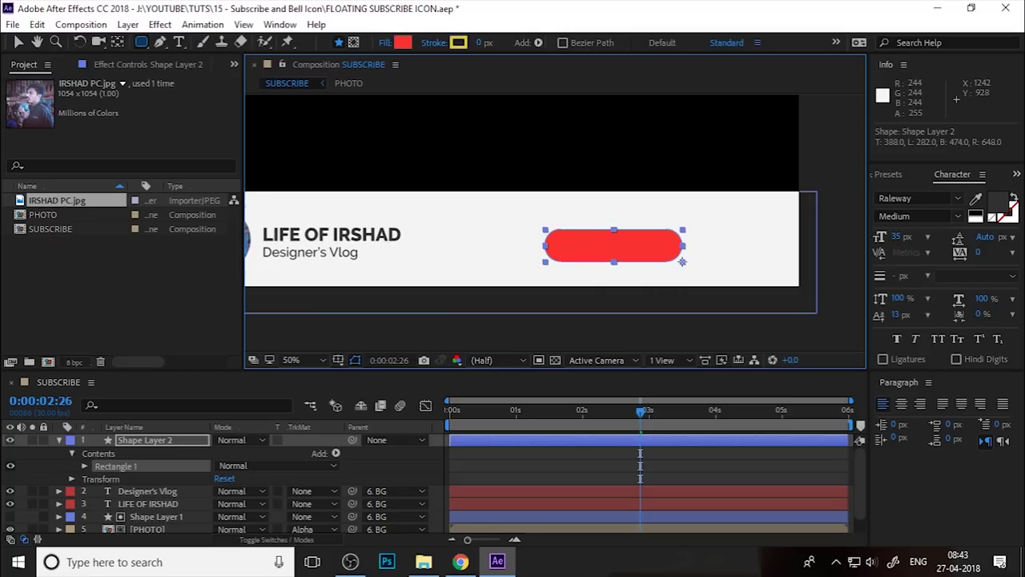
key("Down")
key("Down")
key("Down")
key("Down")
key("Down")
left_click_drag(683, 262, 683, 265)
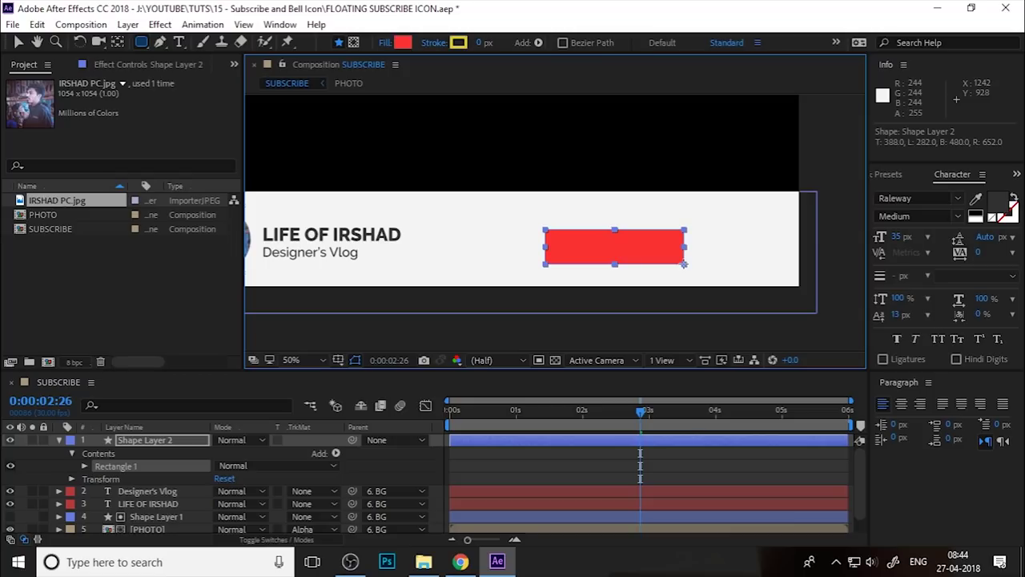
Reposition the red rectangle to about 898, 524 so it sits further up and left on the banner.
left_click(18, 43)
left_click(561, 187)
left_click(639, 258)
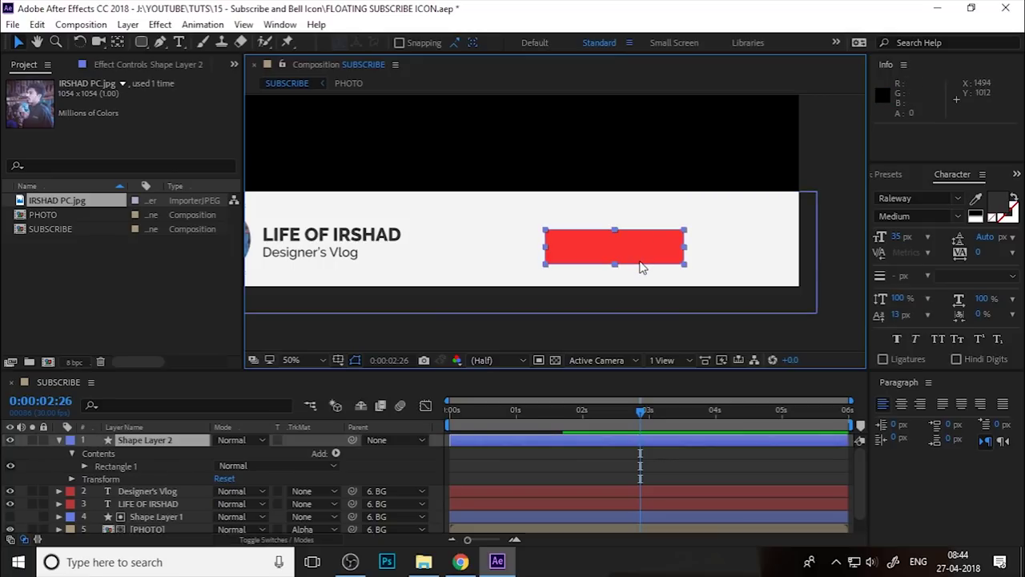
left_click_drag(642, 256, 620, 253)
key("Return")
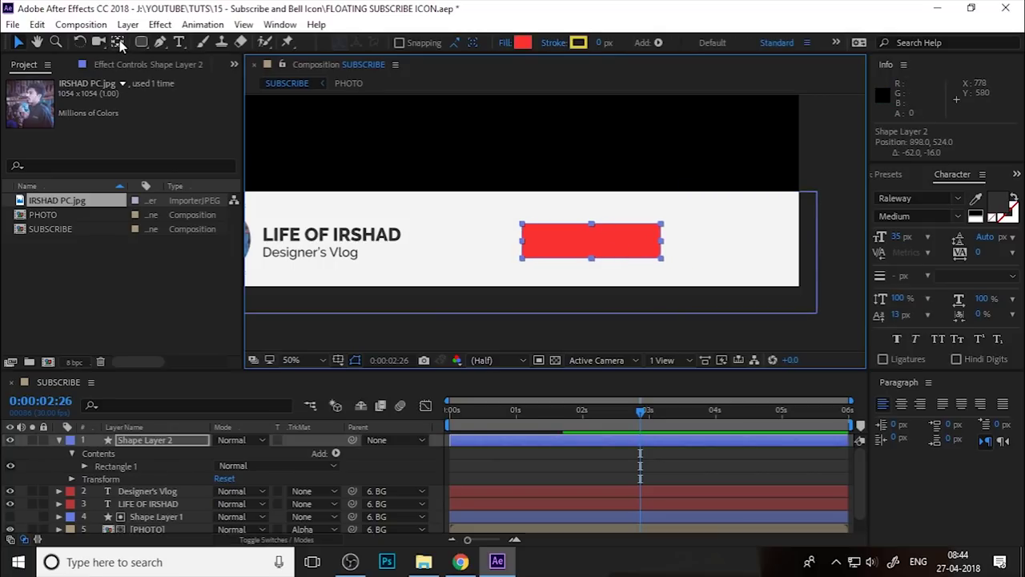
Move the red rectangle's anchor point to its center with snapping enabled, and reselect the shape.
left_click(346, 43)
scroll(597, 164, "down", 1)
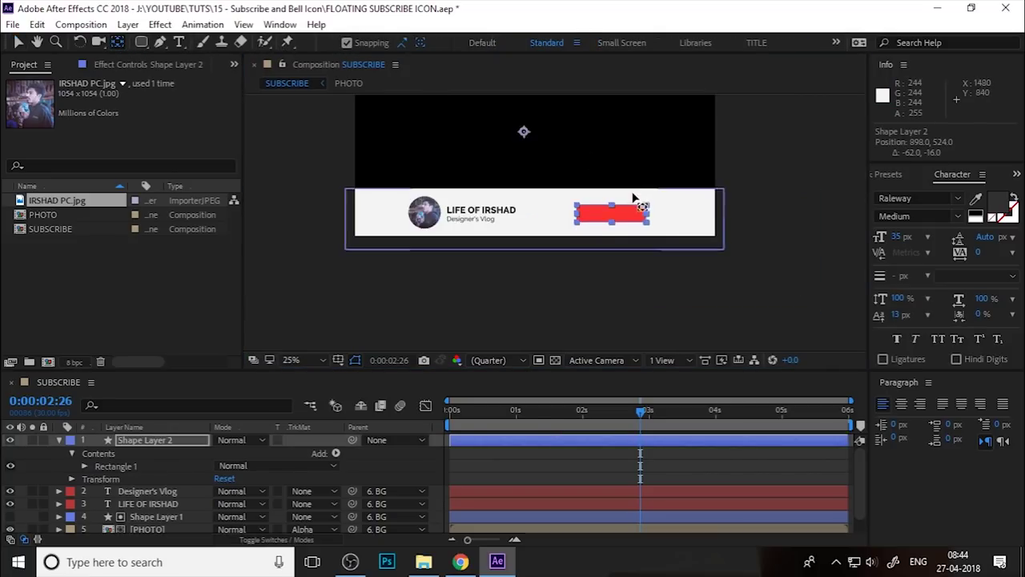
scroll(552, 148, "down", 1)
scroll(552, 148, "up", 1)
left_click_drag(537, 137, 613, 210)
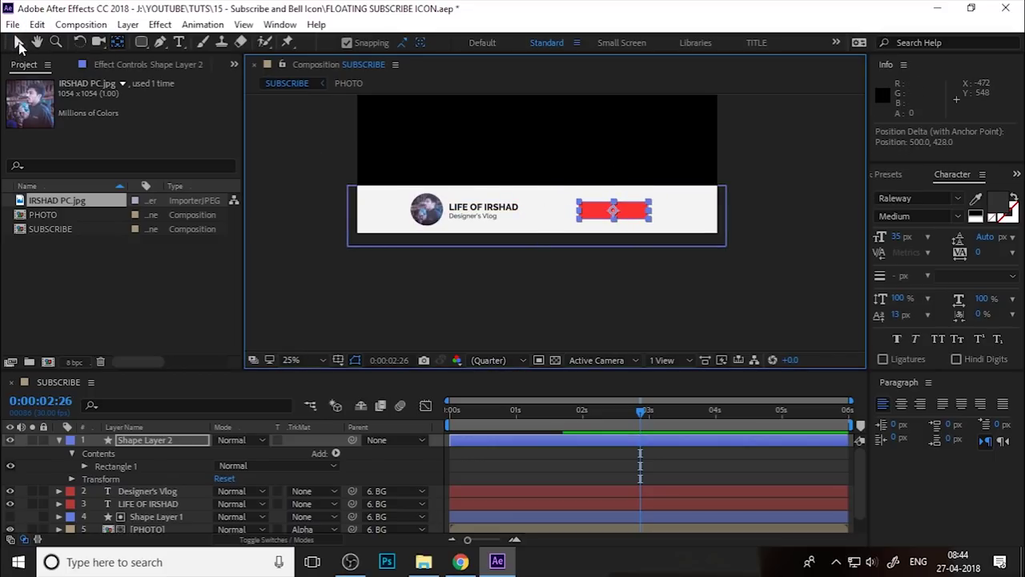
left_click(19, 44)
left_click(598, 284)
scroll(622, 232, "up", 1)
left_click_drag(622, 233, 617, 242)
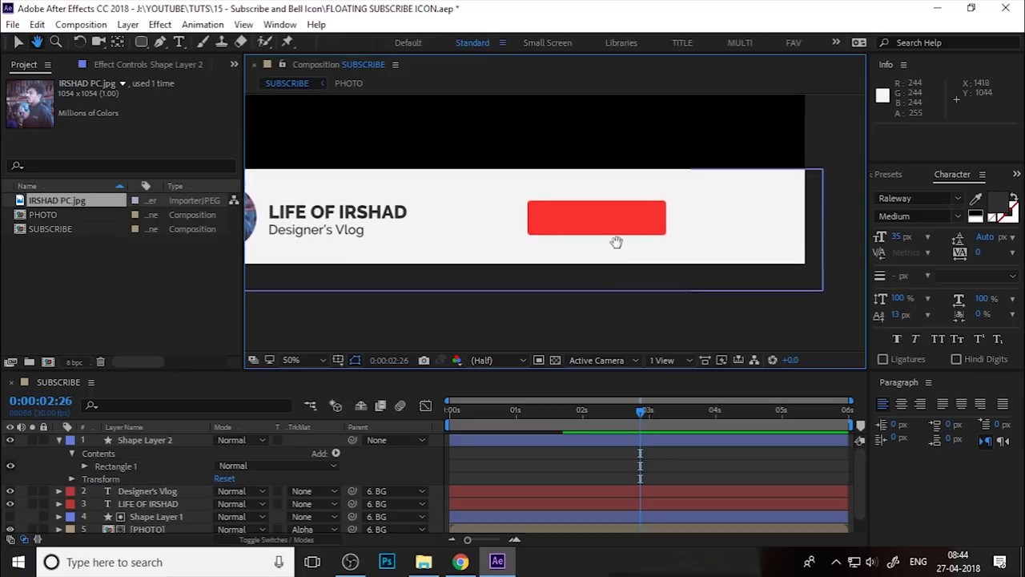
left_click(607, 231)
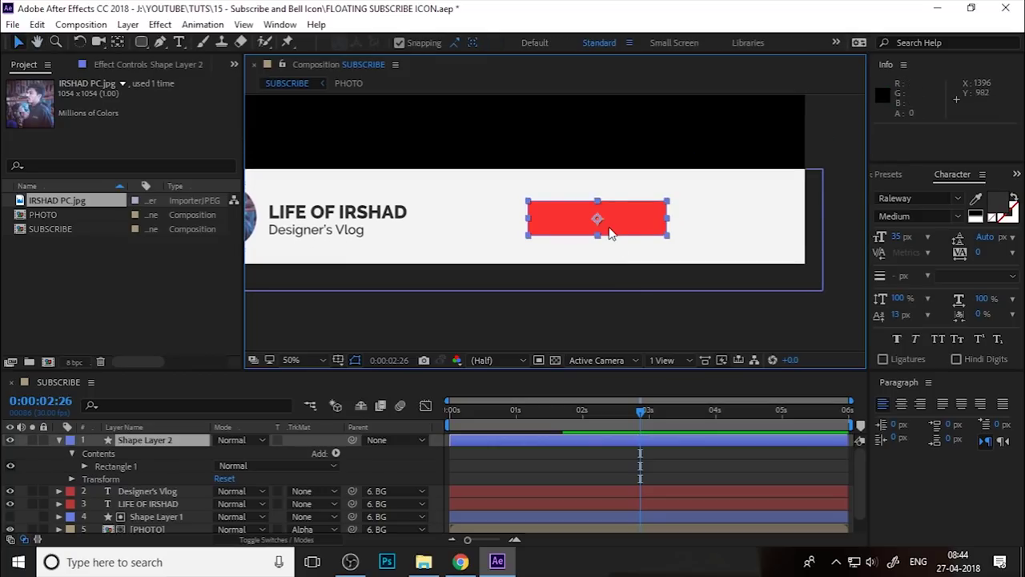
Open the size, position and roundness properties of the red rectangle's path in Shape Layer 2.
left_click(58, 439)
left_click(150, 513)
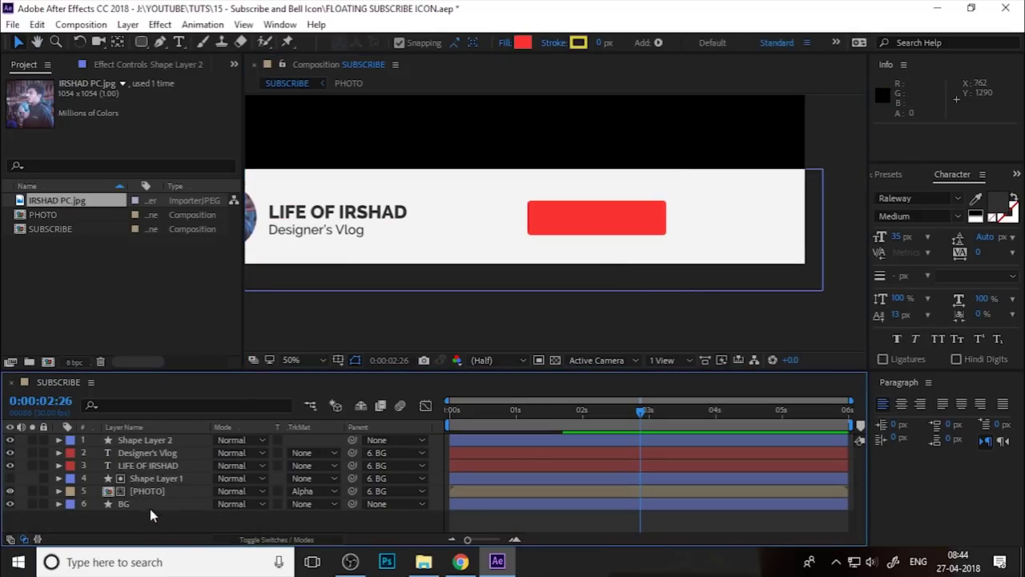
left_click(134, 442)
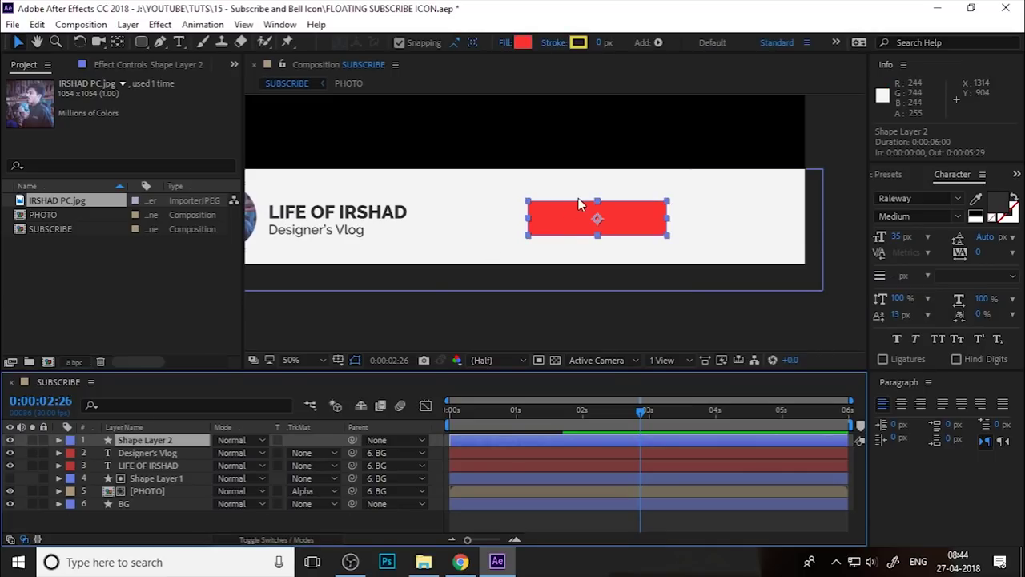
key("period")
key("period")
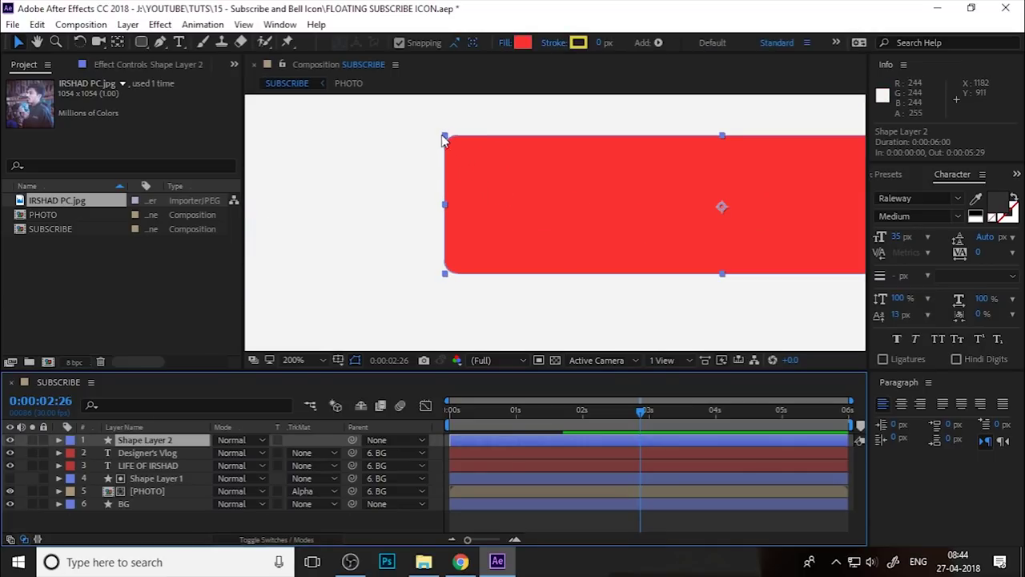
left_click(60, 441)
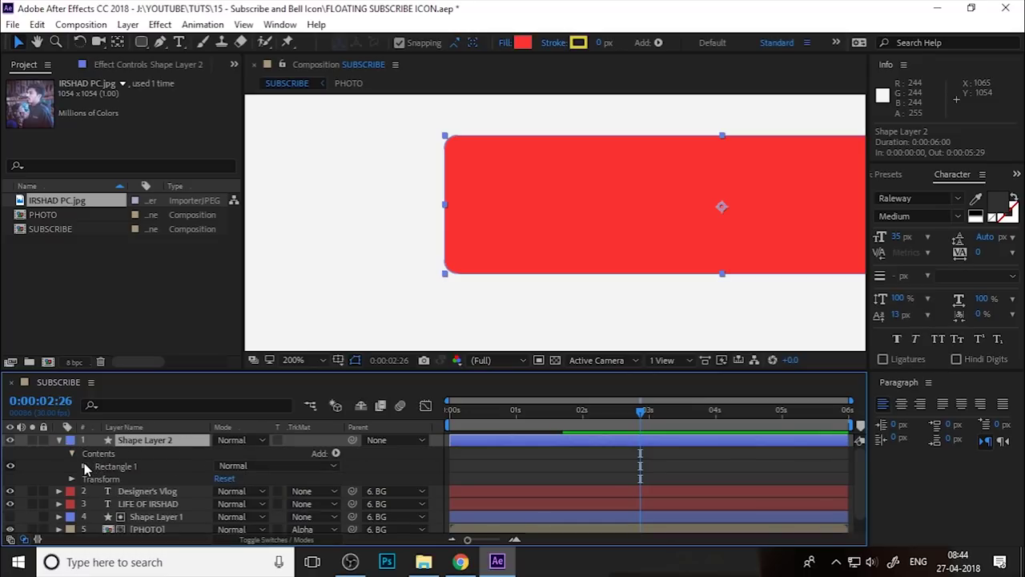
left_click(72, 453)
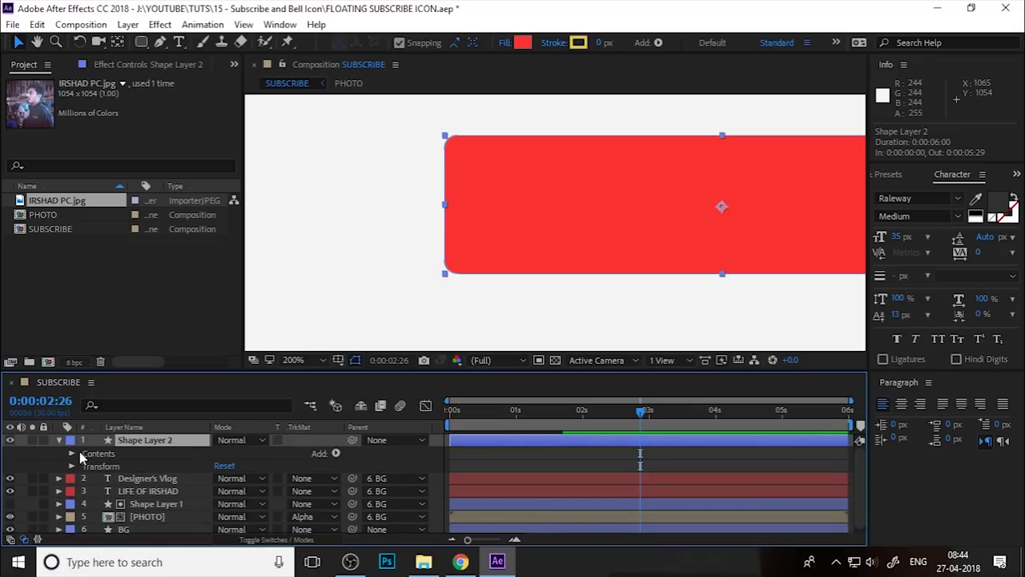
left_click(72, 453)
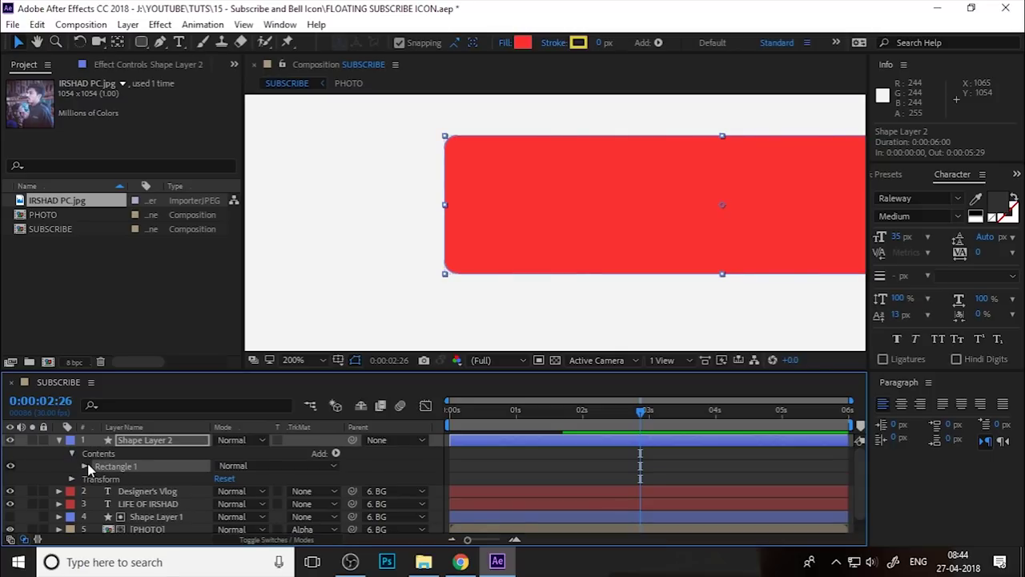
left_click(85, 466)
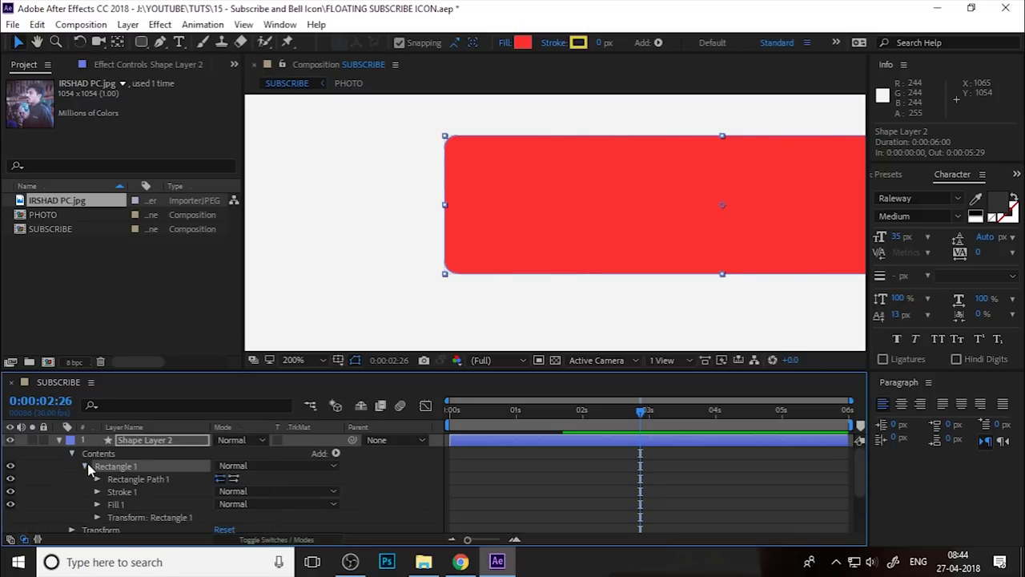
left_click(138, 478)
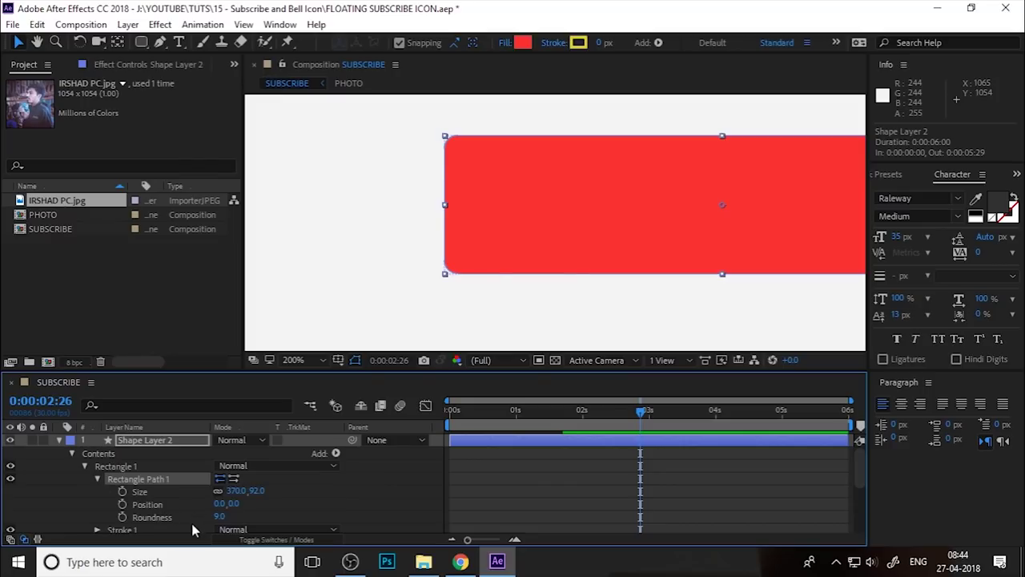
mouse_move(218, 516)
left_mouse_down()
mouse_move(265, 517)
mouse_move(218, 519)
left_mouse_up()
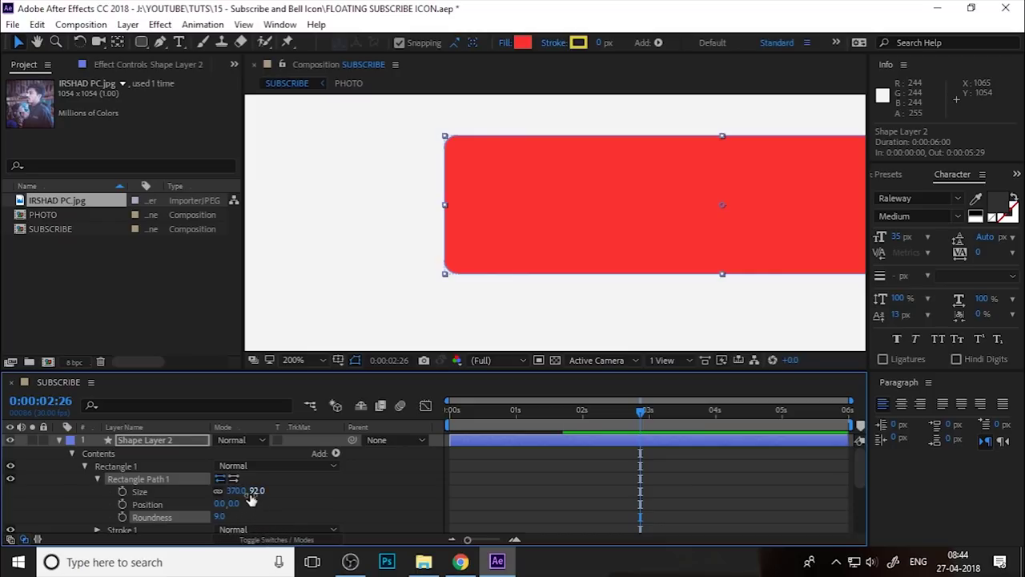
Try to enlarge the red rectangle with its size proportions linked, and undo the change.
key("h")
key("comma")
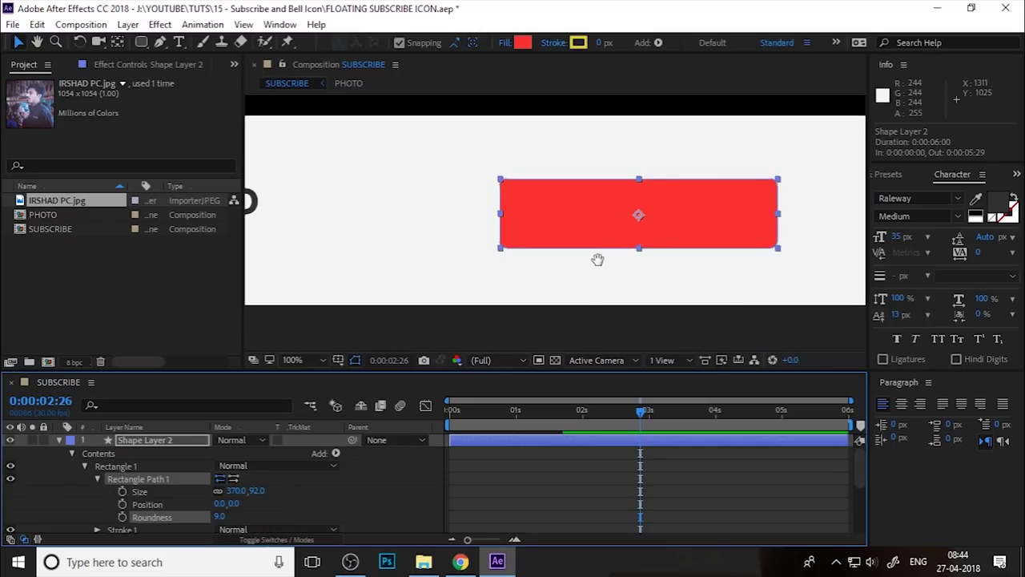
left_click_drag(597, 258, 498, 312)
key("v")
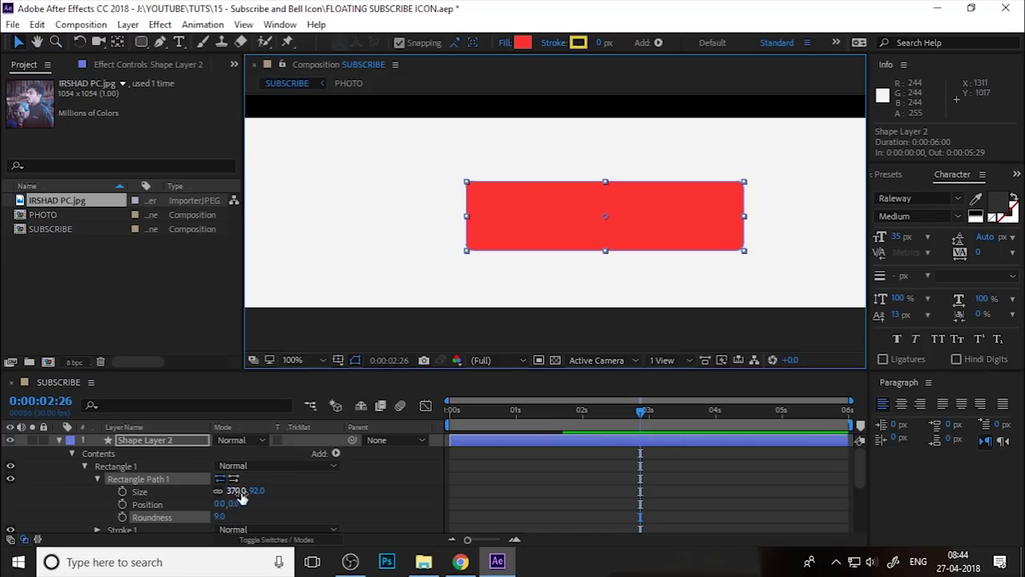
left_click_drag(240, 490, 361, 489)
key("ctrl+z")
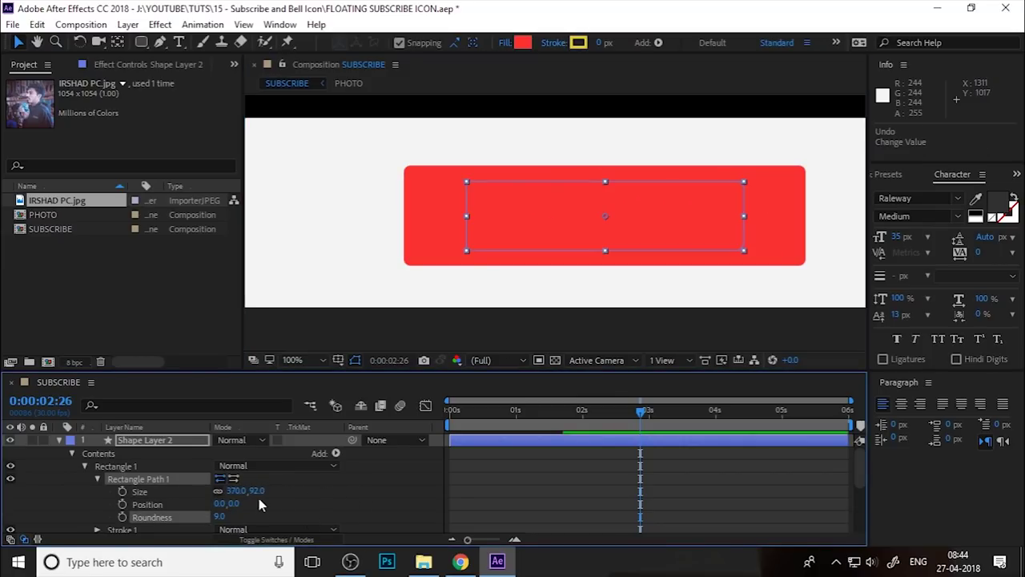
Unlink the red rectangle's size proportions and reduce its width to 305 px.
left_click(219, 491)
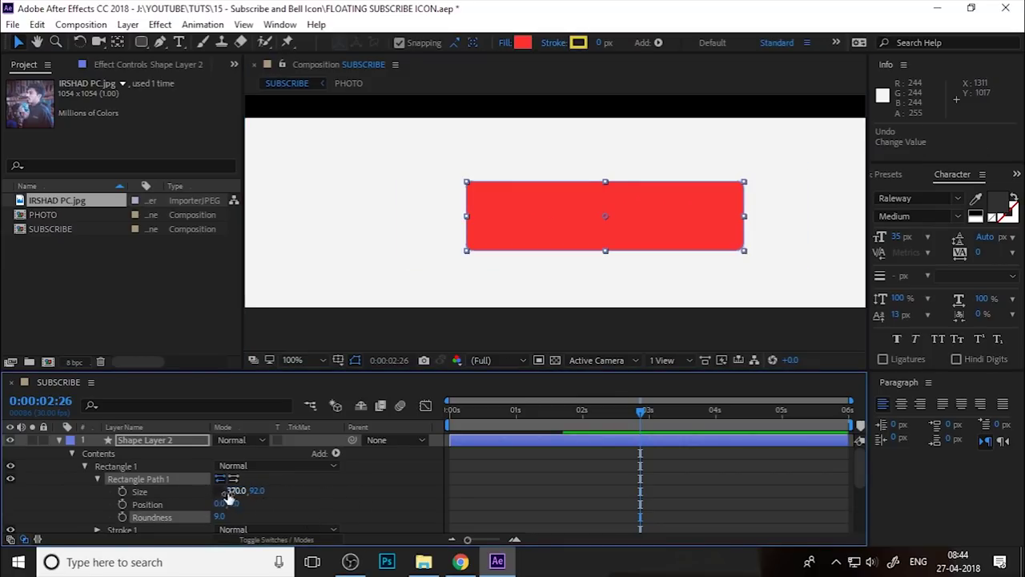
left_click_drag(232, 490, 199, 499)
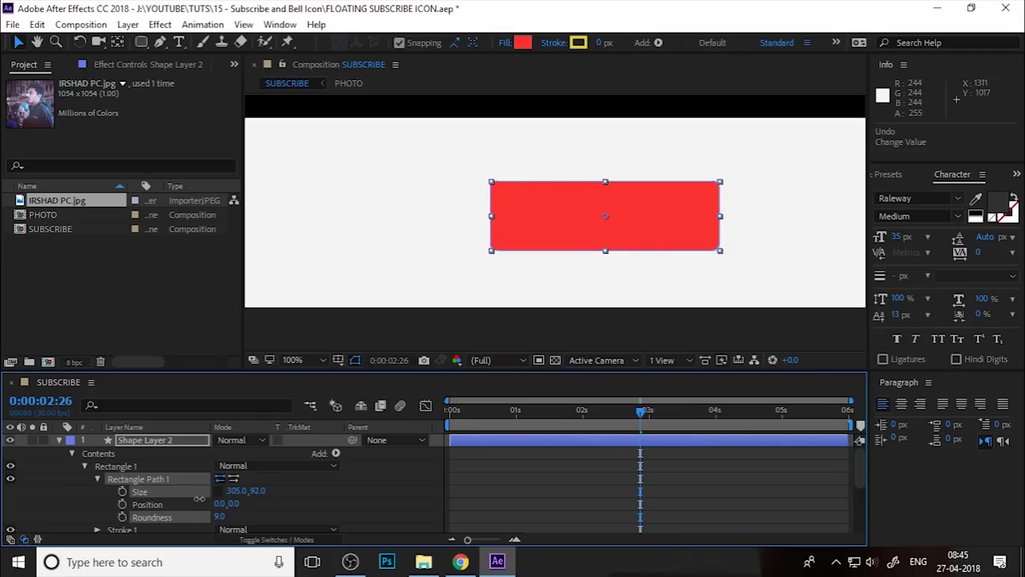
left_click_drag(264, 496, 320, 513)
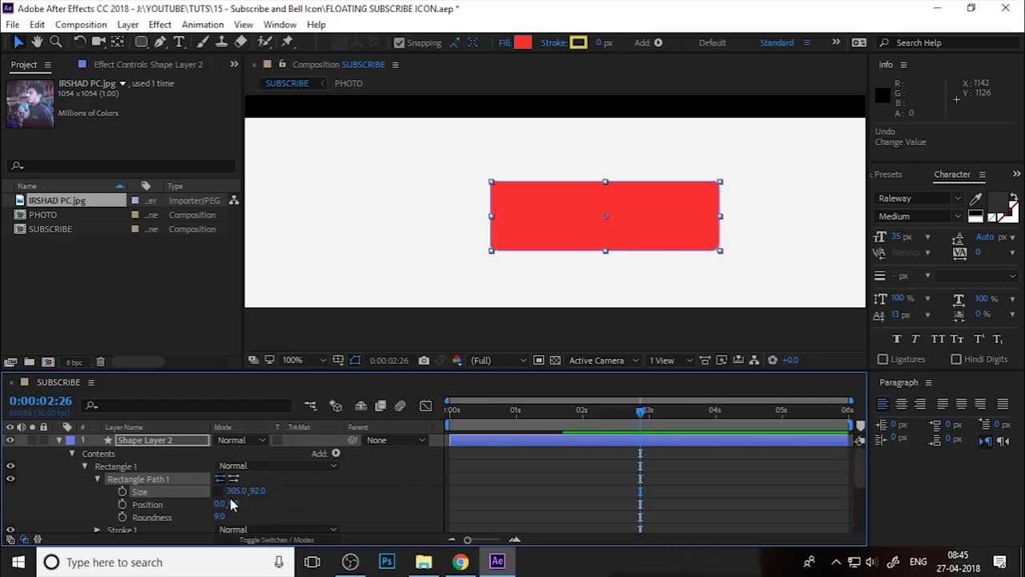
Check the resized button within the full banner around 0:00:02:09 and collapse Shape Layer 2's properties.
left_click(558, 411)
key("comma")
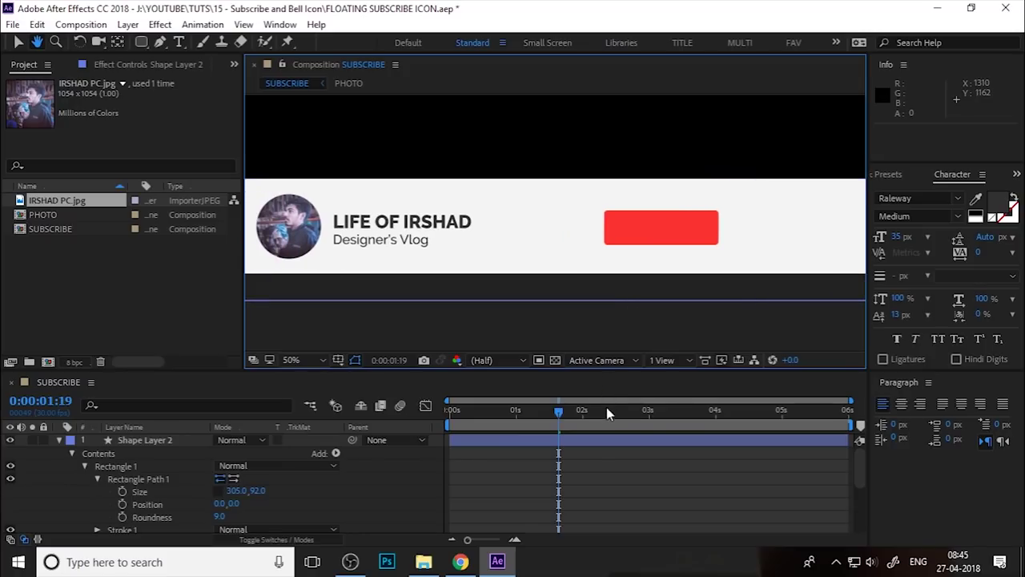
left_click_drag(510, 410, 603, 429)
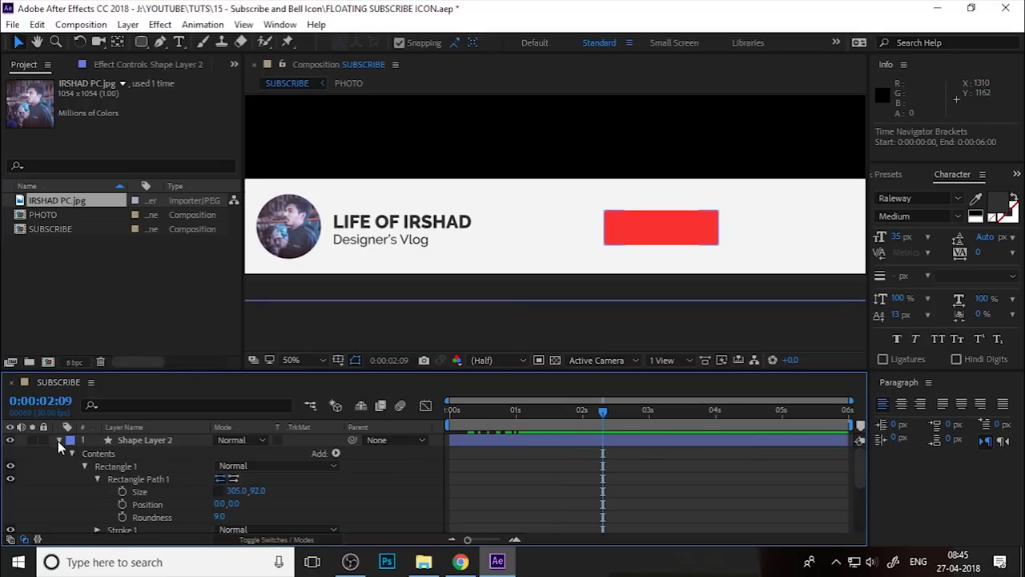
left_click(640, 492)
left_click(59, 440)
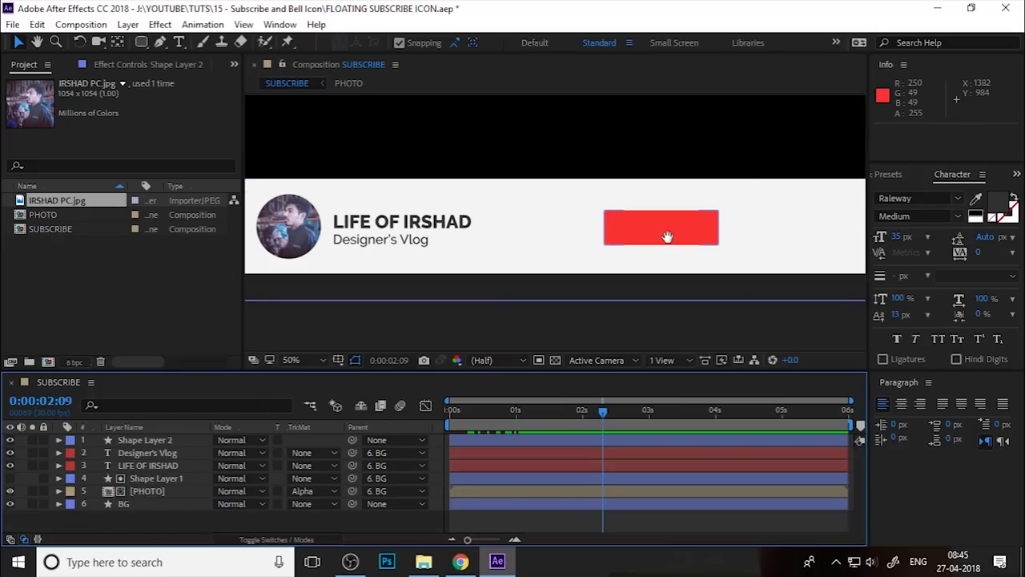
mouse_move(666, 233)
left_mouse_down()
mouse_move(605, 234)
mouse_move(670, 233)
left_mouse_up()
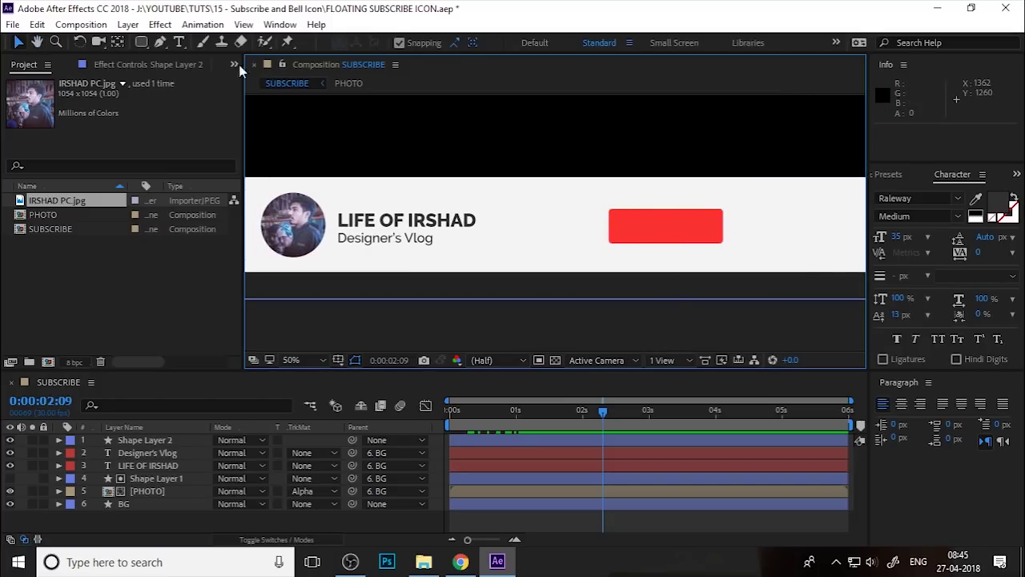
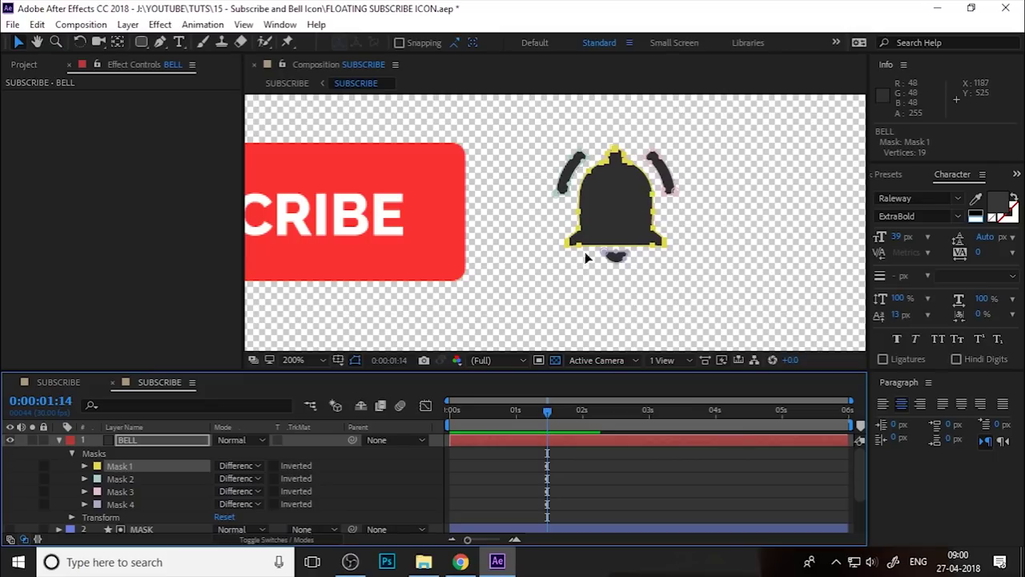
Examine which parts of the bell icon Mask 2 and Mask 3 cover, and check the BELL layer at 0:00:02:28.
left_click(141, 479)
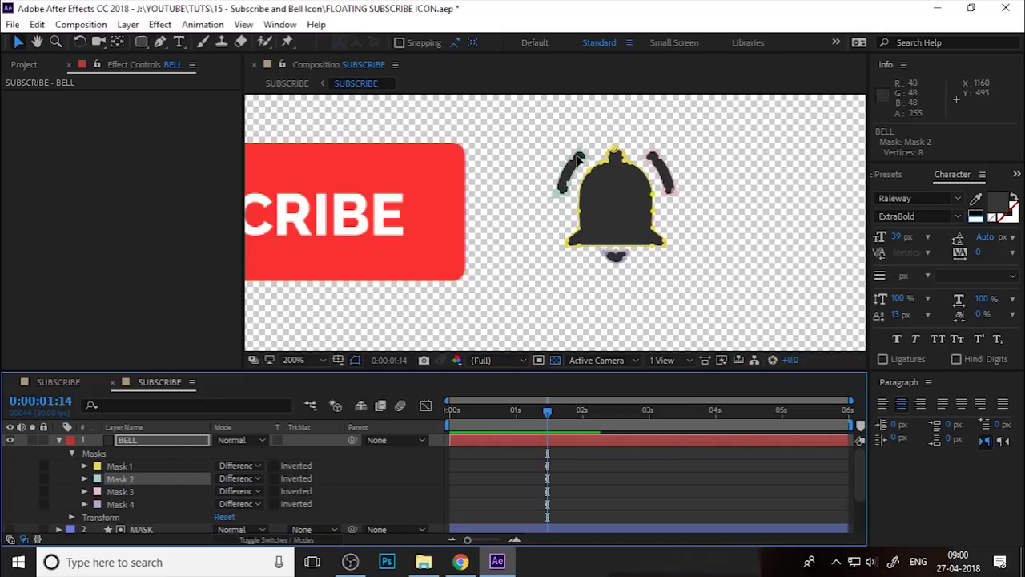
left_click(146, 489)
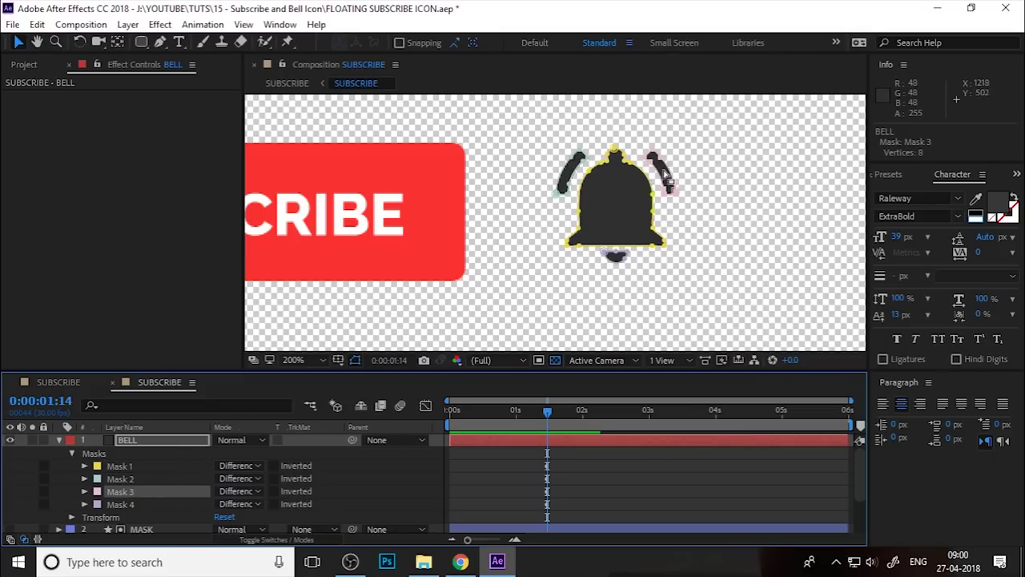
mouse_move(547, 411)
left_mouse_down()
mouse_move(453, 422)
mouse_move(550, 429)
left_mouse_up()
key("Page_Up")
key("ctrl+z")
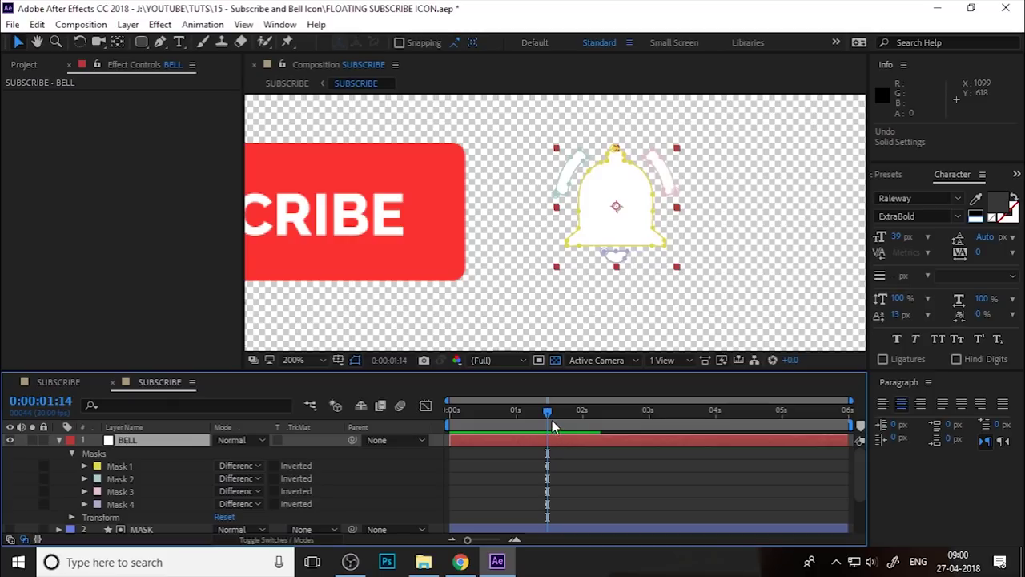
key("ctrl+shift+z")
left_click_drag(551, 426, 646, 446)
key("ctrl+v")
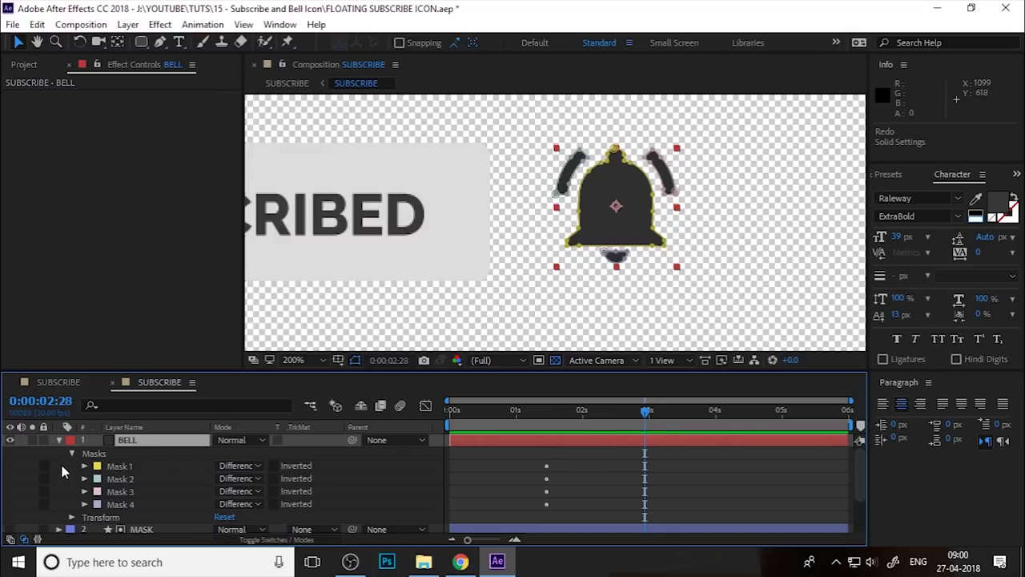
Add a Mask Path keyframe at 0:00:03:19 to Mask 2, the mask around the bell's left sound wave.
left_click(567, 197)
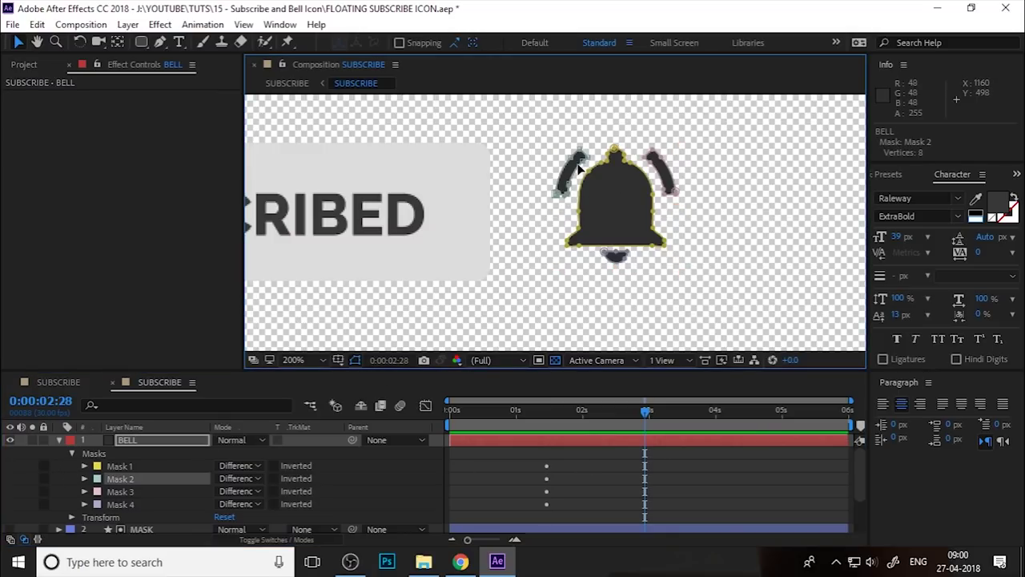
scroll(565, 200, "up", 2)
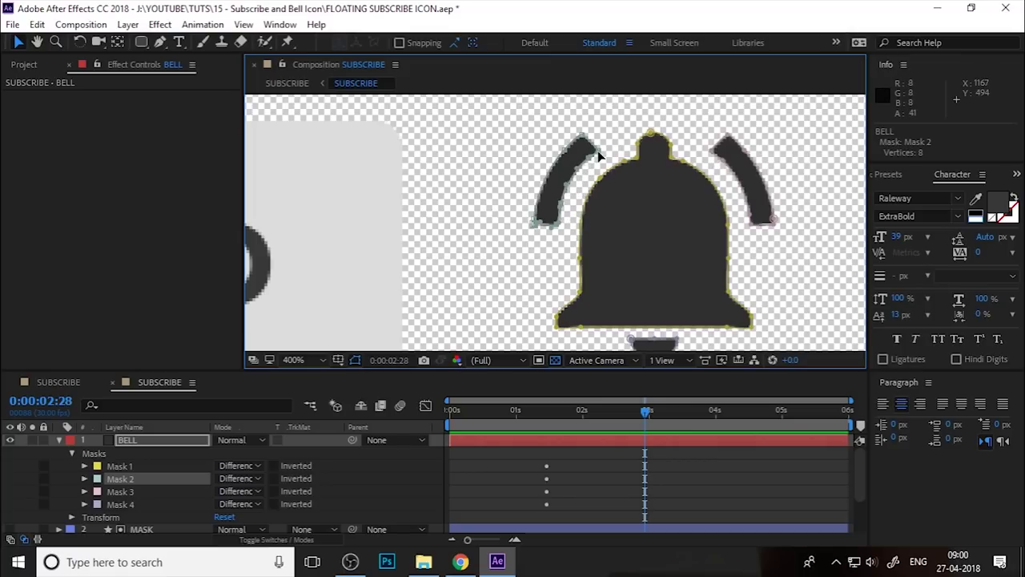
left_click_drag(646, 411, 691, 415)
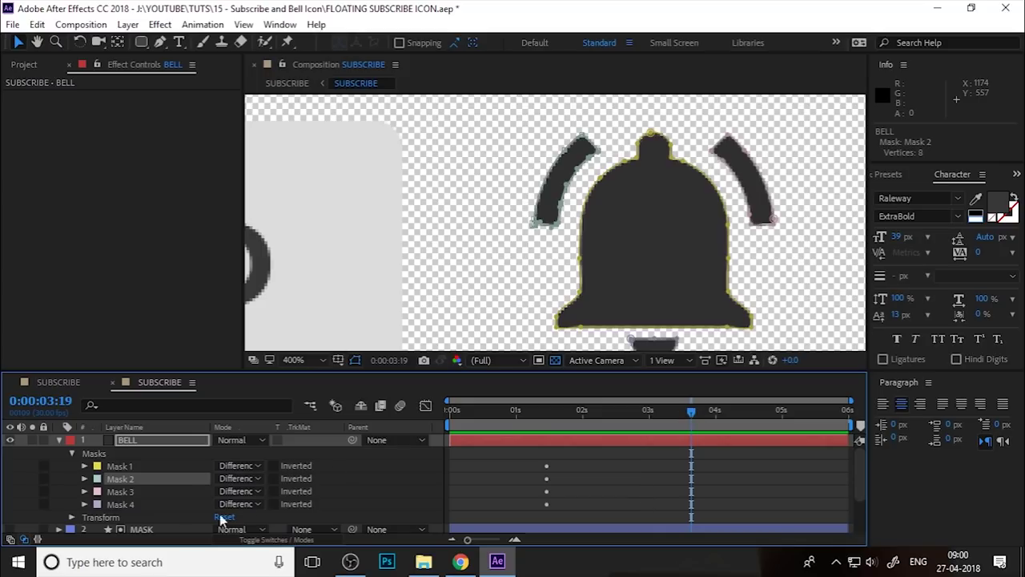
left_click(85, 479)
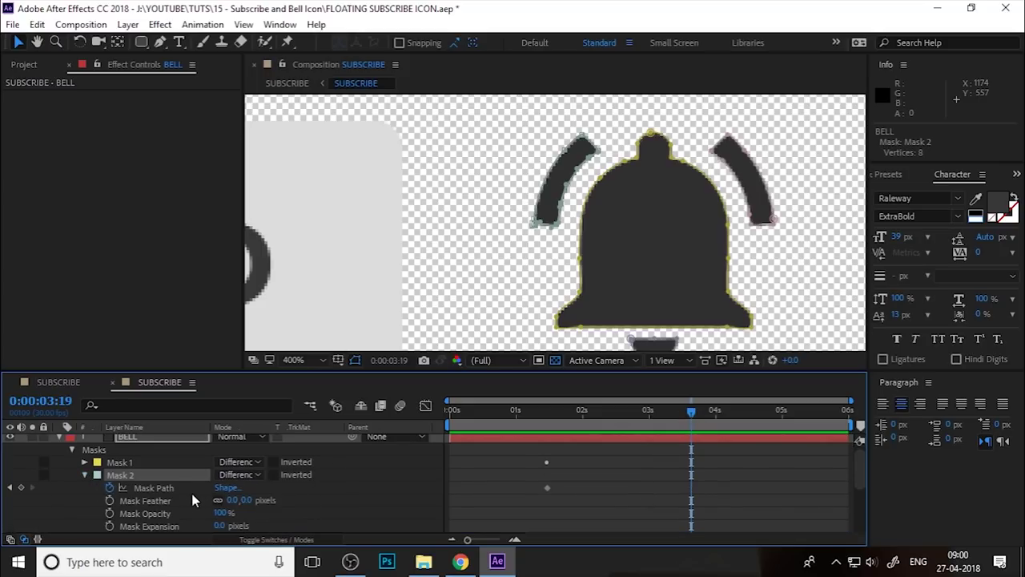
left_click(21, 488)
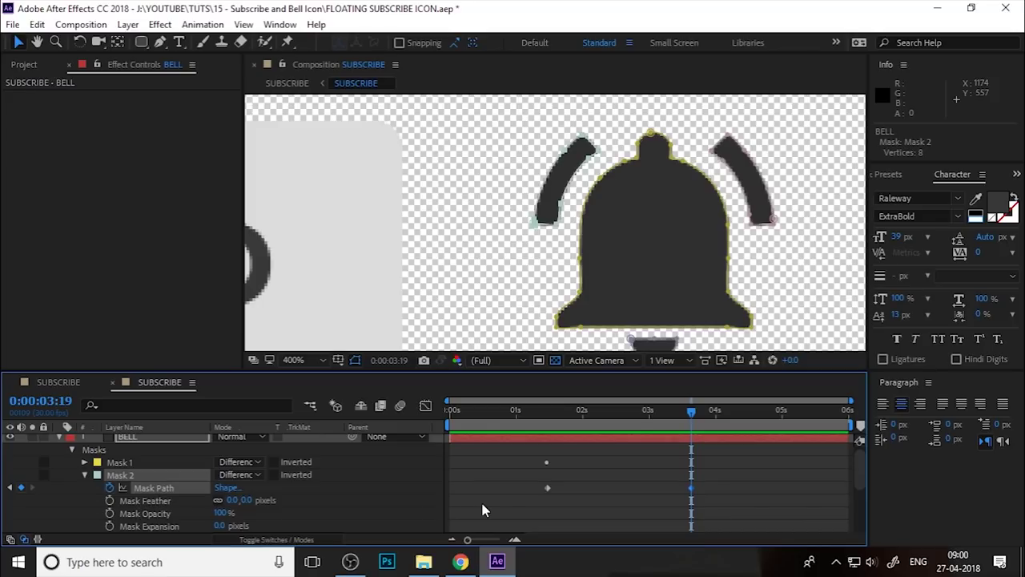
Reveal the BELL layer's keyframes and delete the Mask Path keyframes of all its masks.
left_click(122, 442)
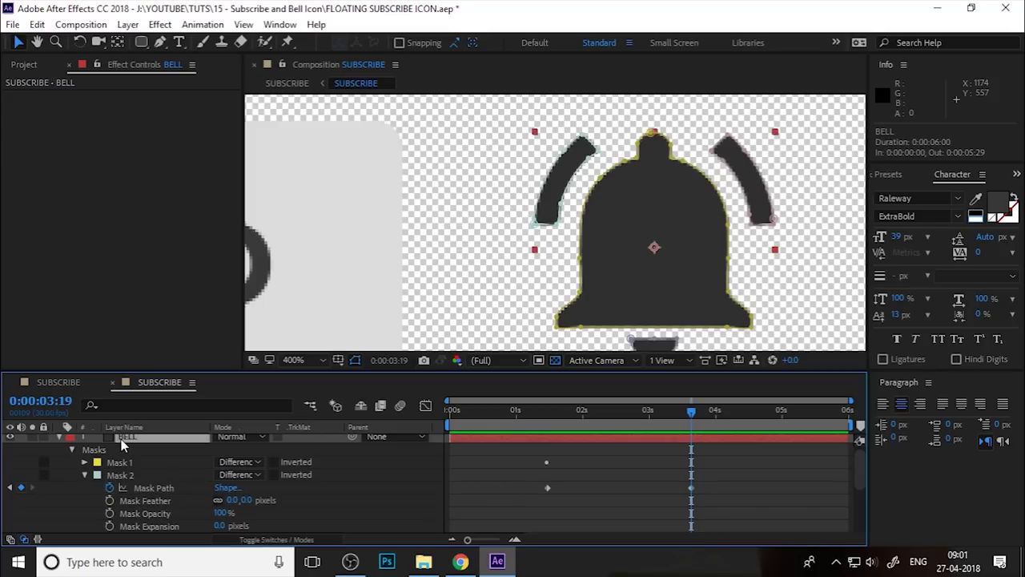
key("u")
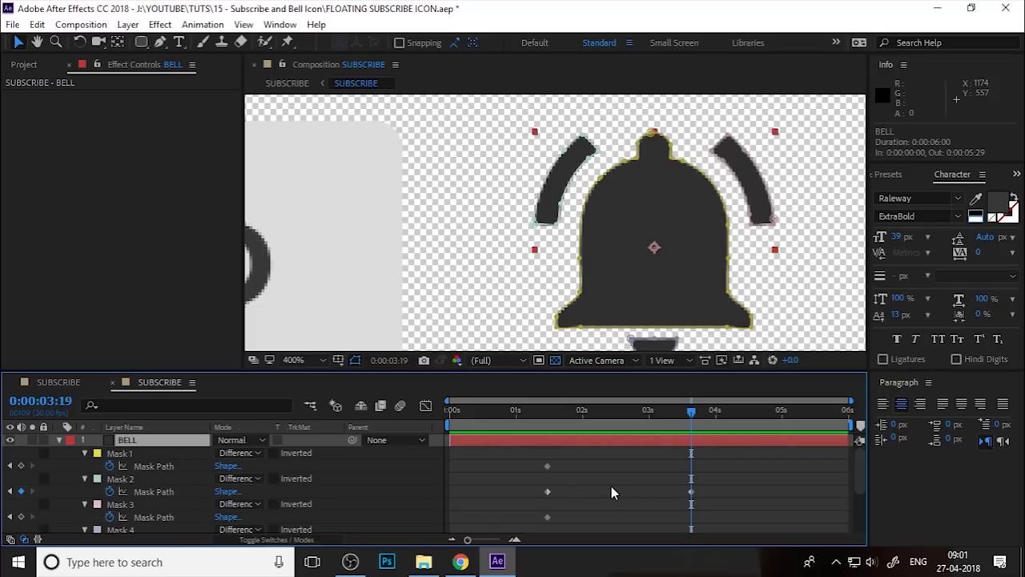
left_click_drag(606, 464, 514, 467)
scroll(614, 468, "up", 2)
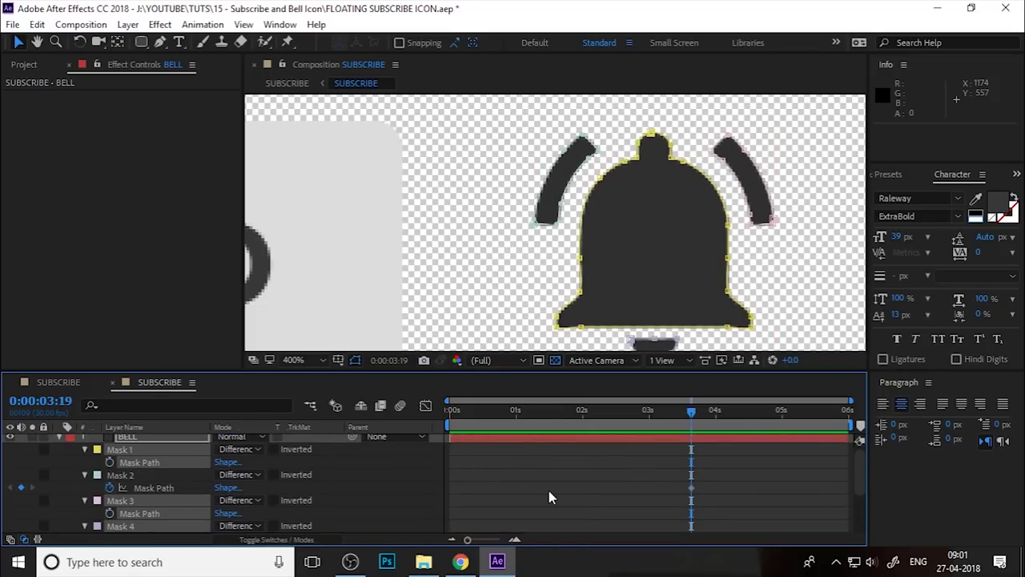
left_click_drag(652, 475, 720, 515)
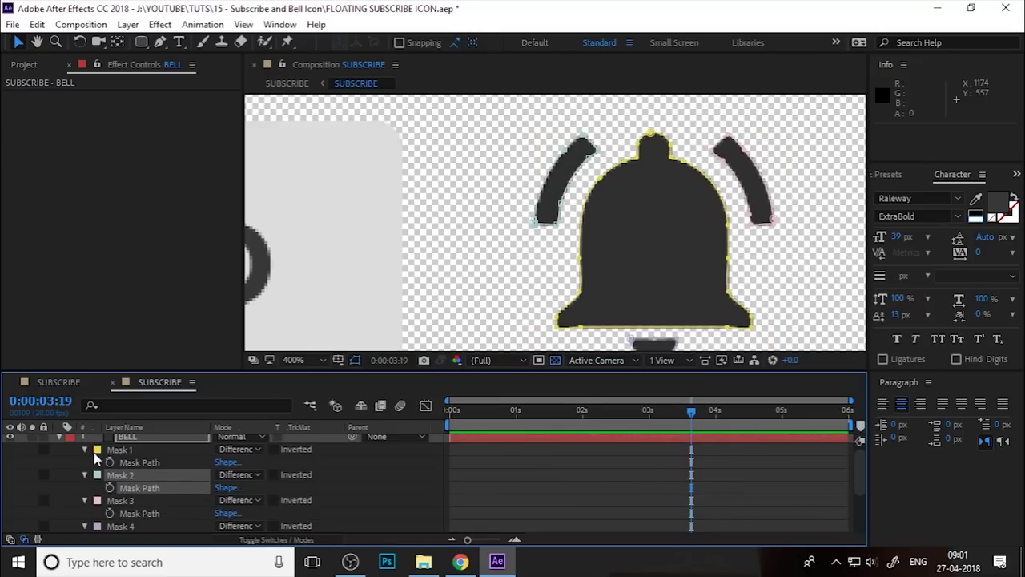
Show the BELL layer's list of masks with the properties of every individual mask collapsed.
left_click(59, 440)
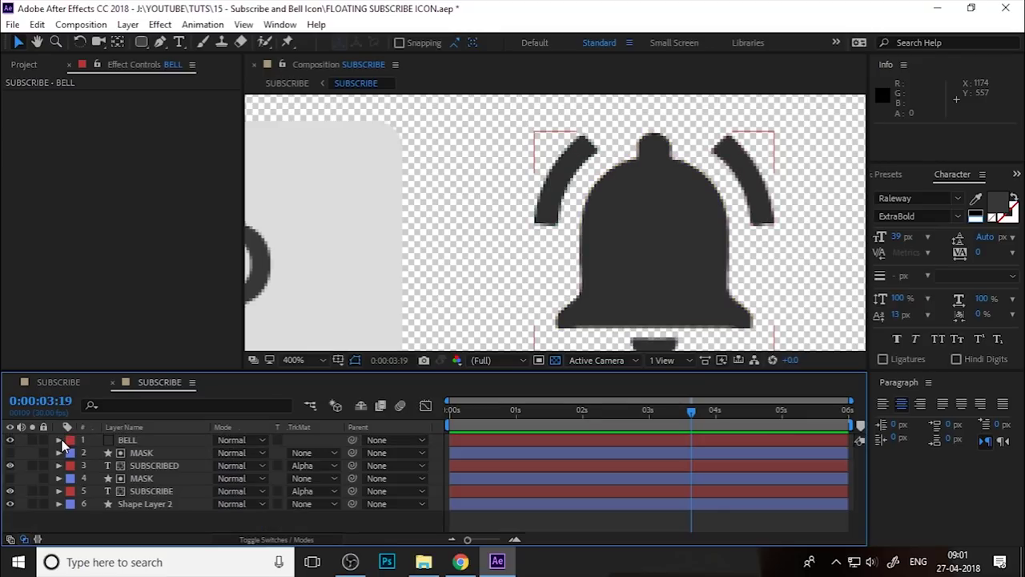
left_click(60, 440)
left_click(85, 466)
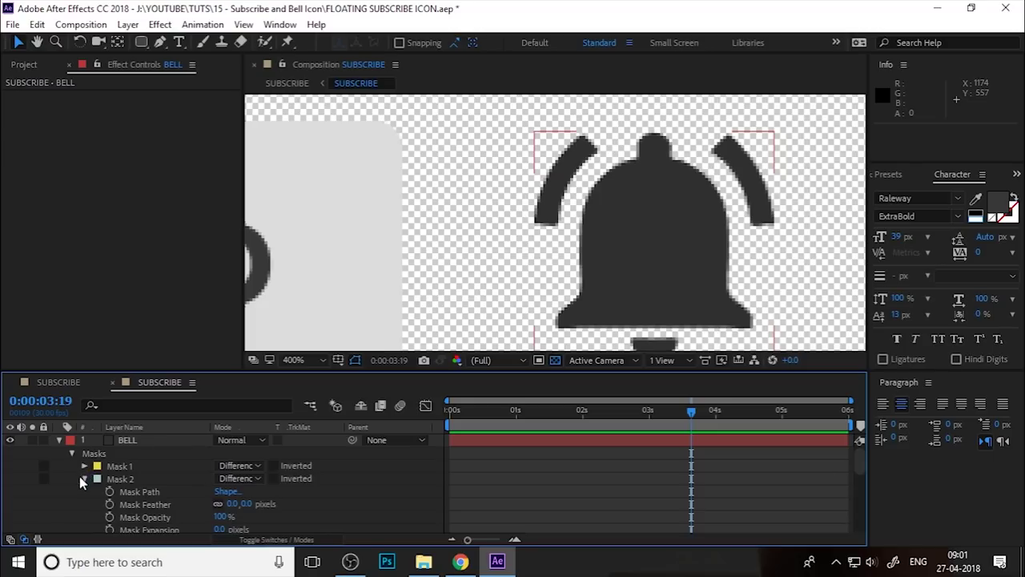
left_click(84, 478)
left_click(85, 491)
left_click(85, 505)
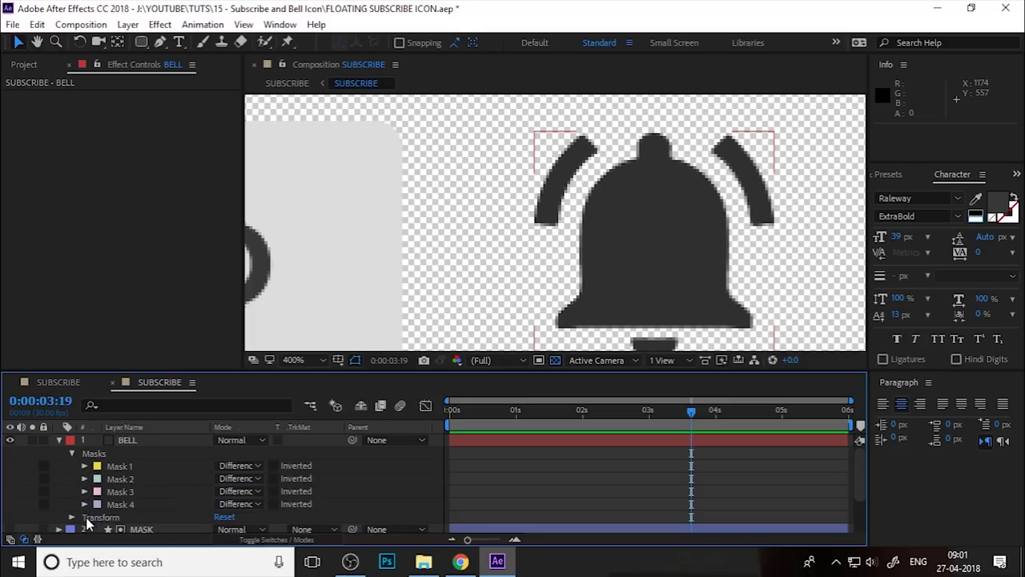
Add Mask Path keyframes at 0:00:03:19 to the BELL layer's Mask 2 and Mask 3.
left_click(152, 465)
left_click(136, 479)
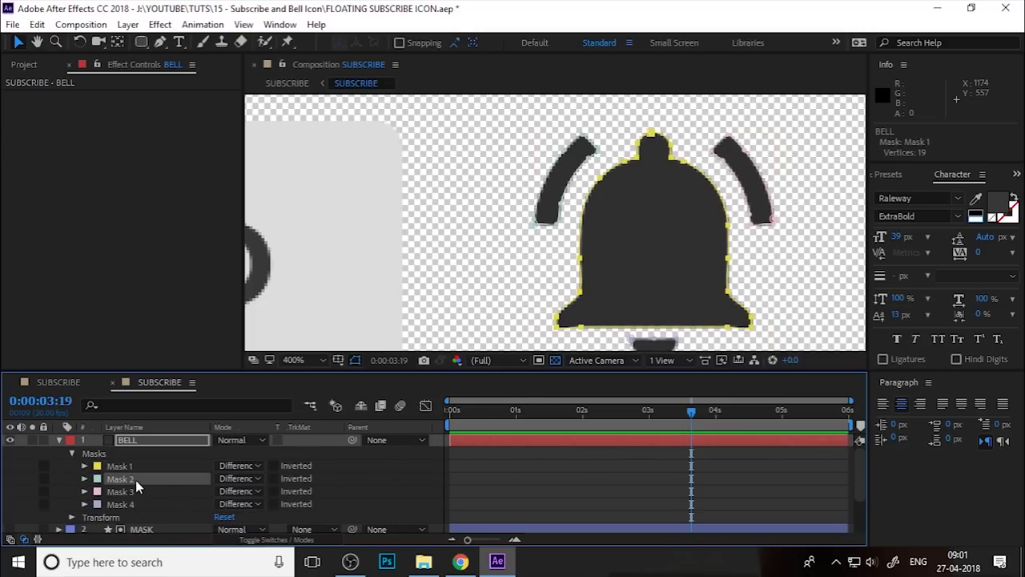
left_click(84, 479)
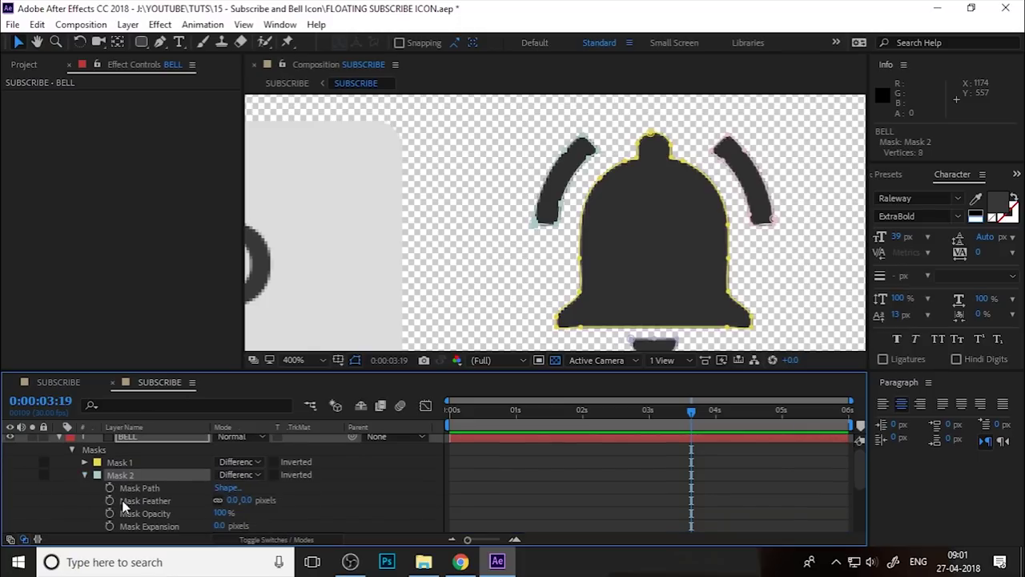
left_click(109, 488)
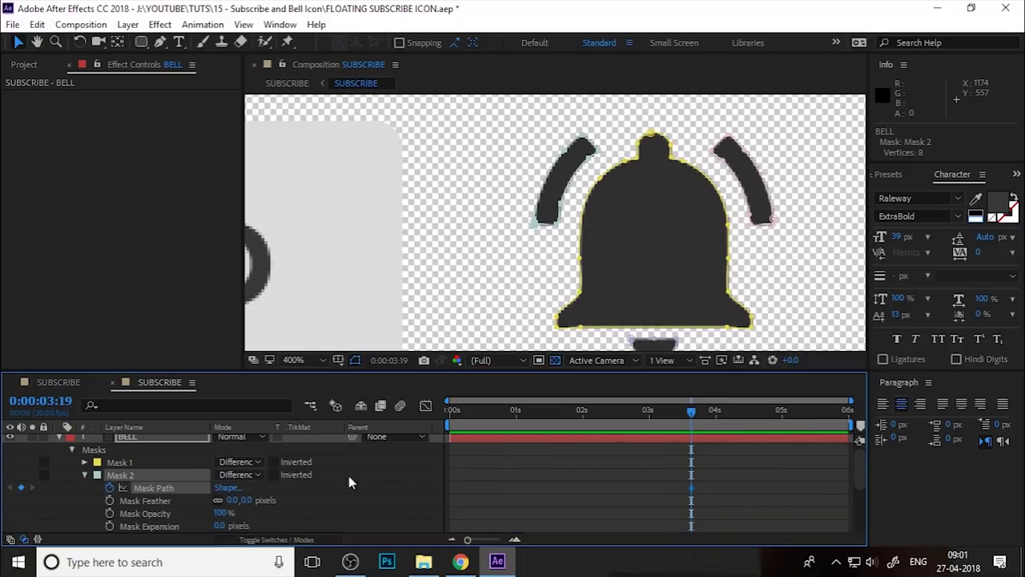
scroll(86, 516, "down", 2)
left_click(84, 501)
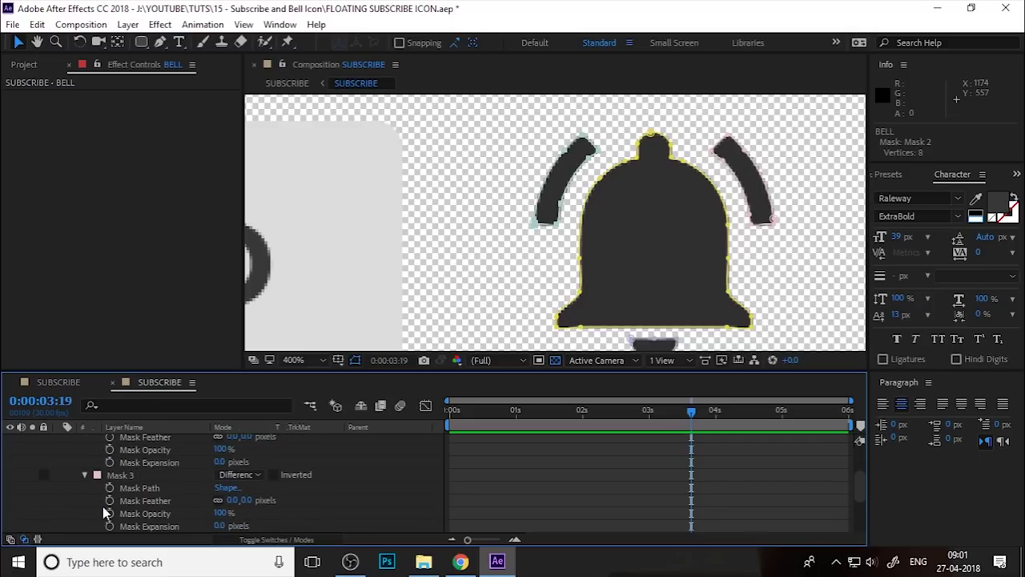
left_click(110, 487)
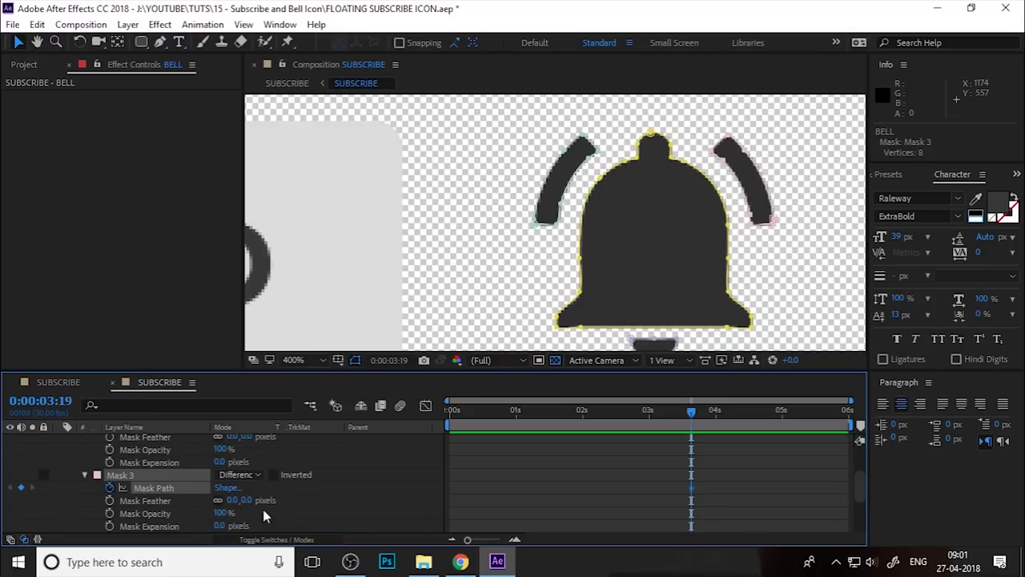
At 0:00:03:05, move all of Mask 3, the bell's right sound wave, inside the bell body so its path is keyframed there.
left_click_drag(691, 411, 660, 417)
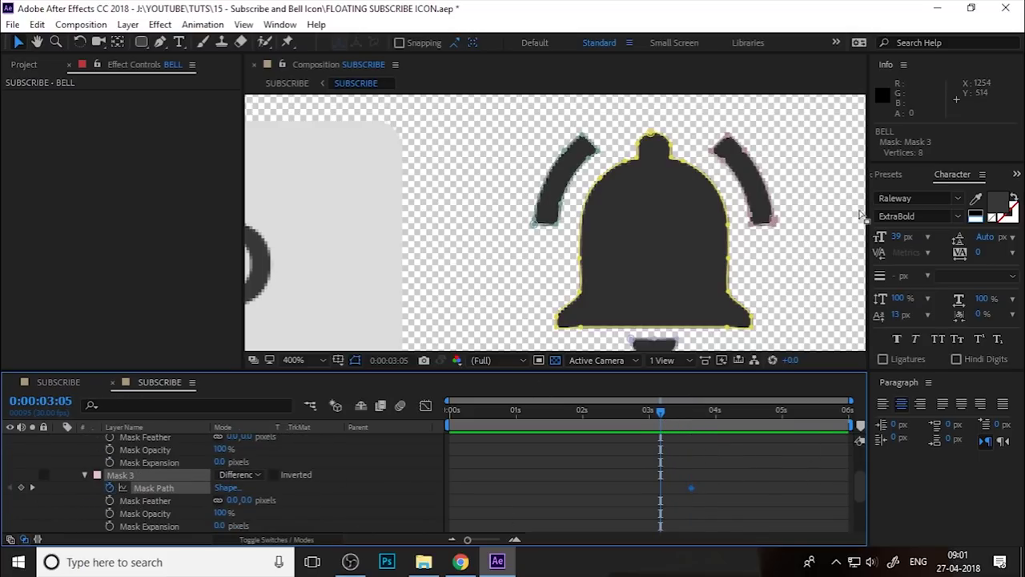
left_click(776, 224)
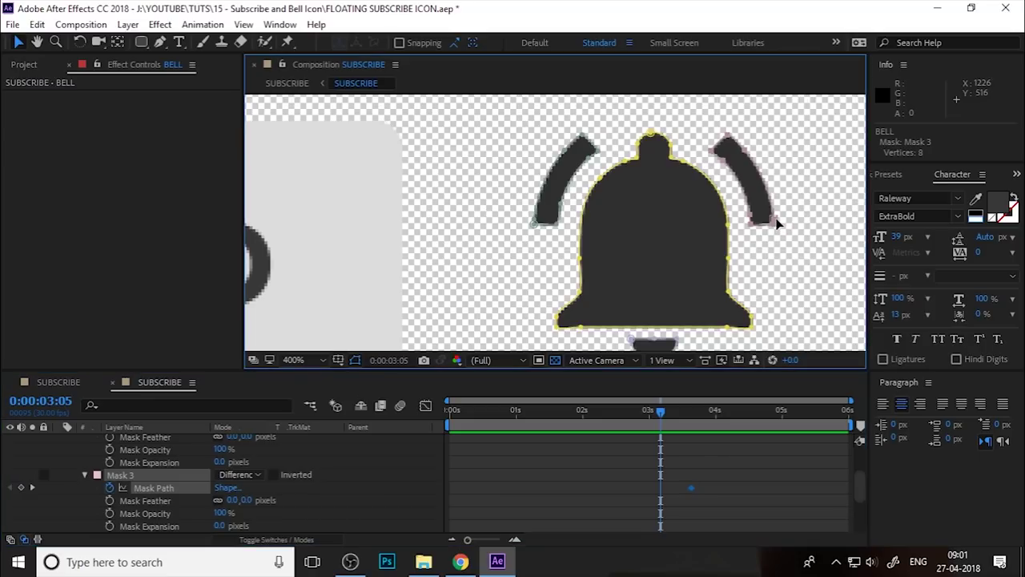
double_click(739, 167)
left_click(745, 152)
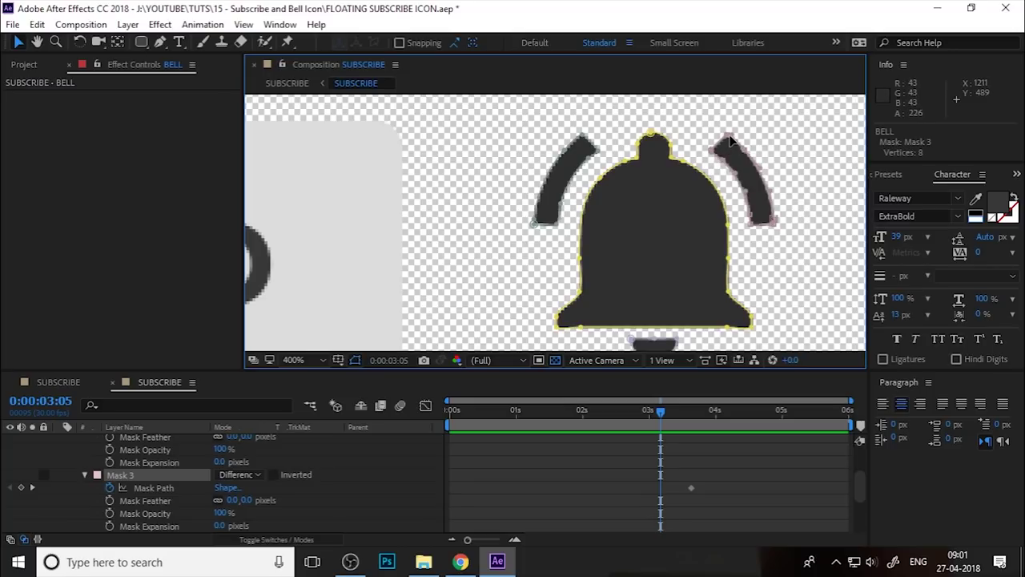
scroll(731, 142, "up", 2)
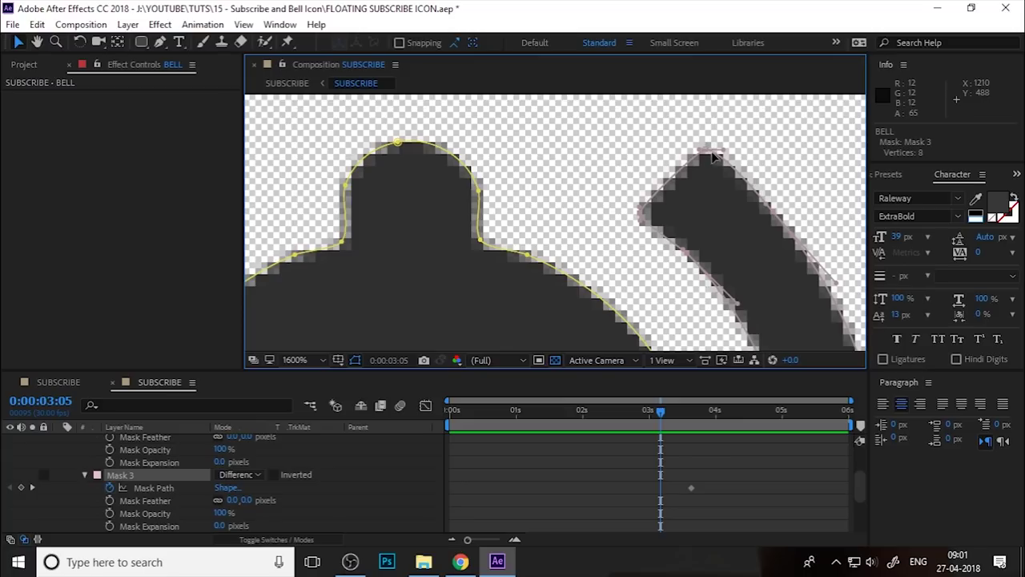
left_click_drag(800, 297, 686, 110)
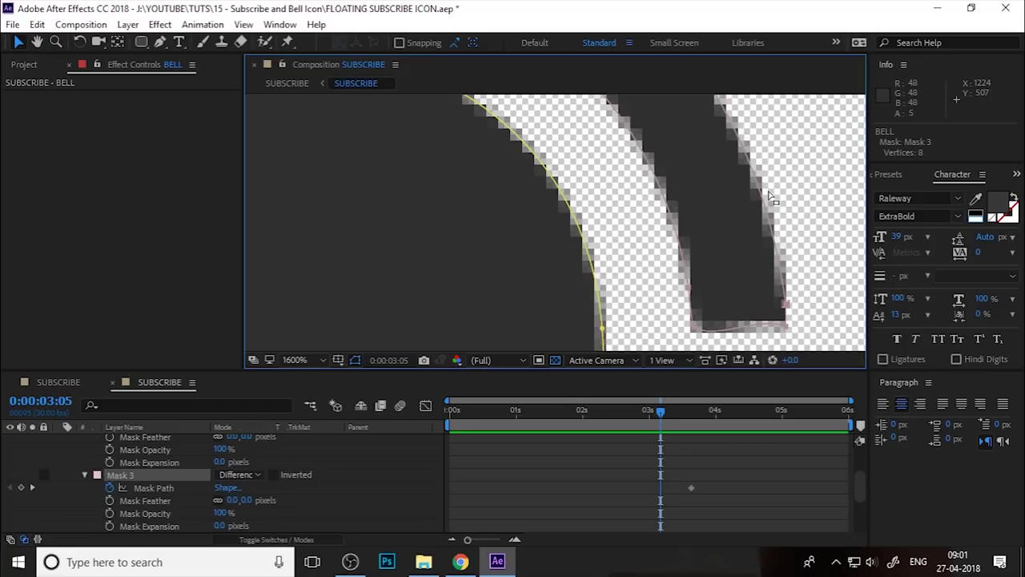
scroll(770, 201, "down", 1)
scroll(770, 202, "down", 1)
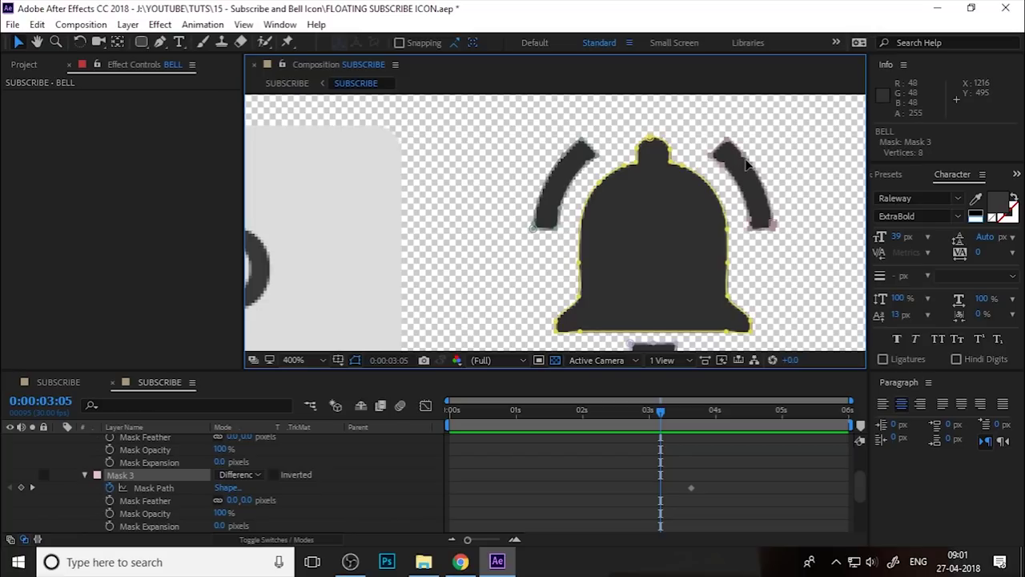
left_click_drag(745, 163, 693, 199)
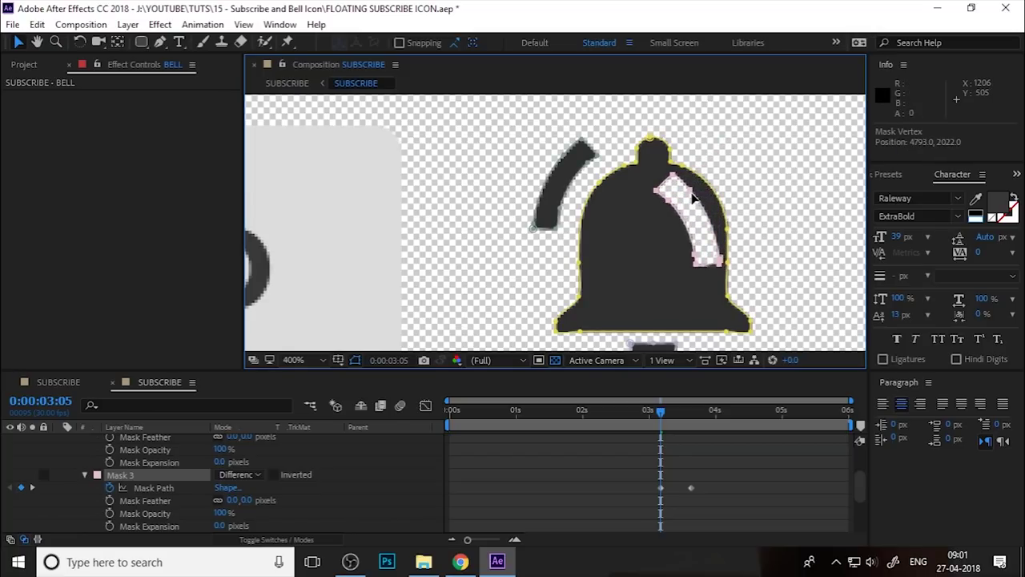
Set Mask 3's mode to Add and collapse its properties.
left_click(249, 475)
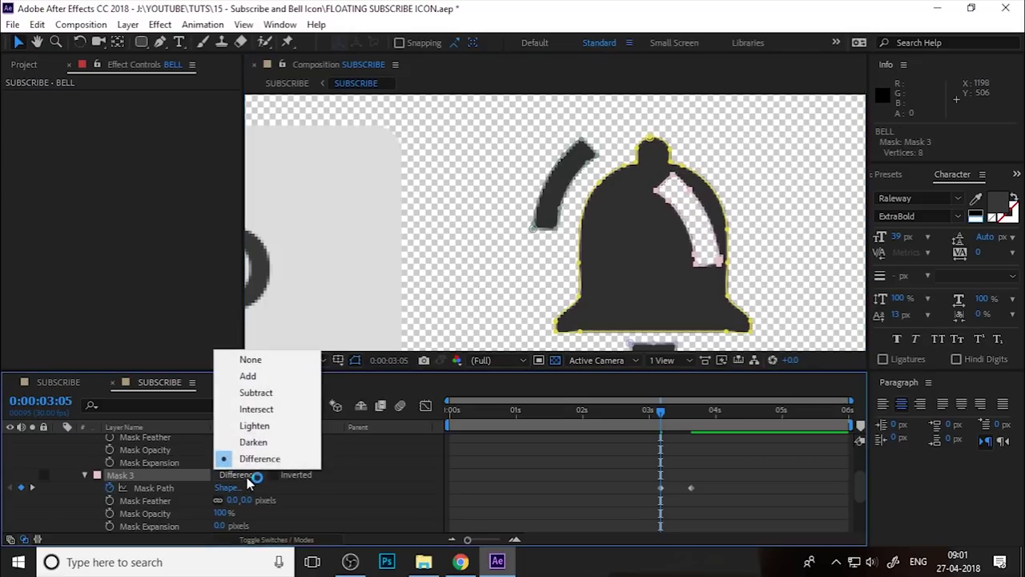
left_click(280, 379)
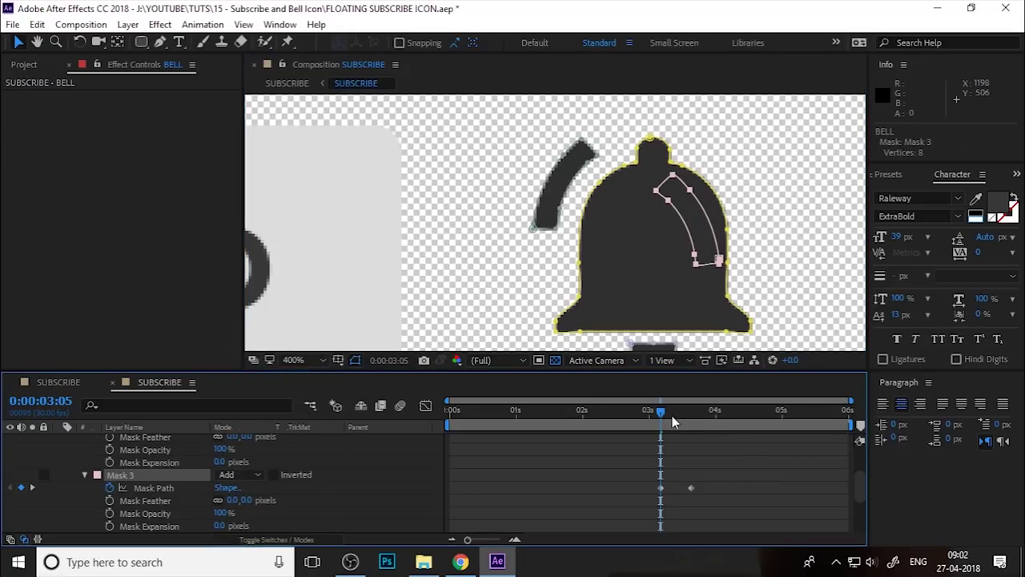
mouse_move(661, 418)
left_mouse_down()
mouse_move(695, 419)
mouse_move(662, 429)
left_mouse_up()
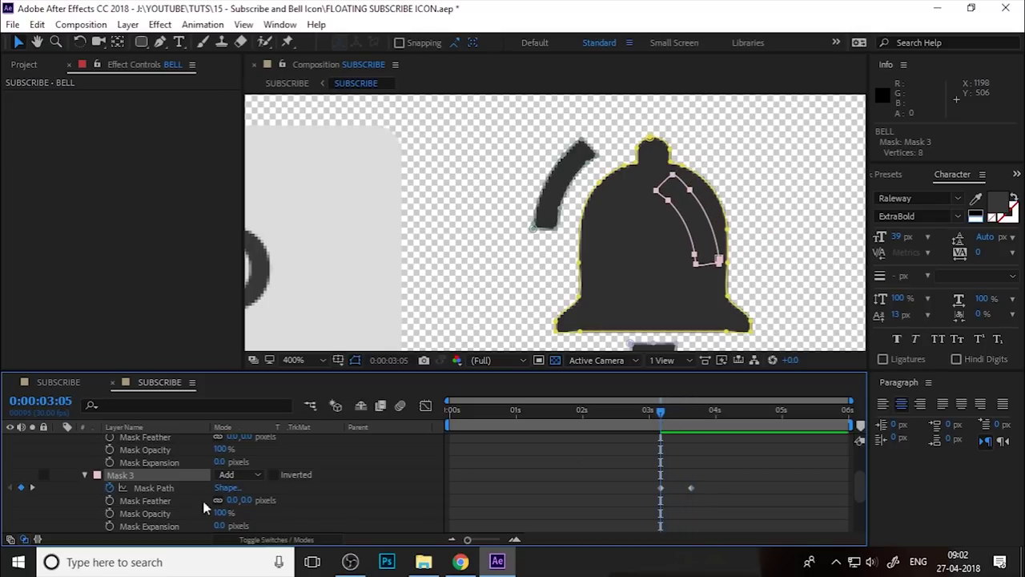
left_click(85, 475)
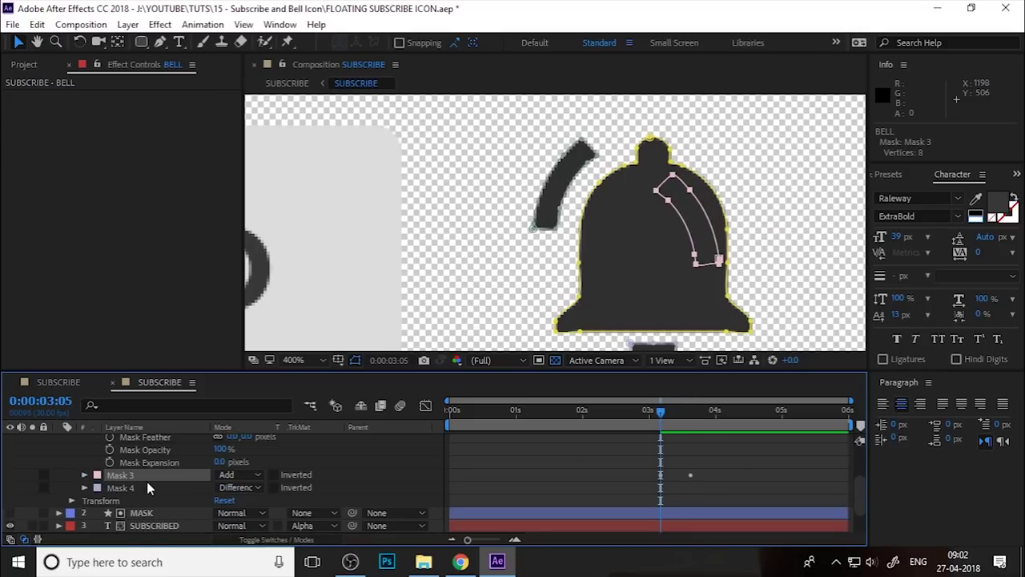
At 0:00:03:05, move all of Mask 2, the bell's left sound wave, inside the bell body so its path is keyframed there.
left_click(146, 482)
left_click(159, 462)
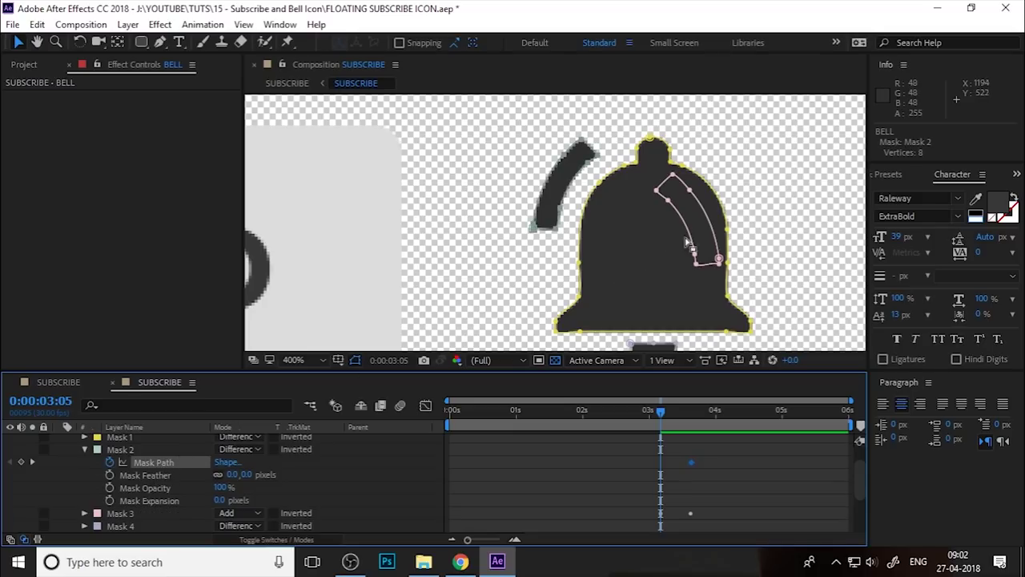
left_click(558, 230)
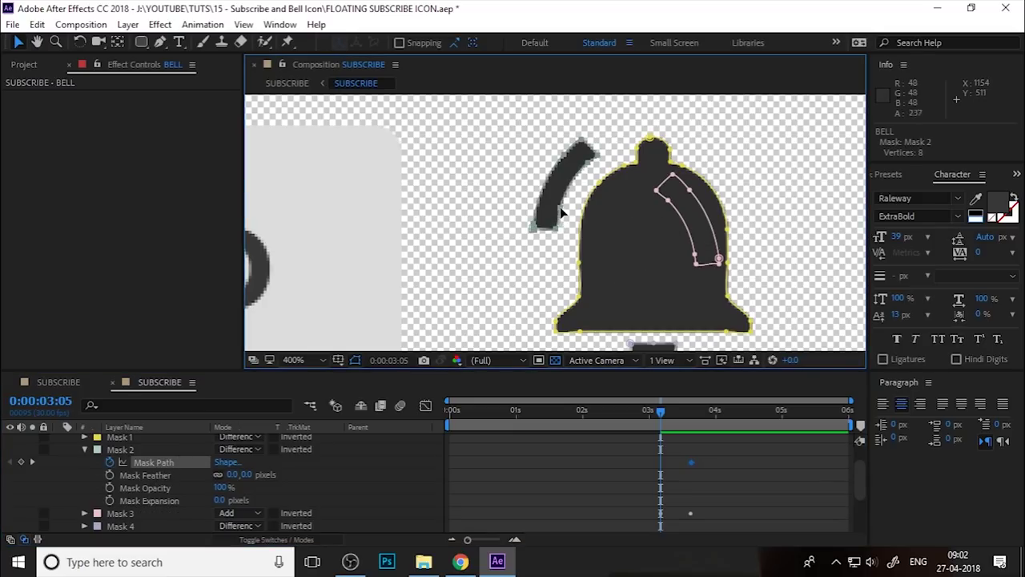
left_click(565, 160)
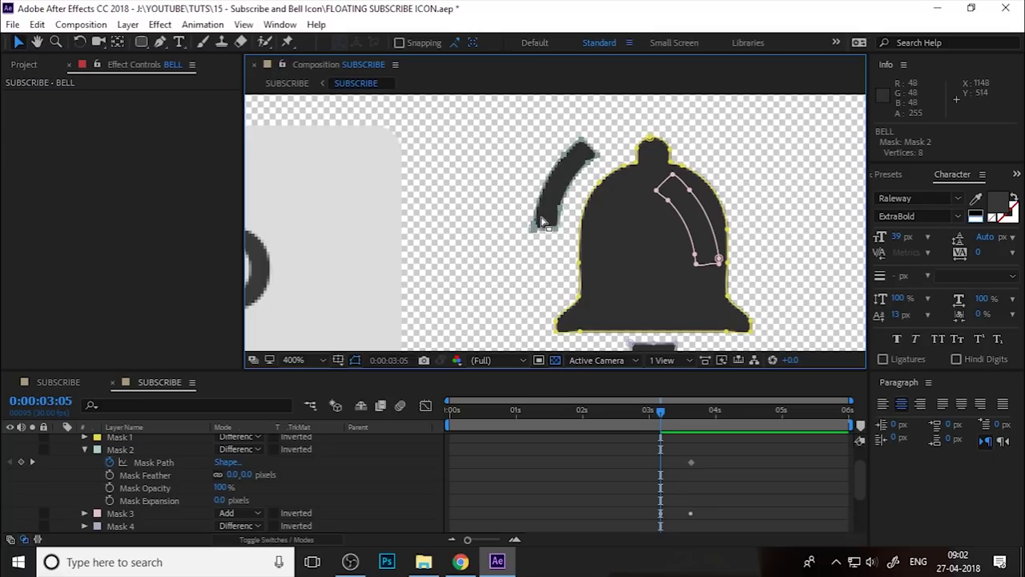
left_click_drag(552, 231, 608, 267)
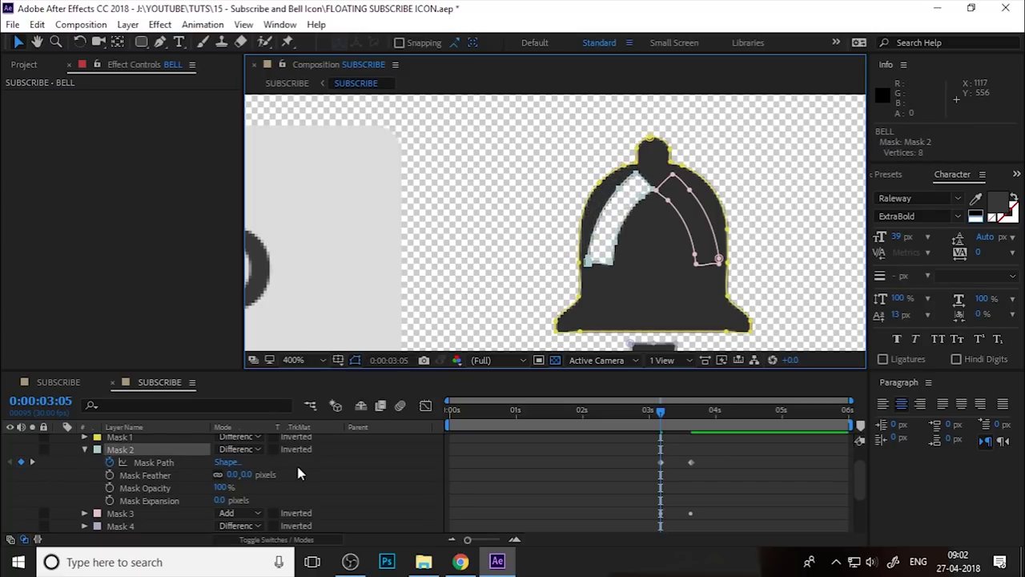
Set Mask 2's mode to Add, then collapse the BELL layer and deselect it.
left_click(244, 449)
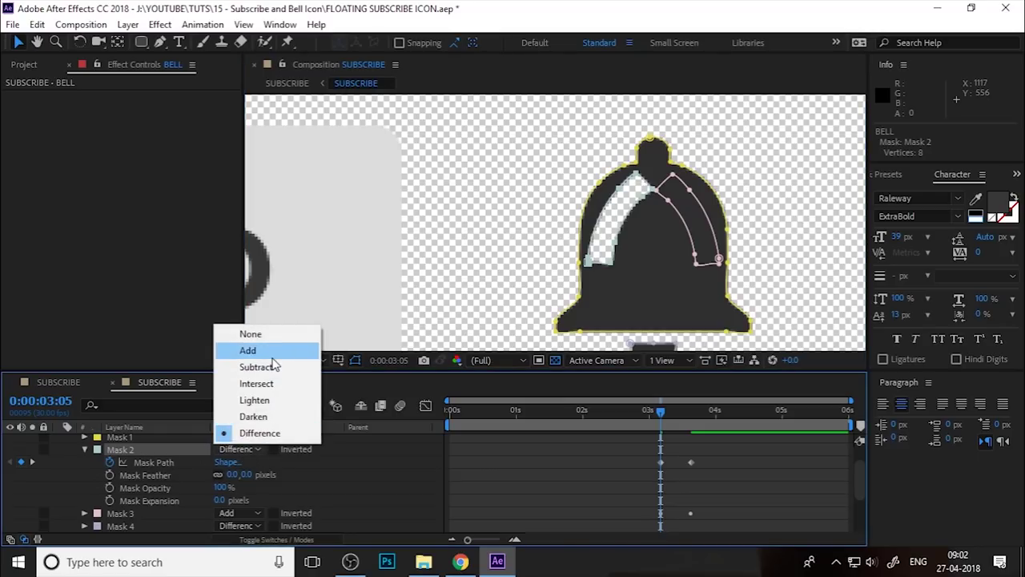
left_click(272, 359)
left_click(85, 450)
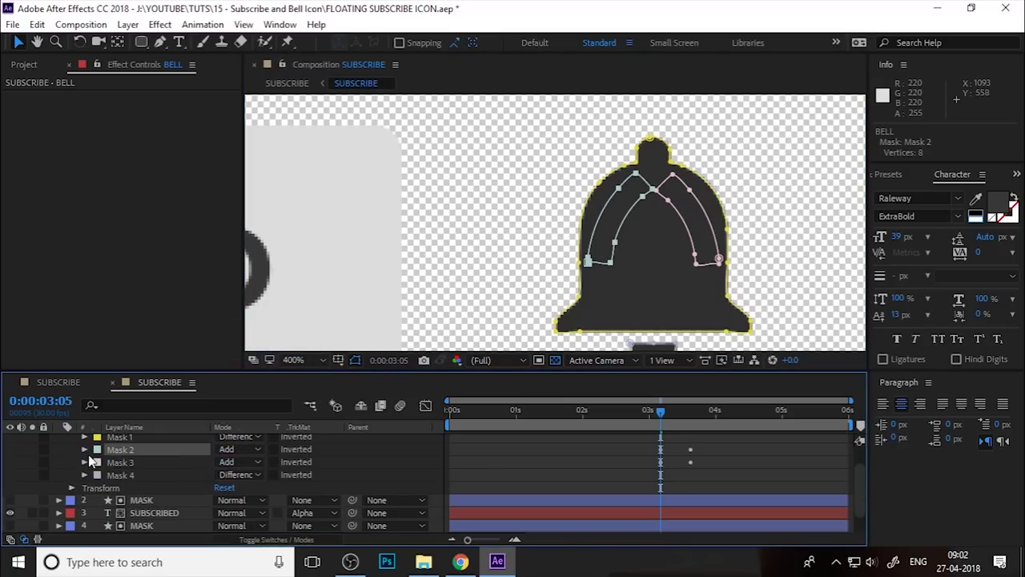
left_click(58, 439)
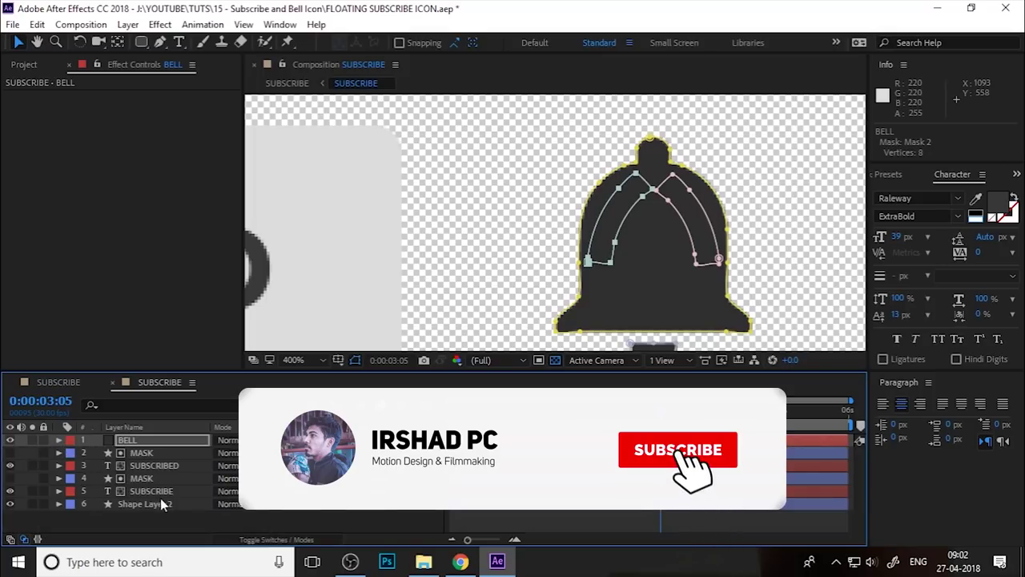
left_click(164, 529)
Preview the sound wave animation from about 0:00:02:12, first close up and again with the SUBSCRIBED button in view.
left_click(609, 409)
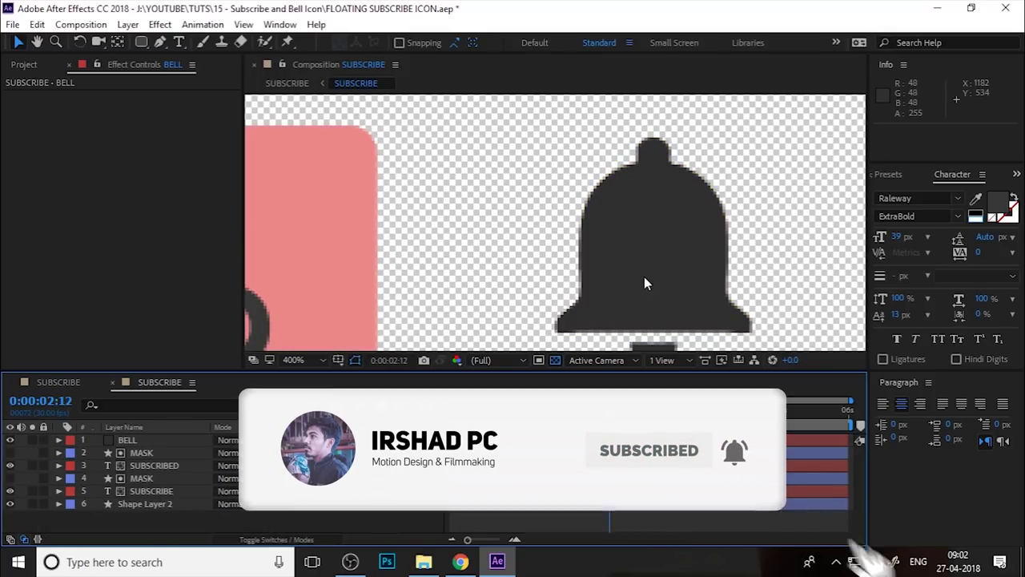
key("space")
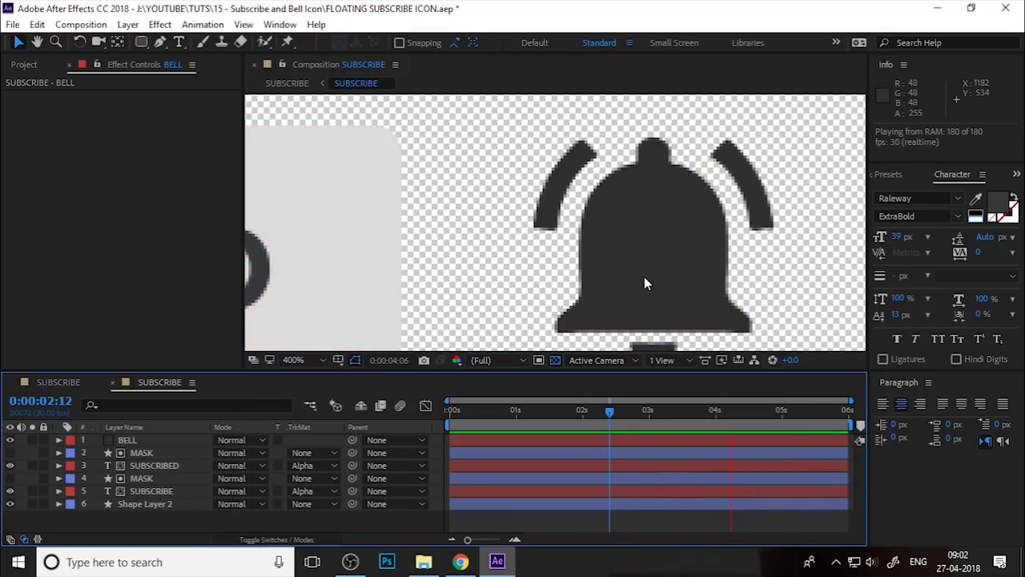
left_click(653, 410)
scroll(626, 299, "down", 2)
scroll(636, 323, "down", 2)
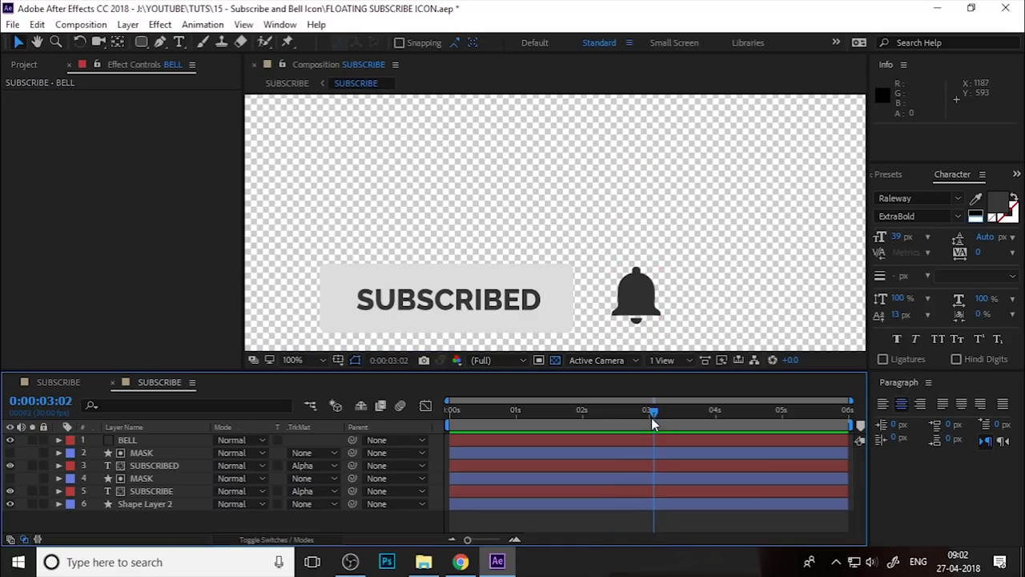
left_click(607, 413)
key("space")
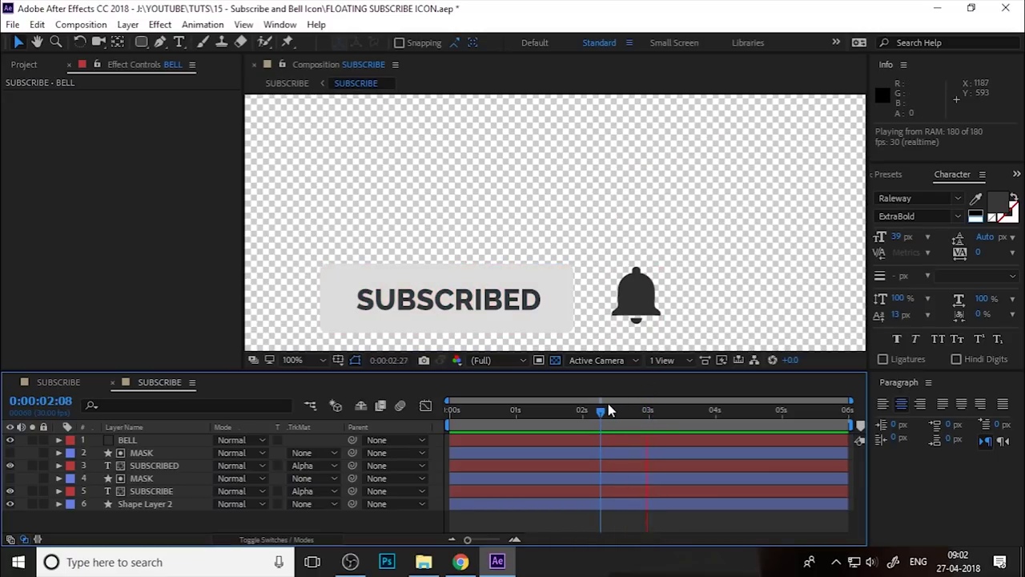
key("space")
Move the bell icon to position 1188.5, 532.5, then go to 0:00:02:06 and collapse the BELL layer.
left_click_drag(617, 411, 699, 429)
left_click(665, 264)
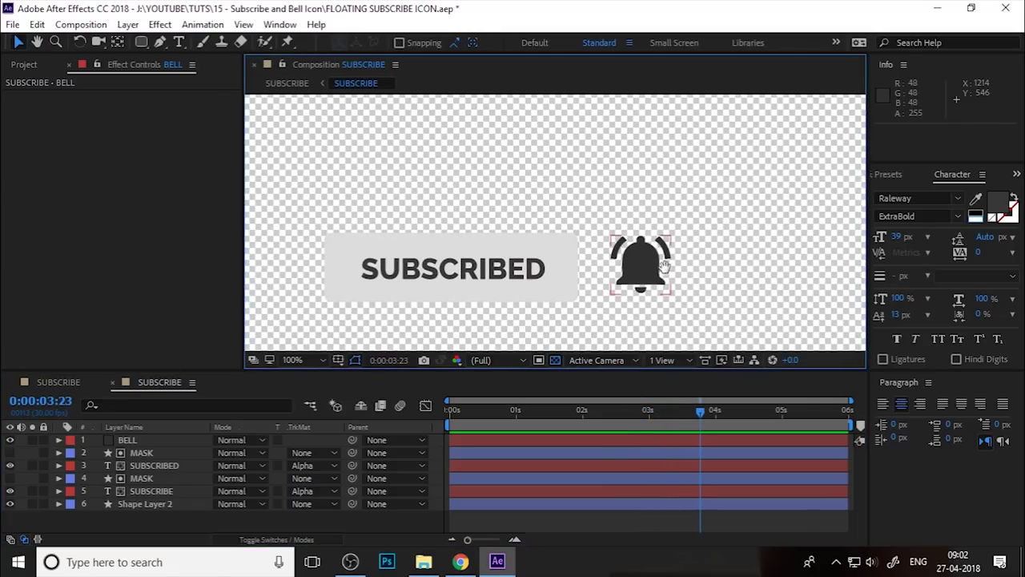
left_click(663, 264)
key("p")
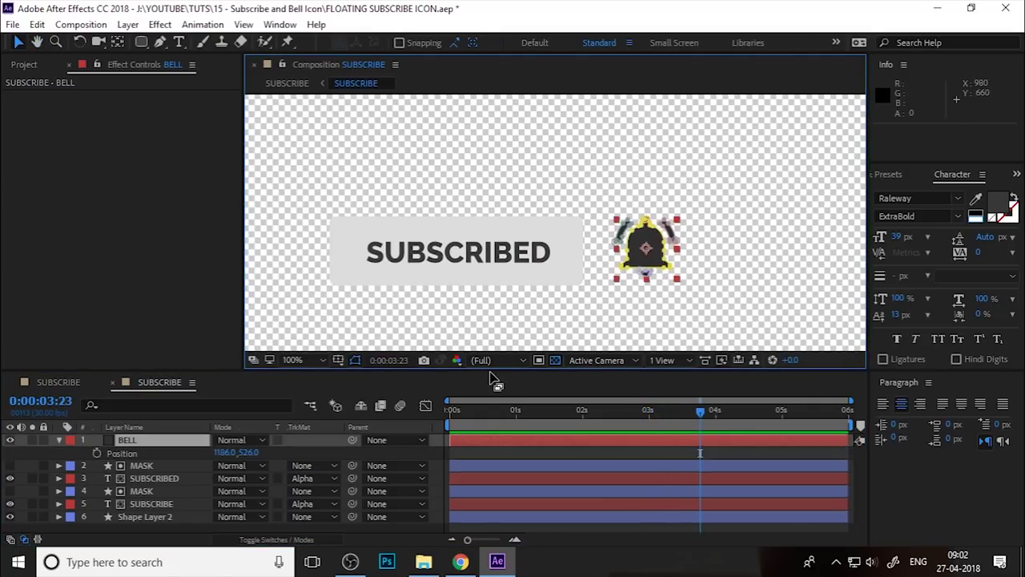
scroll(660, 254, "up", 1)
left_click_drag(637, 253, 641, 264)
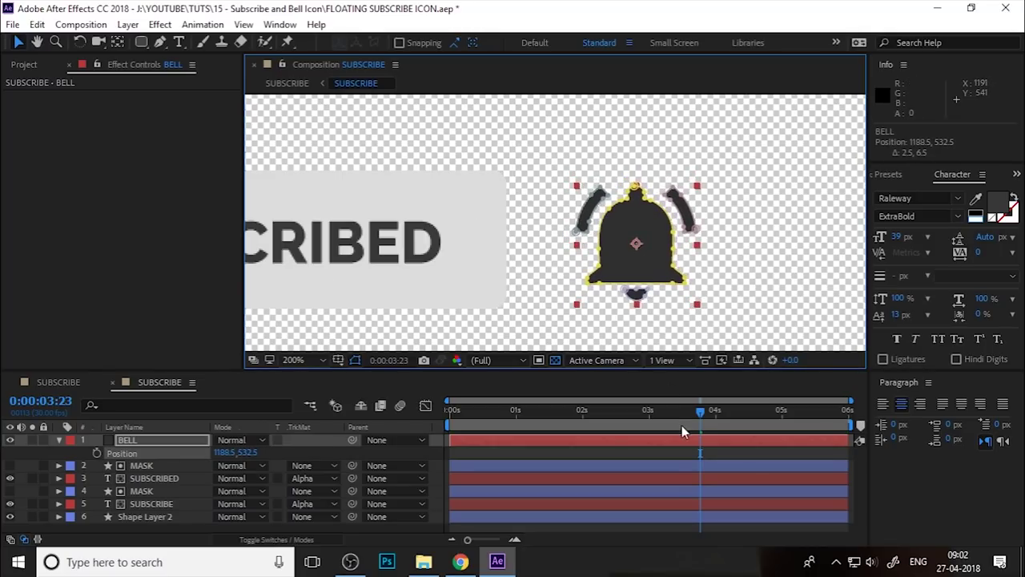
left_click_drag(681, 431, 595, 430)
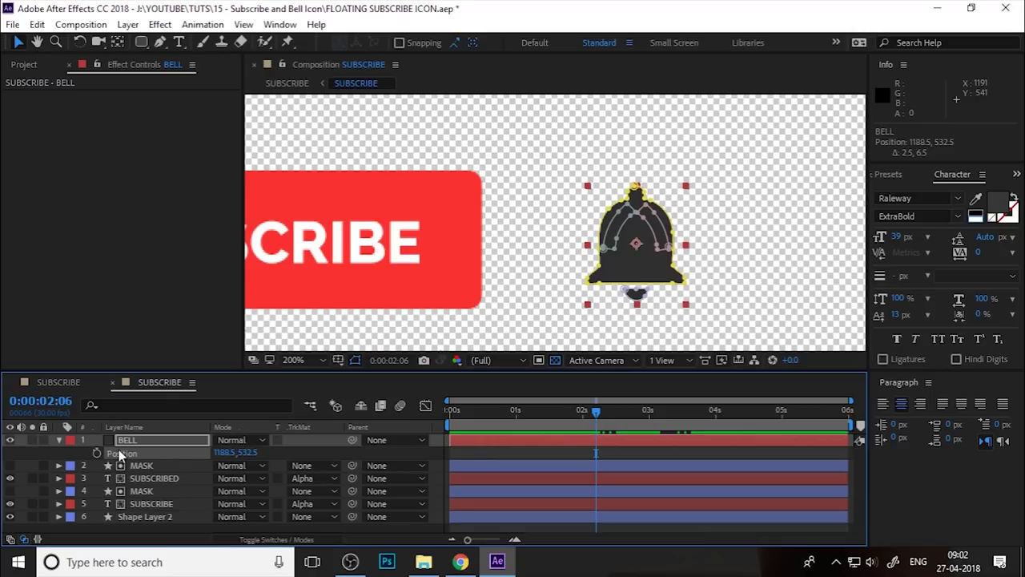
left_click(57, 441)
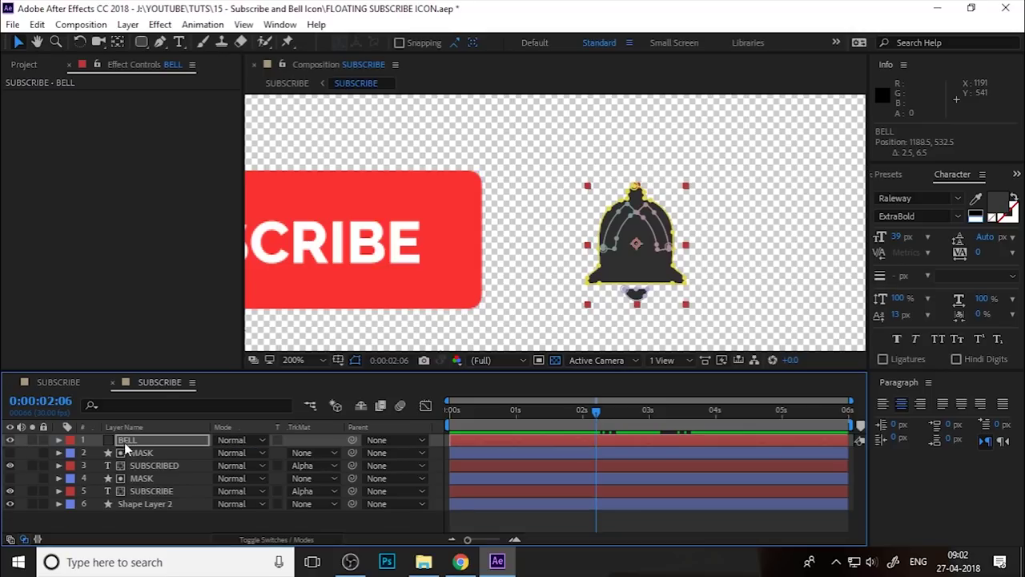
Move the BELL layer below Shape Layer 2 and place the bell behind the SUBSCRIBE button at 1033.5, 532.5.
left_click_drag(124, 442, 144, 526)
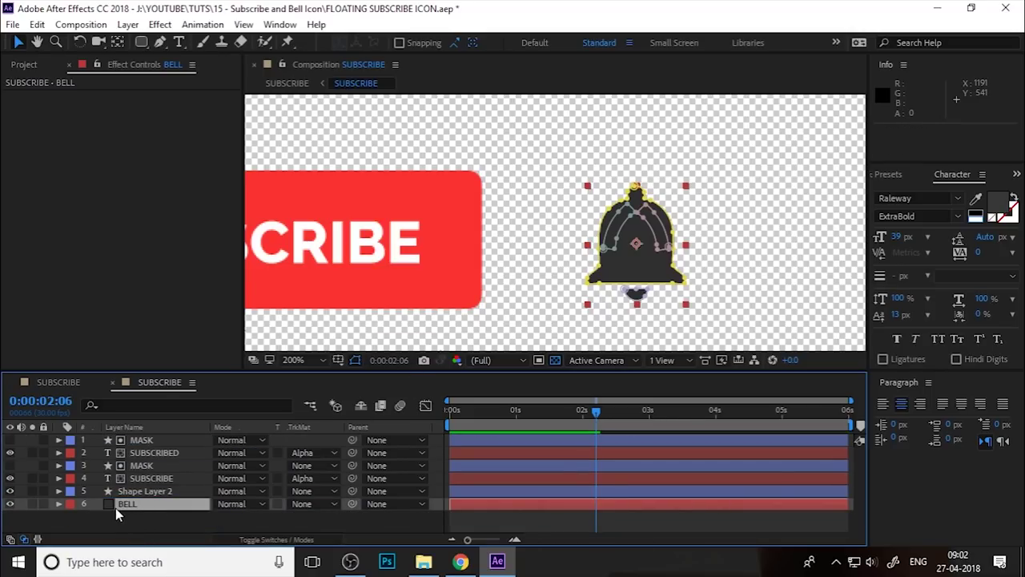
left_click_drag(633, 267, 404, 260)
left_click(88, 506)
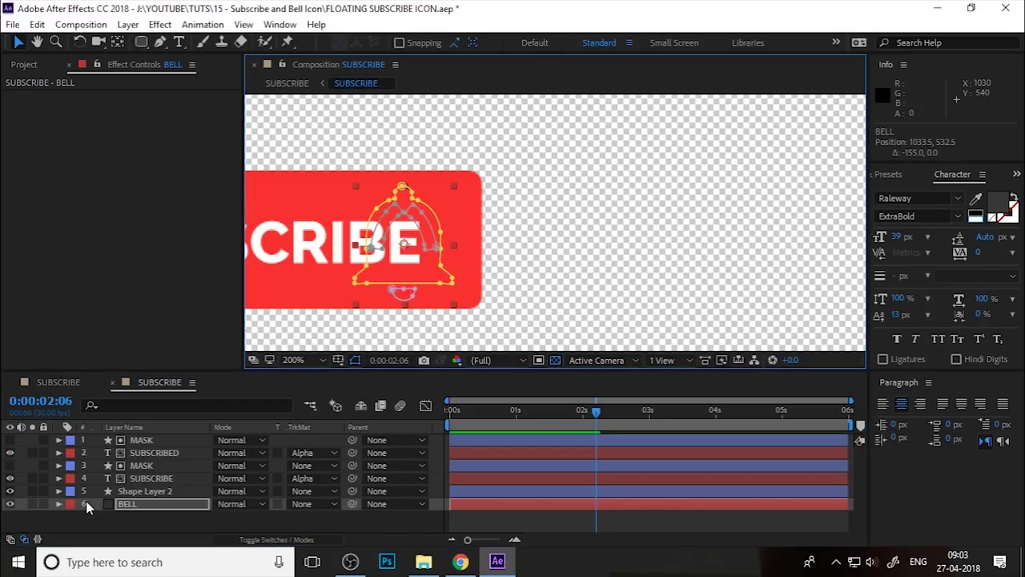
Animate BELL's Position from 1033.5, 532.5 at 0:00:02:06 to 1178.0, 532.5 at 0:00:02:25.
left_click(163, 508)
key("p")
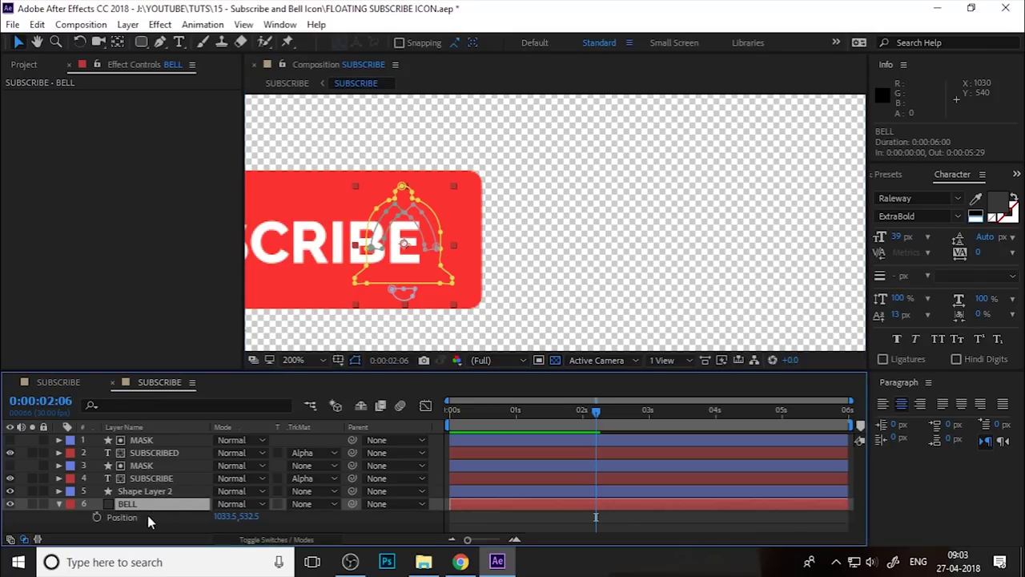
left_click(97, 517)
left_click_drag(606, 410, 639, 417)
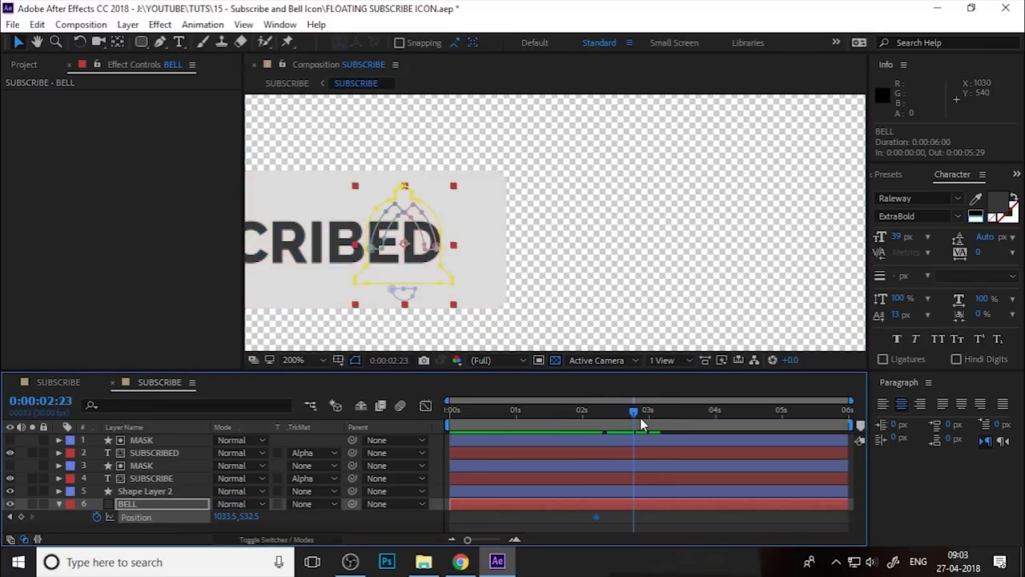
left_click_drag(416, 286, 522, 289)
key("ctrl+z")
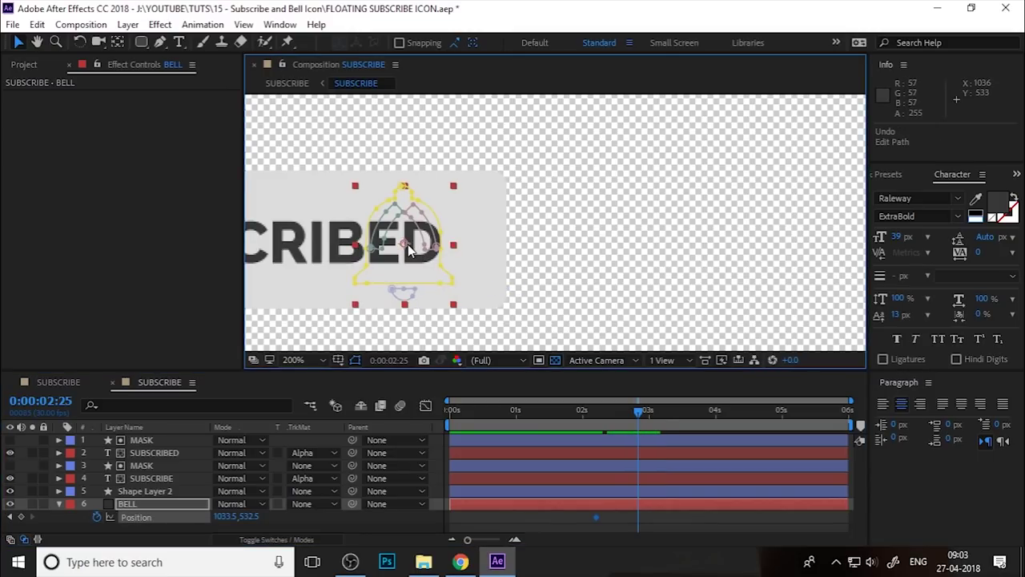
left_click_drag(408, 246, 625, 247)
Preview the bell's slide, apply Easy Ease to both BELL Position keyframes, and preview again from 0:00:02:01.
left_click_drag(637, 400, 593, 439)
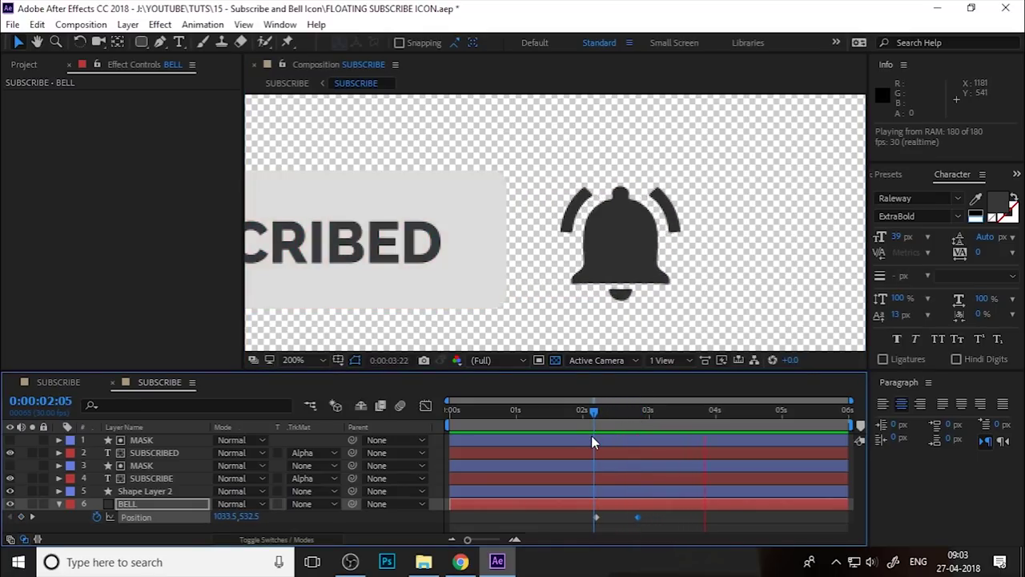
left_click(603, 413)
left_click_drag(641, 527, 559, 520)
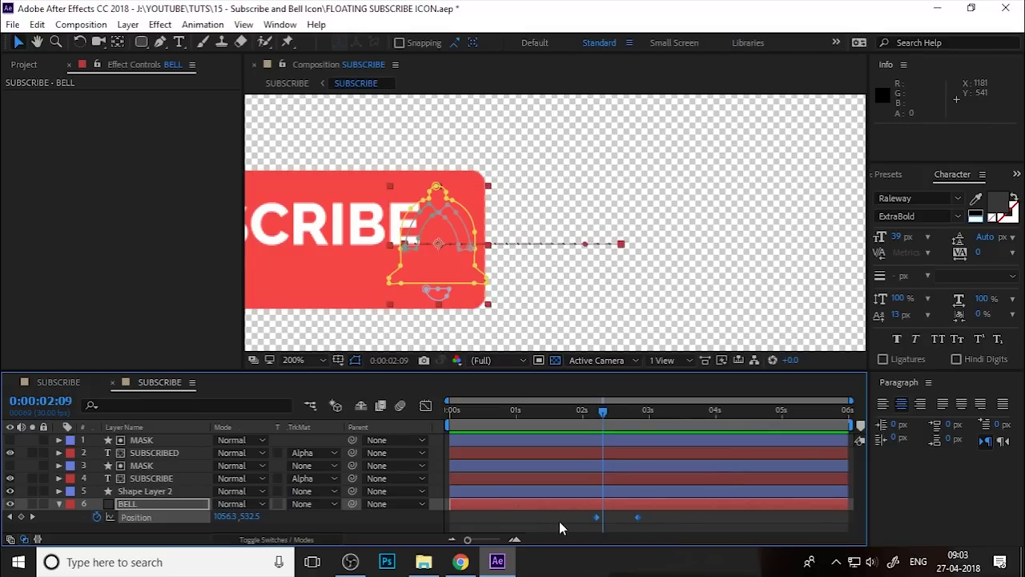
key("F9")
left_click_drag(603, 430, 583, 433)
key("space")
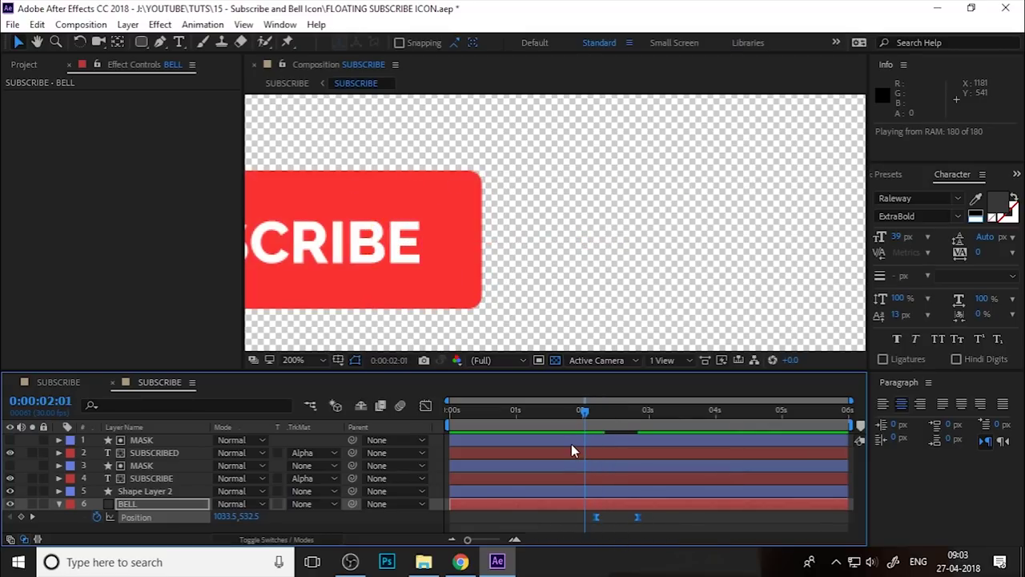
key("space")
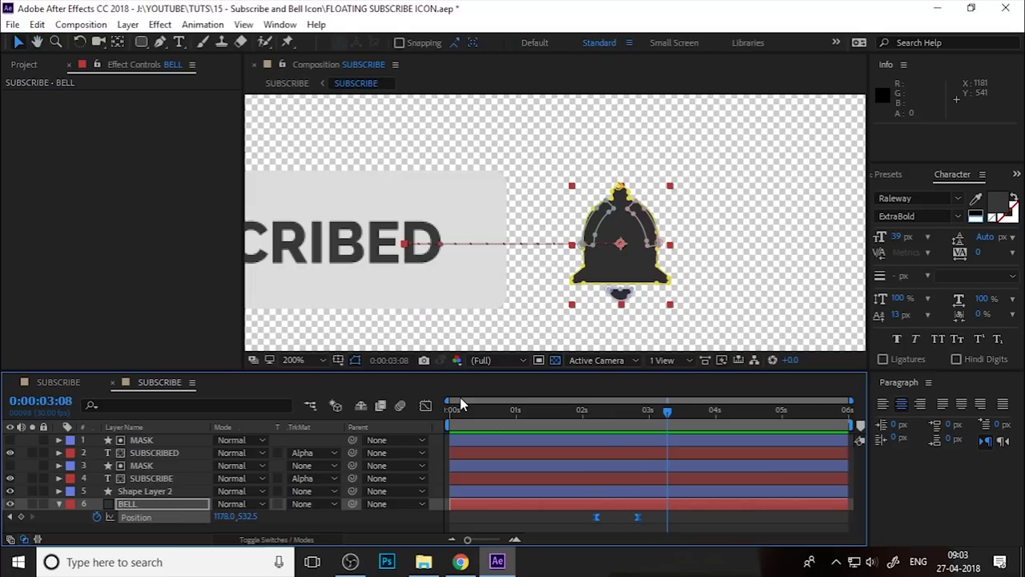
Adjust the easing of BELL's second Position keyframe in the Graph Editor and preview the slide from 0:00:01:23.
left_click(425, 405)
left_click_drag(627, 481, 568, 423)
key("shift+F3")
key("space")
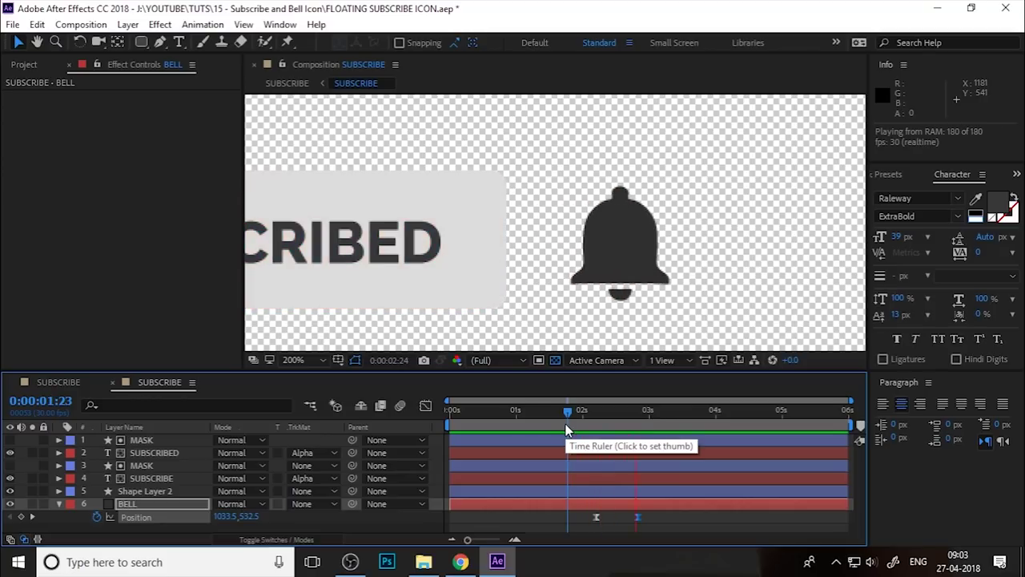
key("space")
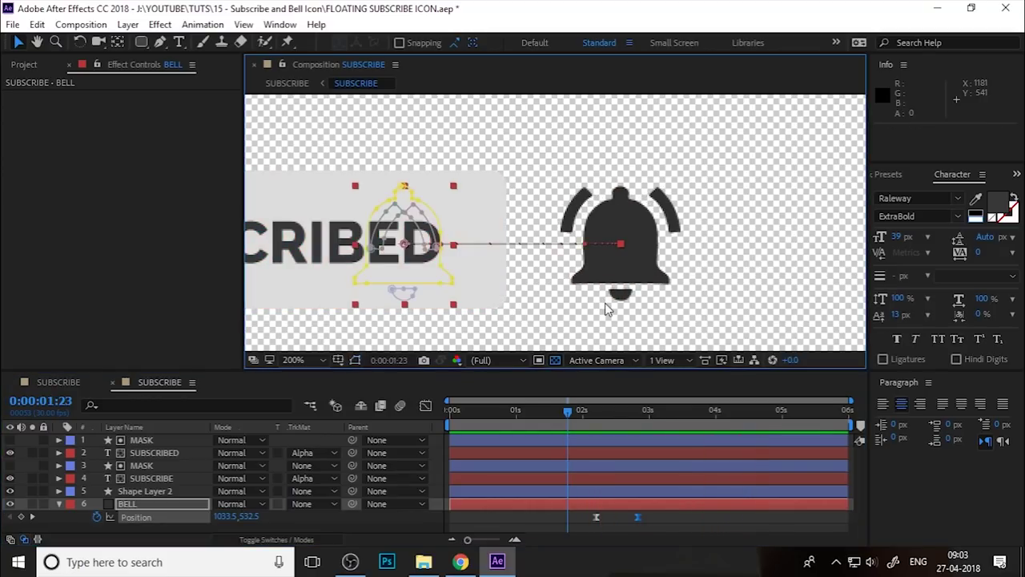
Preview the bell sliding out from 0:00:02:03 with the whole button in view, then go to 0:00:02:01.
scroll(599, 300, "down", 2)
left_click(589, 425)
key("space")
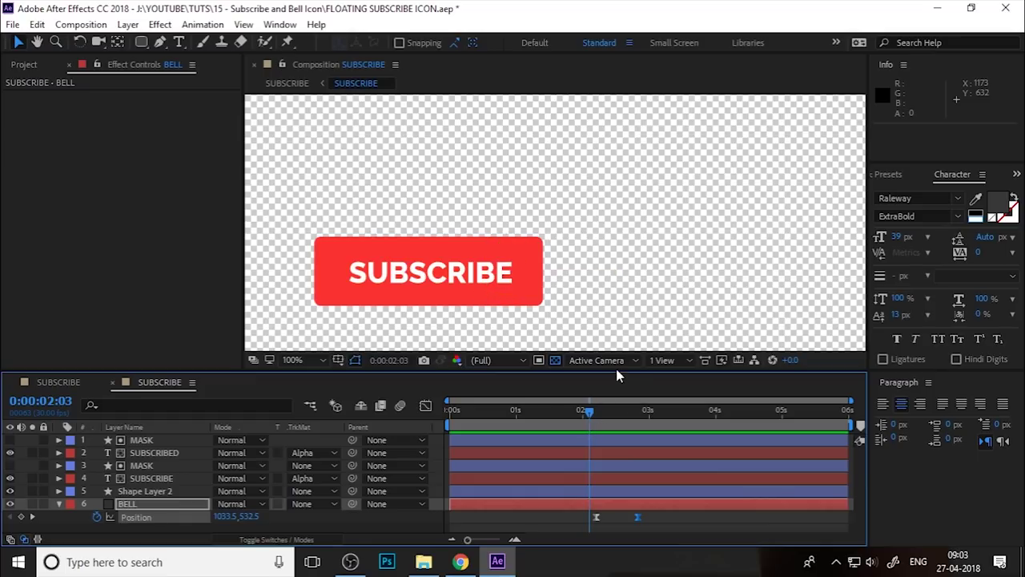
left_click(621, 338)
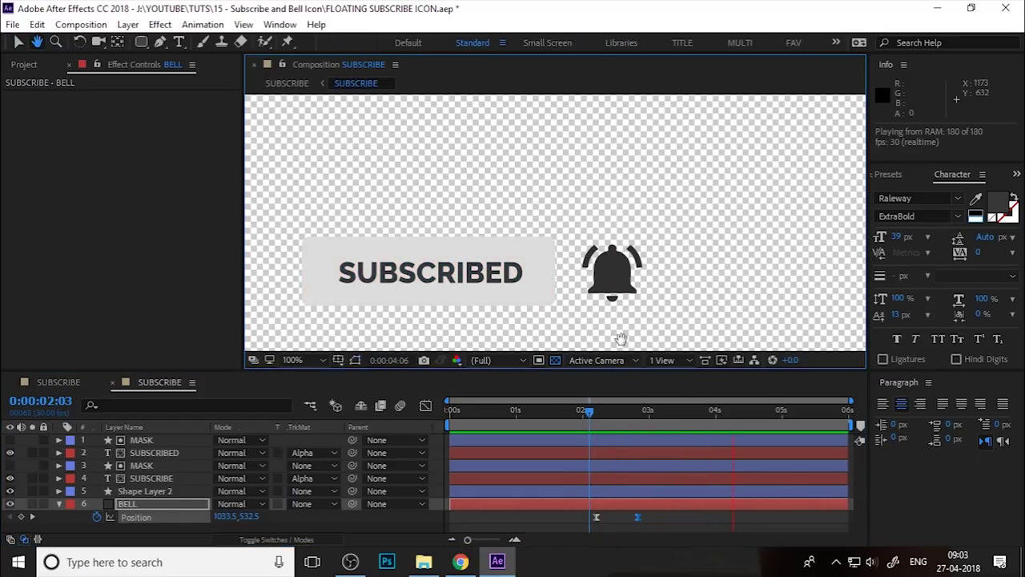
left_click(20, 43)
left_click(585, 412)
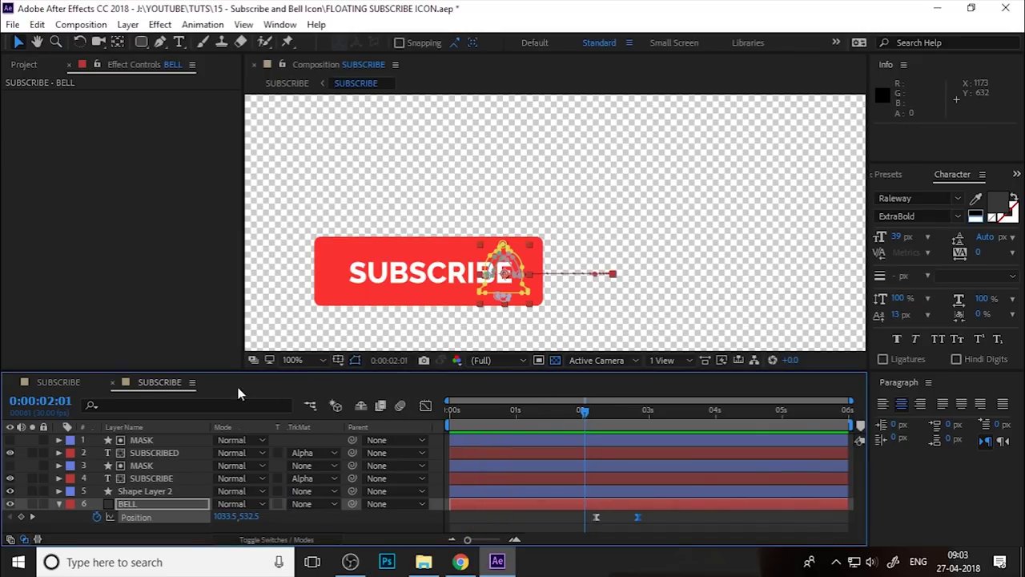
Switch to the main SUBSCRIBE banner composition, scrub to 0:00:03:02 and select the Finger.png layer.
left_click(68, 382)
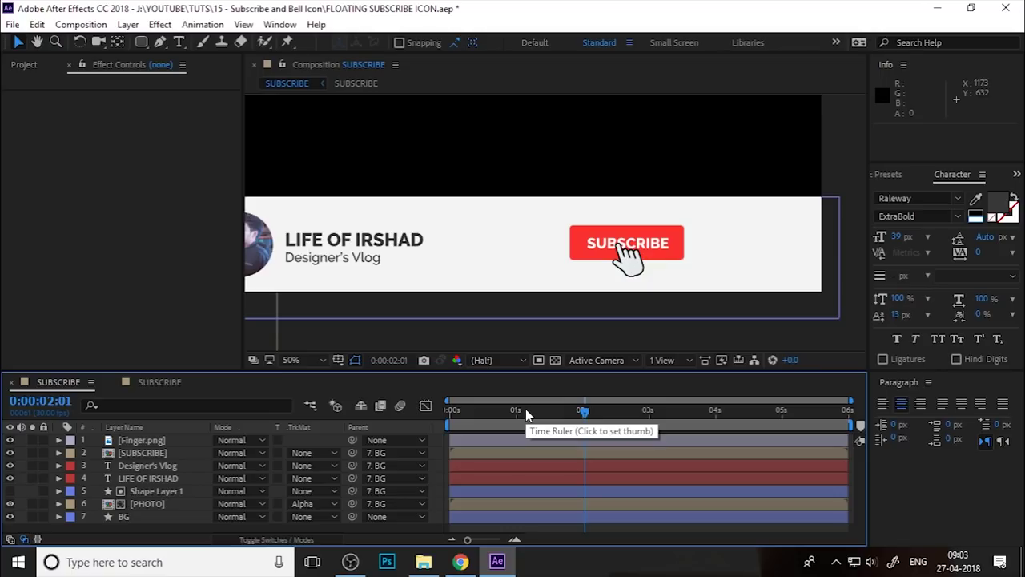
left_click(579, 424)
left_click_drag(580, 423, 653, 447)
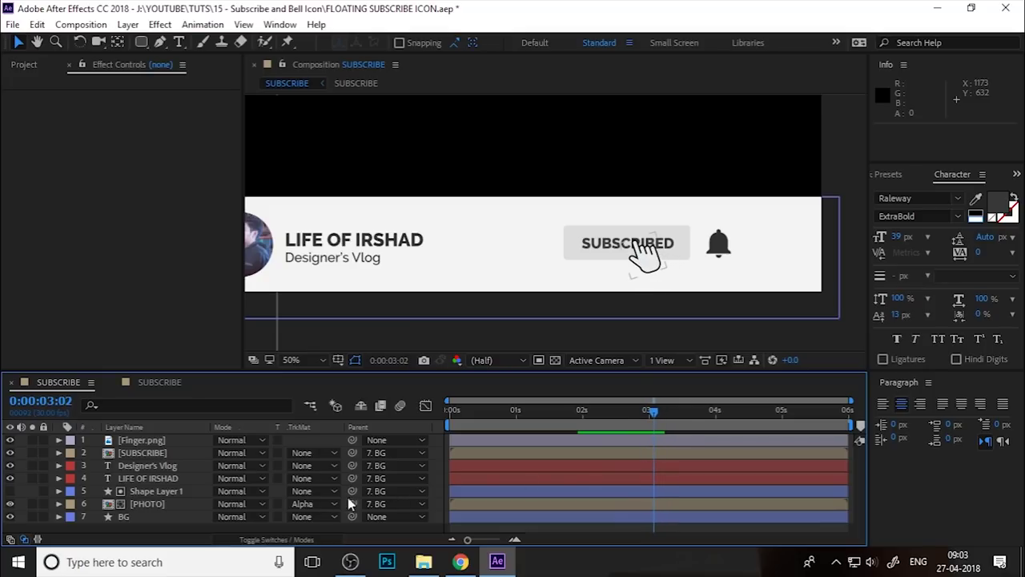
left_click(142, 439)
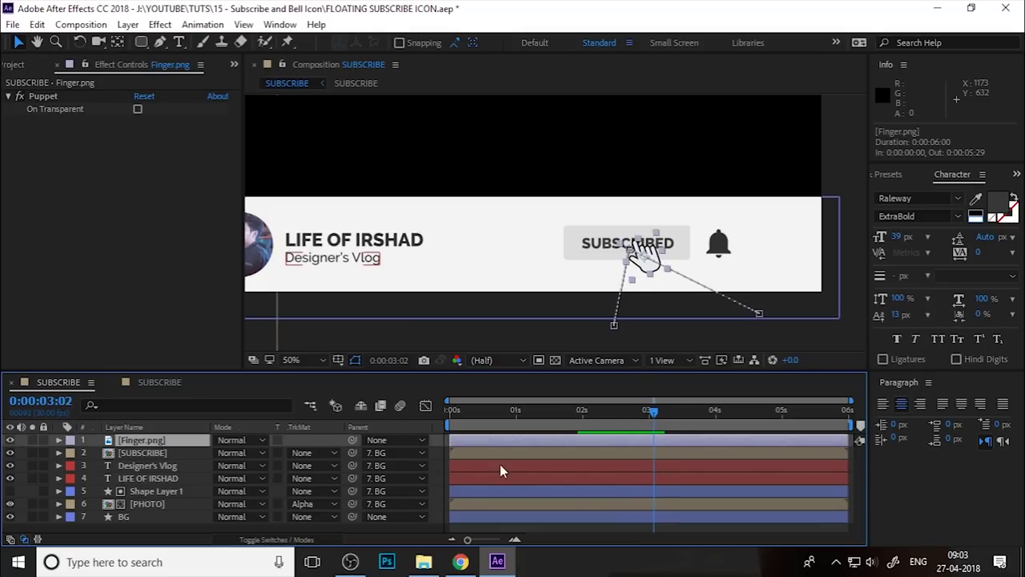
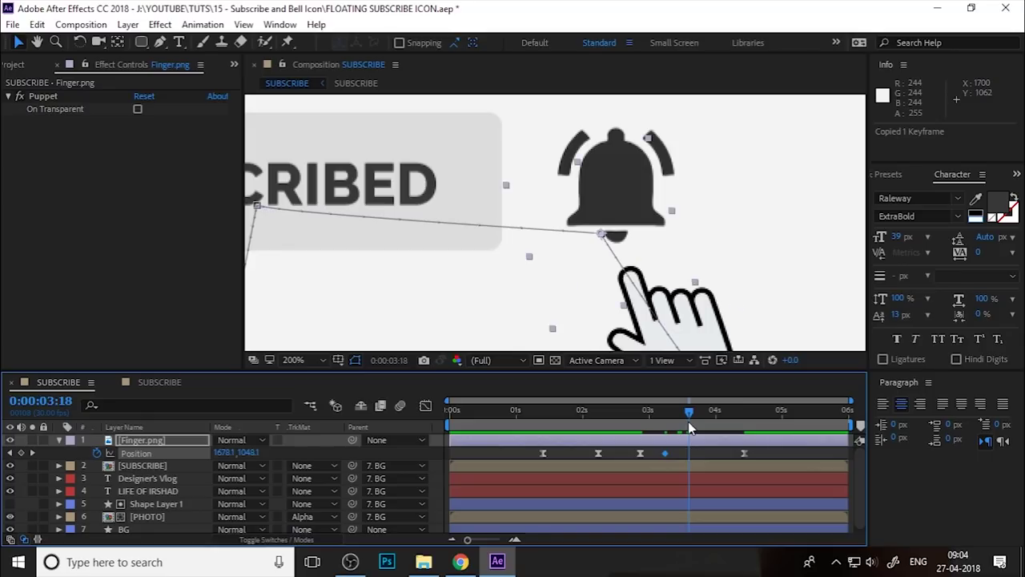
Paste the copied Finger.png Position keyframe at 0:00:03:18 and preview the hand's movement from 0:00:02:19.
key("ctrl+v")
left_click_drag(687, 422, 638, 418)
key("space")
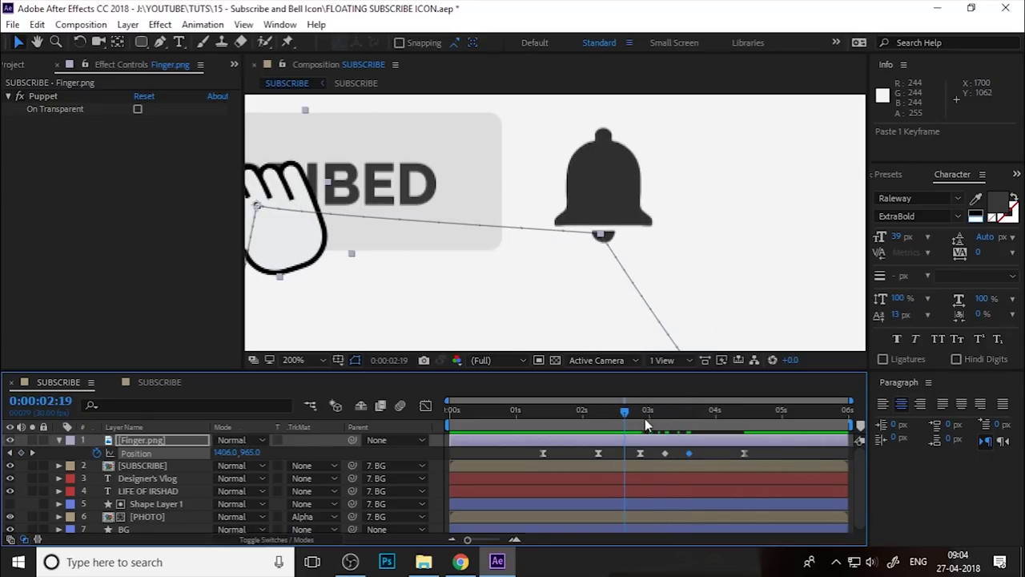
left_click(633, 420)
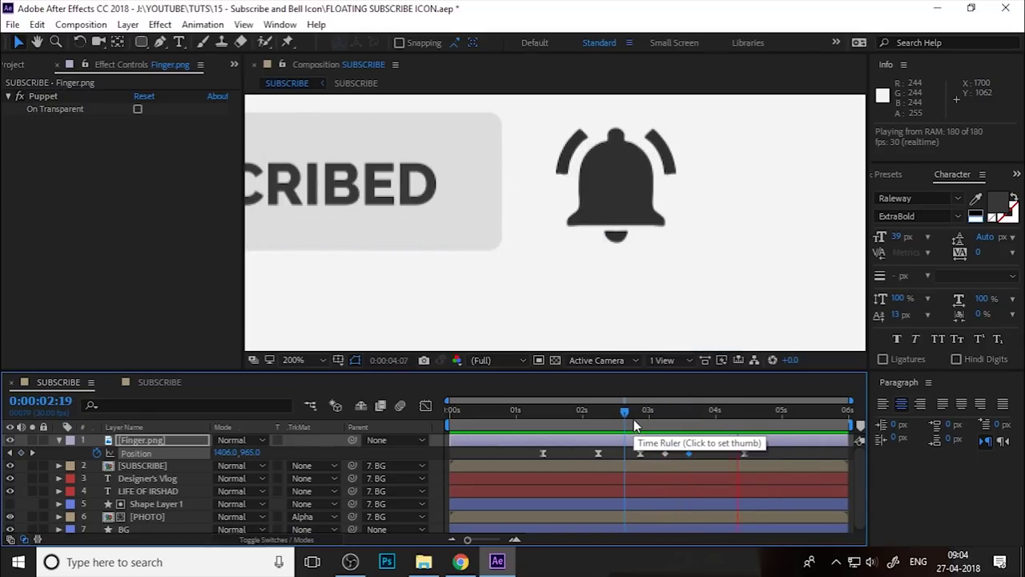
At 0:00:03:07, move the hand to 1669.8, 996.5 so it points at the bell, and delete its 0:00:03:18 Position keyframe.
left_click_drag(634, 421, 664, 421)
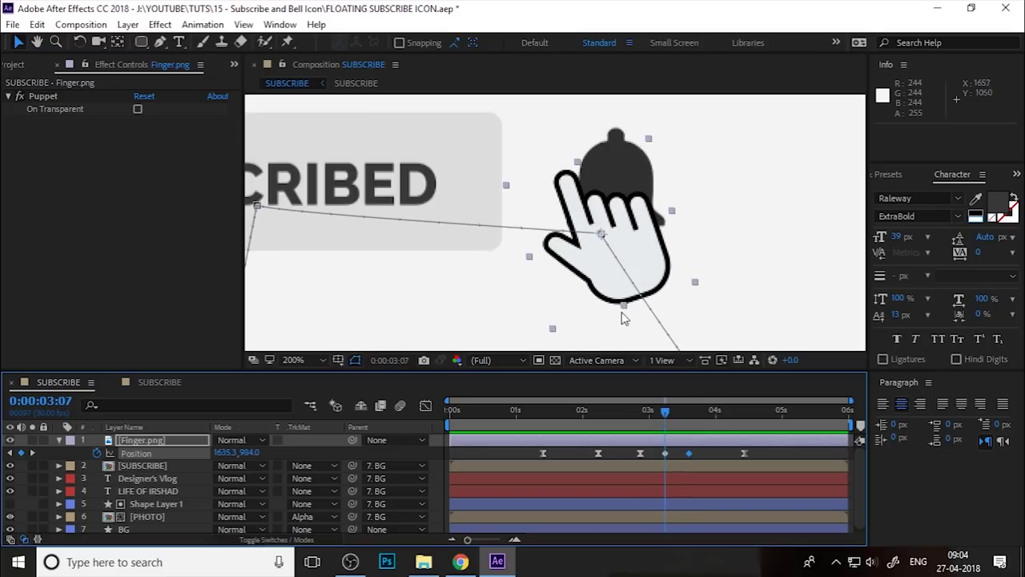
left_click_drag(602, 233, 699, 267)
left_click(689, 453)
key("Delete")
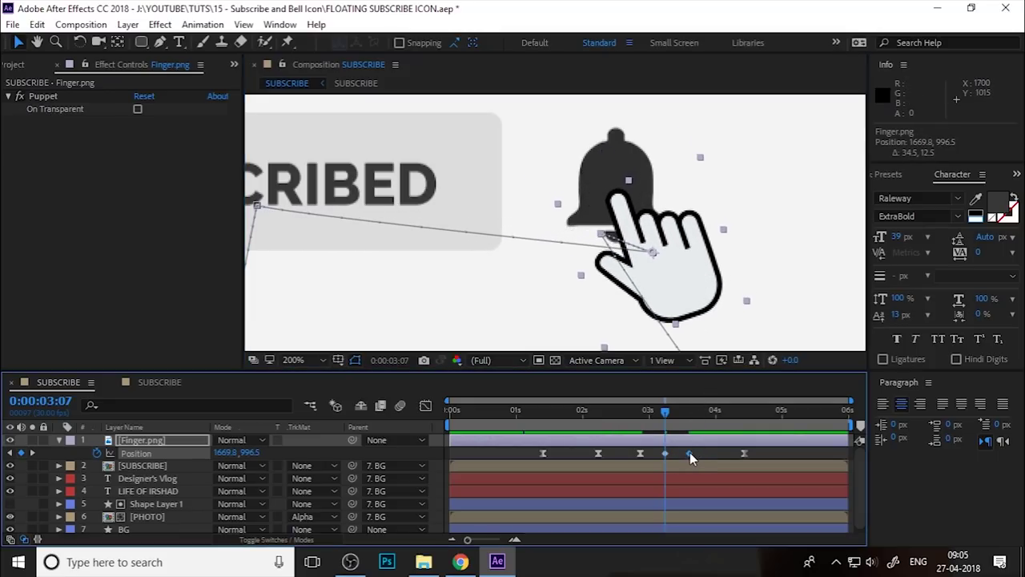
Copy Finger.png's Position keyframe at 0:00:03:07 and paste it at 0:00:03:17 to hold the hand on the bell.
left_click(665, 454)
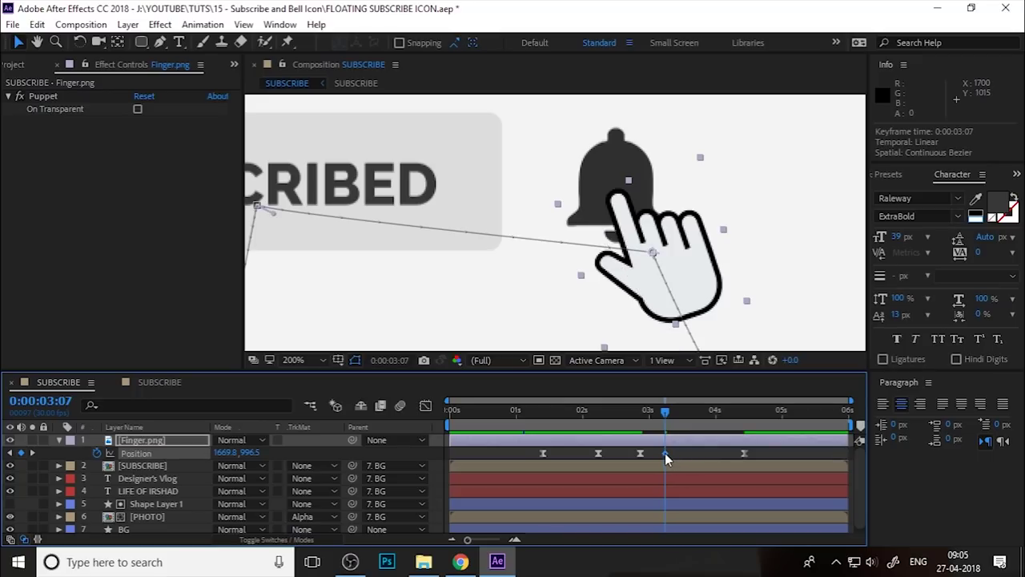
key("ctrl+c")
left_click_drag(667, 415, 687, 461)
key("ctrl+v")
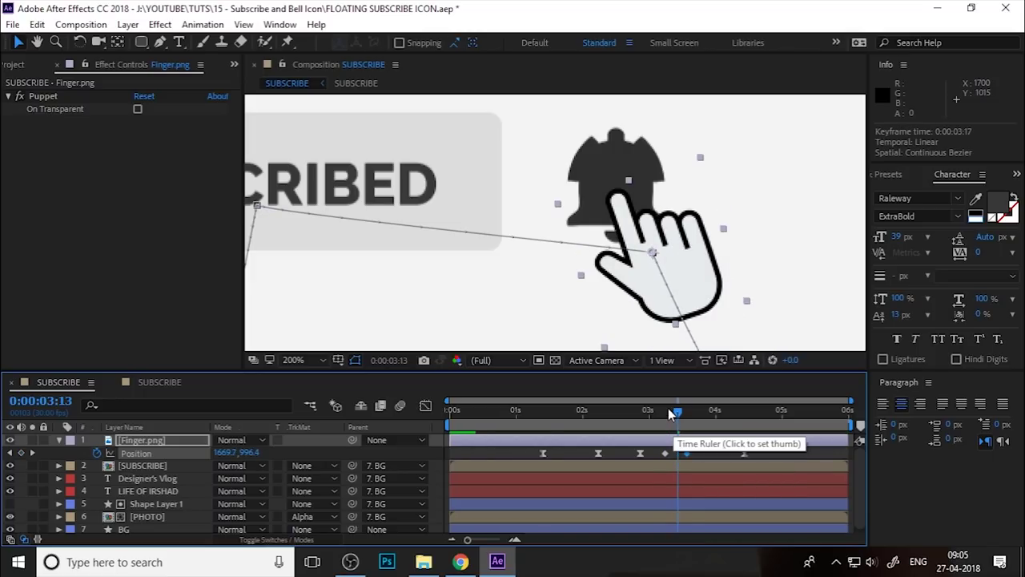
Preview the hand from 0:00:03:03, then shift its two hold Position keyframes slightly earlier with the time at 0:00:03:09.
left_click(658, 412)
key("space")
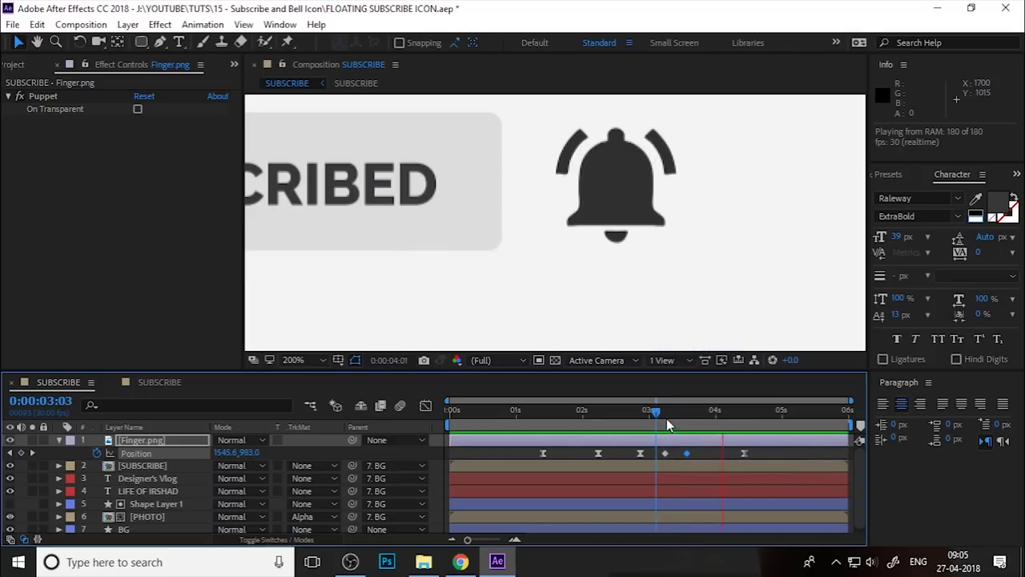
left_click(670, 413)
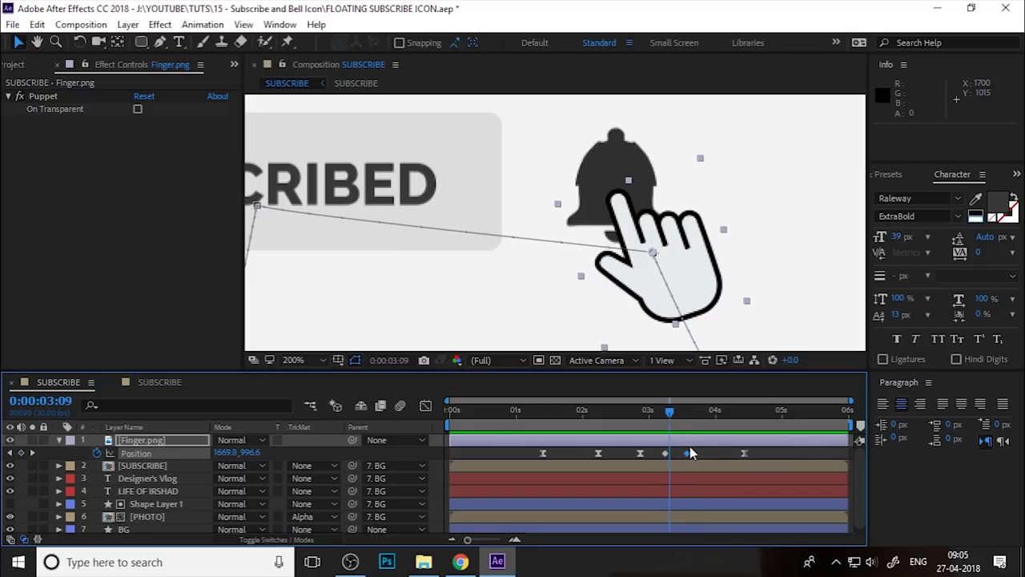
left_click_drag(665, 453, 682, 462)
Select the fingertip pin of Finger.png's Puppet effect and add a Position keyframe for Puppet Pin 3 at 0:00:03:09.
left_click(150, 441)
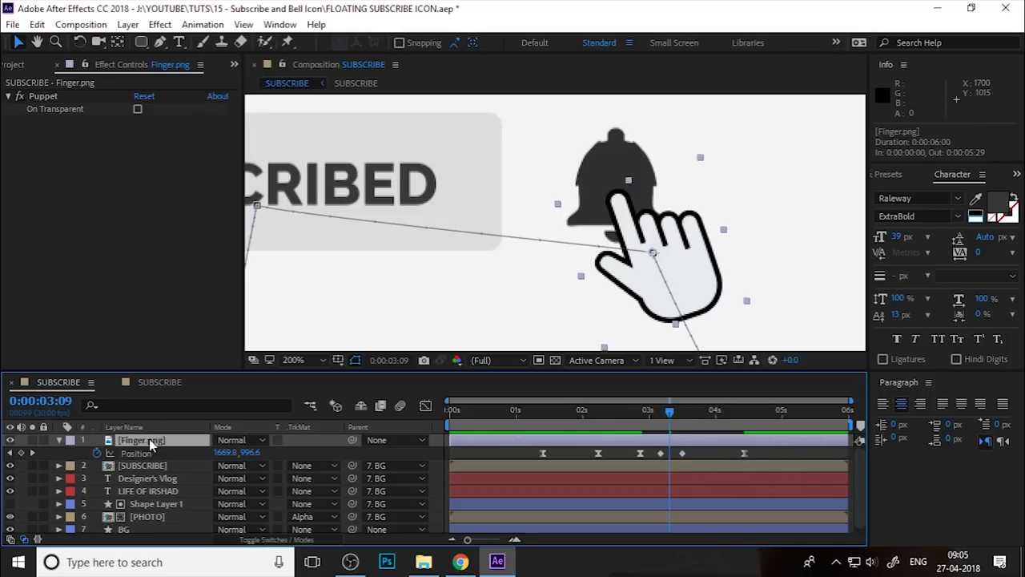
left_click(42, 97)
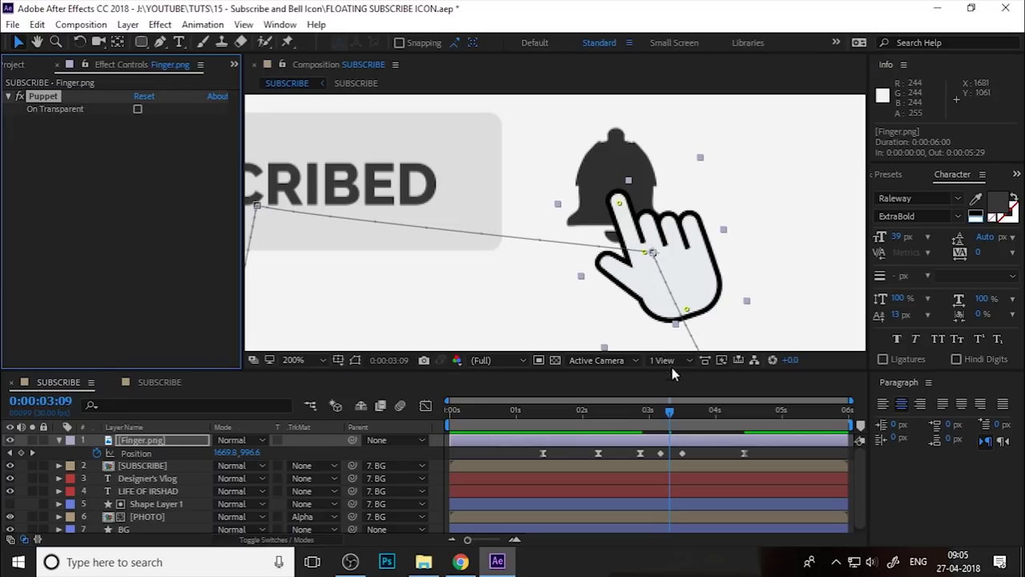
left_click(620, 203)
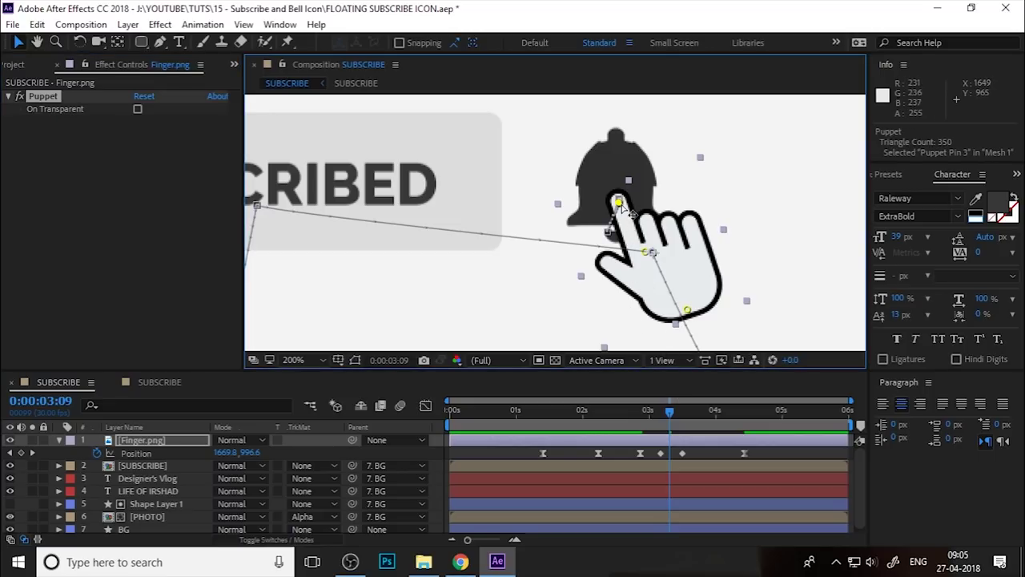
left_click_drag(622, 205, 622, 213)
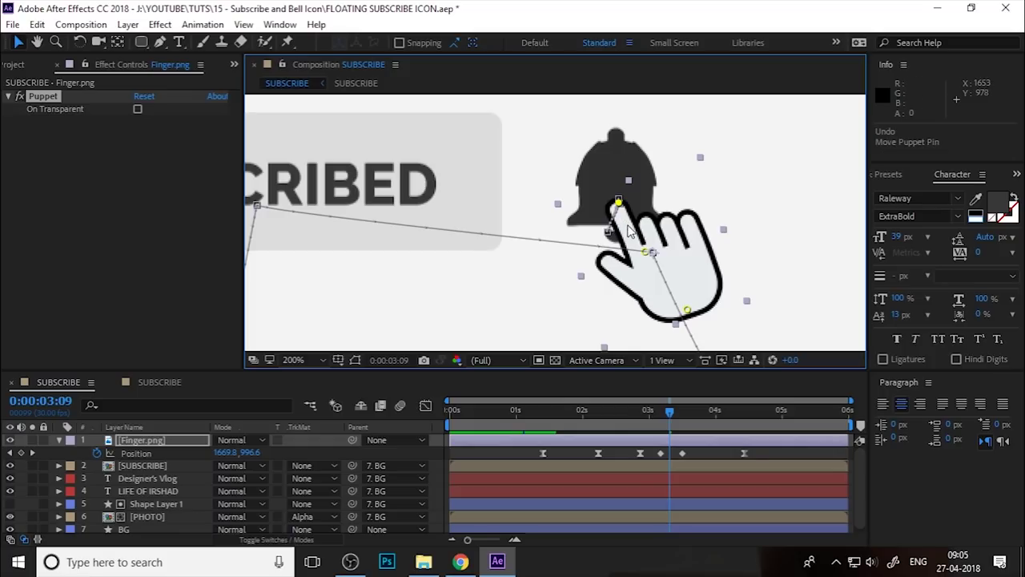
key("ctrl+z")
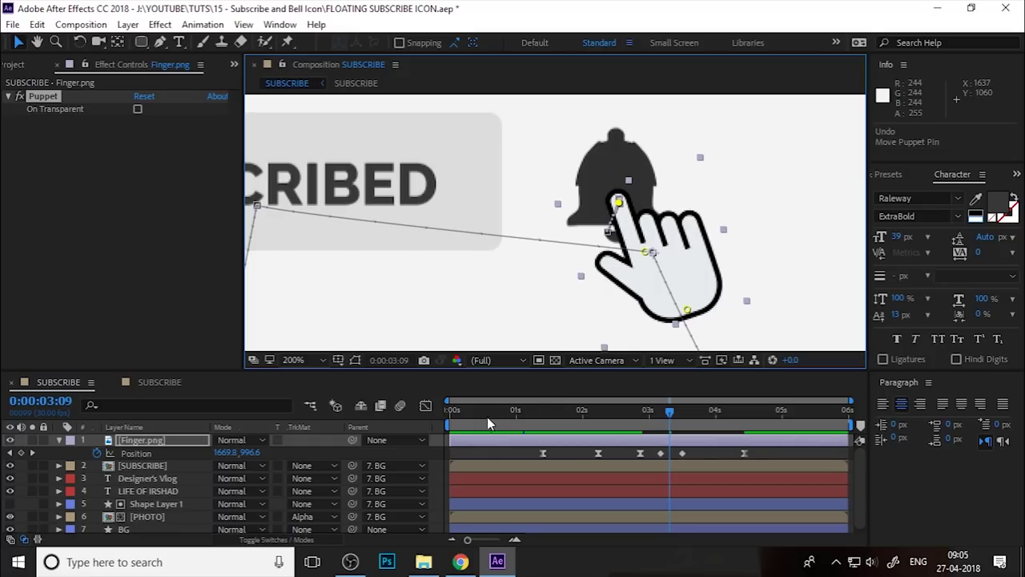
key("u")
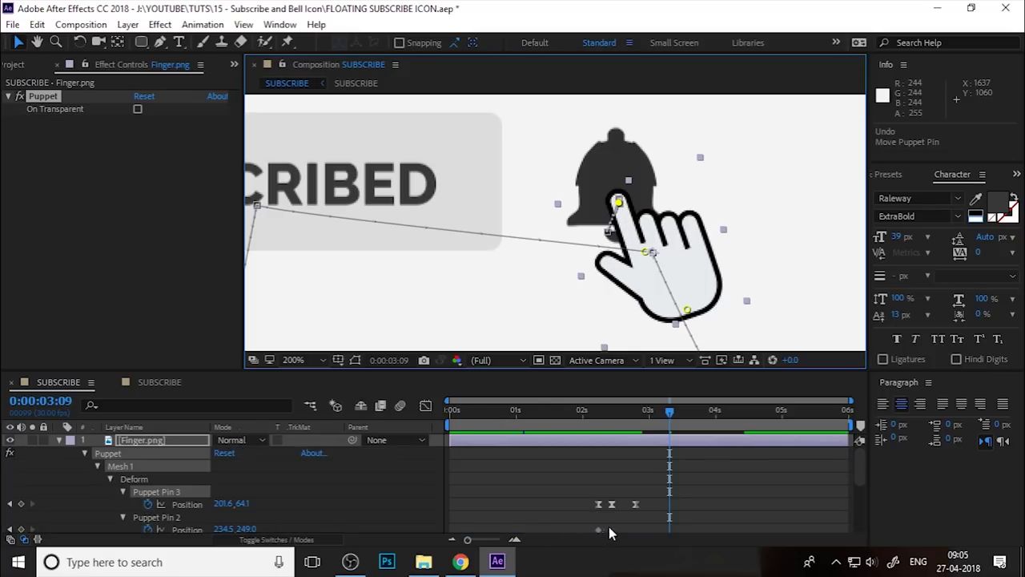
left_click(20, 504)
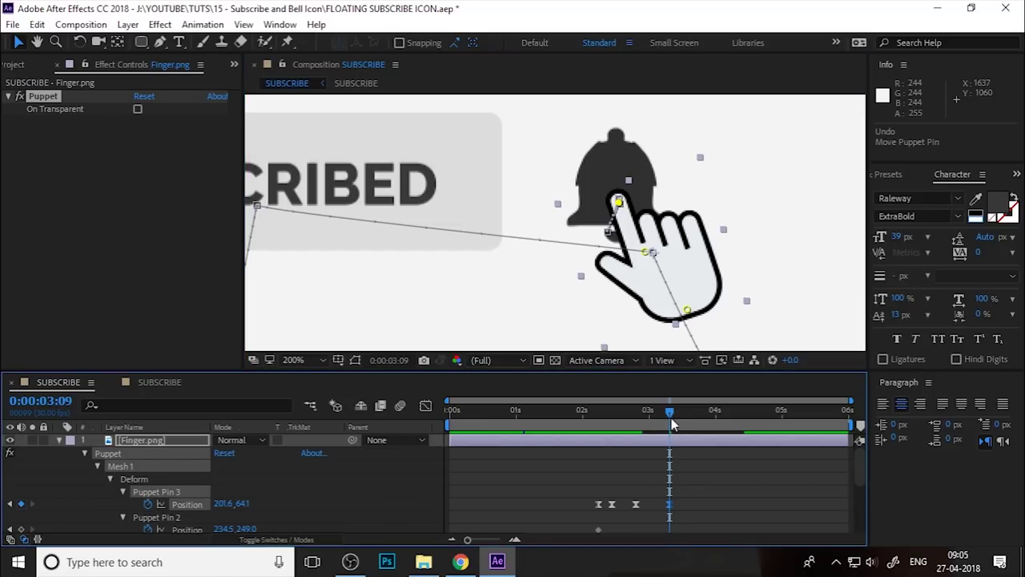
At 0:00:03:12, bend the finger by moving Puppet Pin 3 to 178.8, 150.8, then go to 0:00:03:16.
key("Page_Down")
key("Page_Down")
key("Page_Down")
left_click_drag(633, 210, 634, 235)
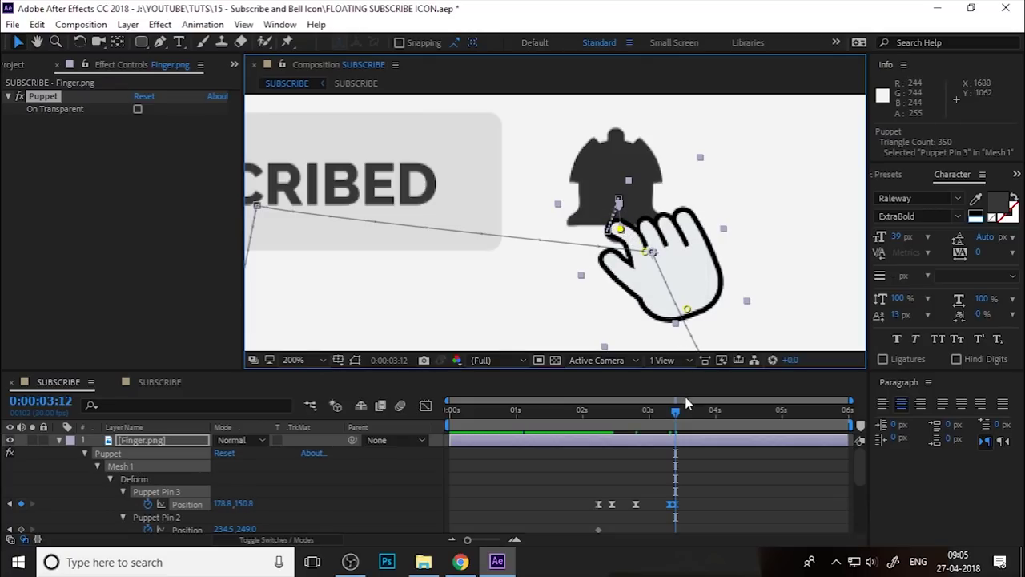
left_click_drag(677, 416, 690, 420)
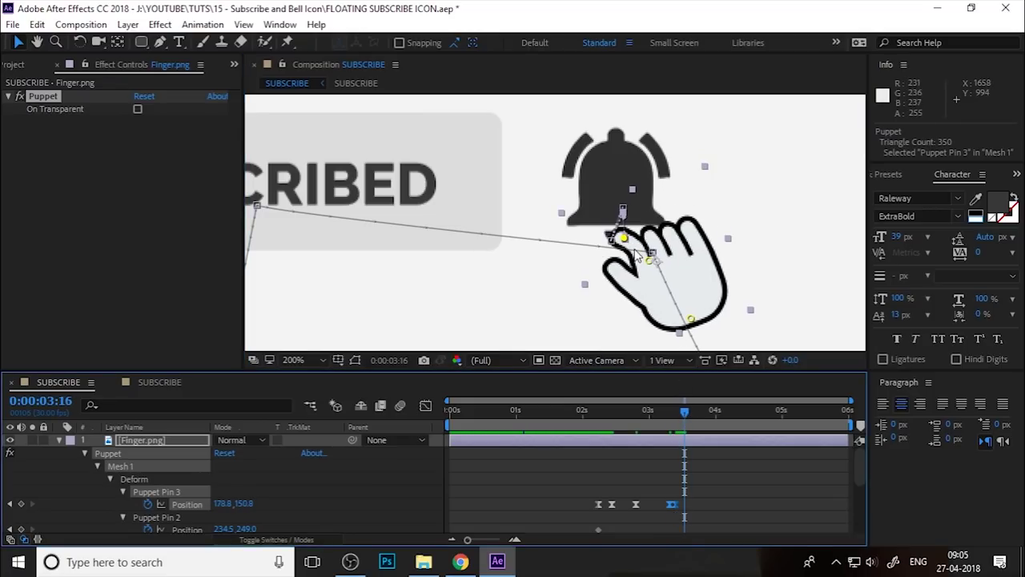
At 0:00:03:16, straighten the finger by moving Puppet Pin 3 to 203.6, 115.9, shift its press keyframes one frame earlier and preview from 0:00:02:25.
left_click_drag(632, 240, 638, 234)
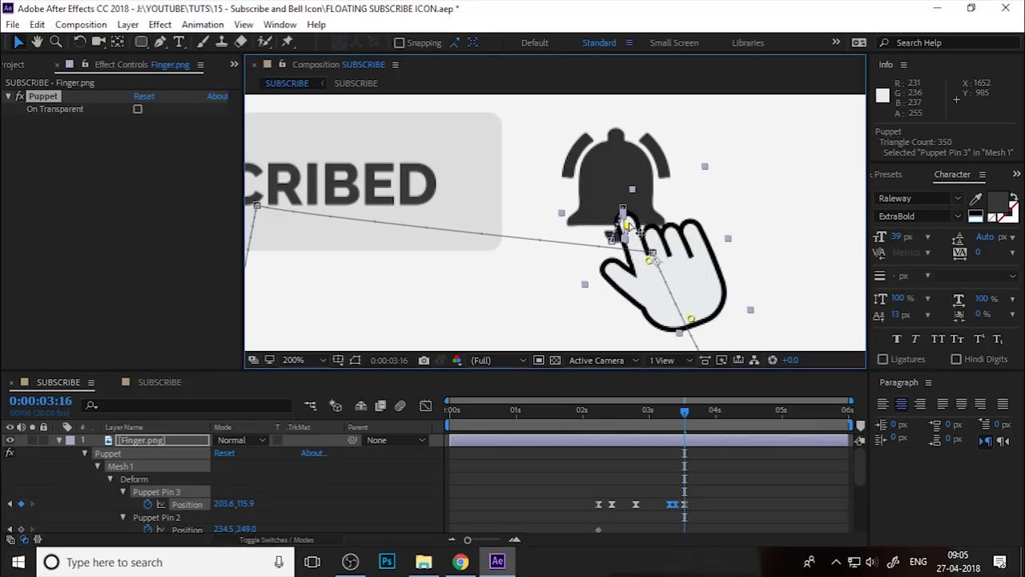
left_click(682, 504)
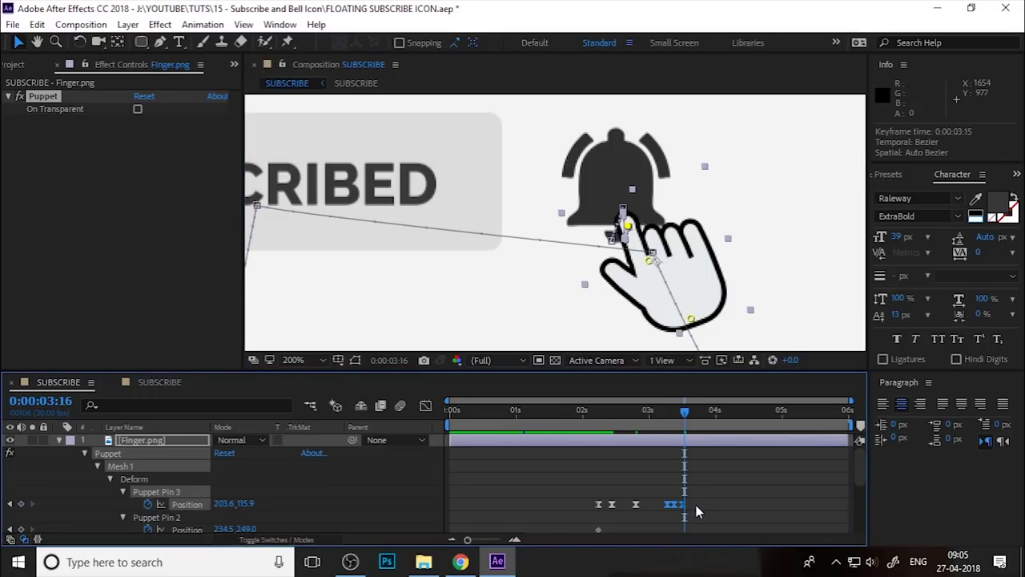
left_click_drag(685, 411, 638, 411)
key("space")
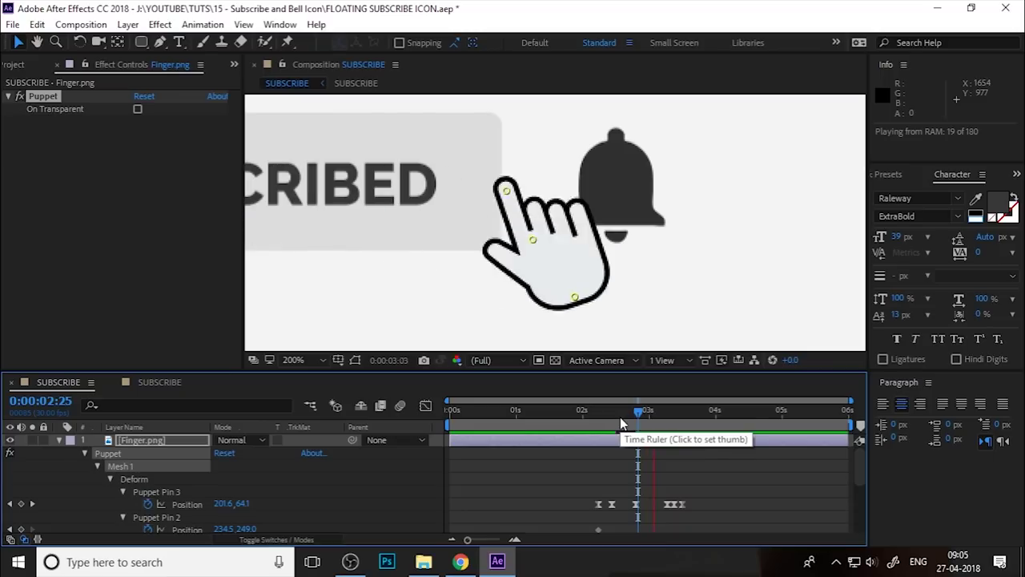
key("space")
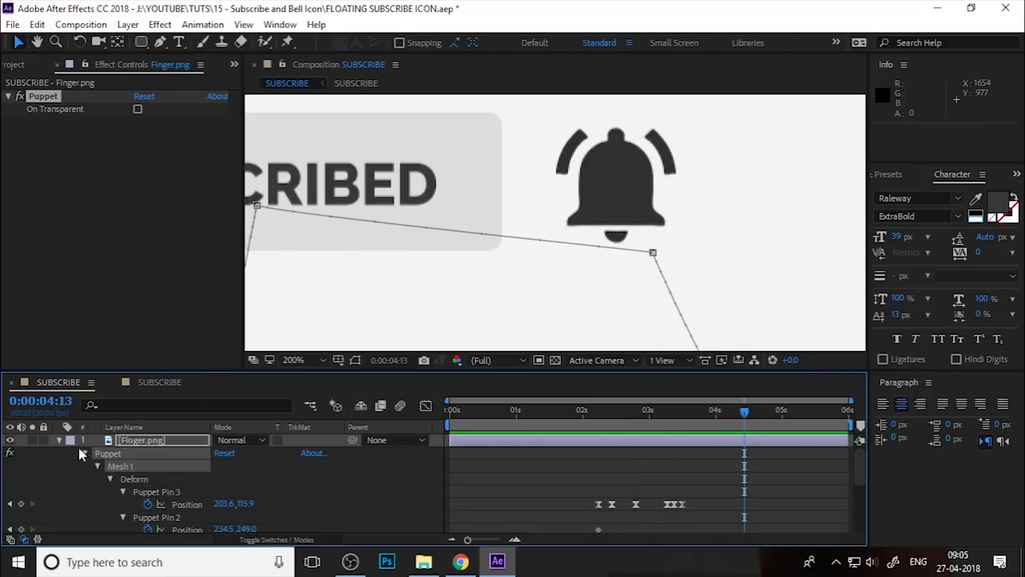
Collapse Finger.png's properties, fit the whole banner in view, and preview the subscribe and bell animation from 0:00:01:25.
left_click(60, 440)
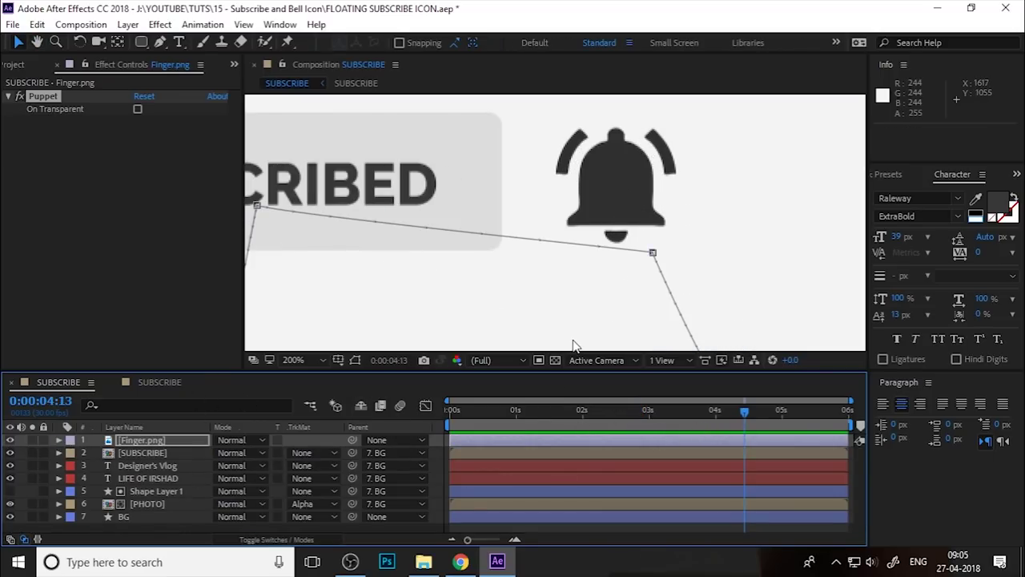
scroll(580, 326, "down", 5)
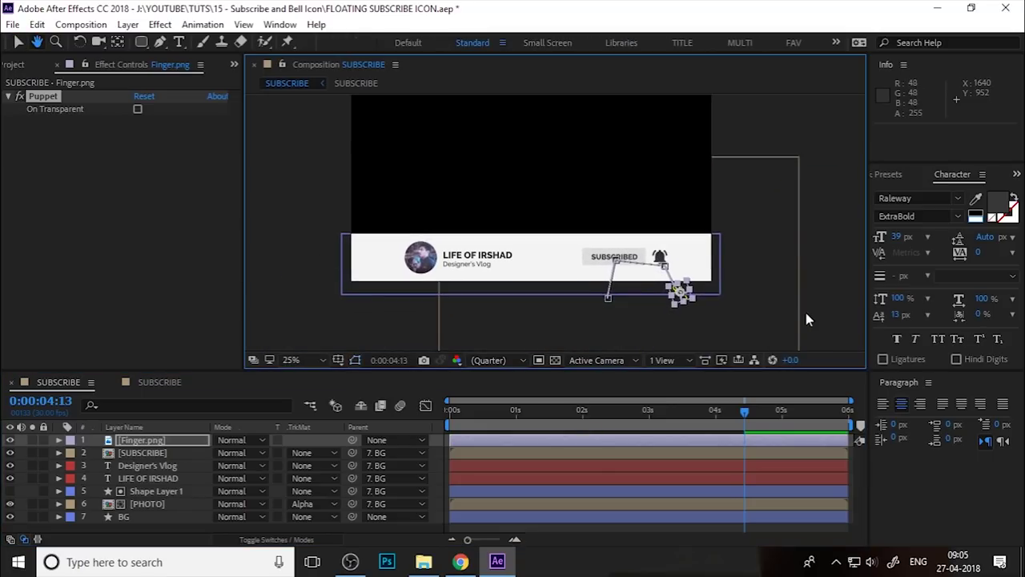
left_click_drag(687, 410, 717, 435)
key("space")
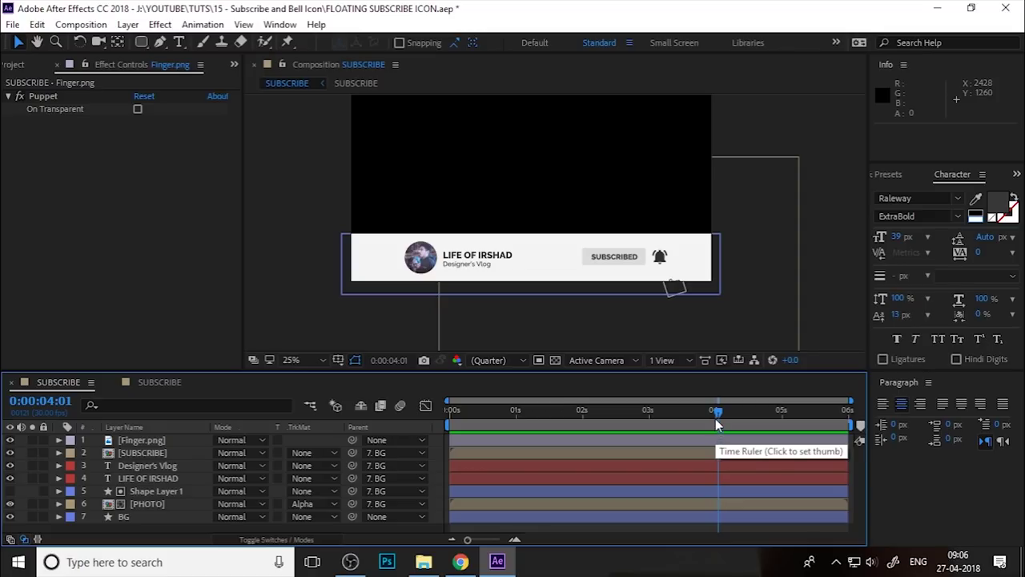
left_click_drag(715, 418, 568, 438)
key("space")
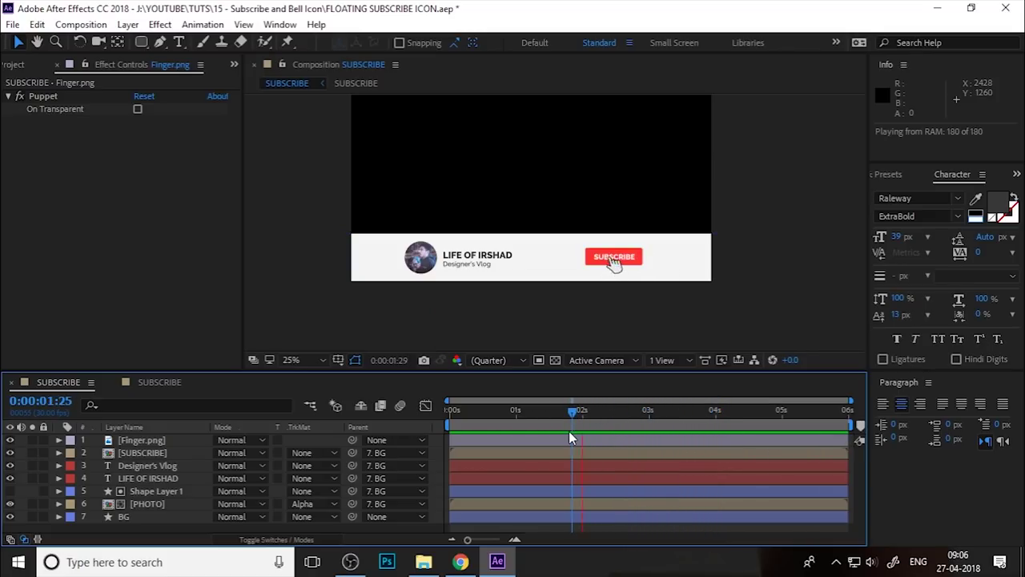
key("space")
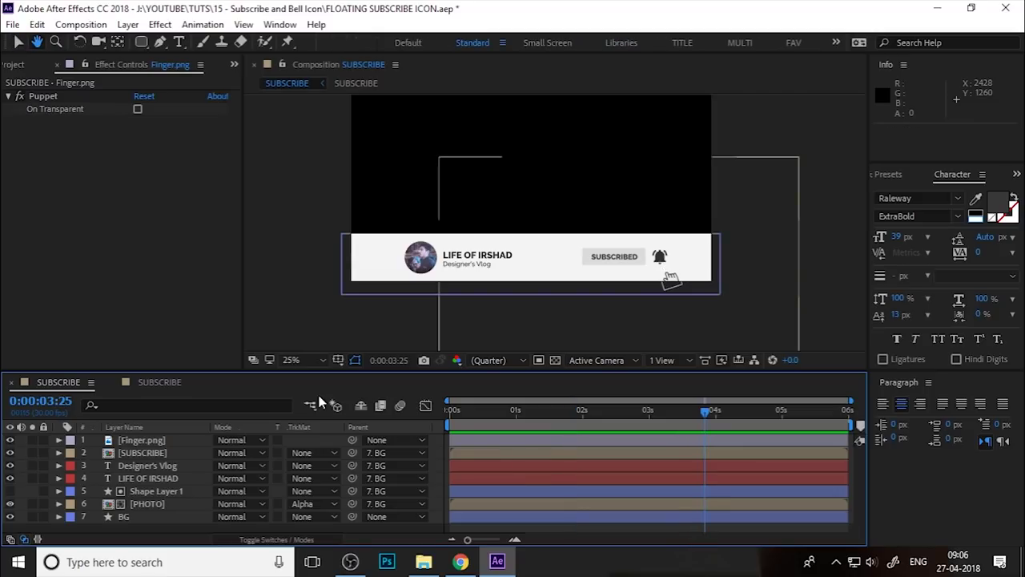
Reveal the BG layer's Position and add a hold keyframe for it at 0:00:05:03.
left_click(130, 440)
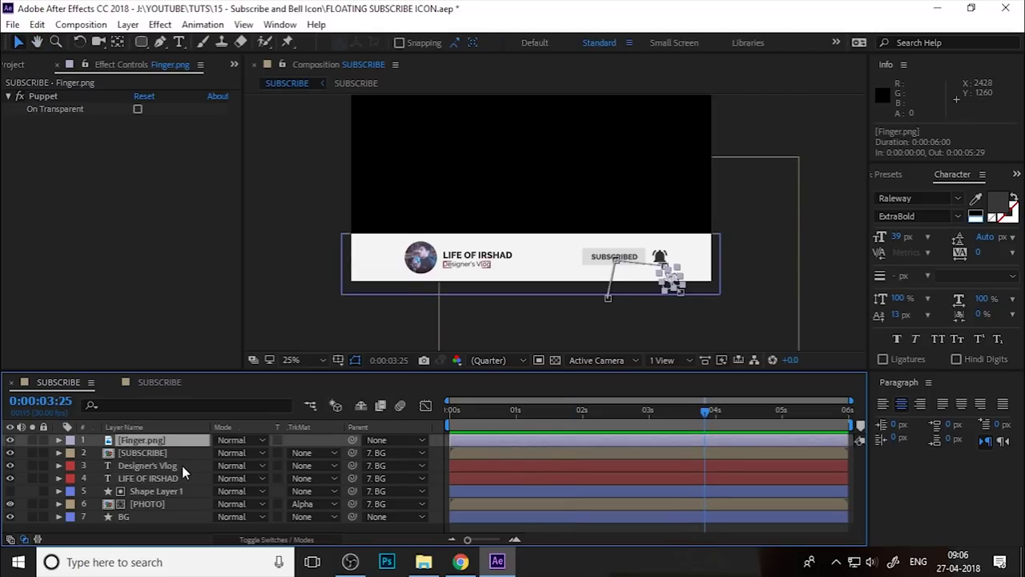
left_click(160, 452)
left_click_drag(682, 410, 789, 444)
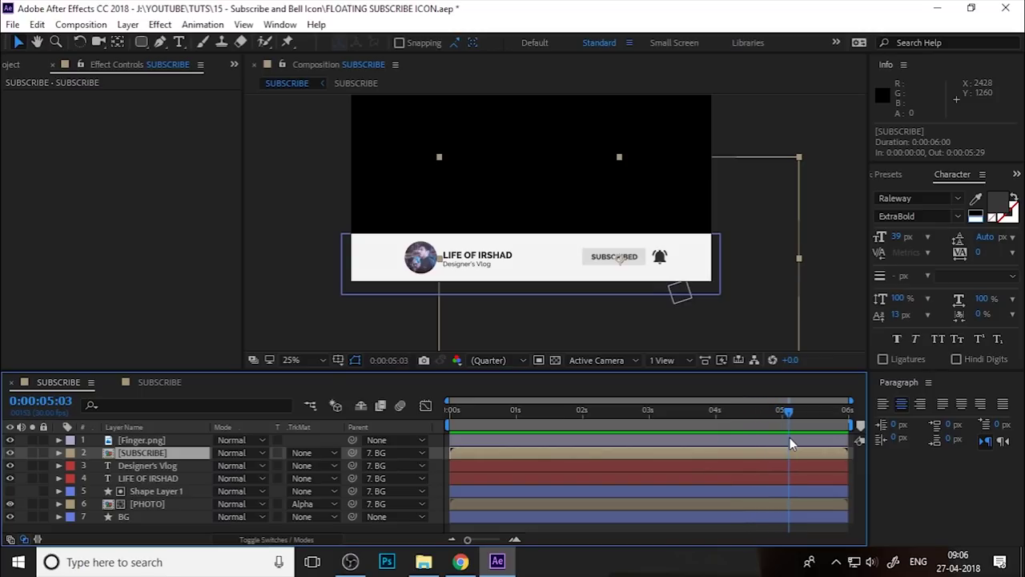
left_click(122, 519)
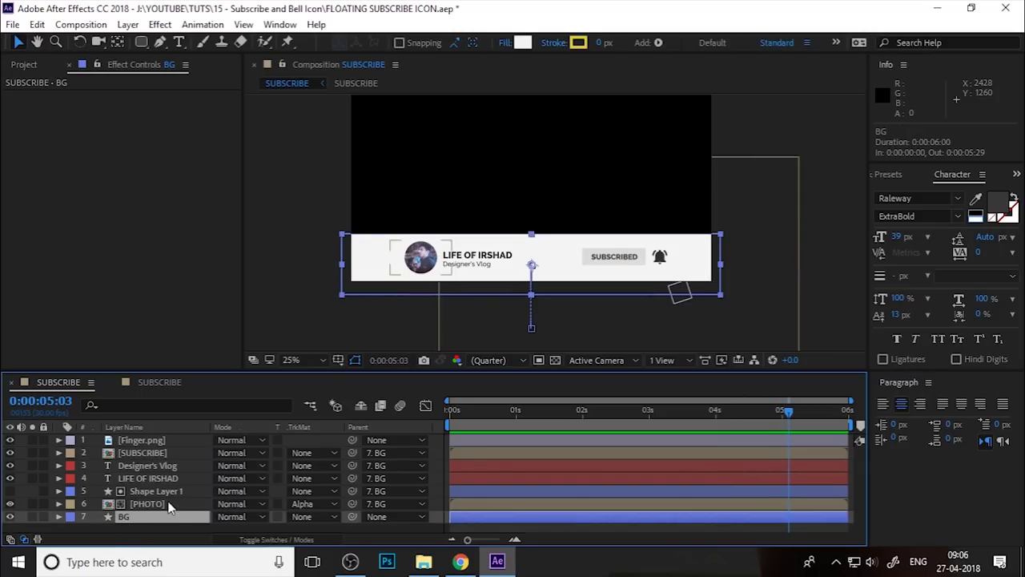
key("p")
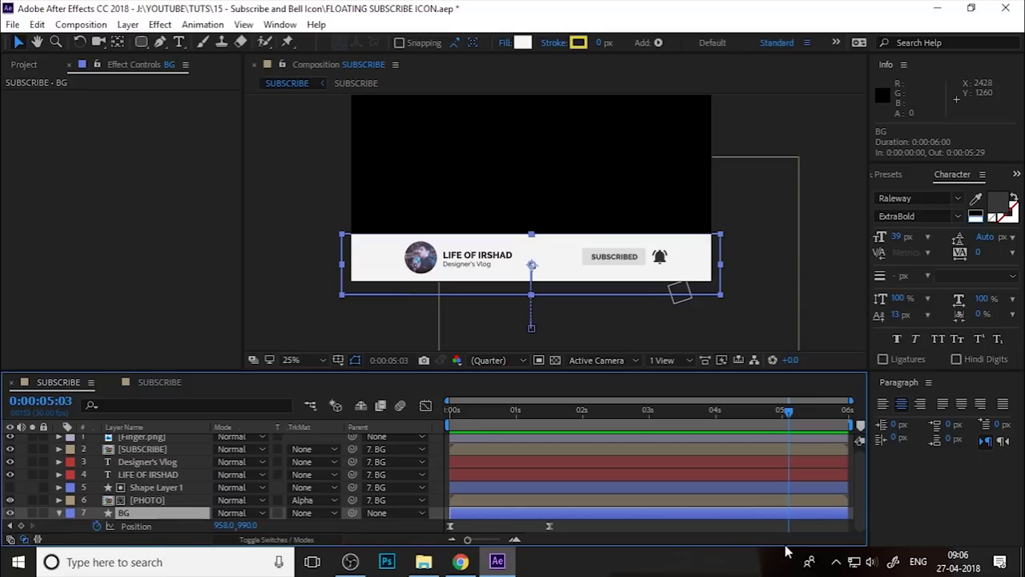
left_click(21, 526)
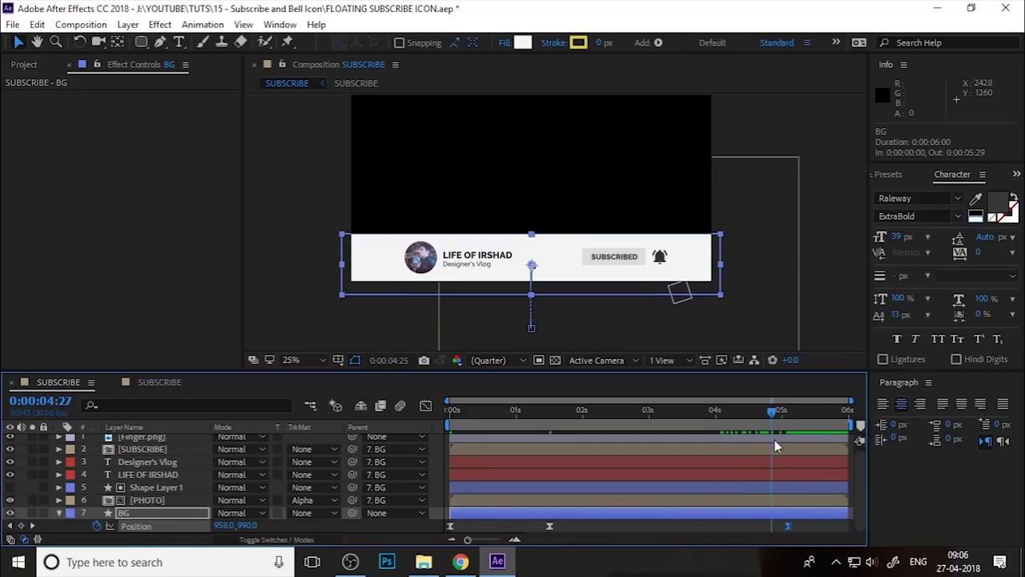
At 0:00:05:18, move the BG layer straight down below the frame to Position 958.0, 1338.0.
key("Page_Down")
key("Page_Down")
key("Page_Down")
key("Page_Down")
key("Page_Down")
key("Page_Down")
key("Page_Down")
key("Page_Down")
key("Page_Down")
key("Page_Down")
key("Page_Down")
key("Page_Down")
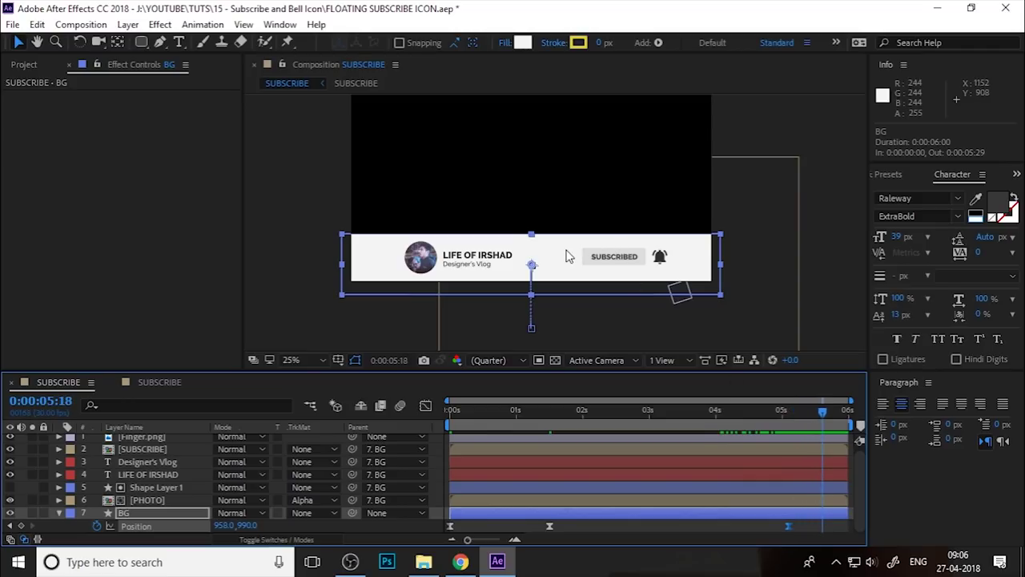
left_click_drag(567, 258, 562, 323)
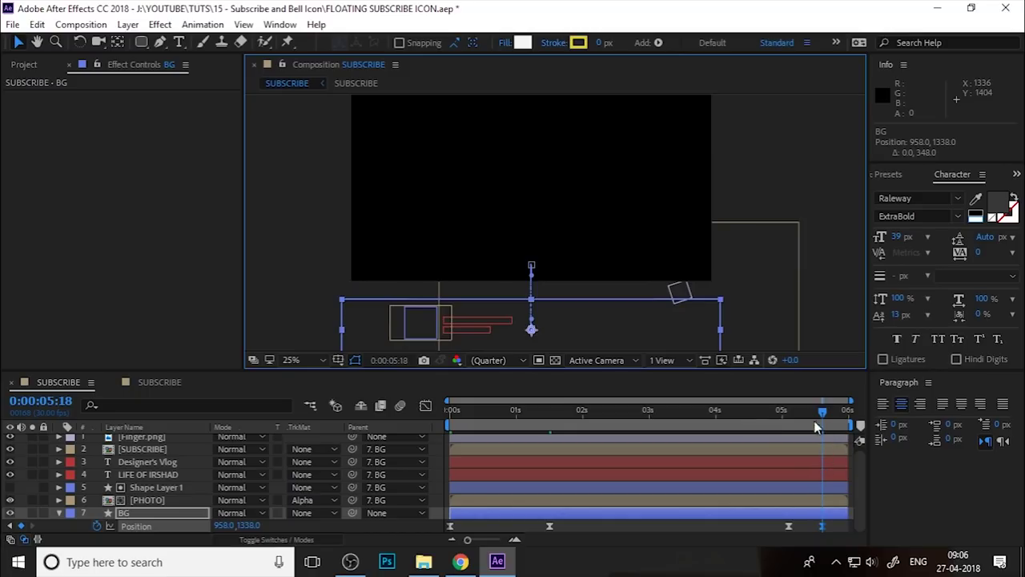
Preview the banner's exit from 0:00:04:20, then play the complete animation from the start.
left_click(759, 422)
key("space")
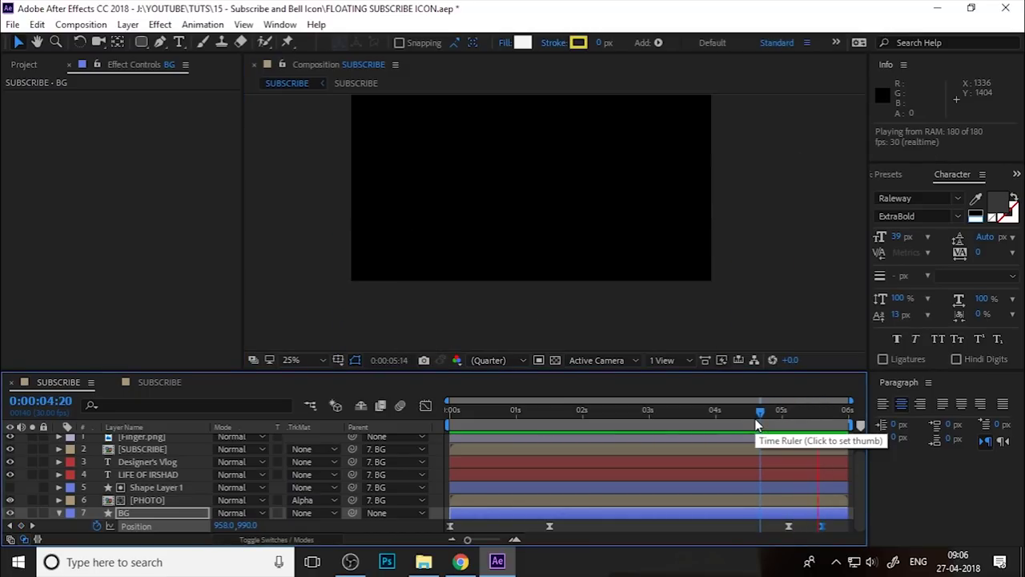
key("space")
key("Home")
key("space")
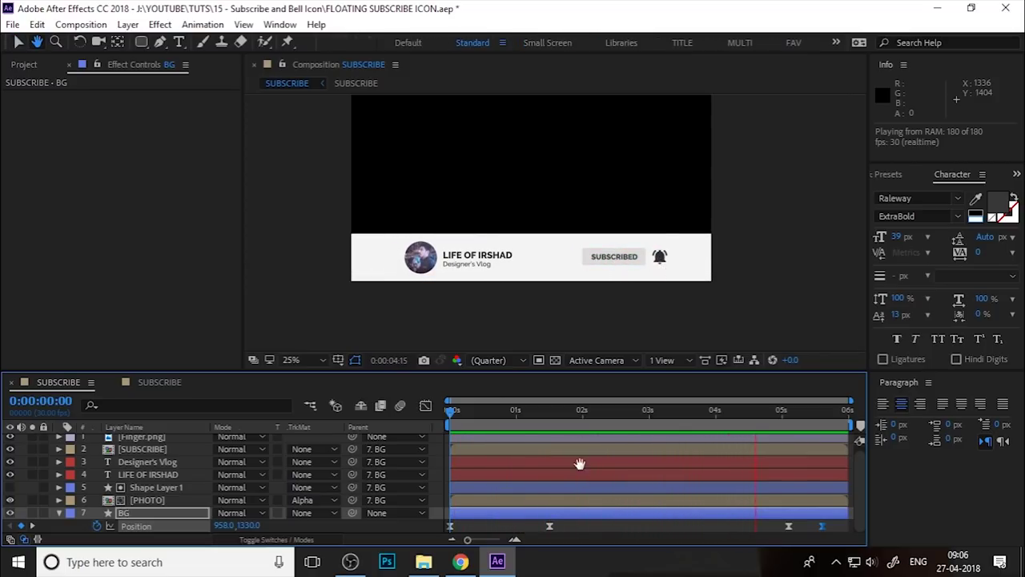
key("space")
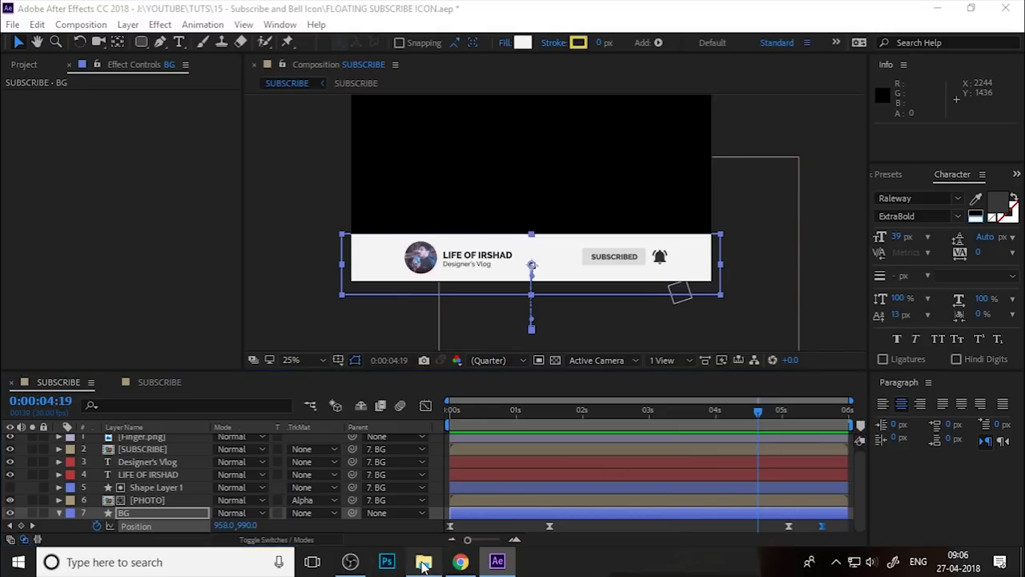
left_click(423, 562)
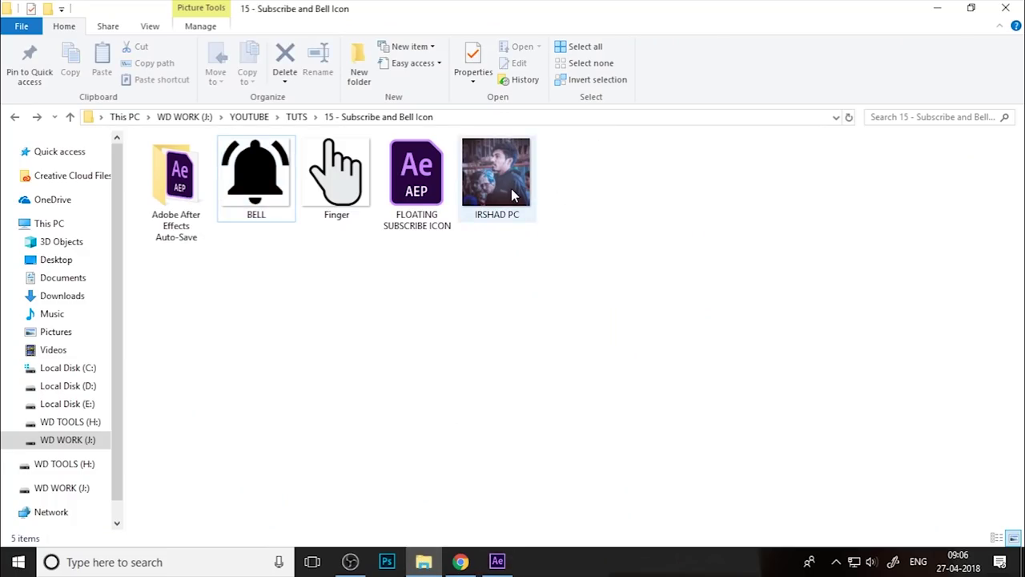
left_click_drag(496, 172, 52, 12)
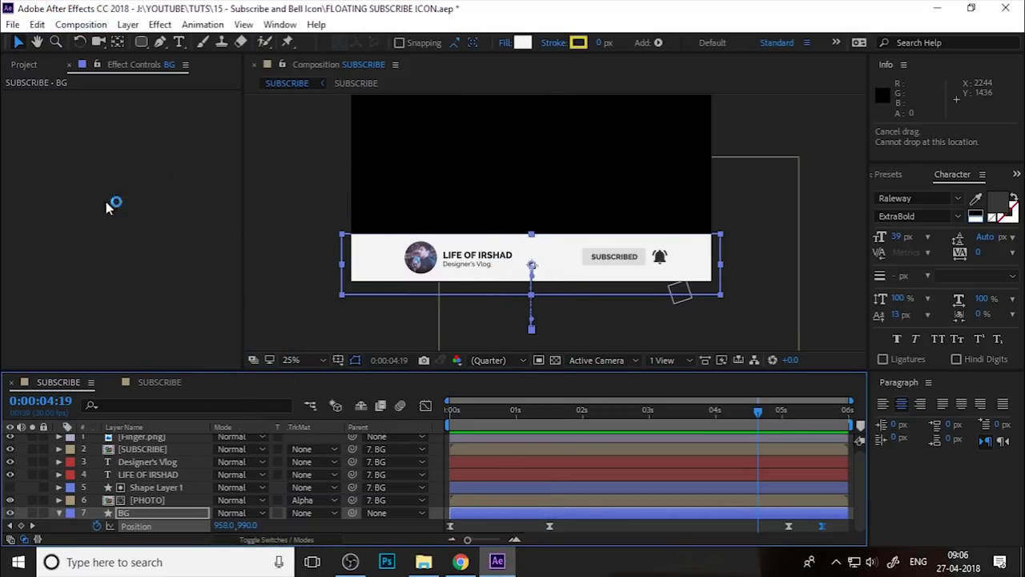
left_click(58, 513)
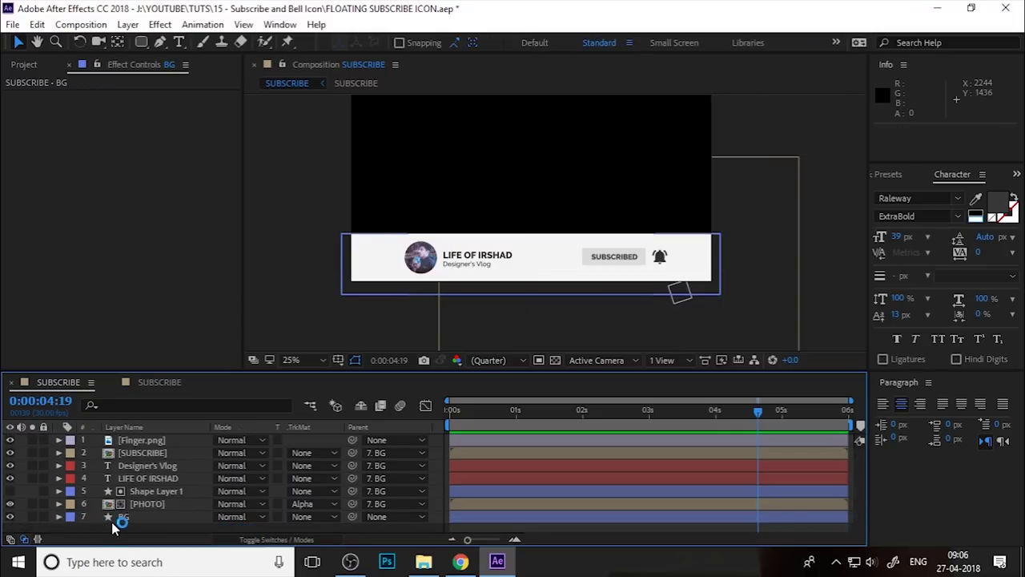
left_click_drag(137, 530, 160, 360)
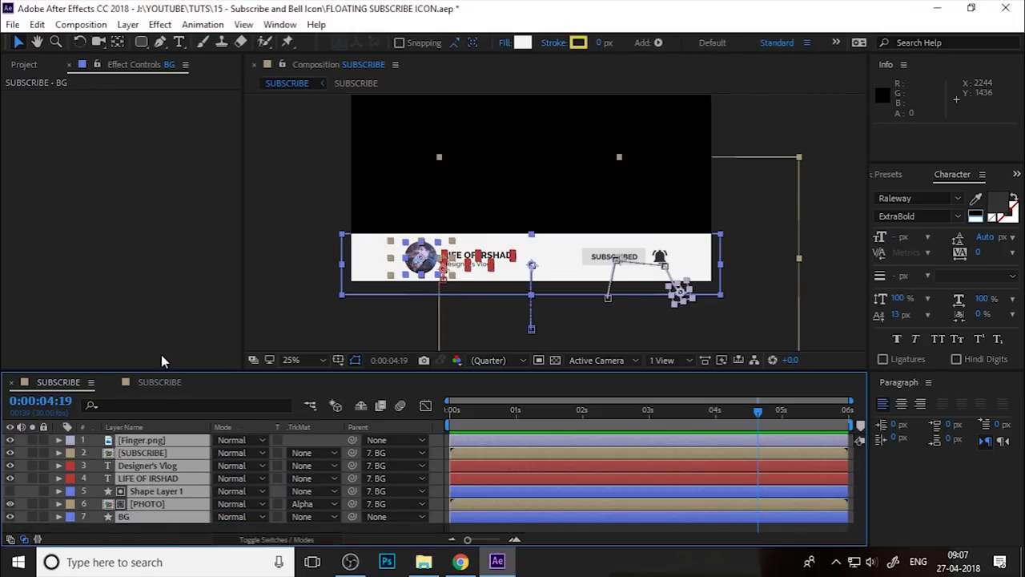
left_click(800, 252)
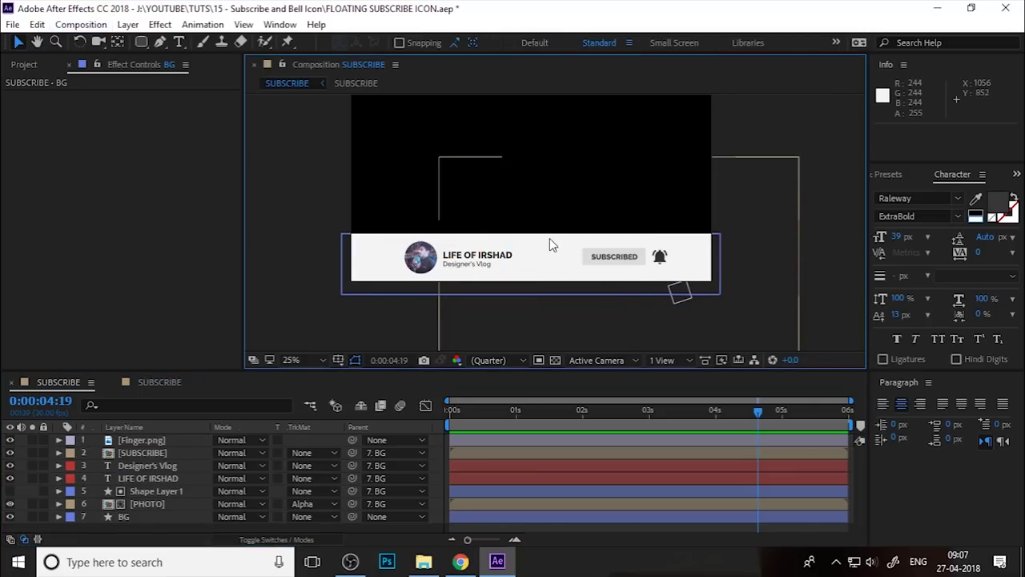
Add the SUBSCRIBE composition to the render queue and choose QuickTime as its output module format.
left_click(90, 26)
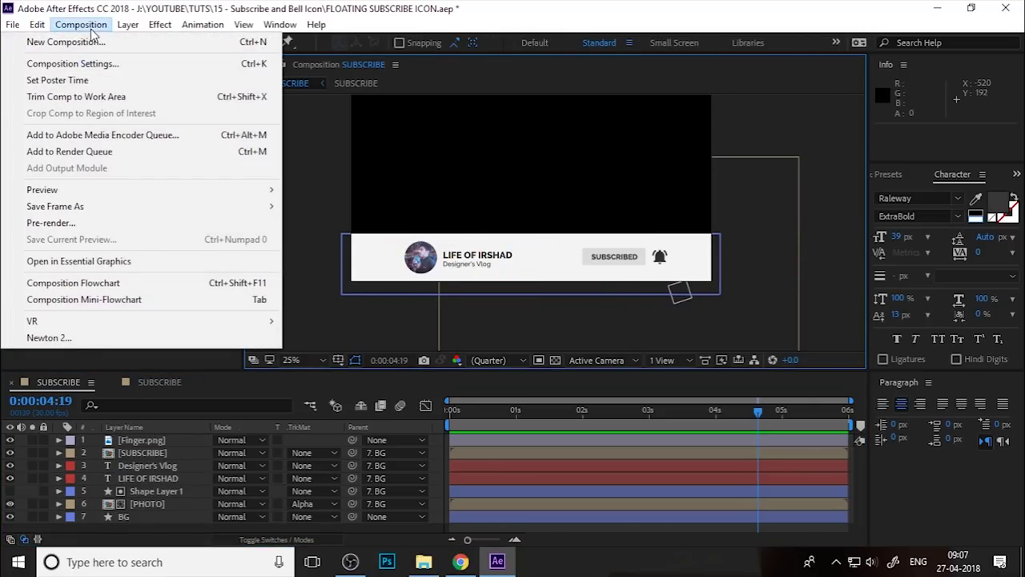
left_click(89, 152)
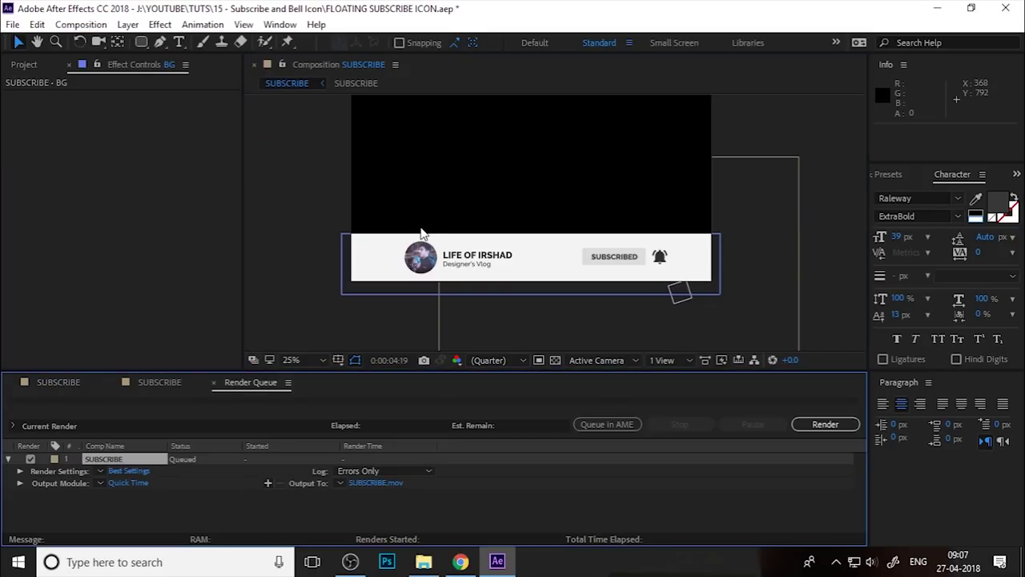
left_click(142, 482)
left_click(441, 96)
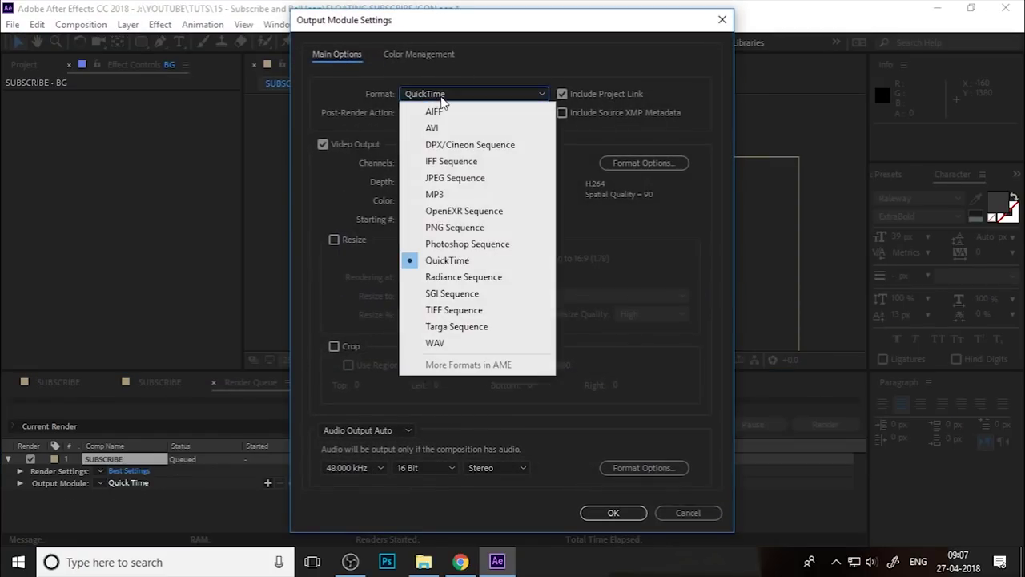
left_click(462, 263)
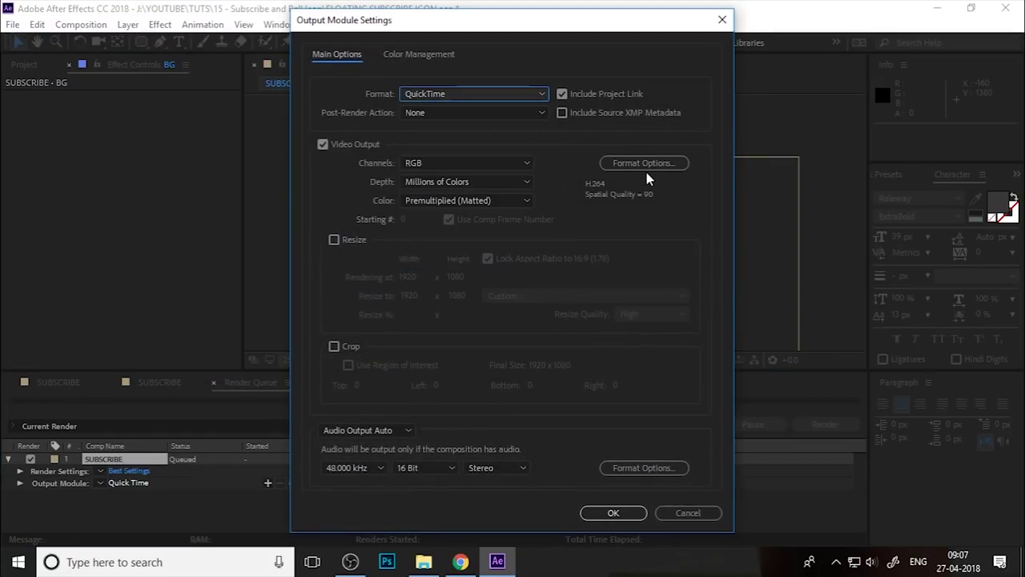
Set the QuickTime video codec to PNG and the output channels to RGB + Alpha.
left_click(646, 168)
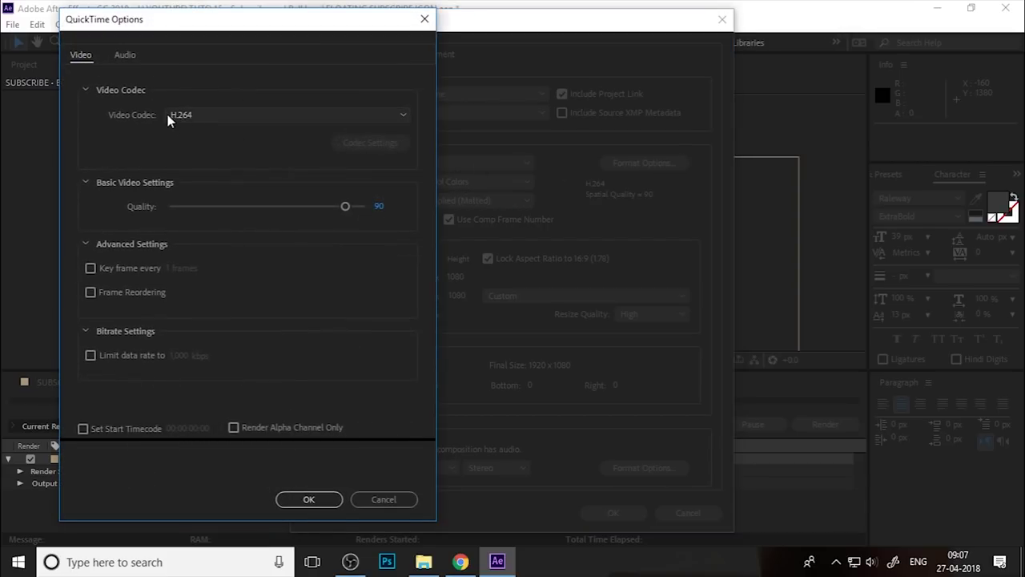
left_click(209, 114)
left_click(451, 454)
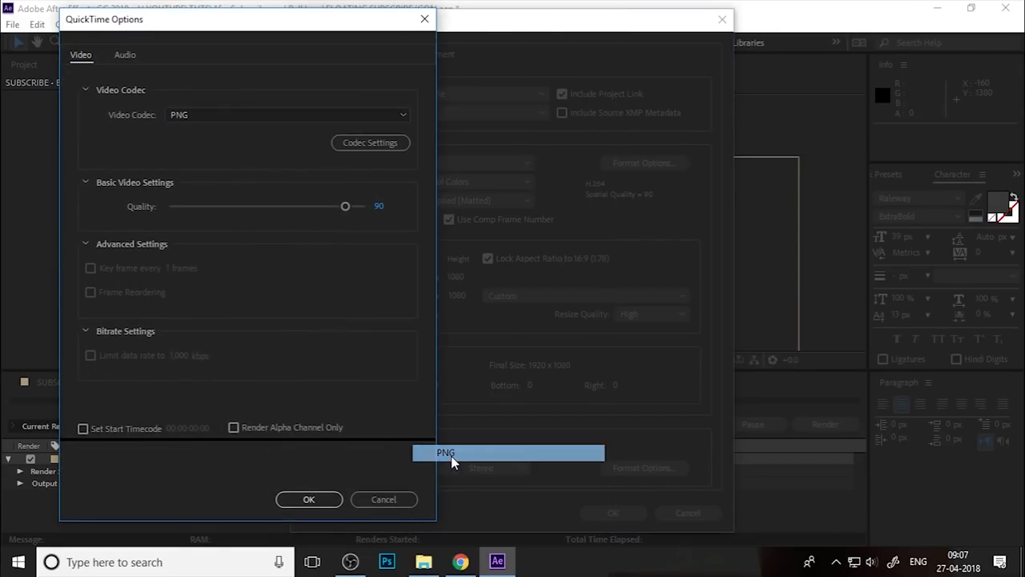
left_click(297, 498)
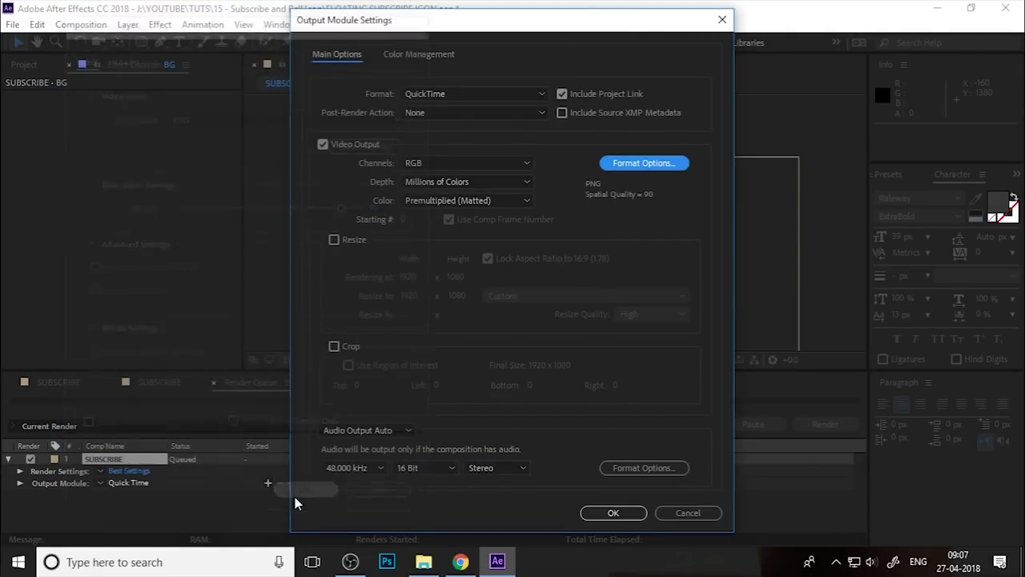
left_click(405, 165)
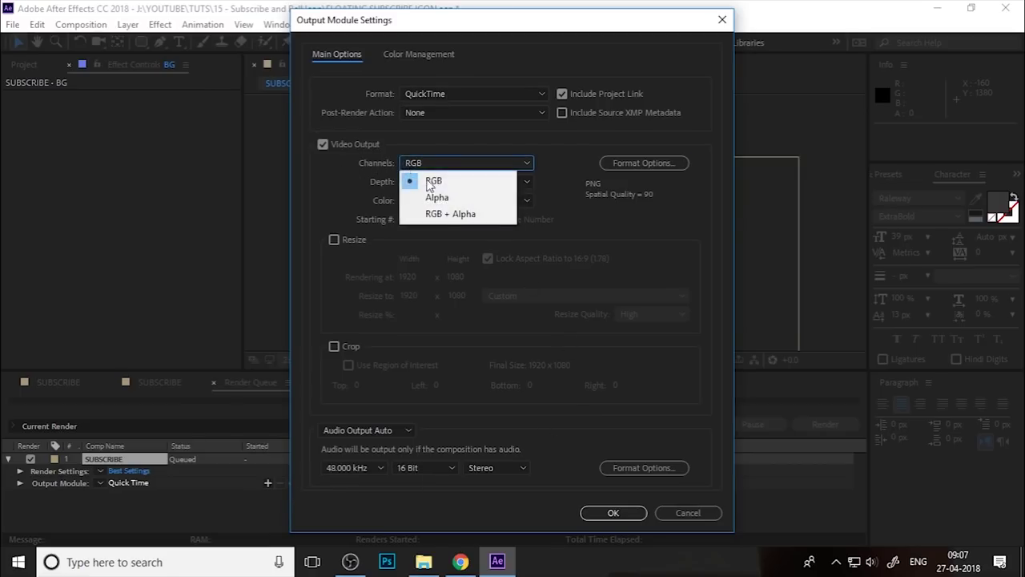
left_click(448, 212)
left_click(612, 512)
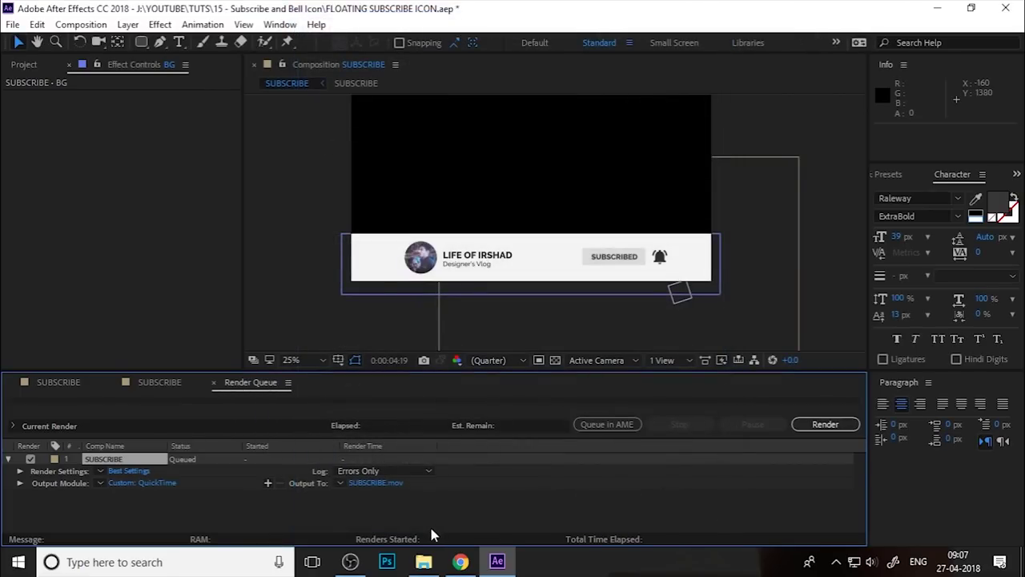
Set the render output to a QuickTime file named SUBSCRIBE on the Desktop.
left_click(380, 483)
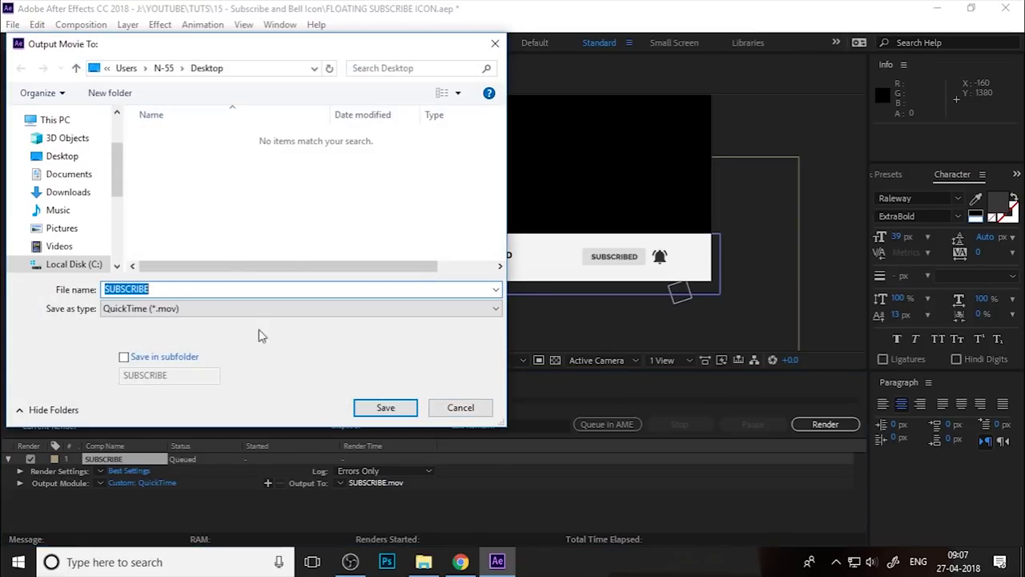
left_click(383, 408)
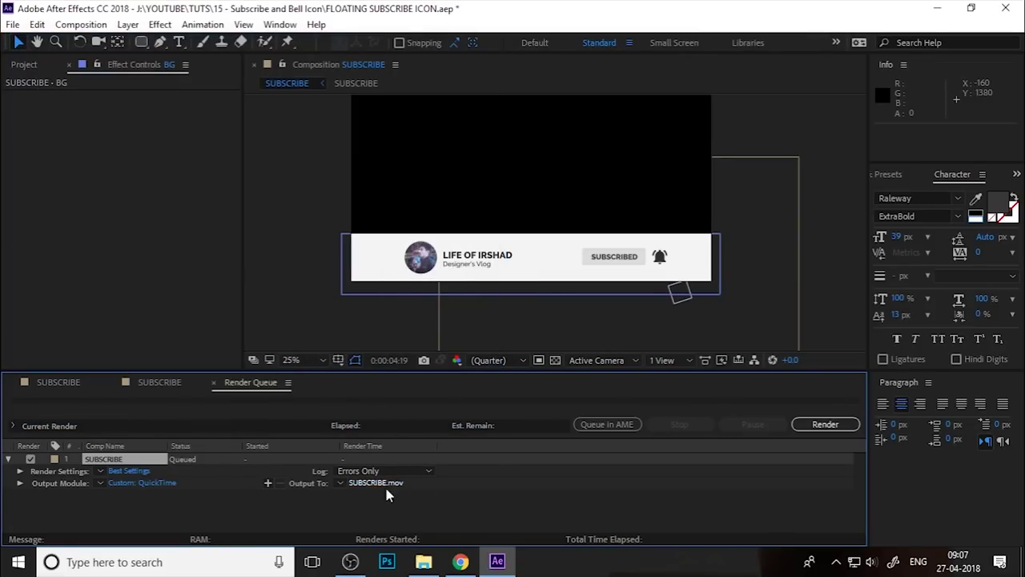
Start rendering the queued SUBSCRIBE composition to SUBSCRIBE.mov.
left_click(830, 426)
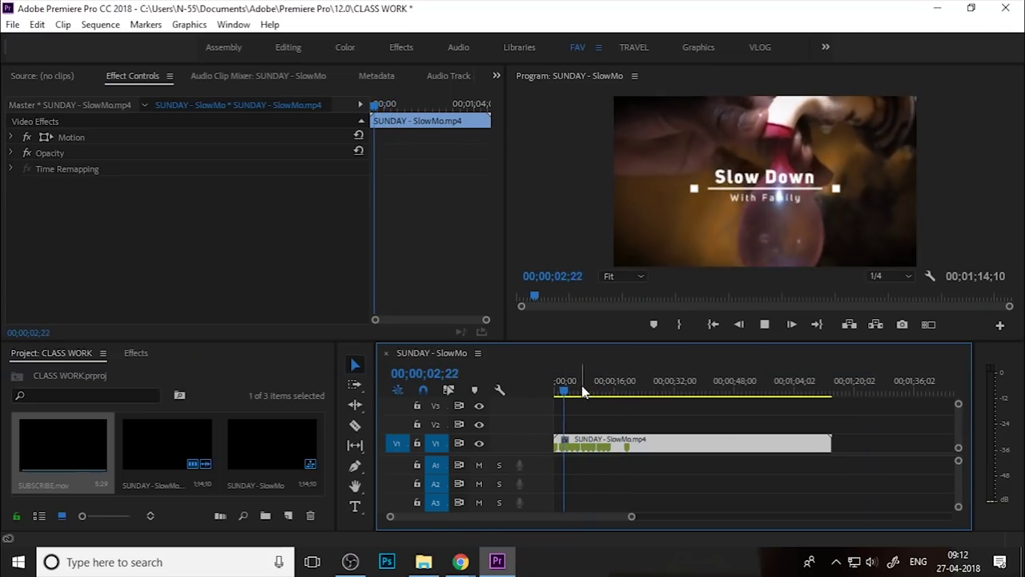
Switch to Premiere Pro and play through parts of the SUNDAY - SlowMo sequence, stopping at 00;00;35;00.
left_click_drag(592, 389, 668, 390)
left_click(619, 389)
left_click(656, 389)
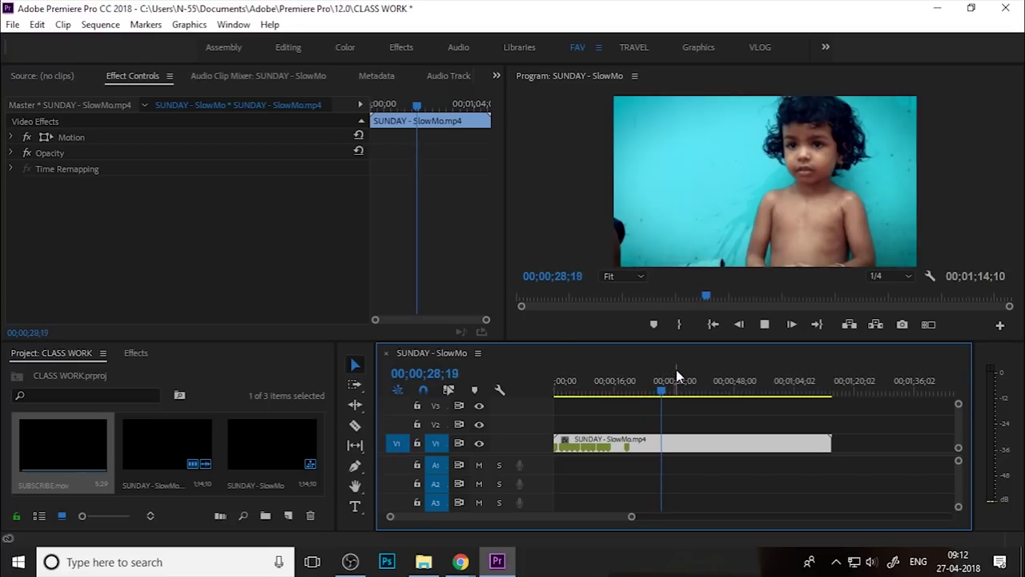
left_click(696, 378)
left_click(675, 378)
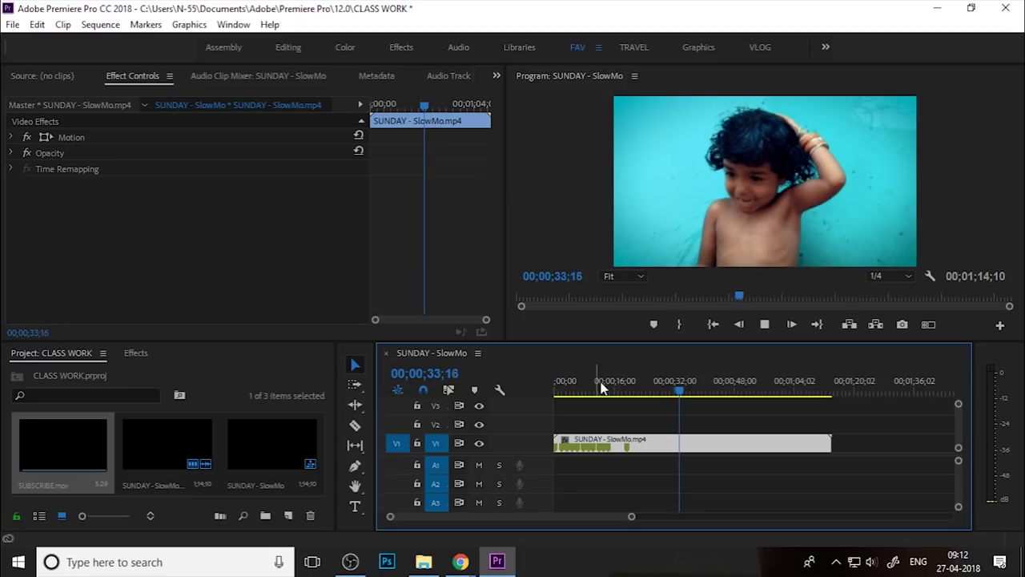
key("space")
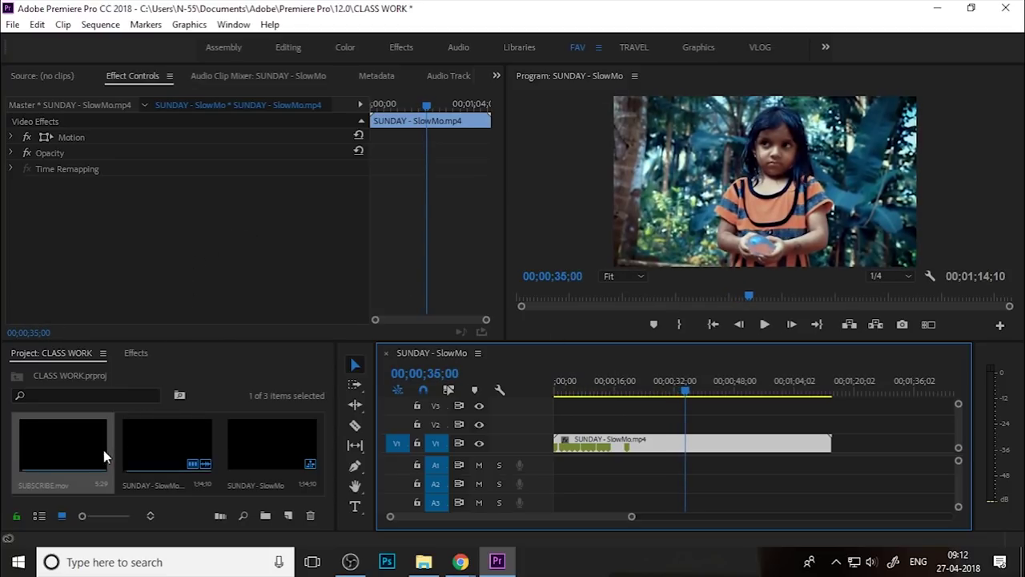
Place SUBSCRIBE.mov on track V2 over the footage around 00;00;35;00 and scale it to the frame size.
left_click_drag(104, 456, 686, 432)
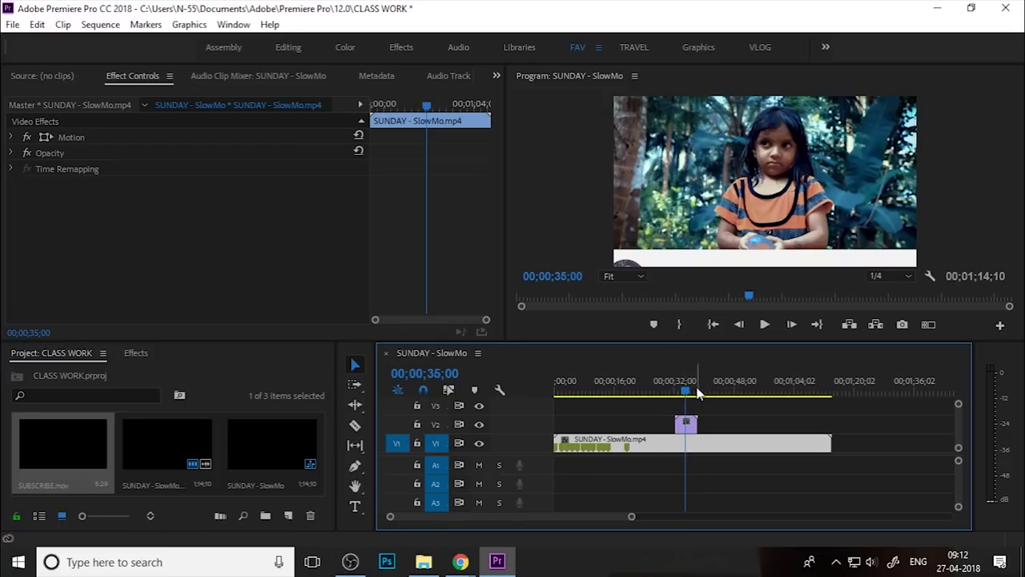
right_click(686, 426)
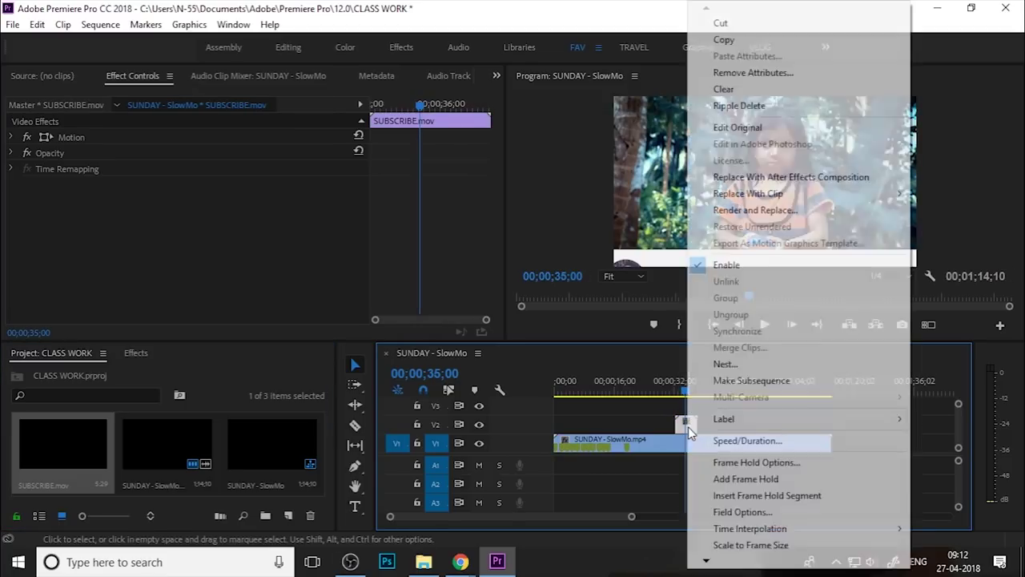
left_click(751, 544)
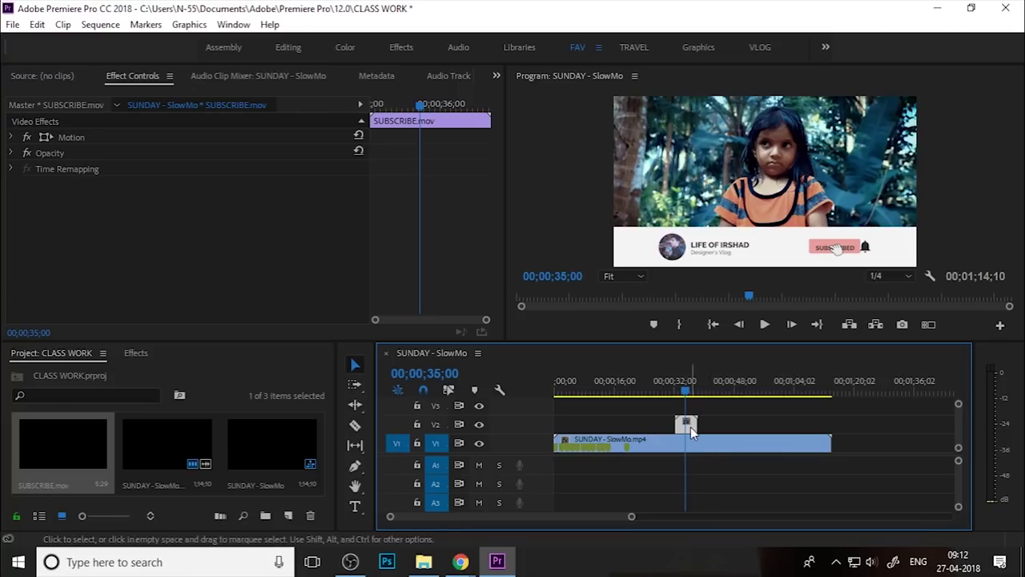
Move the SUBSCRIBE.mov clip on V2 to start at about 00;00;40;00 and play that part of the sequence.
left_click_drag(690, 427, 717, 426)
key("space")
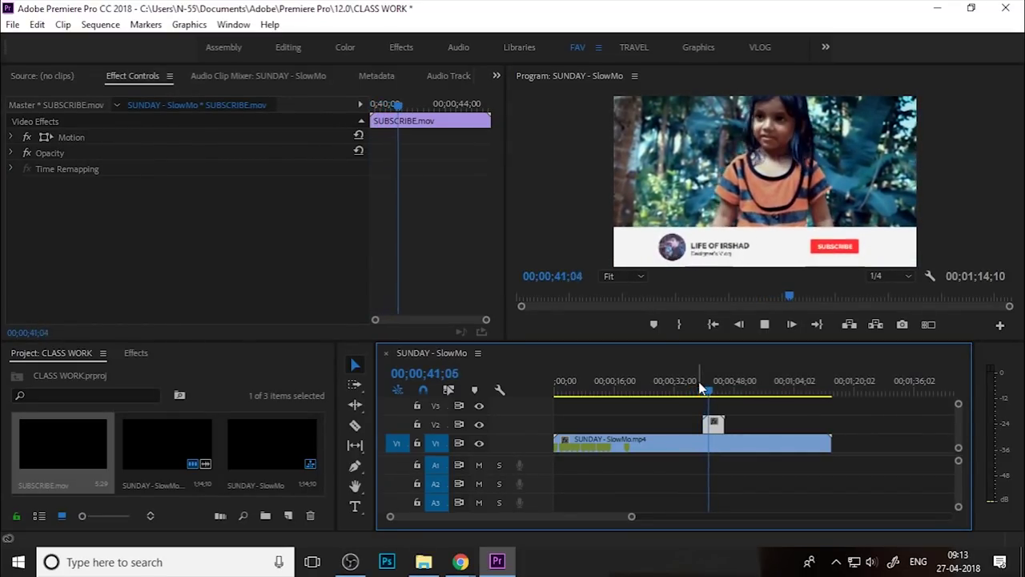
Set the program monitor's playback resolution to Full and play the SUBSCRIBE.mov section from its start until the banner exits.
left_click(906, 276)
left_click(901, 294)
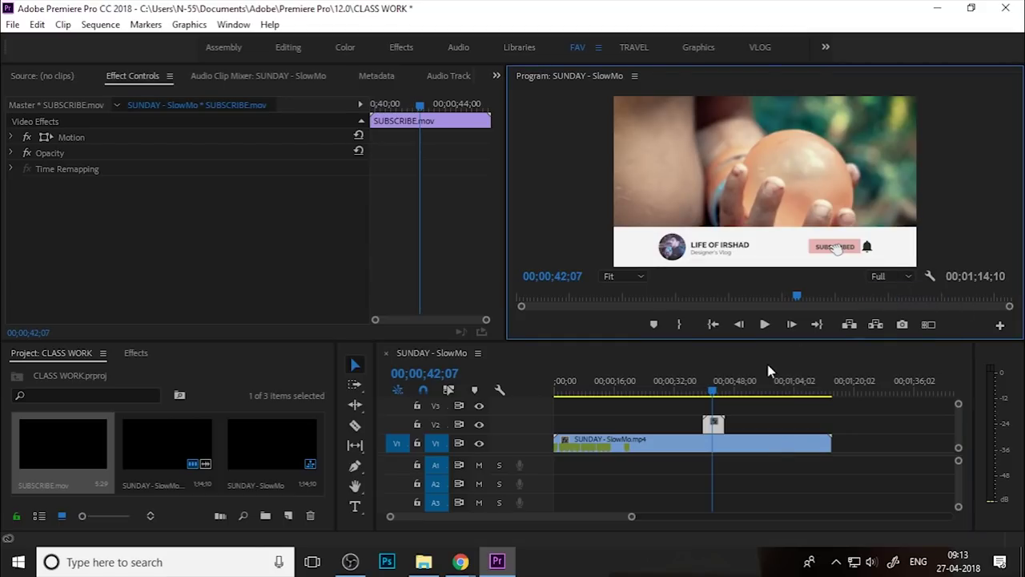
left_click(704, 390)
key("space")
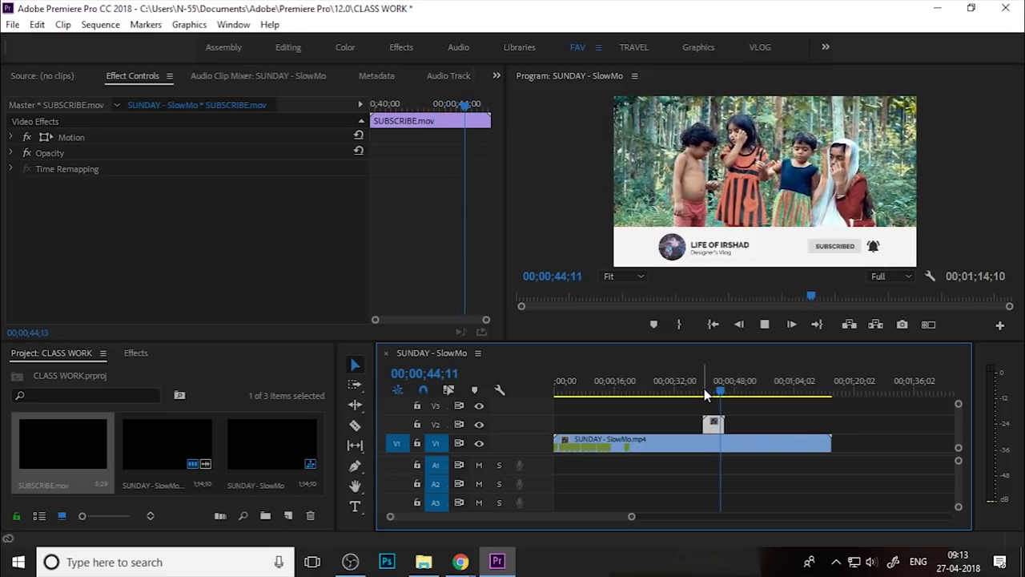
key("space")
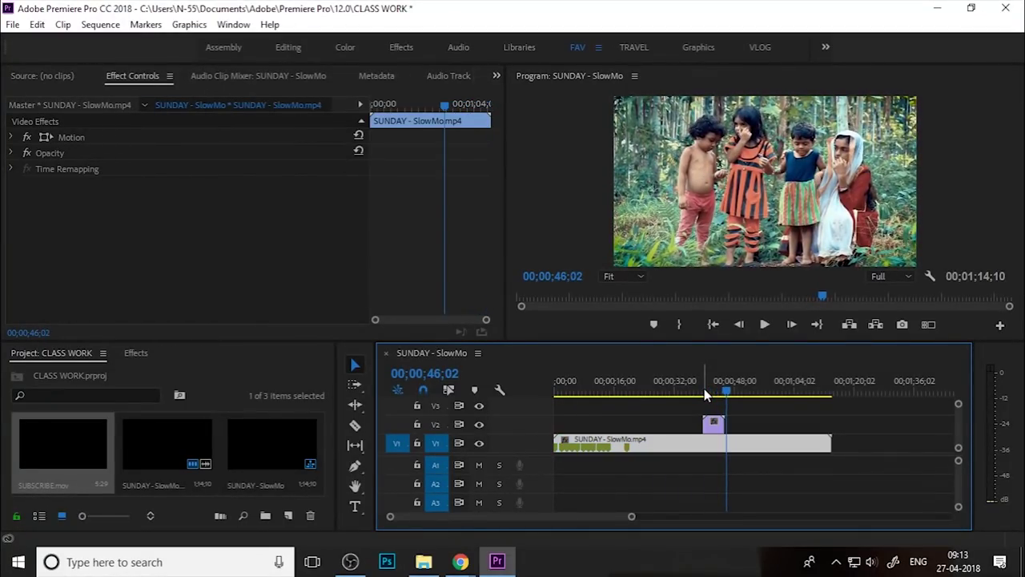
Maximize the program monitor and replay the sequence from just before the subscribe banner enters.
key("grave")
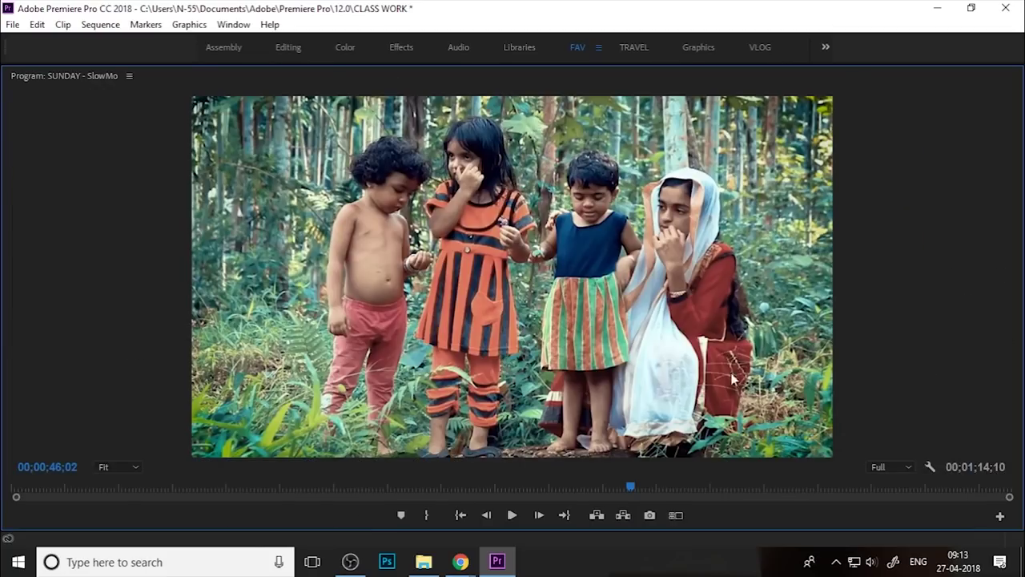
left_click_drag(626, 497, 556, 492)
key("space")
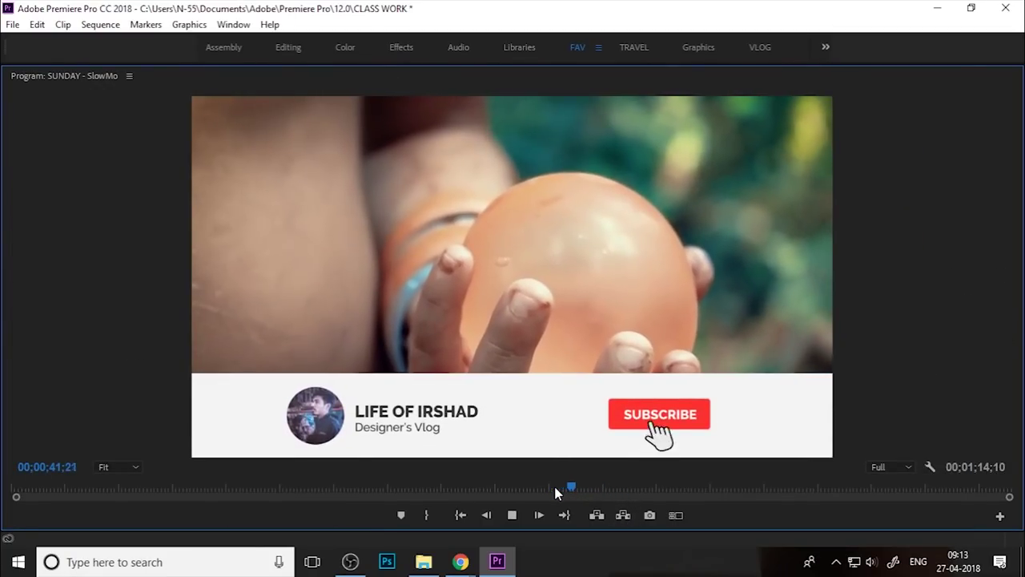